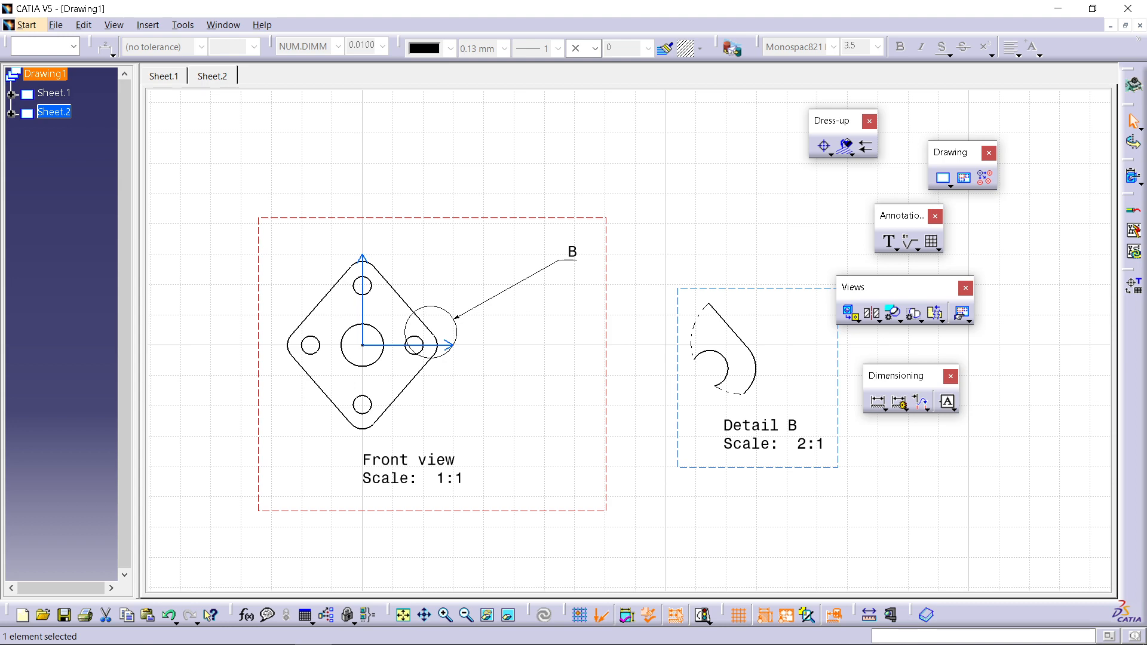
Step: Delete the existing Detail B view on Sheet.2, keeping the front view of the flange
{"action": "right_click", "coordinate": [740, 288]}
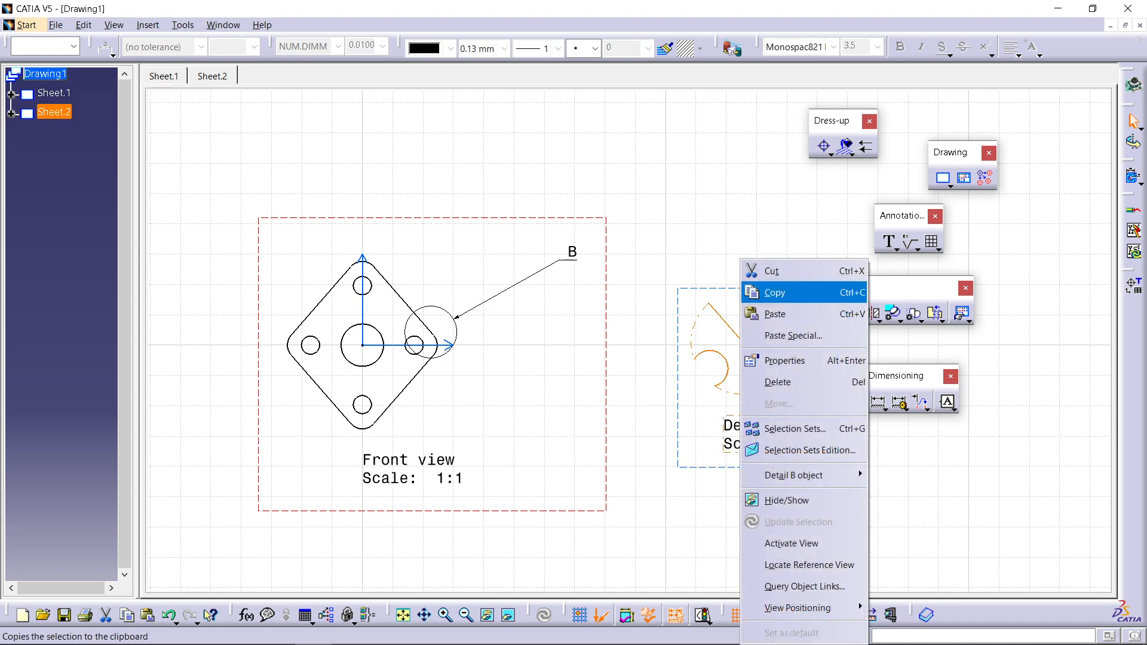
{"action": "left_click", "coordinate": [778, 382]}
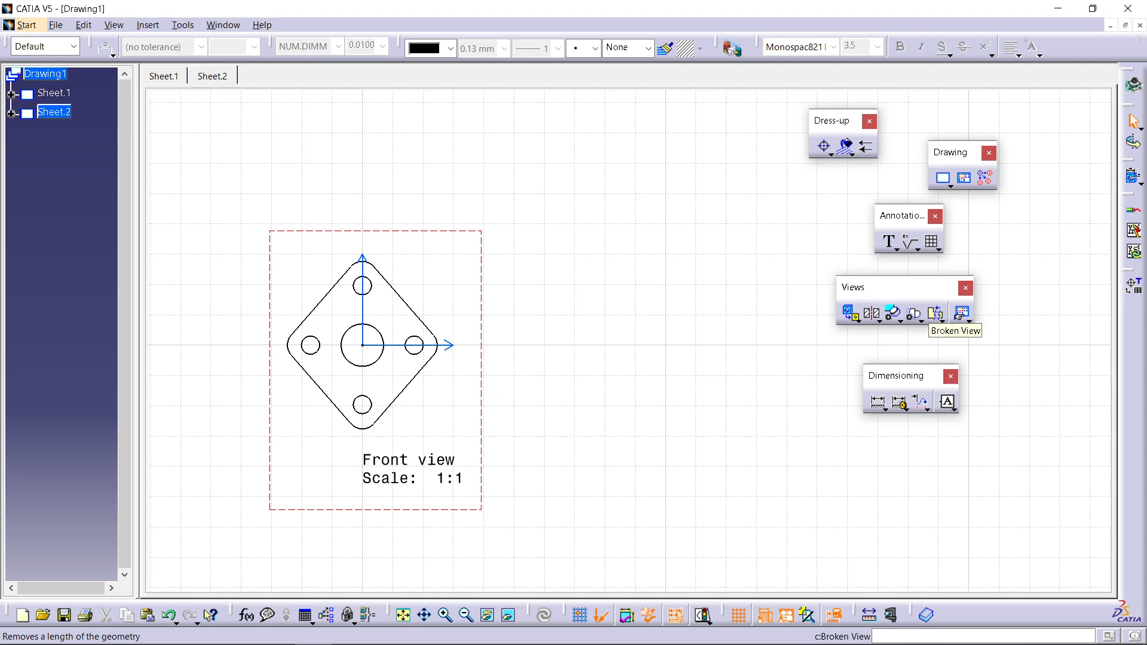
{"action": "left_click", "coordinate": [941, 320]}
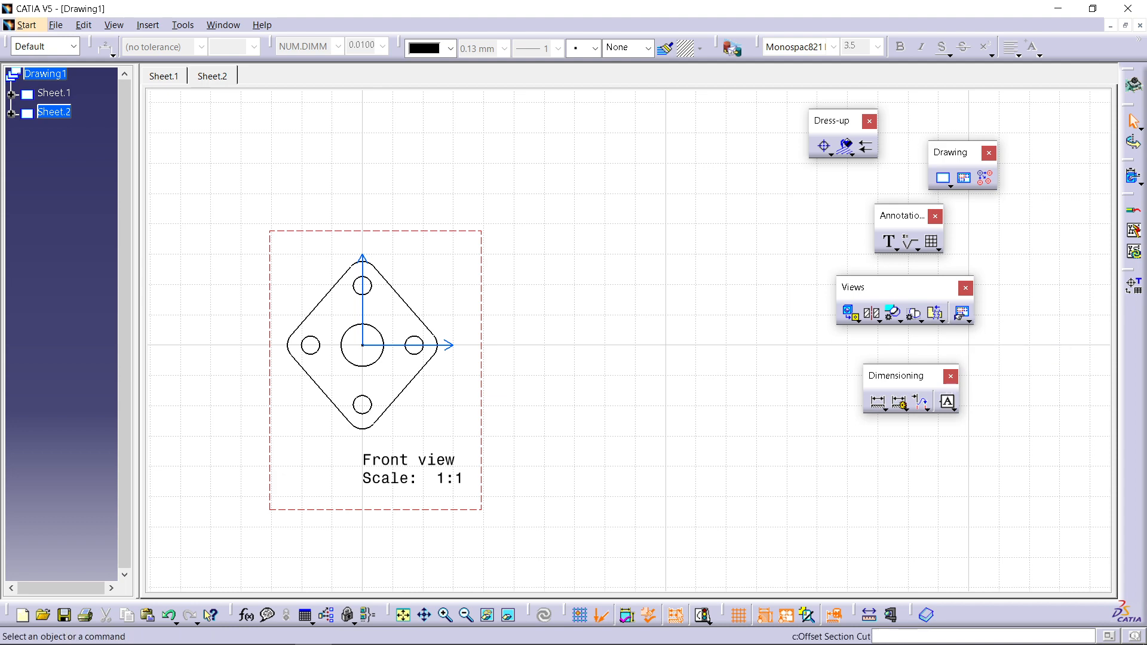
{"action": "left_click", "coordinate": [879, 321]}
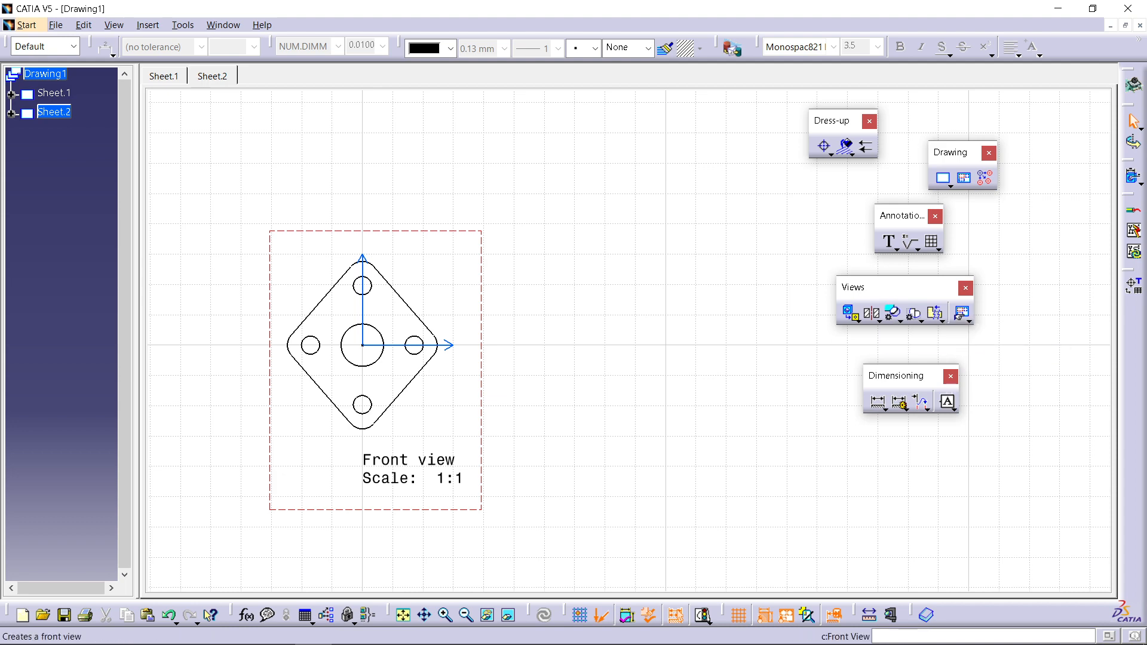
{"action": "left_click", "coordinate": [858, 321]}
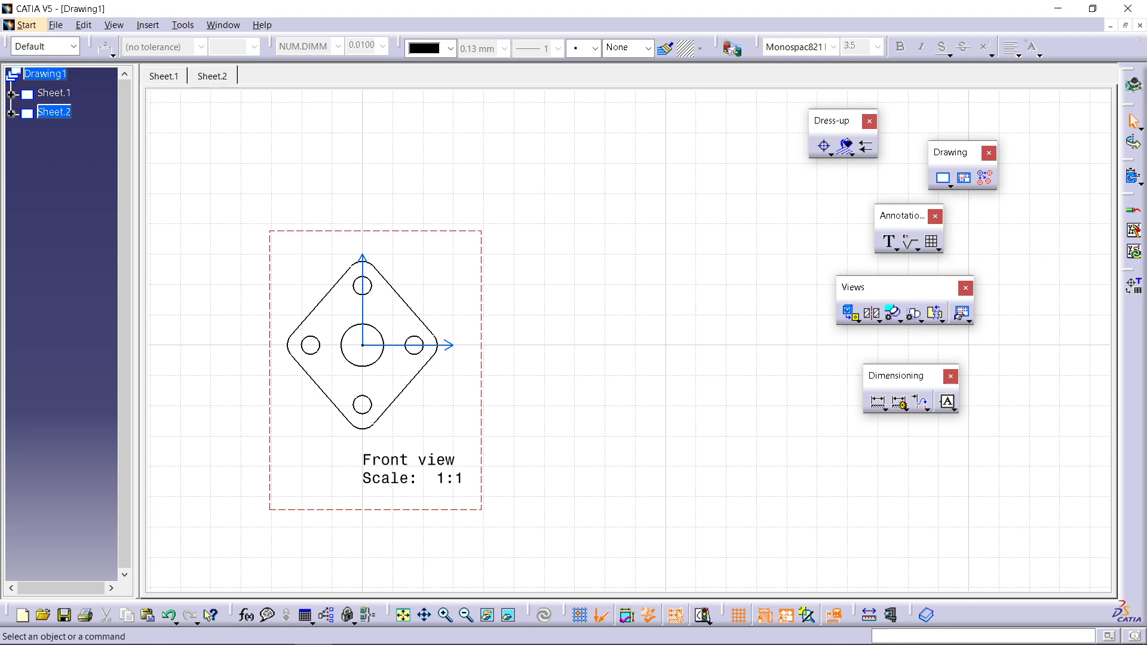
Step: Create a 2:1 circular detail view of the flange's top corner and hole, placed beside the front view
{"action": "left_click", "coordinate": [892, 312]}
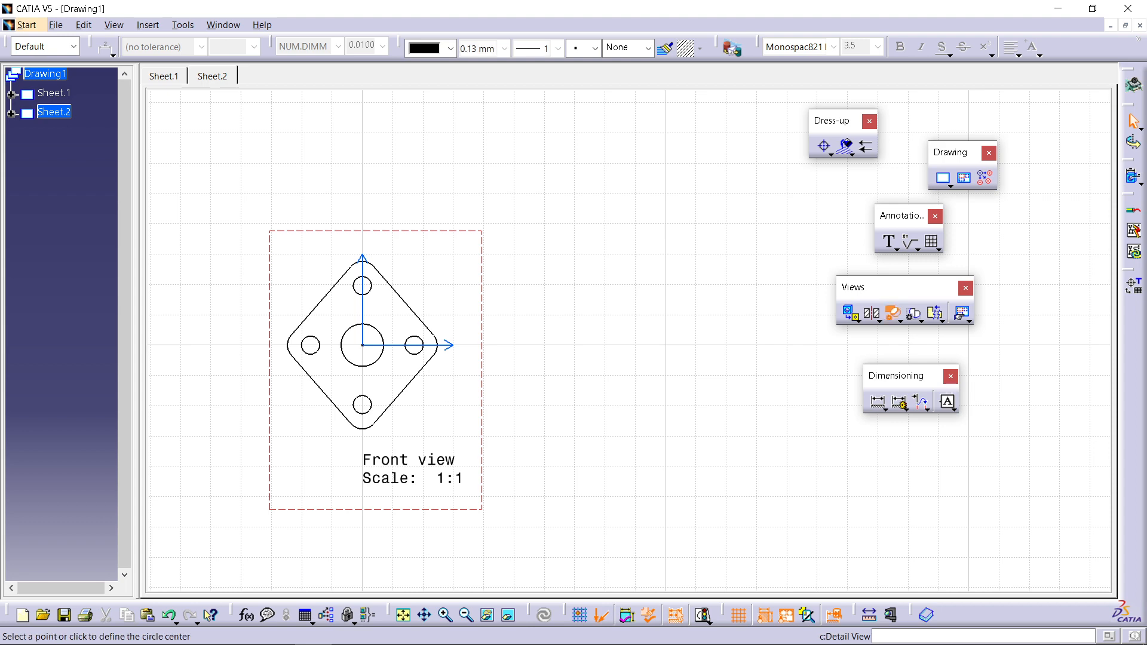
{"action": "left_click", "coordinate": [362, 268]}
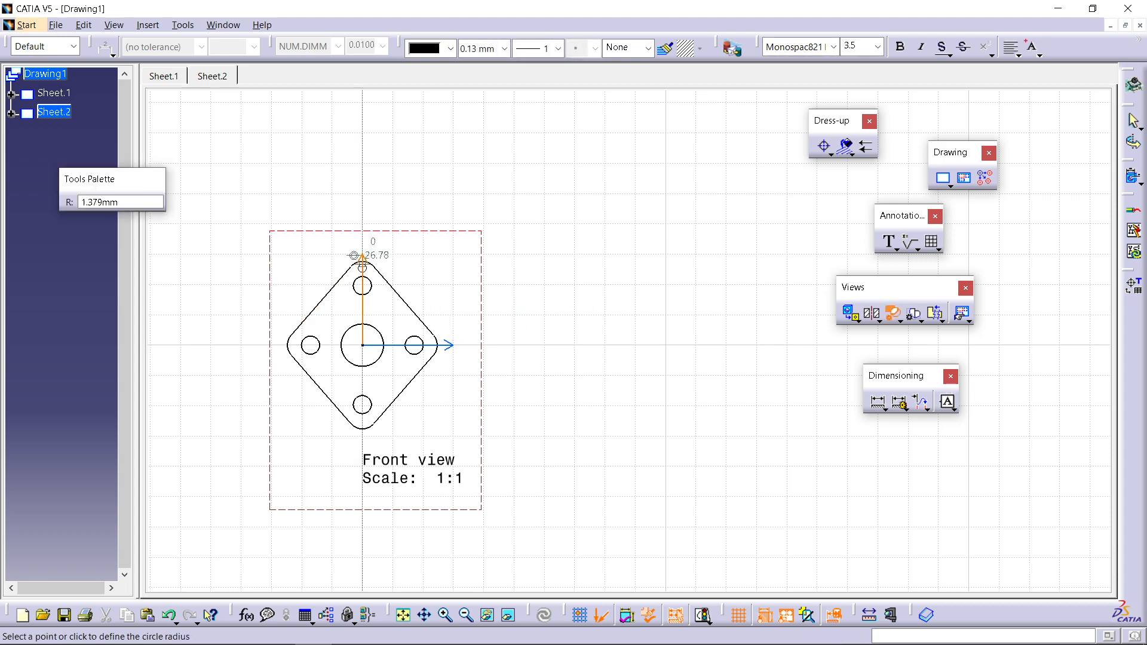
{"action": "left_click", "coordinate": [388, 268]}
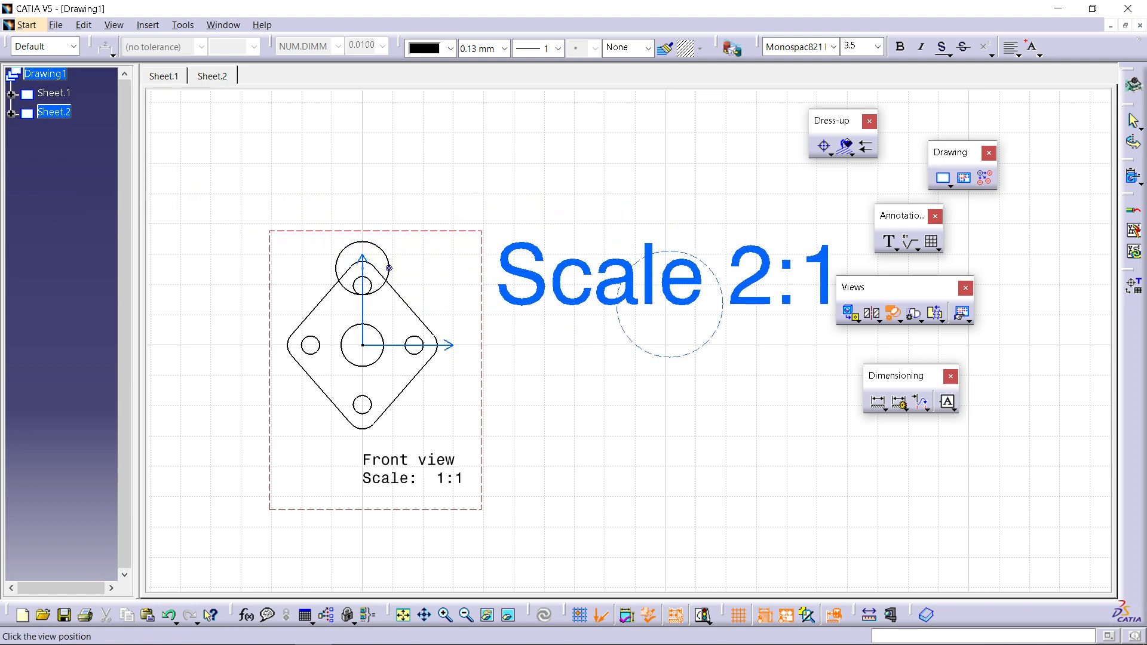
{"action": "left_click", "coordinate": [659, 357]}
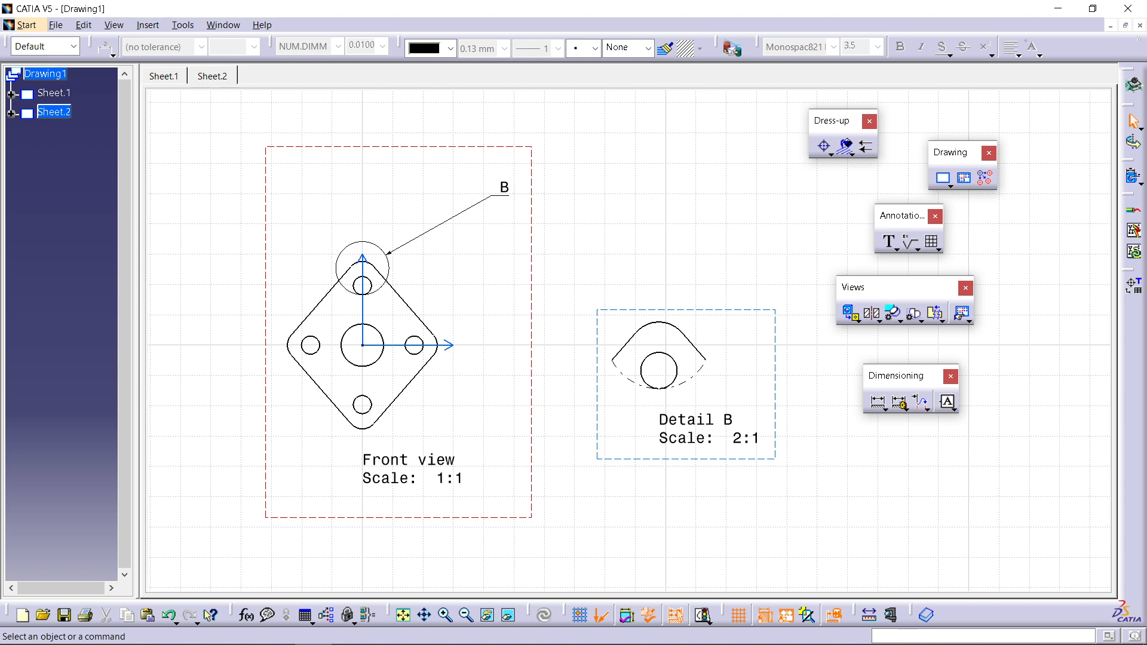
Step: Clip the front view to a circular area around the bottom hole and undo the clipping
{"action": "left_click", "coordinate": [898, 320]}
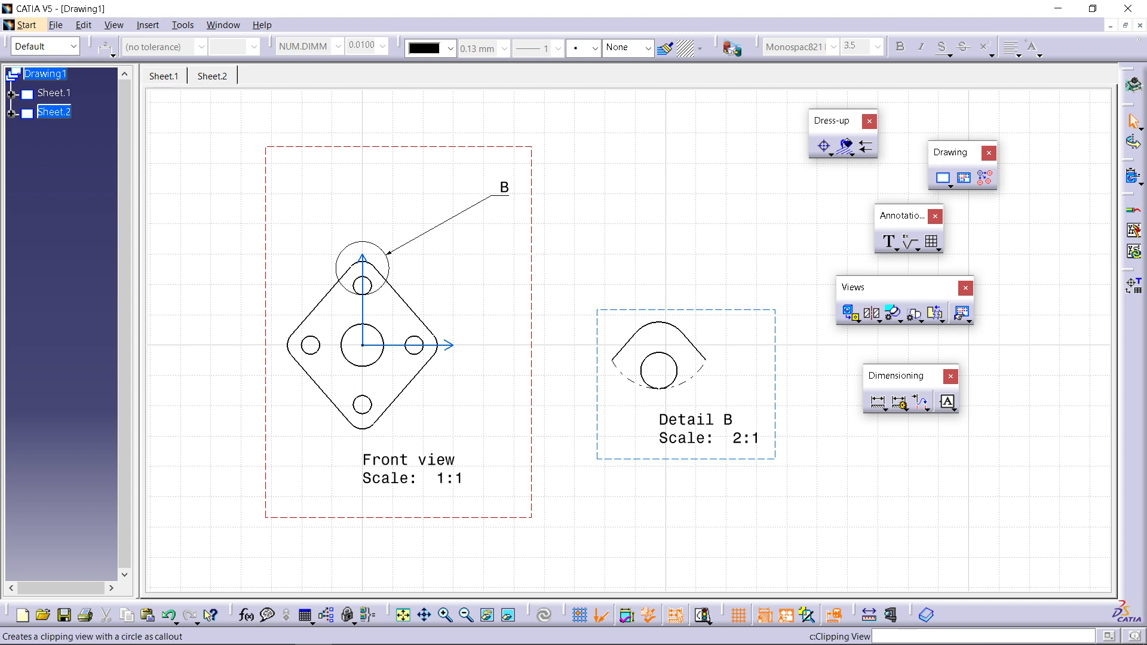
{"action": "left_click", "coordinate": [918, 319]}
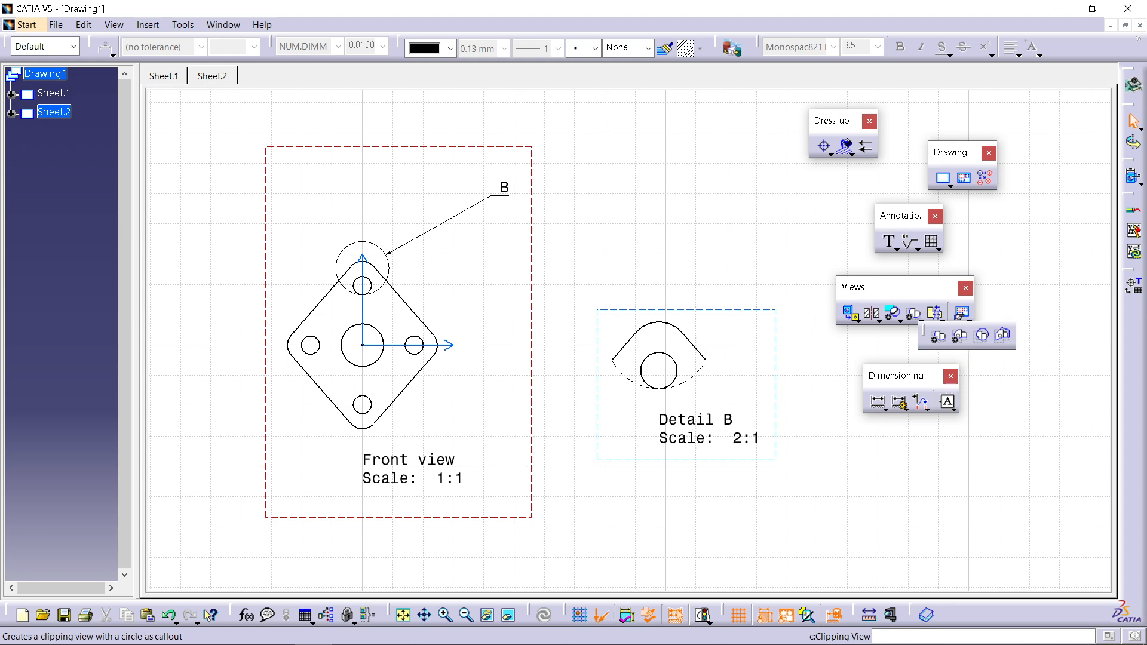
{"action": "left_click", "coordinate": [939, 336]}
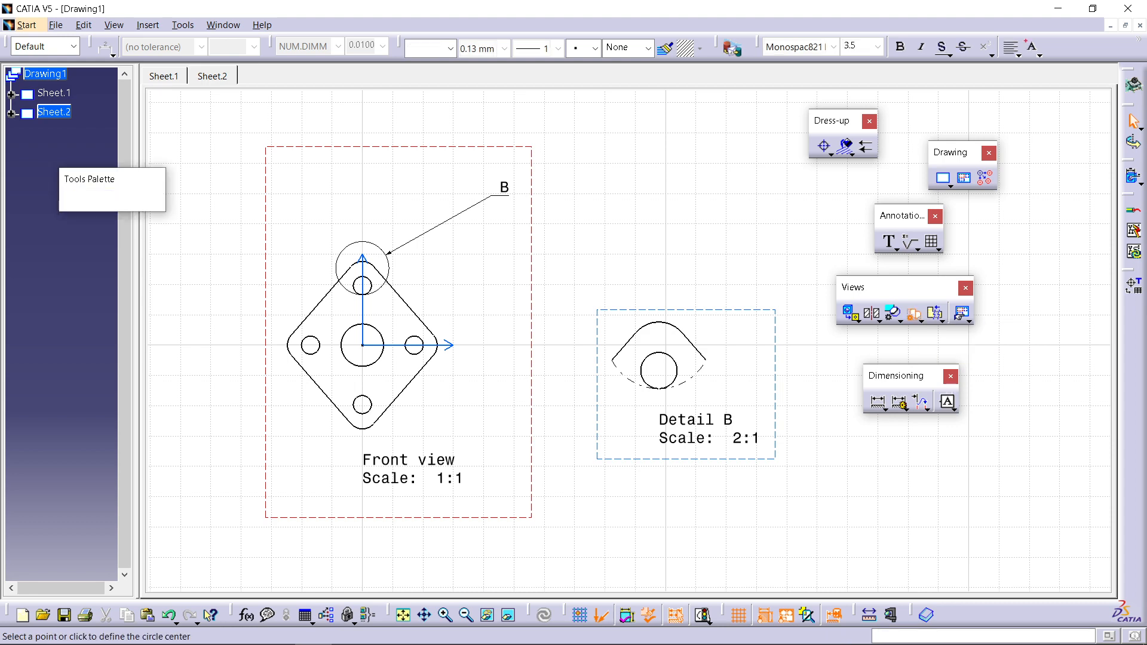
{"action": "left_click", "coordinate": [351, 424]}
{"action": "left_click", "coordinate": [362, 394]}
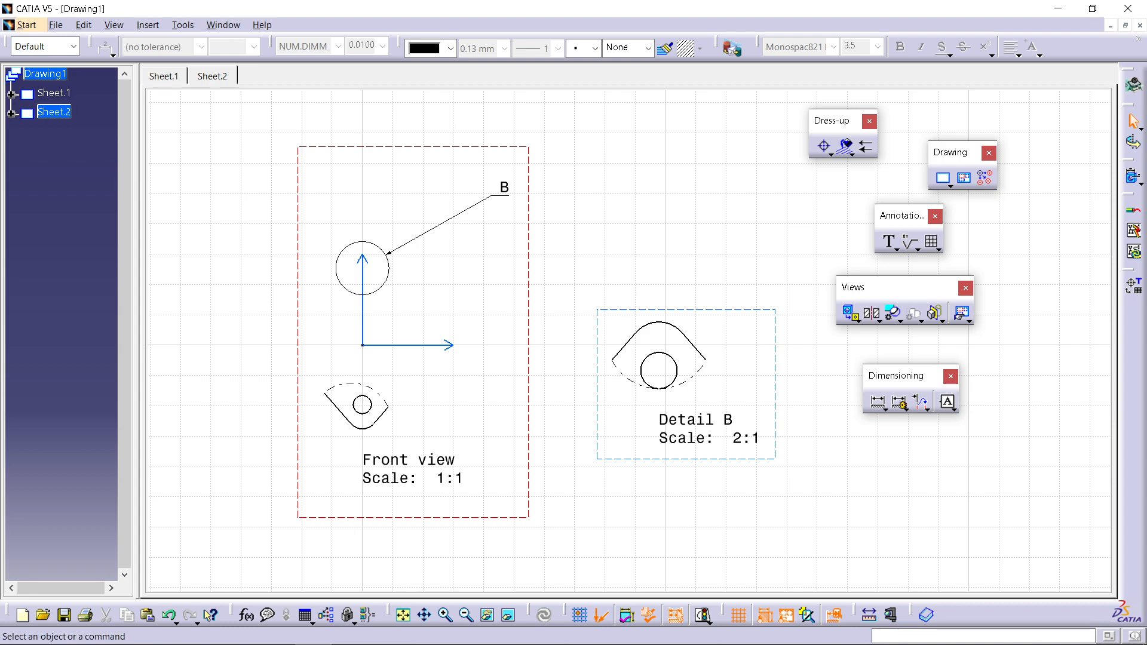
{"action": "key", "text": "ctrl+z"}
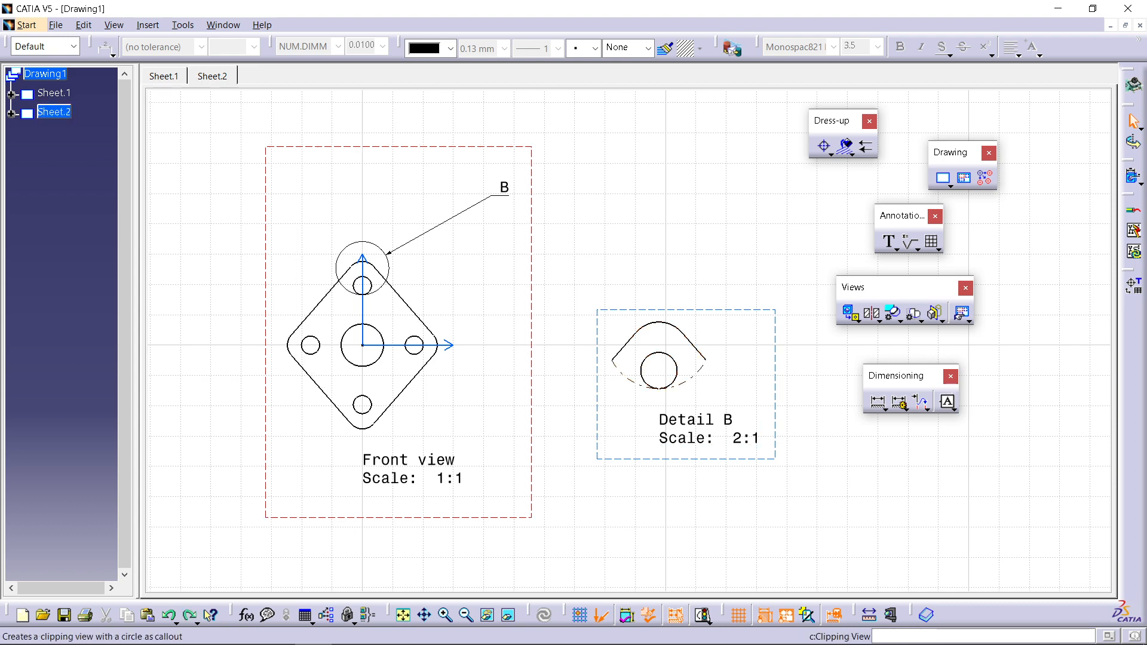
Step: Try to outline a polygonal Clipping View profile around the left part of the front view
{"action": "left_click", "coordinate": [921, 322]}
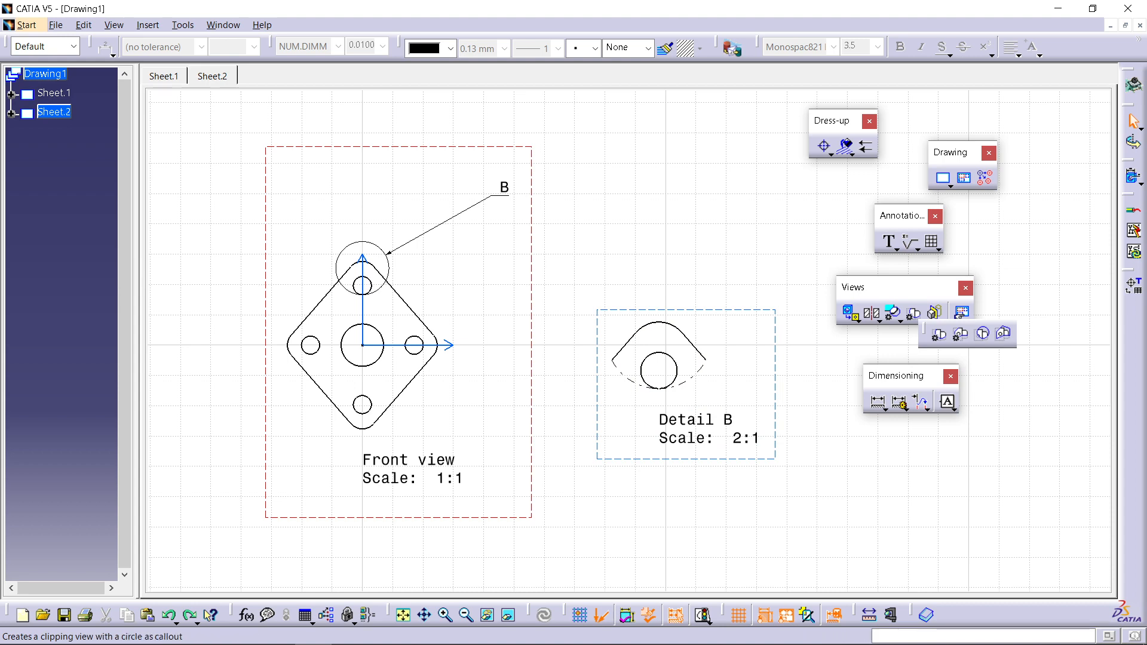
{"action": "left_click", "coordinate": [960, 333]}
{"action": "left_click", "coordinate": [287, 387]}
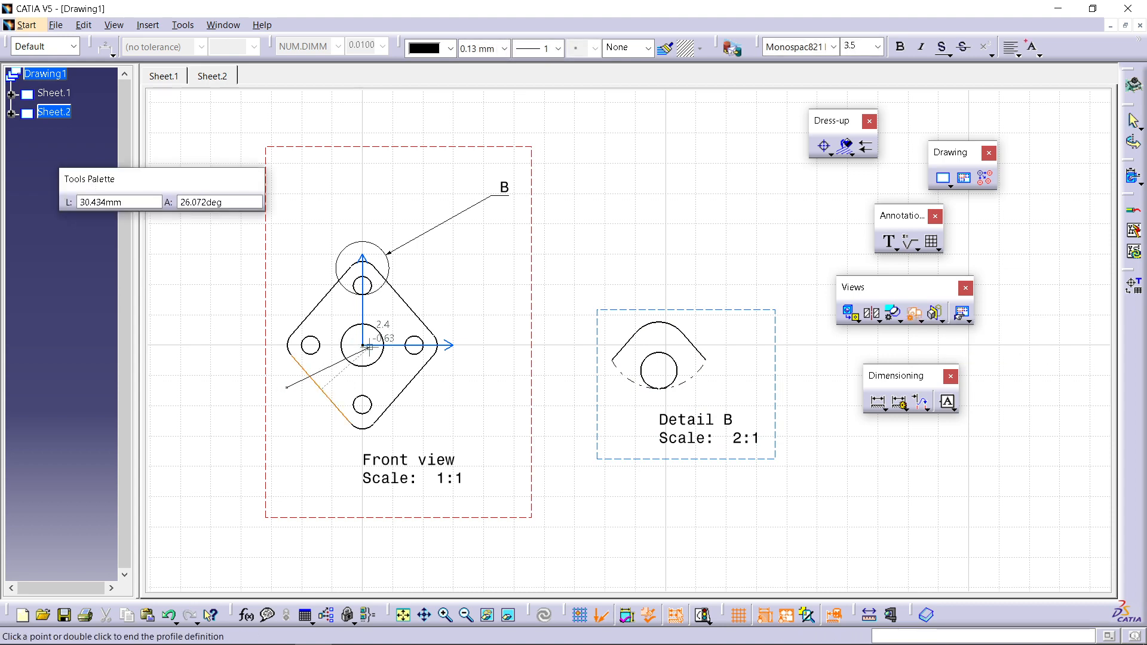
{"action": "left_click", "coordinate": [369, 346]}
{"action": "left_click", "coordinate": [374, 308]}
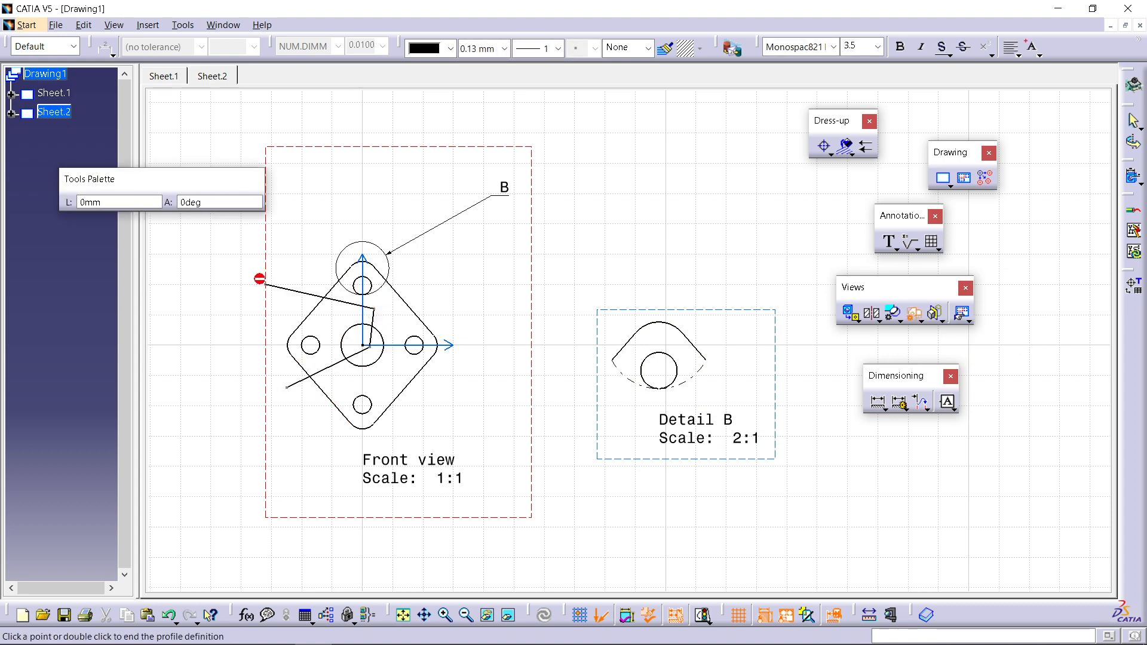
{"action": "left_click", "coordinate": [266, 285]}
{"action": "left_click", "coordinate": [287, 388]}
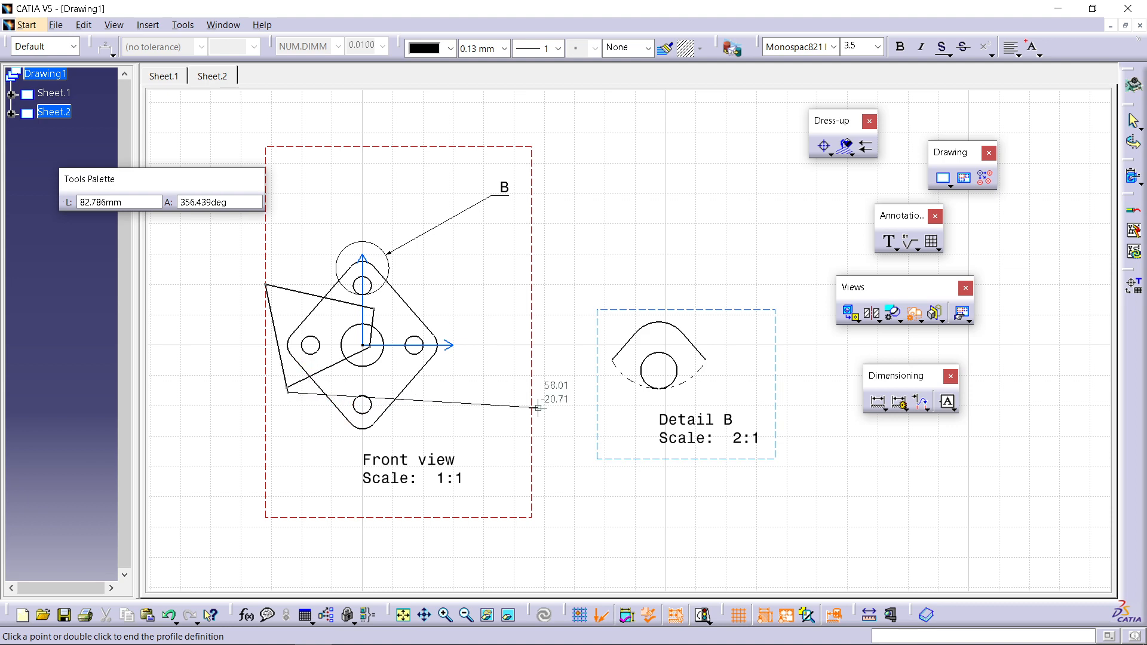
{"action": "double_click", "coordinate": [296, 411]}
{"action": "left_click", "coordinate": [635, 362]}
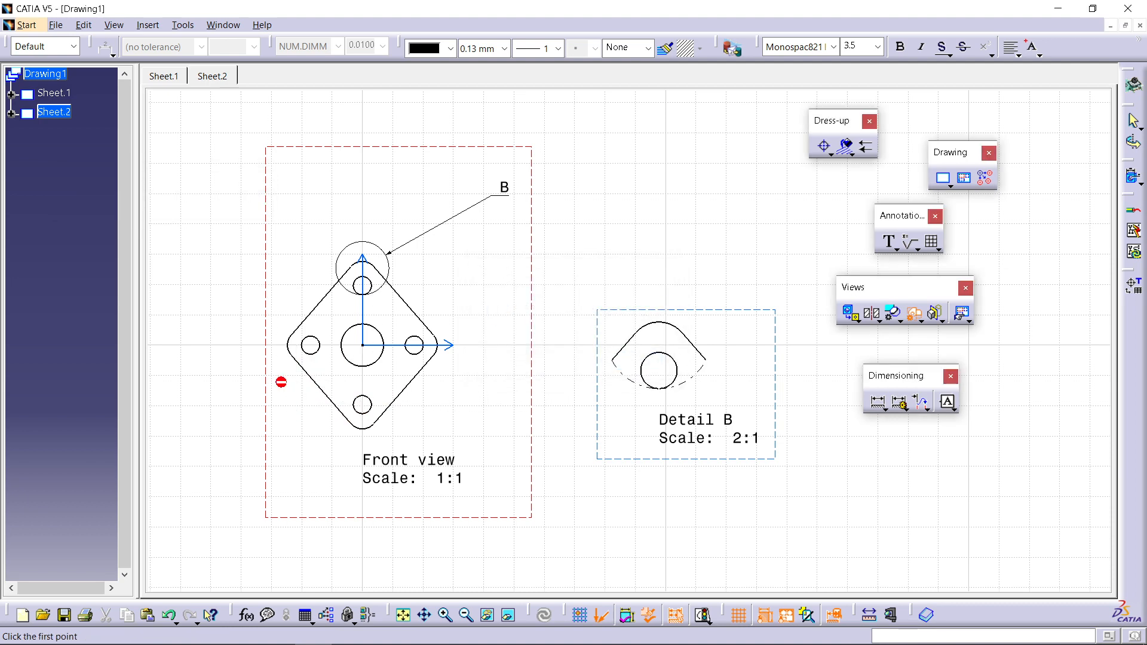
Step: Clip the front view to a closed polygonal profile around the left hole and undo the clipping
{"action": "left_click", "coordinate": [298, 428]}
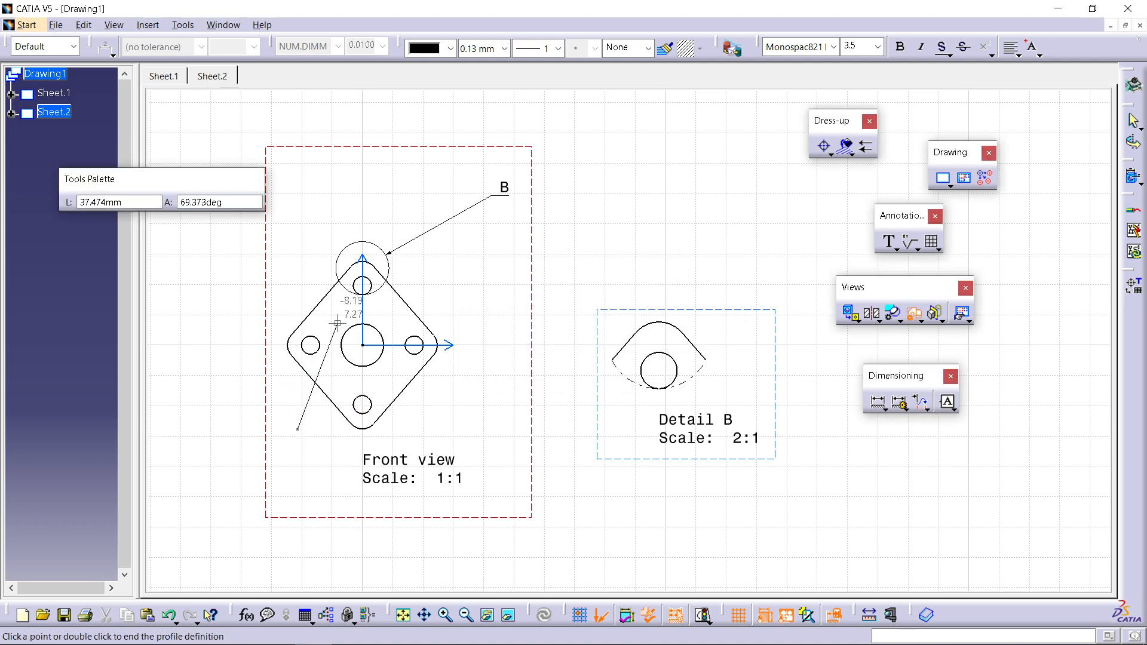
{"action": "left_click", "coordinate": [312, 270]}
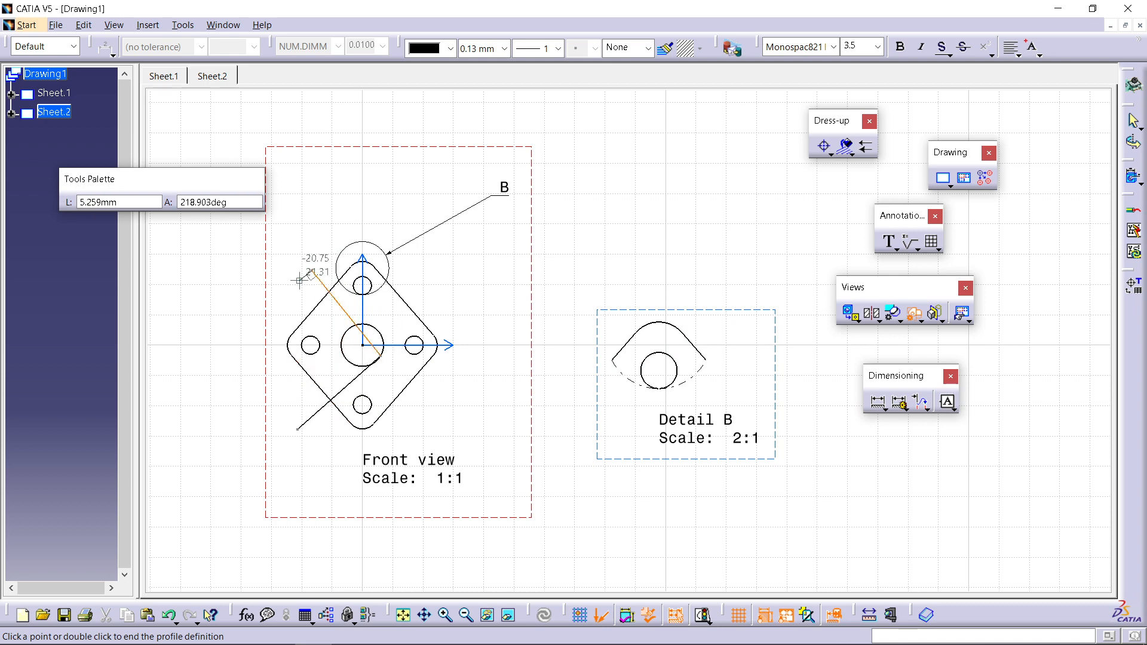
{"action": "left_click", "coordinate": [258, 350]}
{"action": "left_click", "coordinate": [297, 428]}
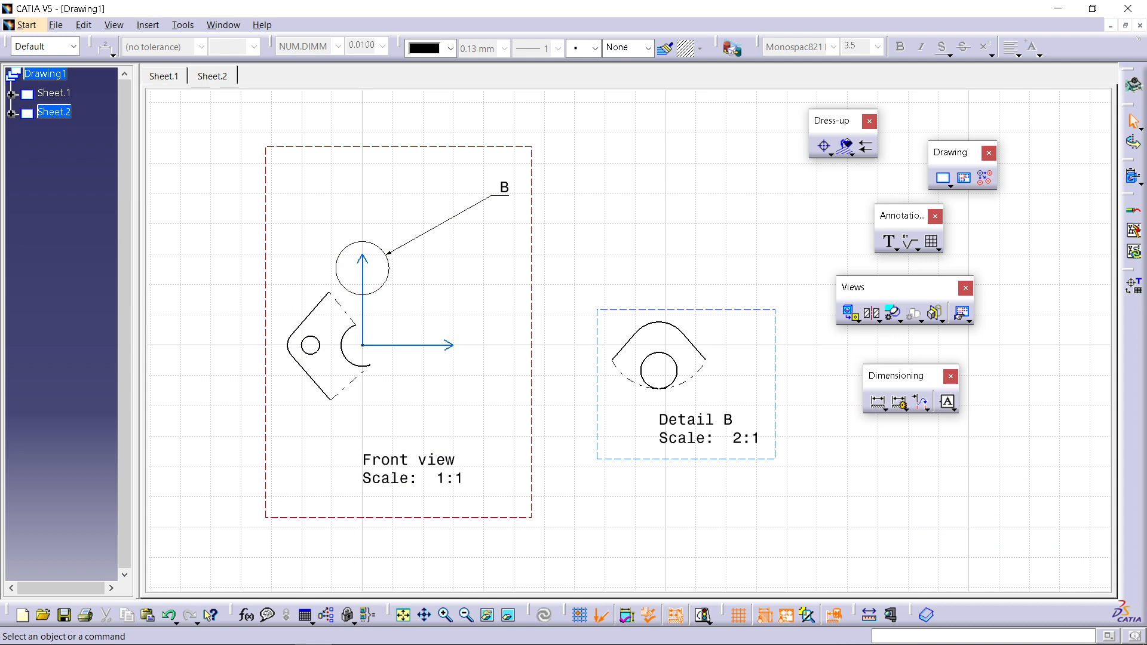
{"action": "key", "text": "ctrl+z"}
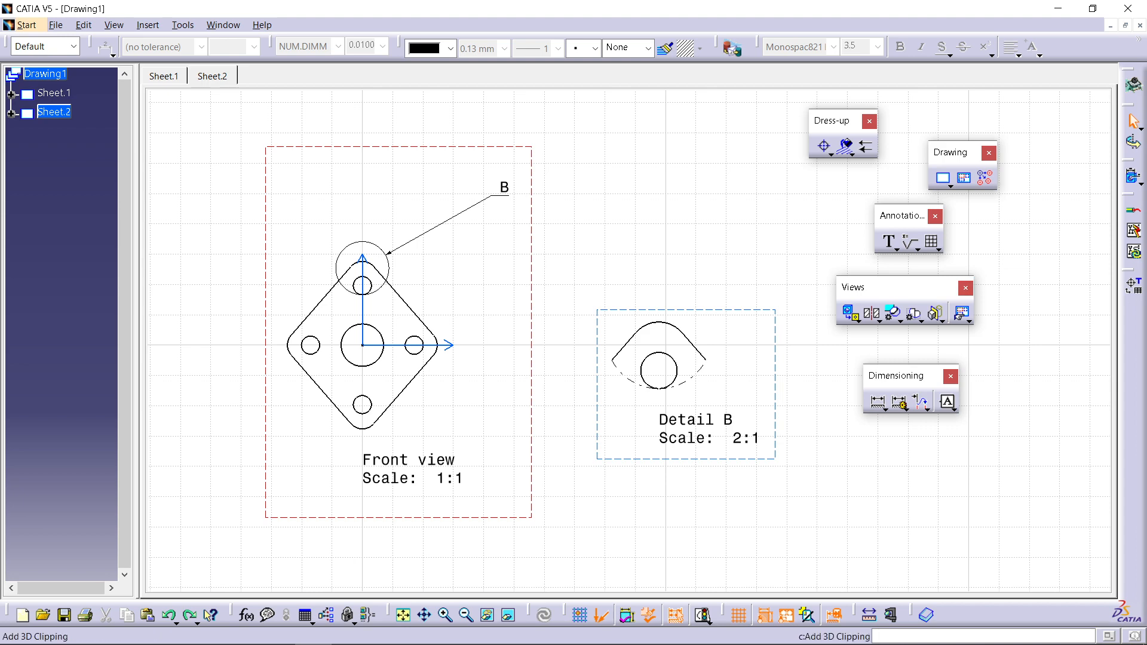
Step: Create a broken view of the front view with vertical break lines between the left and centre holes
{"action": "left_click", "coordinate": [942, 321]}
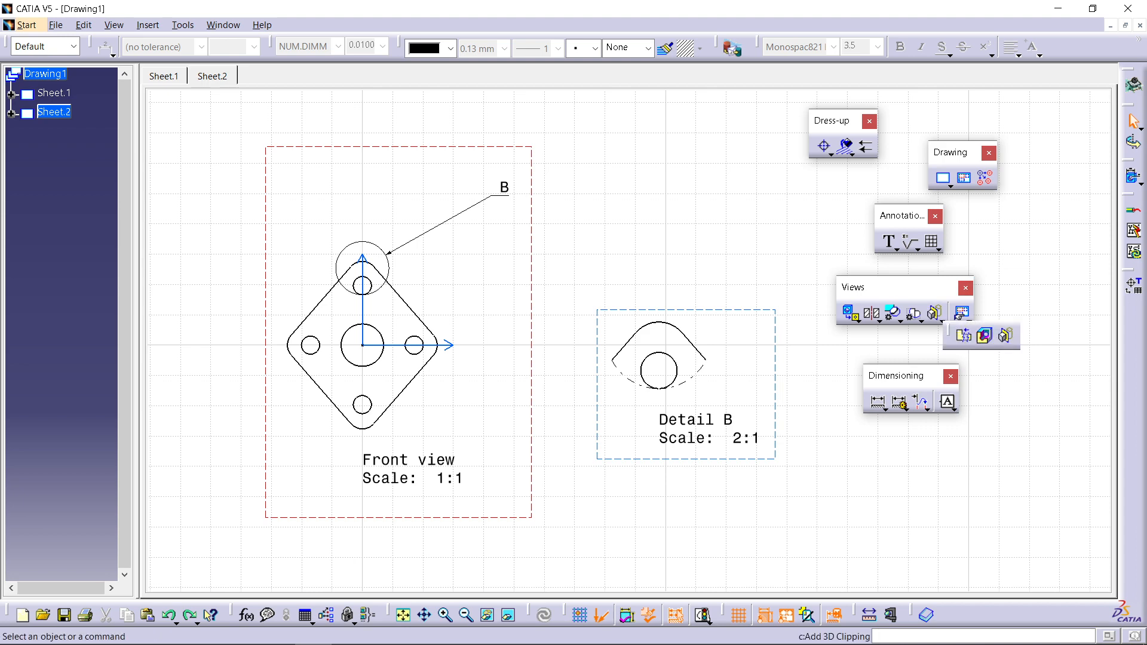
{"action": "left_click", "coordinate": [963, 335]}
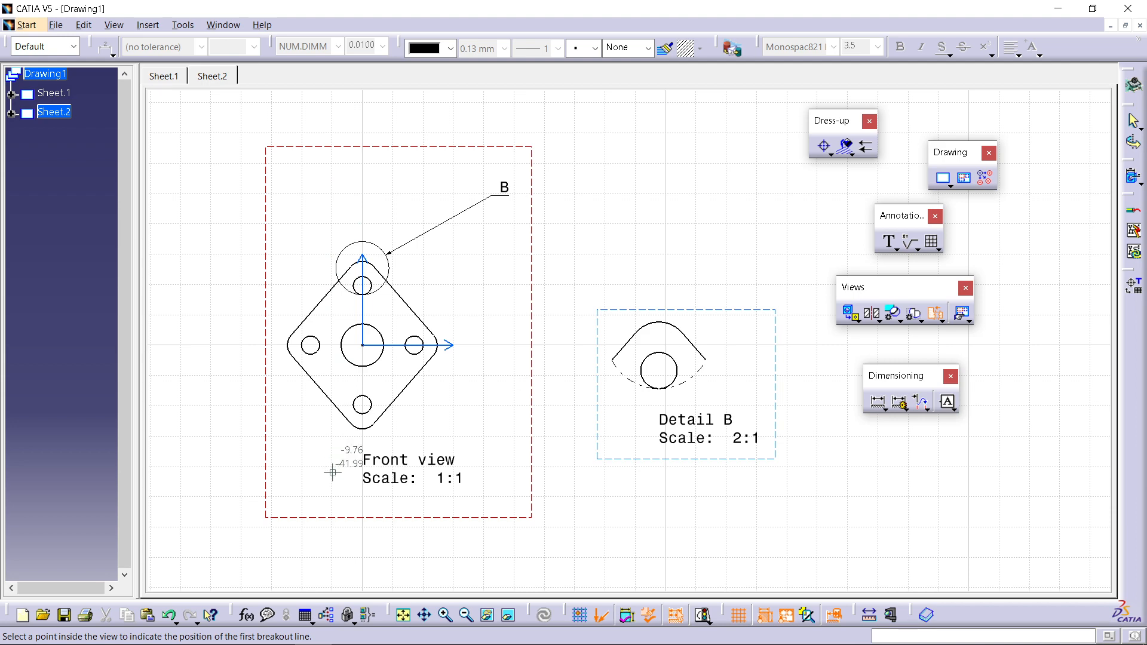
{"action": "left_click", "coordinate": [328, 397]}
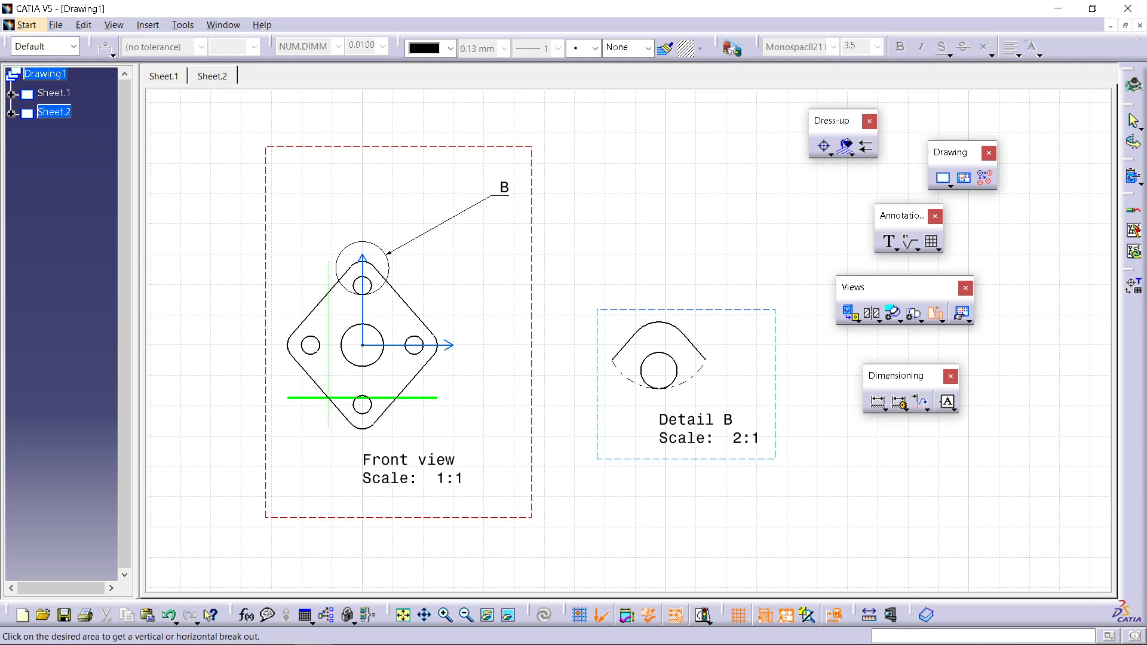
{"action": "left_click", "coordinate": [340, 394]}
{"action": "left_click", "coordinate": [340, 395]}
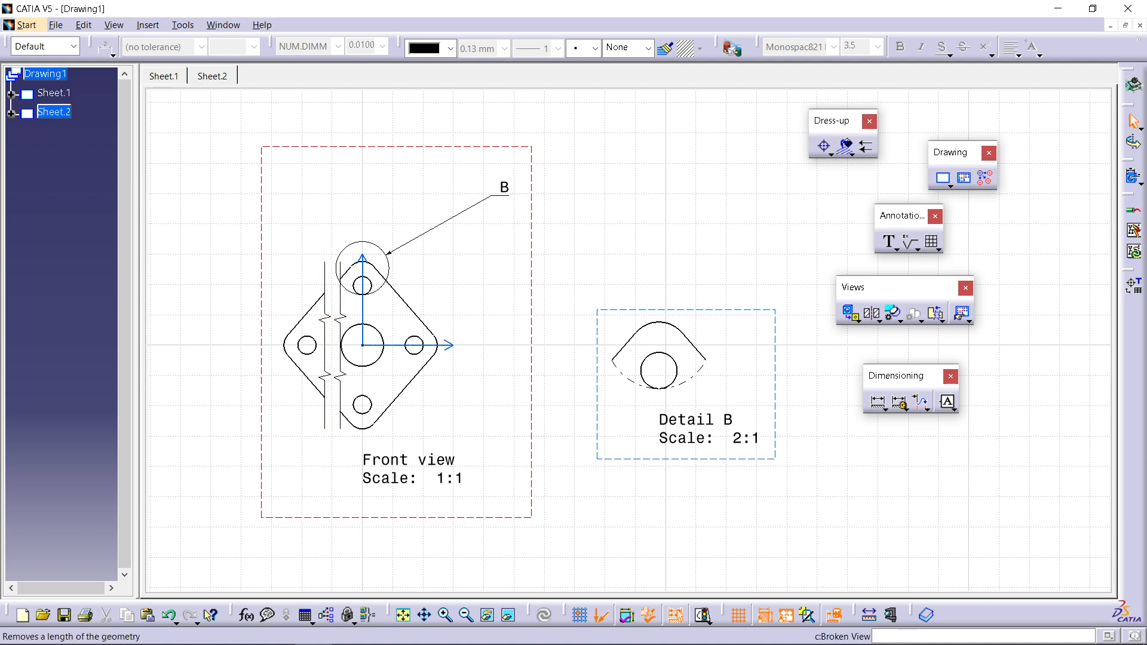
Step: Try to add a second break through the left hole, and undo the vertical break in the front view
{"action": "left_click", "coordinate": [935, 313]}
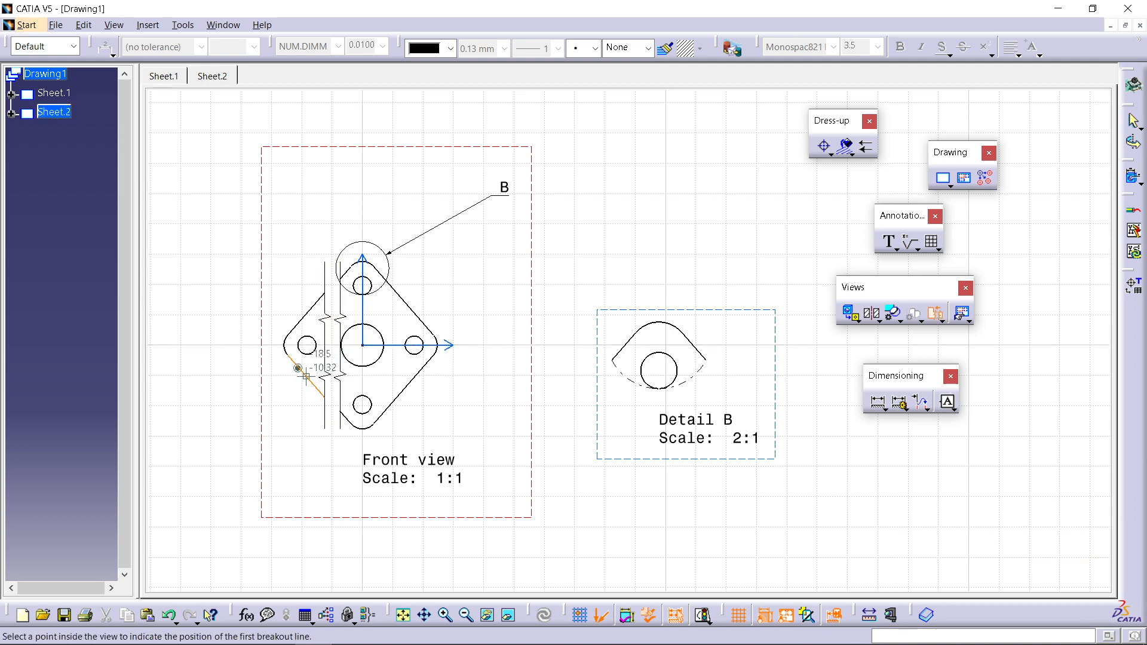
{"action": "left_click", "coordinate": [306, 376]}
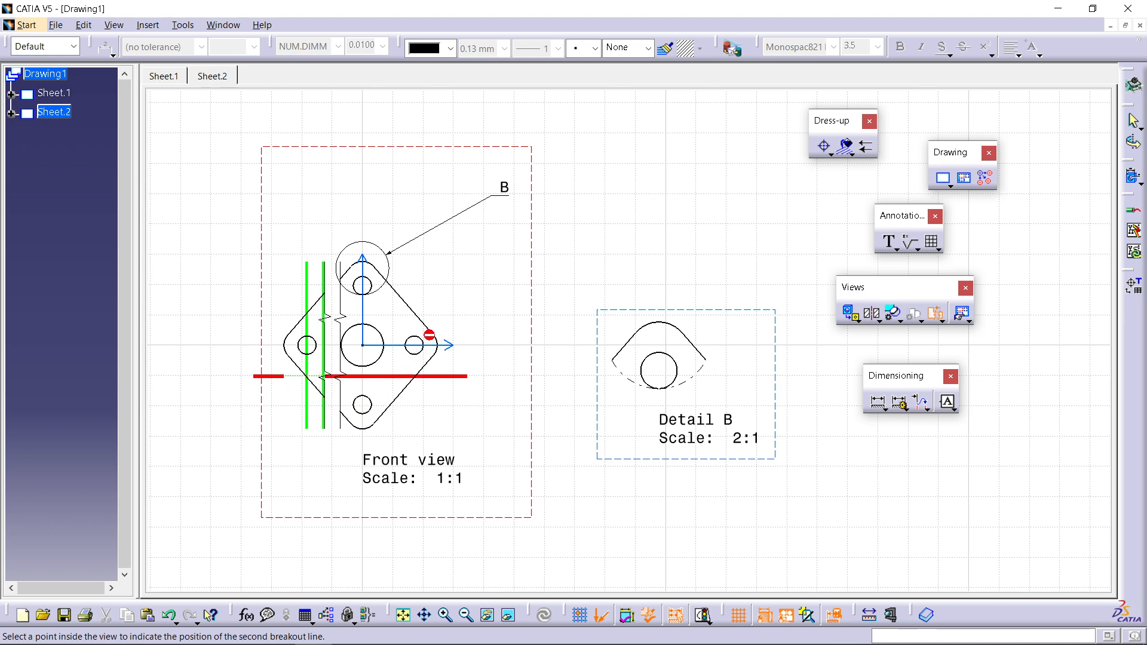
{"action": "key", "text": "Escape"}
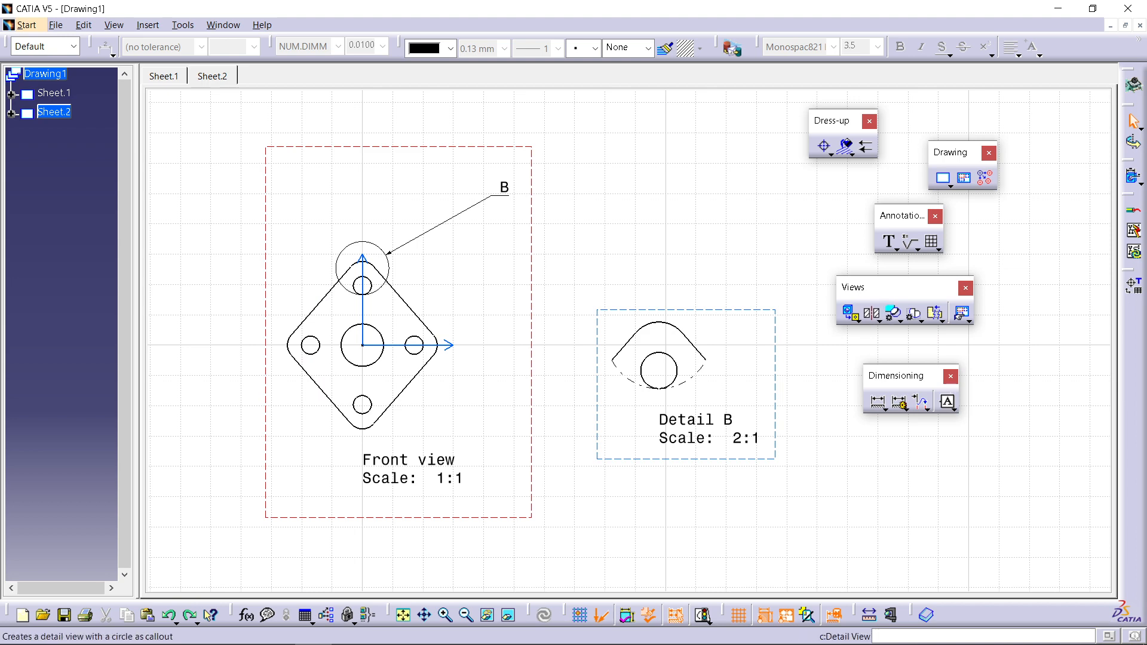
Step: Create a broken view of the front view with horizontal break lines between the centre and bottom holes
{"action": "left_click", "coordinate": [935, 312]}
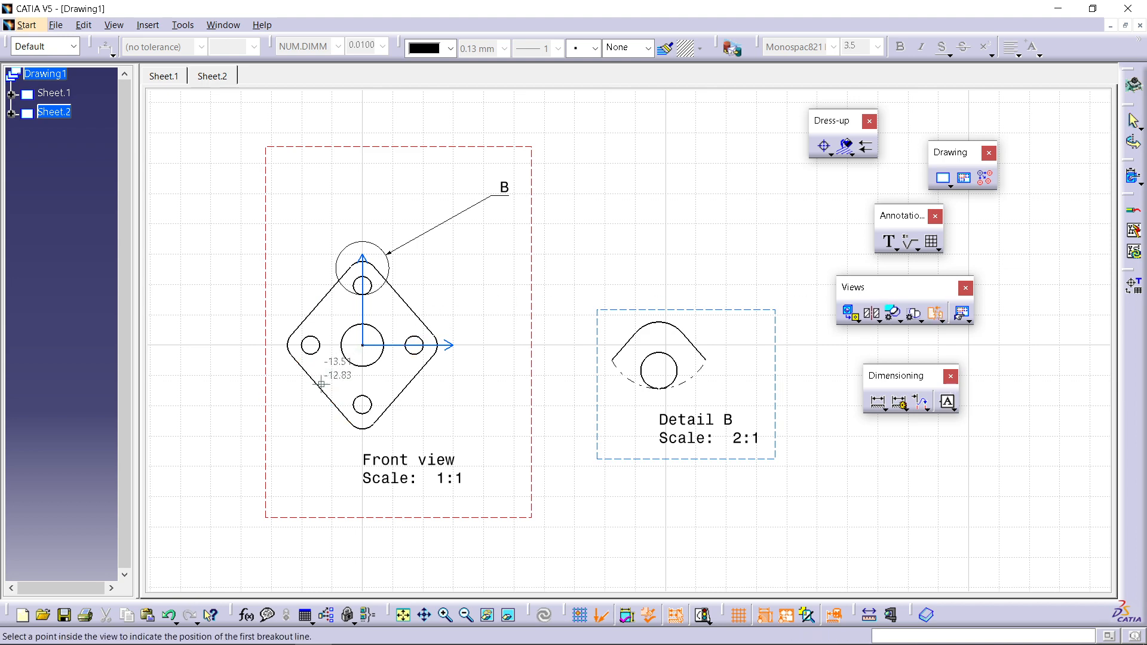
{"action": "left_click", "coordinate": [321, 390]}
{"action": "left_click", "coordinate": [348, 389]}
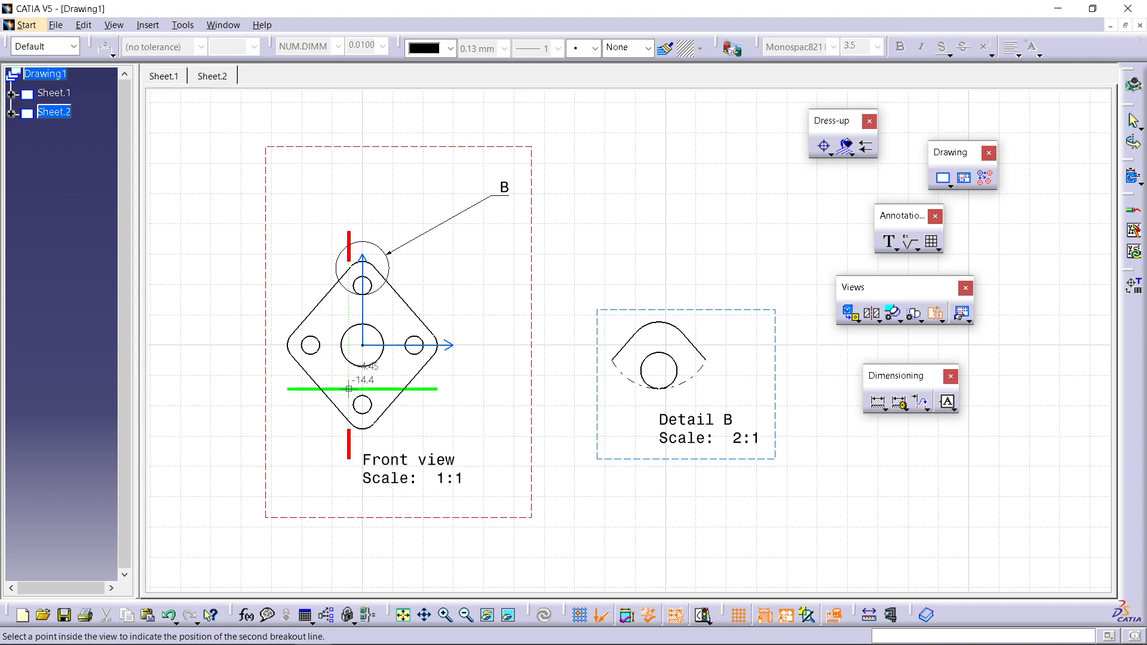
{"action": "left_click", "coordinate": [343, 399]}
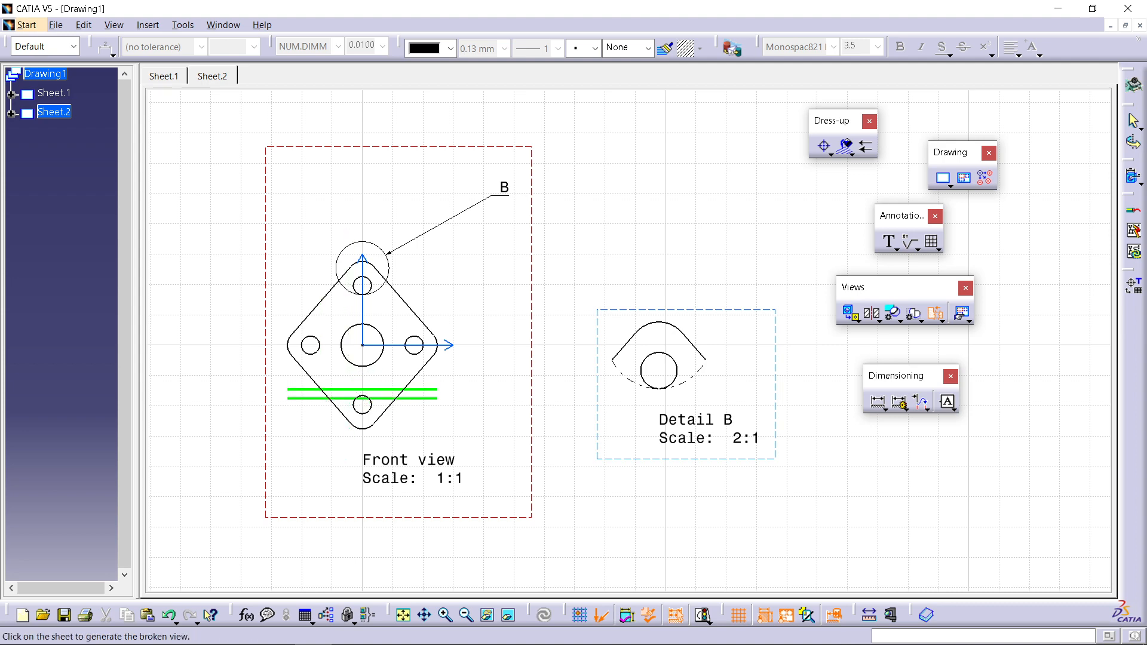
{"action": "left_click", "coordinate": [343, 399]}
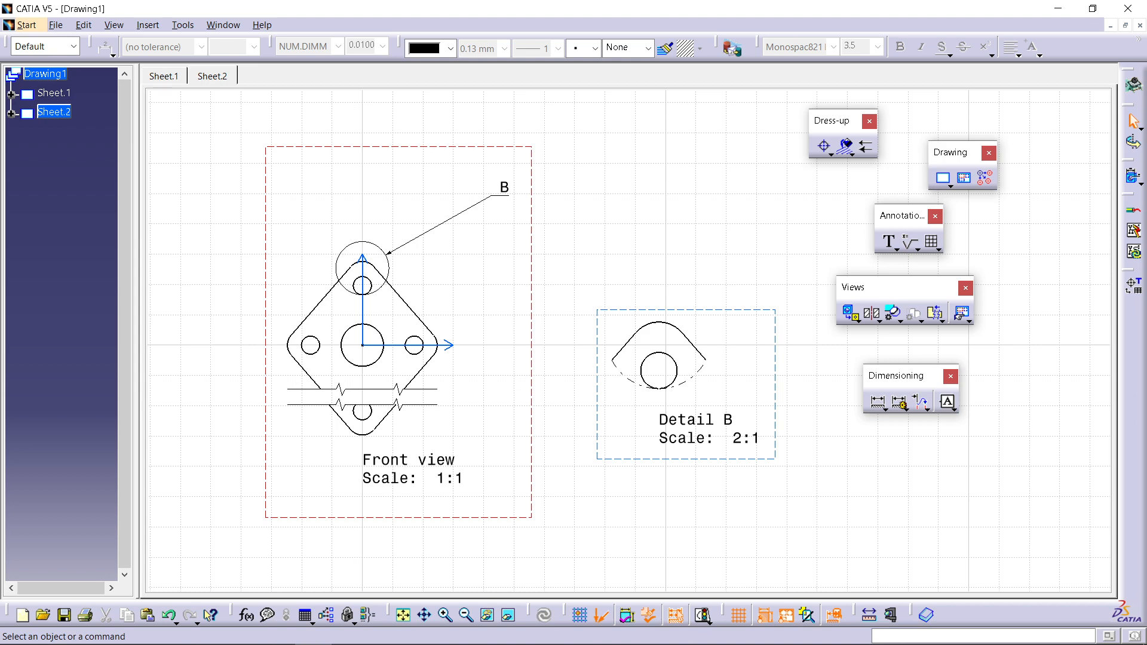
Step: Create a breakout view on the front view with a closed four-sided profile across the plate's upper-right edge, keeping the default depth plane
{"action": "left_click", "coordinate": [940, 318]}
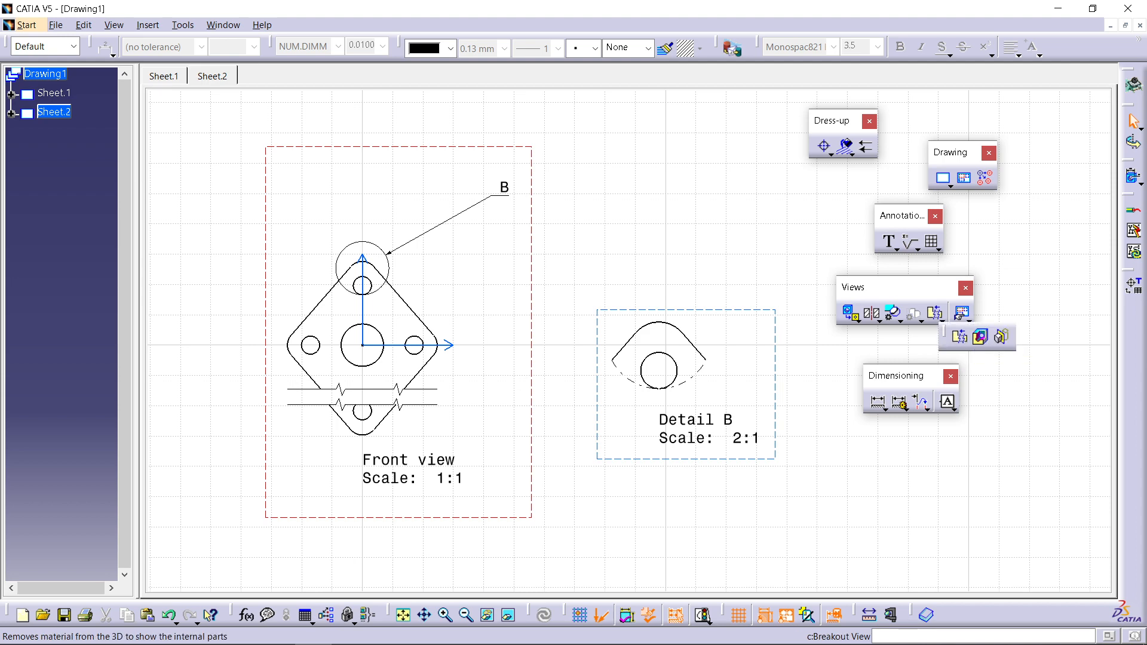
{"action": "left_click", "coordinate": [980, 337]}
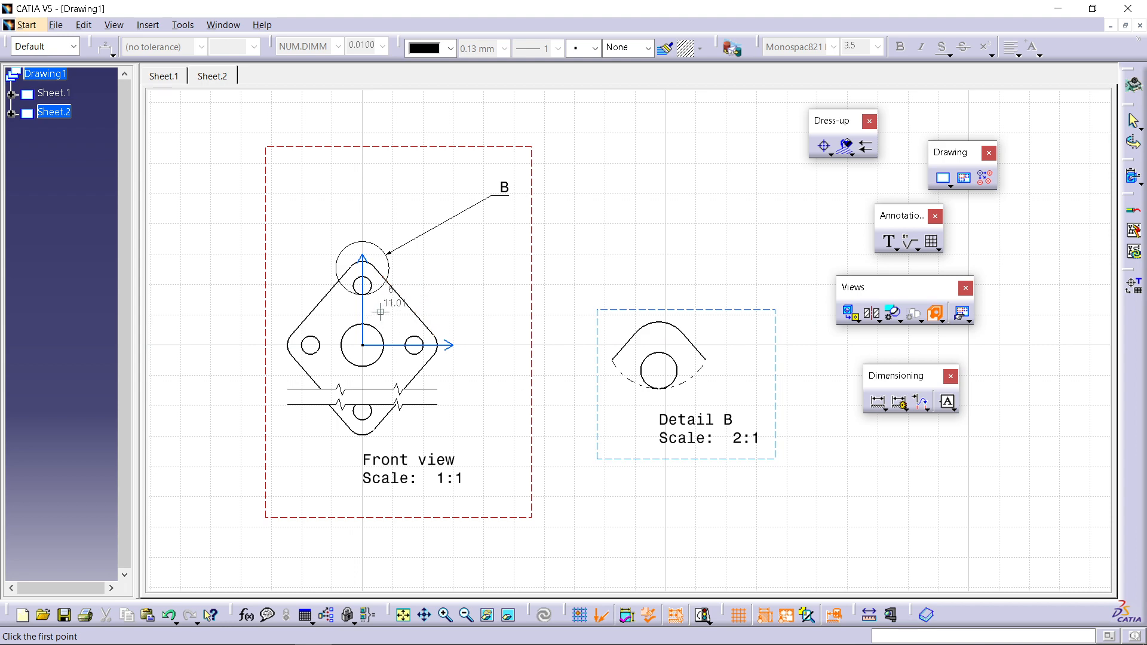
{"action": "left_click", "coordinate": [401, 280]}
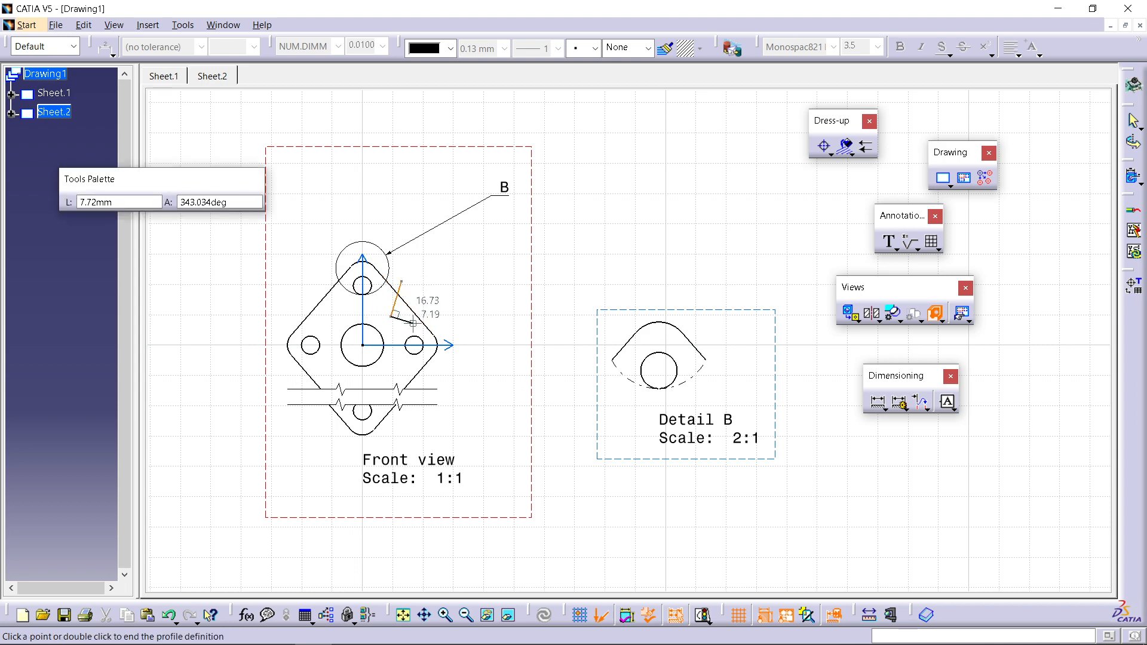
{"action": "left_click", "coordinate": [391, 316]}
{"action": "left_click", "coordinate": [413, 322]}
{"action": "left_click", "coordinate": [438, 294]}
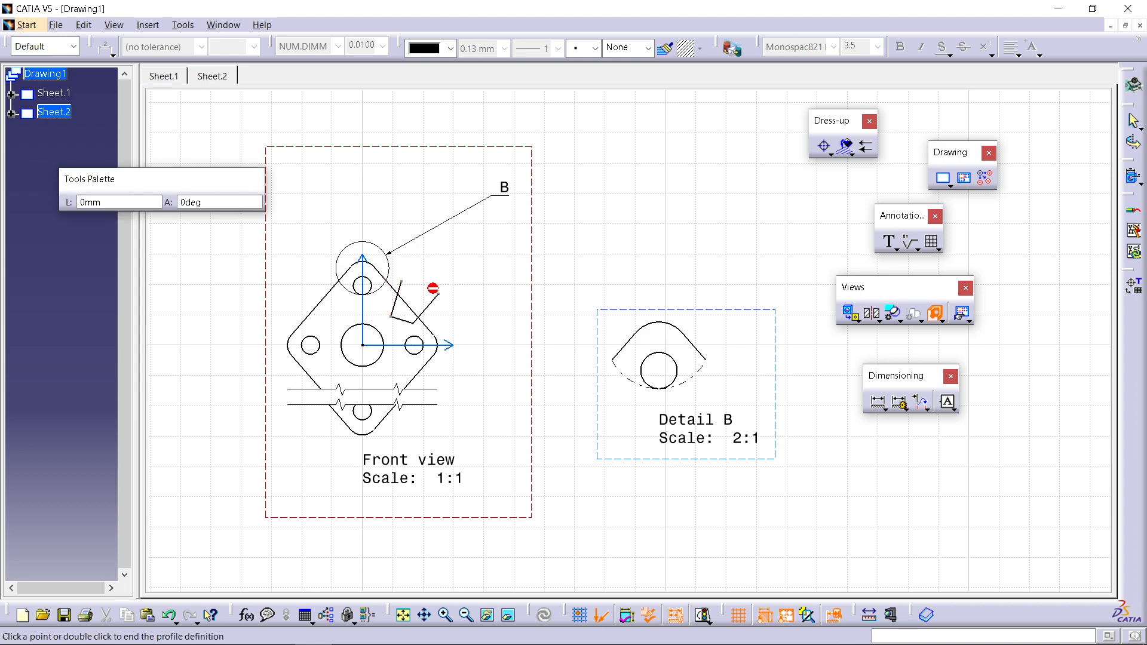
{"action": "left_click", "coordinate": [401, 280]}
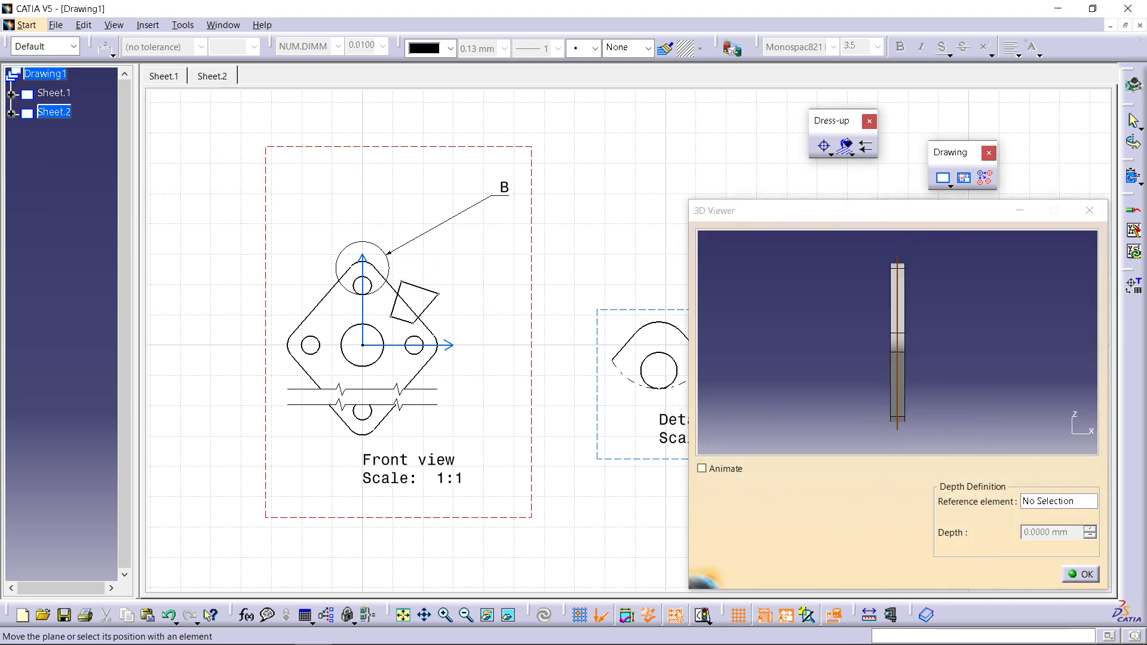
{"action": "left_click", "coordinate": [1081, 574]}
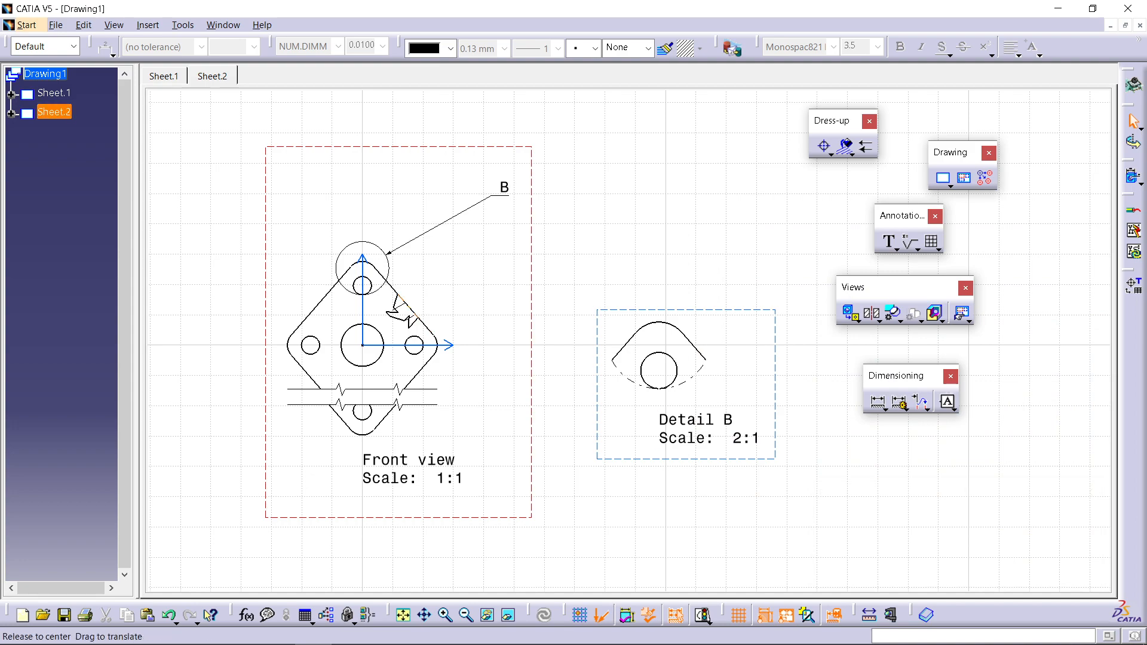
{"action": "middle_click_drag", "start_coordinate": [406, 303], "coordinate": [401, 177], "text": "ctrl"}
{"action": "middle_click_drag", "start_coordinate": [401, 176], "coordinate": [521, 307]}
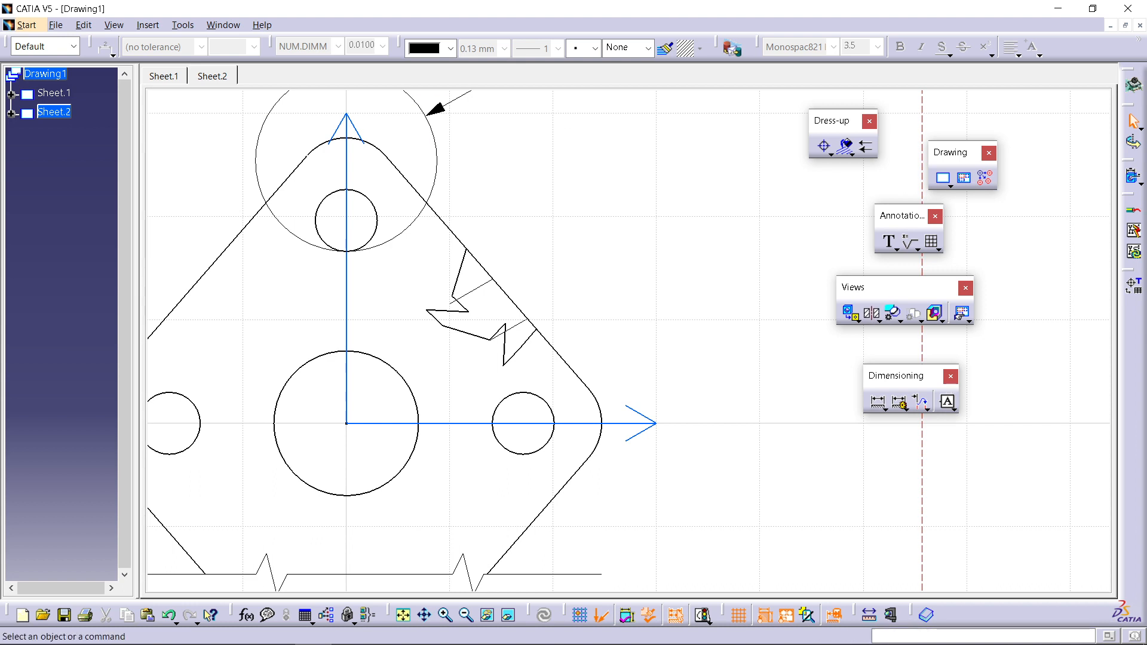
Step: Create an auxiliary view from the front view's upper-right edge and place it parallel to that edge, up and to the right of the plate
{"action": "left_click", "coordinate": [858, 321]}
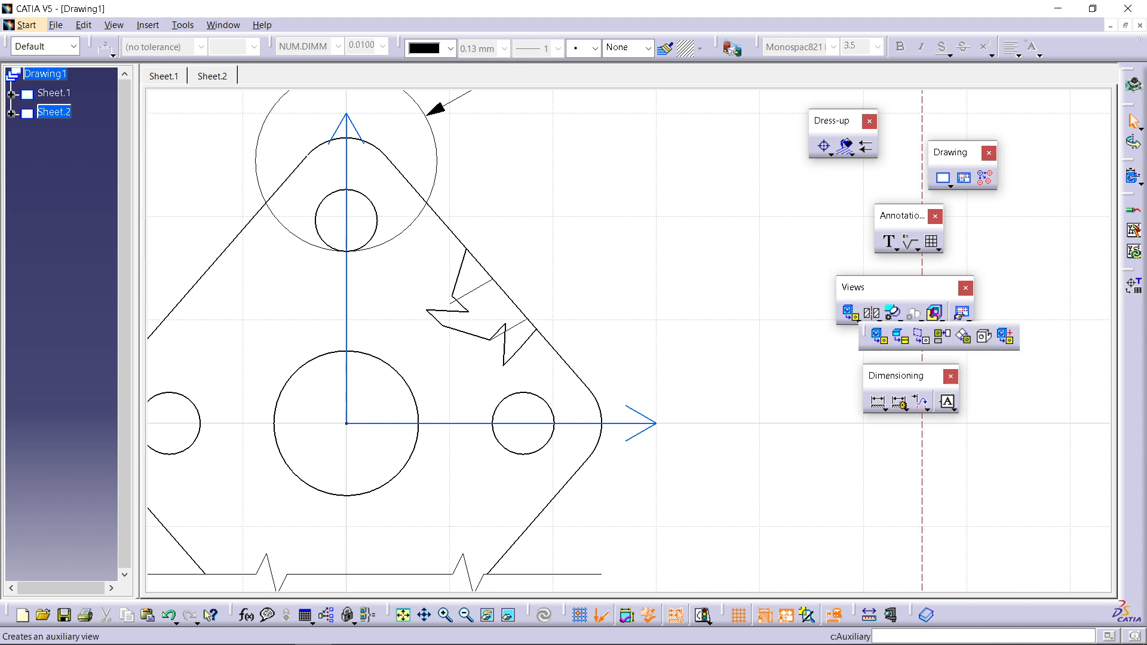
{"action": "left_click", "coordinate": [963, 336]}
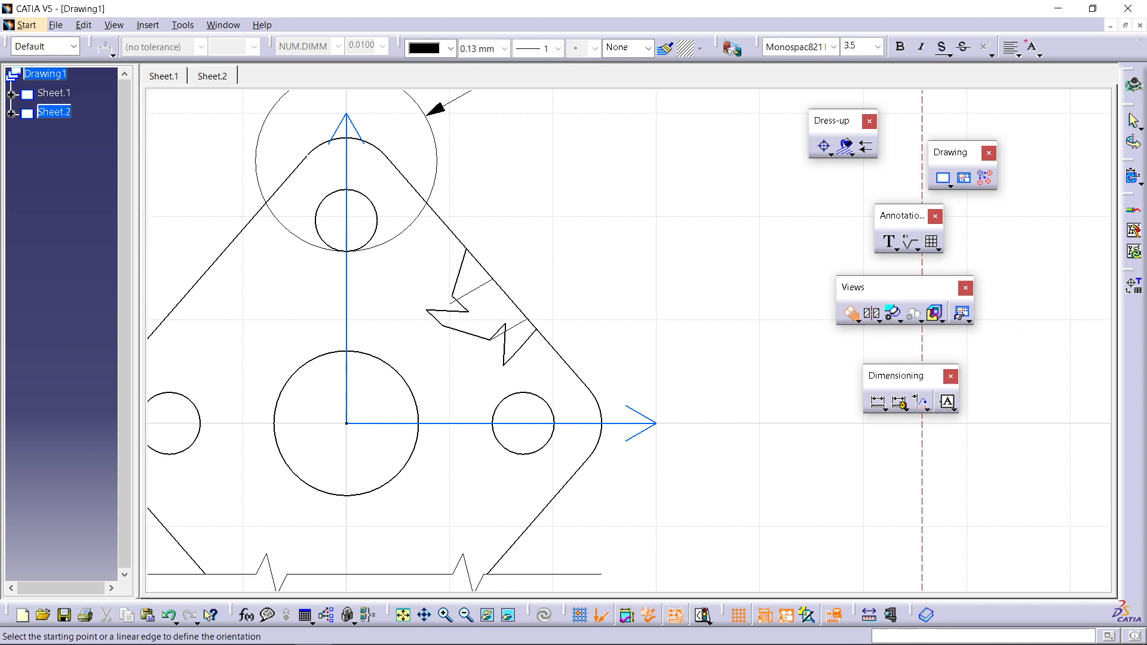
{"action": "left_click", "coordinate": [464, 241]}
{"action": "middle_click_drag", "start_coordinate": [640, 225], "coordinate": [473, 386]}
{"action": "left_click", "coordinate": [564, 262]}
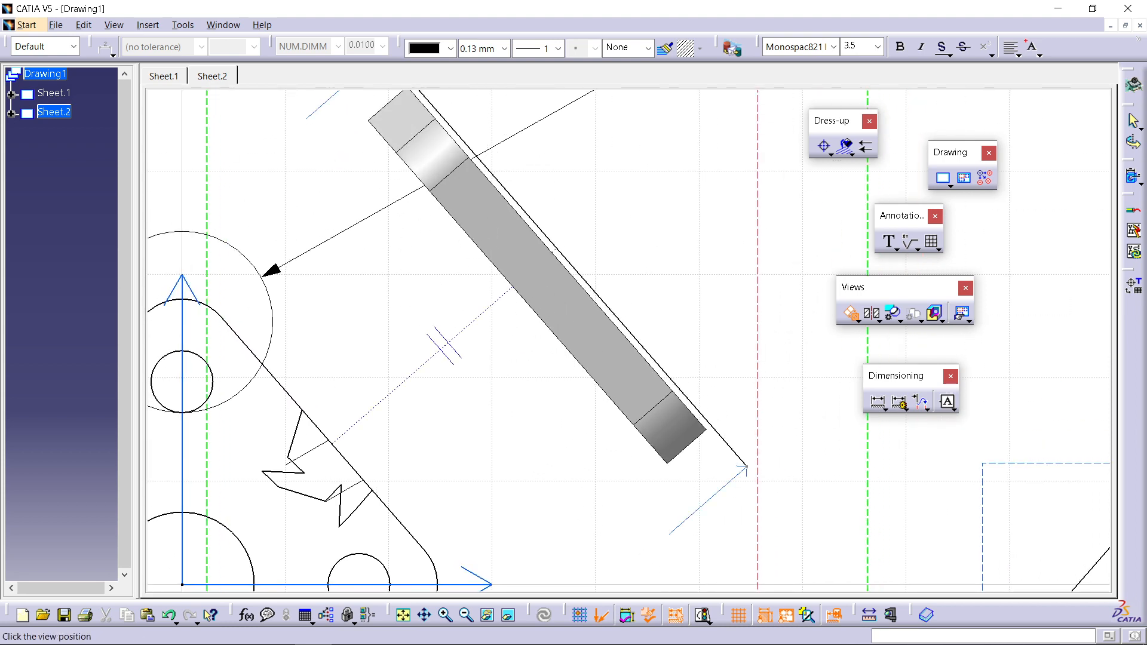
{"action": "left_click", "coordinate": [525, 285]}
{"action": "middle_click_drag", "start_coordinate": [479, 314], "coordinate": [511, 493]}
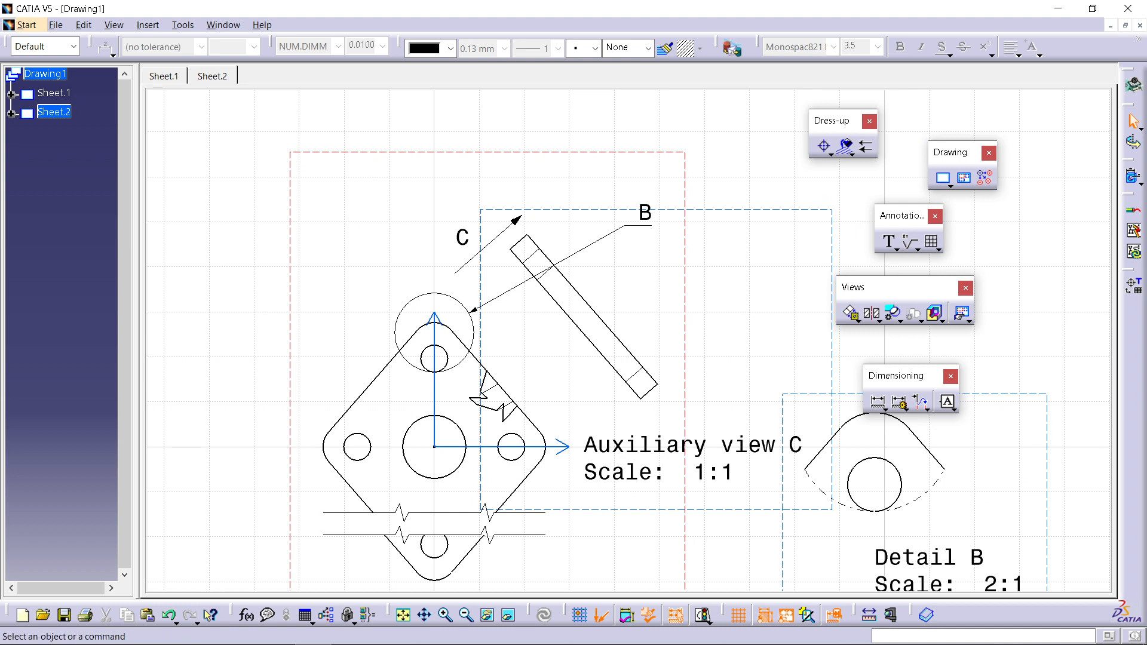
{"action": "left_click", "coordinate": [855, 319]}
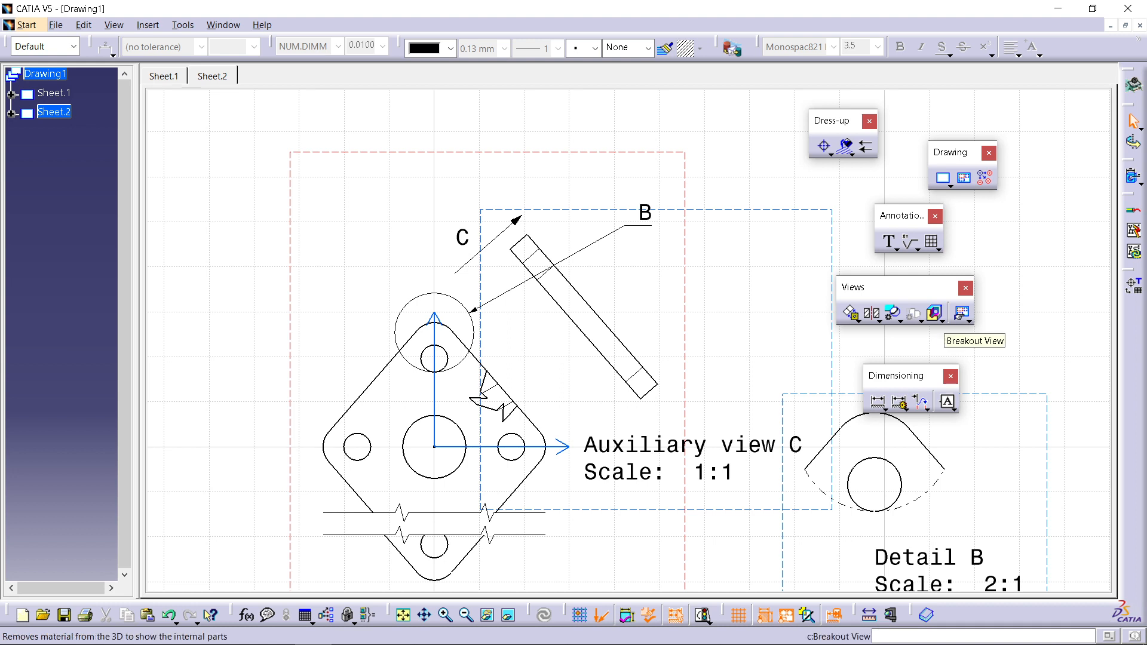
{"action": "left_click", "coordinate": [942, 320]}
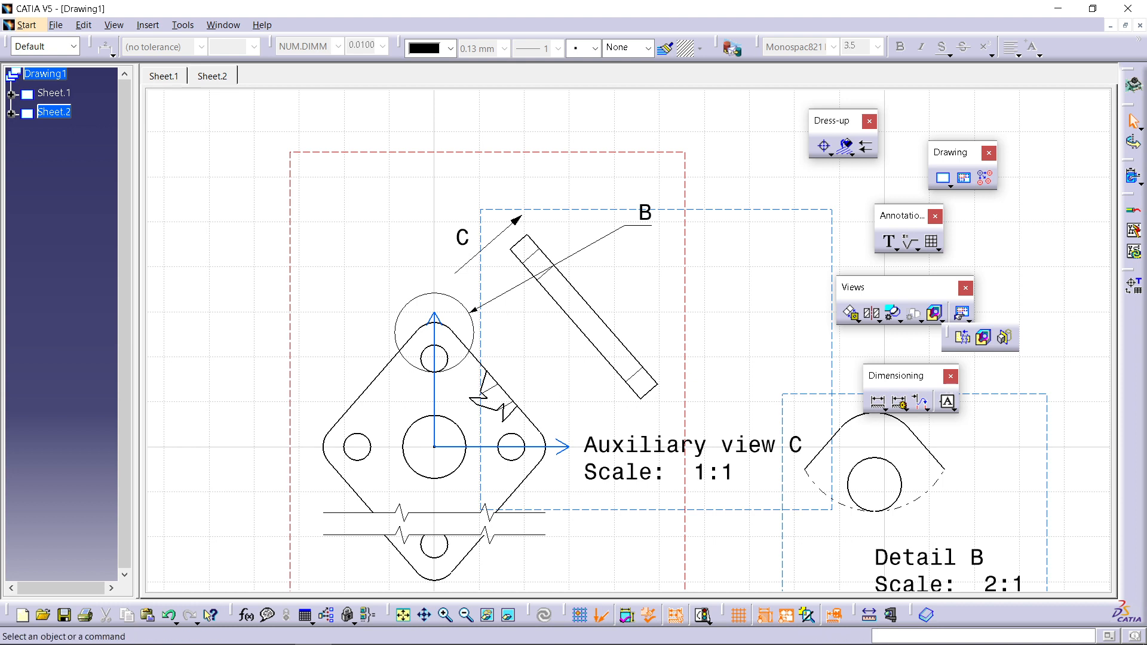
Step: Delete auxiliary view C and the lower breakout boundary line in the front view
{"action": "right_click", "coordinate": [580, 207]}
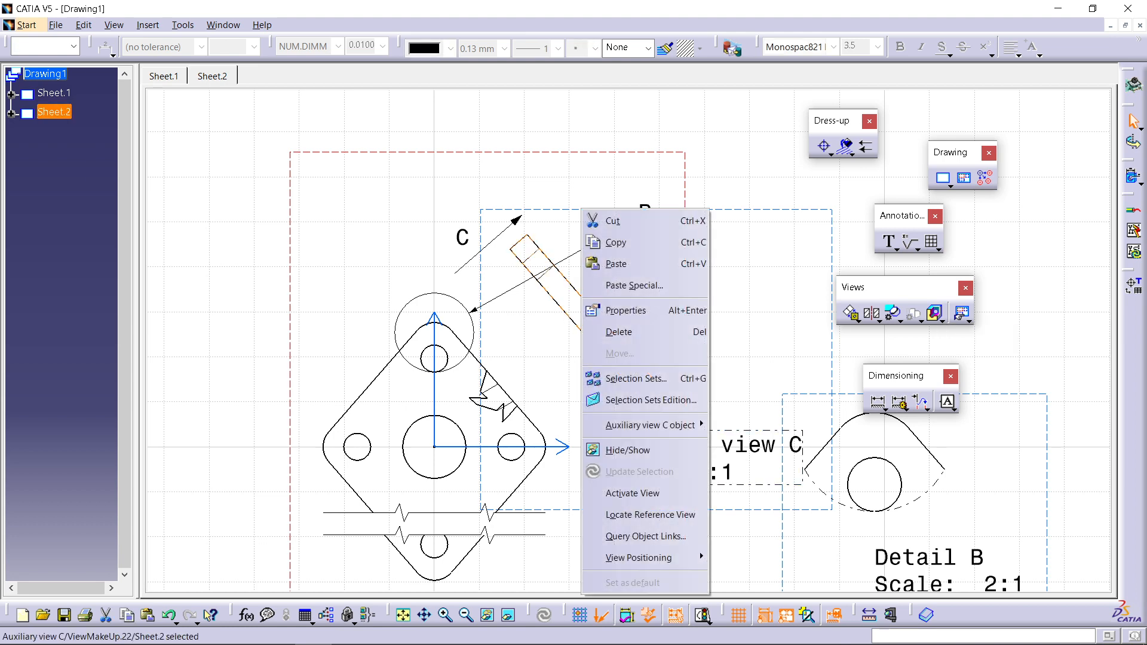
{"action": "left_click", "coordinate": [578, 209]}
{"action": "right_click", "coordinate": [577, 208]}
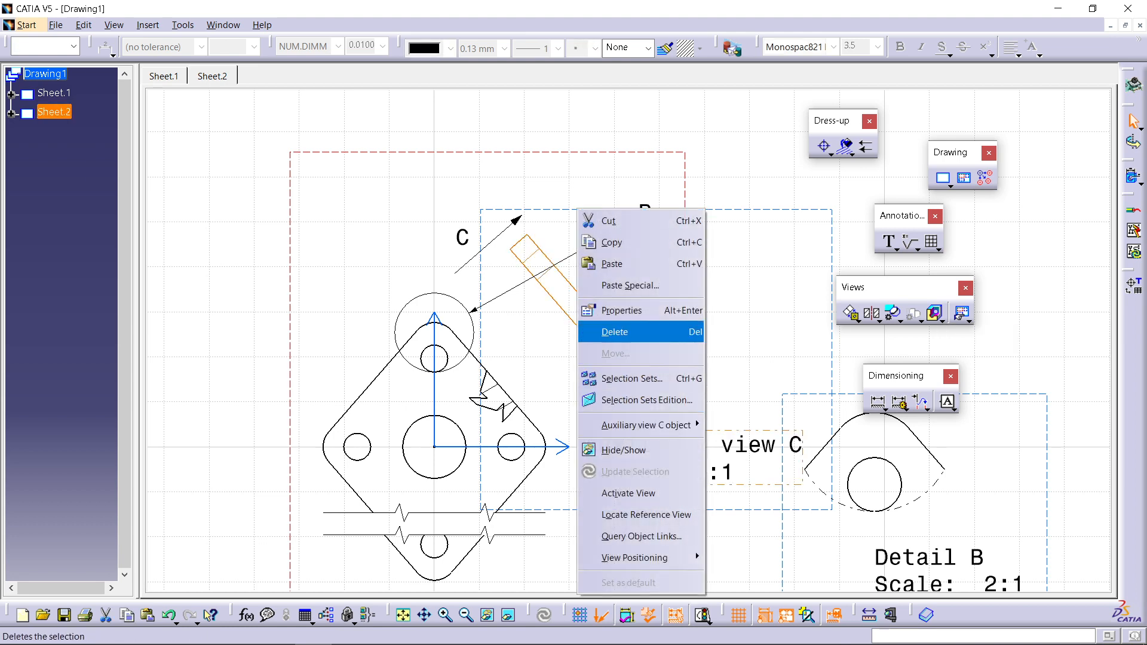
{"action": "left_click", "coordinate": [614, 331]}
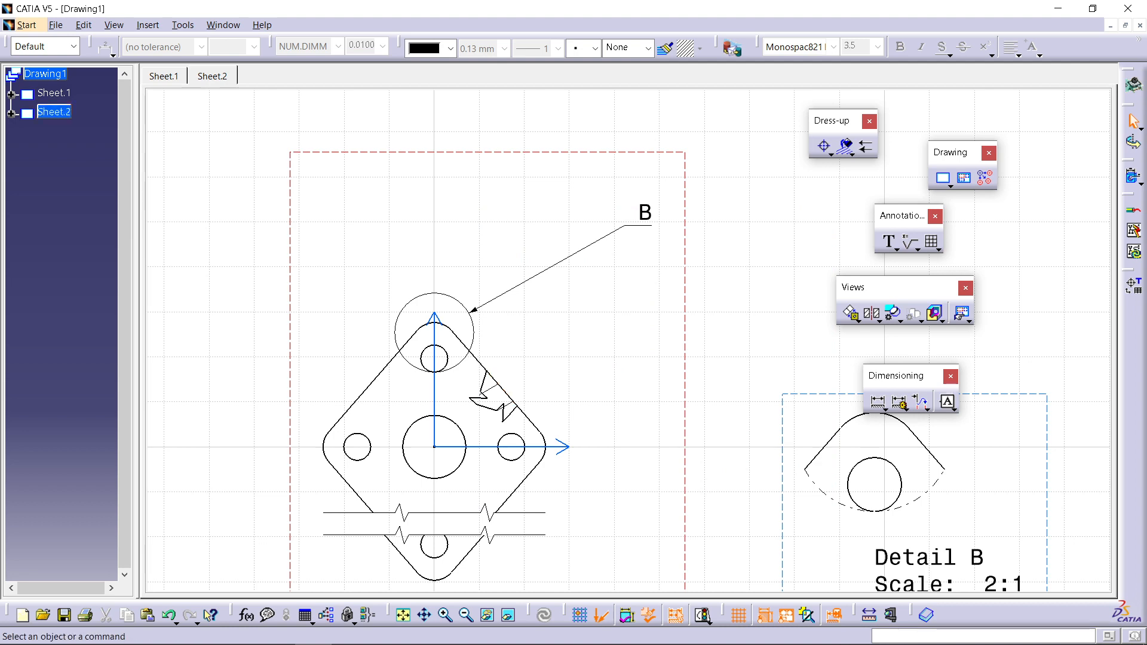
{"action": "right_click", "coordinate": [499, 408]}
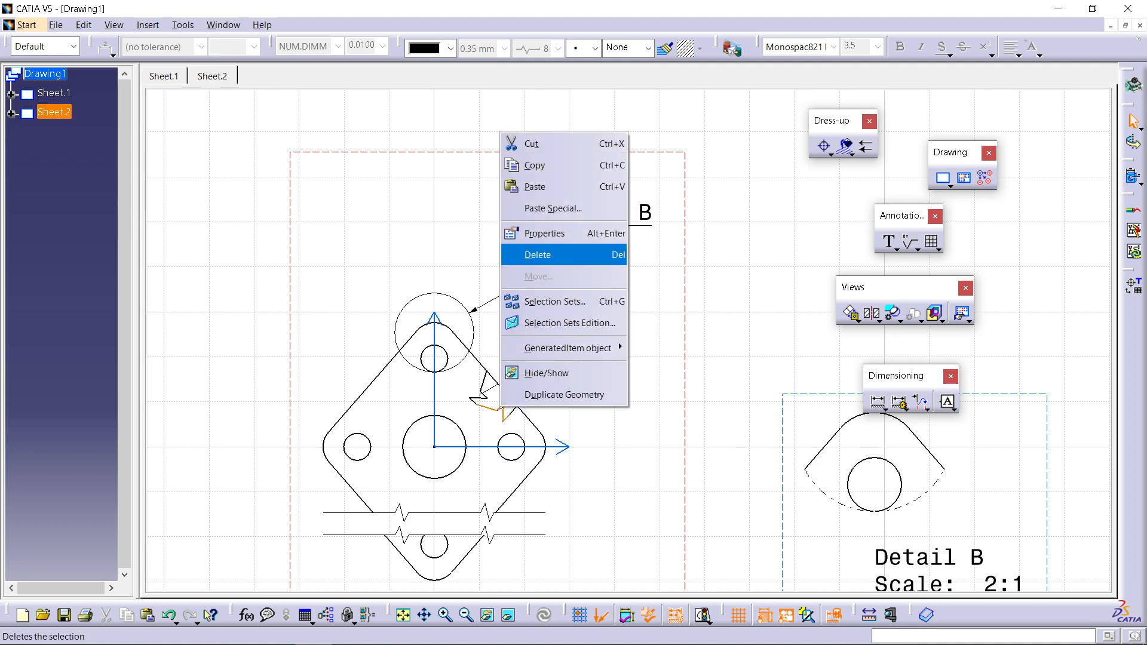
{"action": "left_click", "coordinate": [538, 255]}
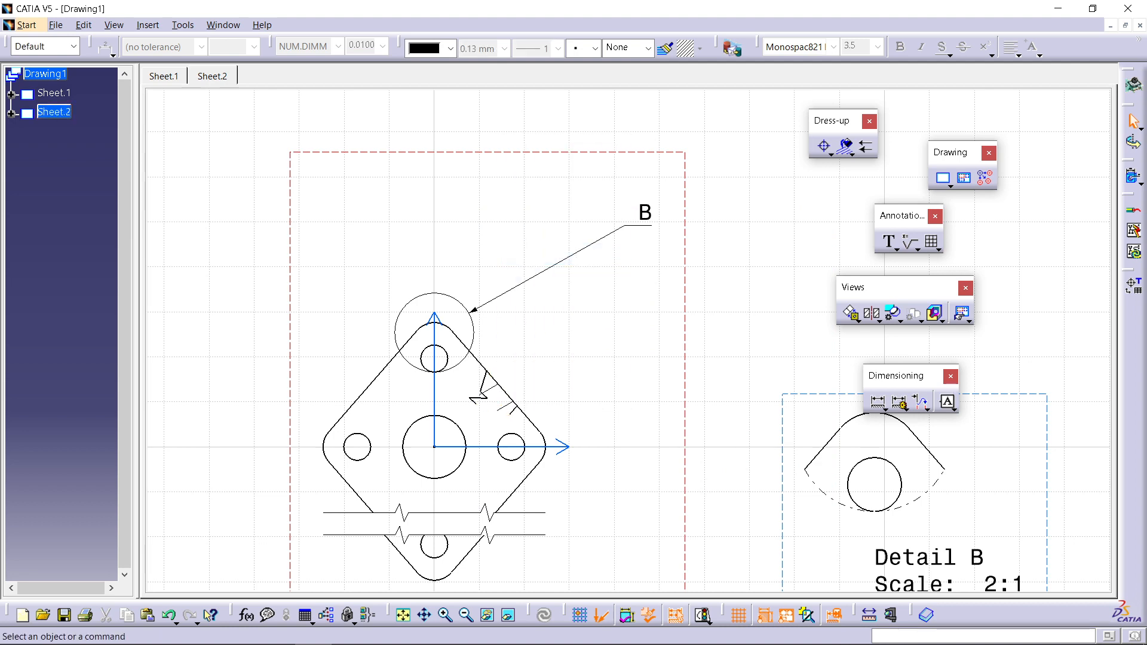
Step: Undo the two deletions, the auxiliary view, the breakout and the horizontal break in the front view
{"action": "key", "text": "ctrl+z"}
{"action": "key", "text": "ctrl+z"}
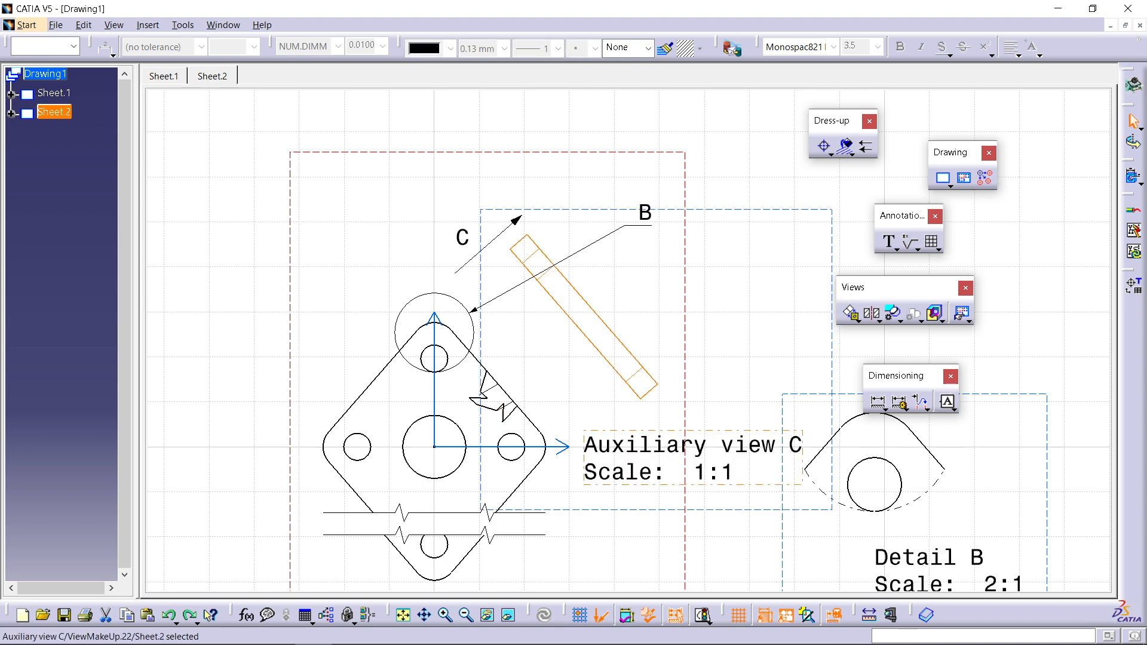
{"action": "key", "text": "ctrl+z"}
{"action": "key", "text": "ctrl+z"}
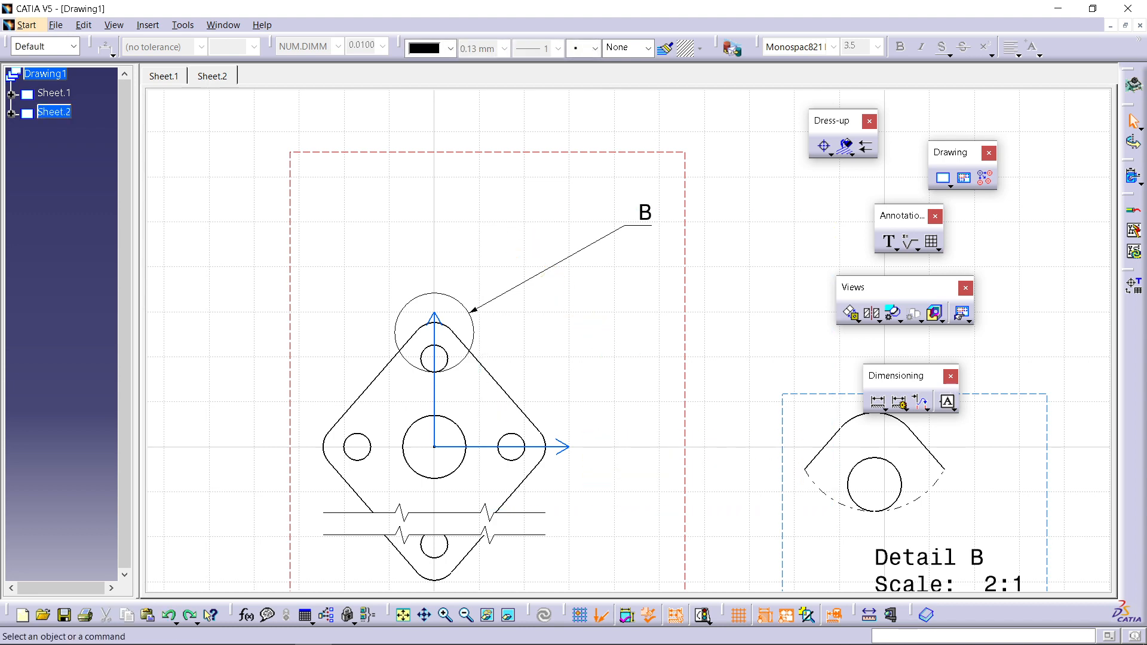
{"action": "key", "text": "ctrl+z"}
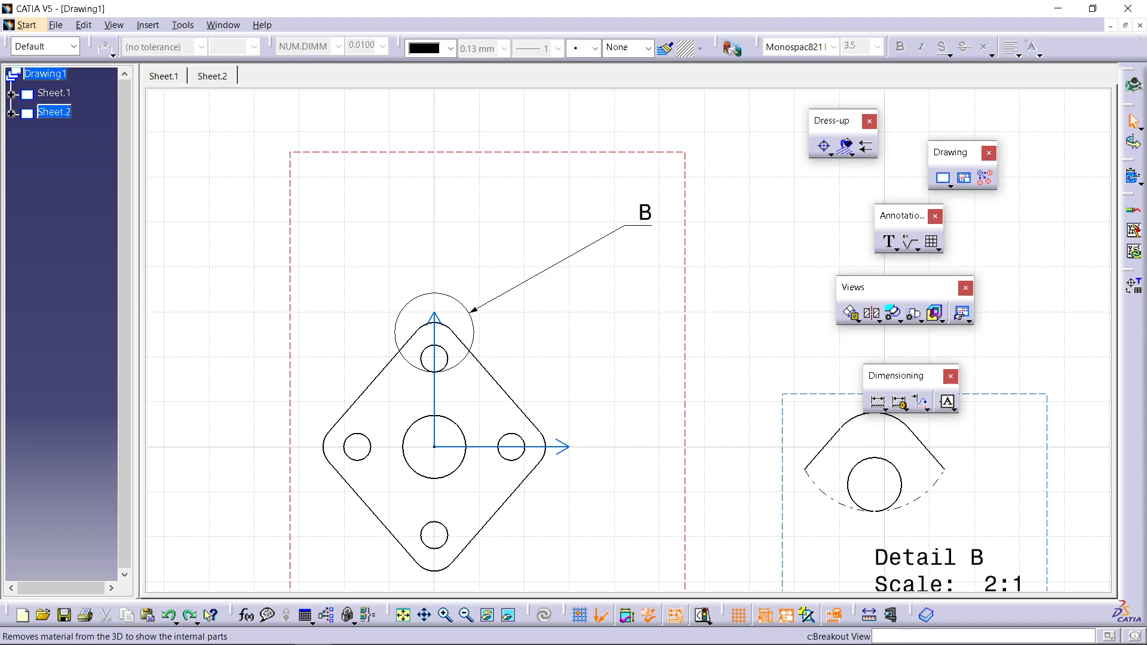
Step: Try to add 3D clipping to the front view with a back clipping plane moved into the plate at about X 3.21 mm
{"action": "left_click", "coordinate": [943, 322]}
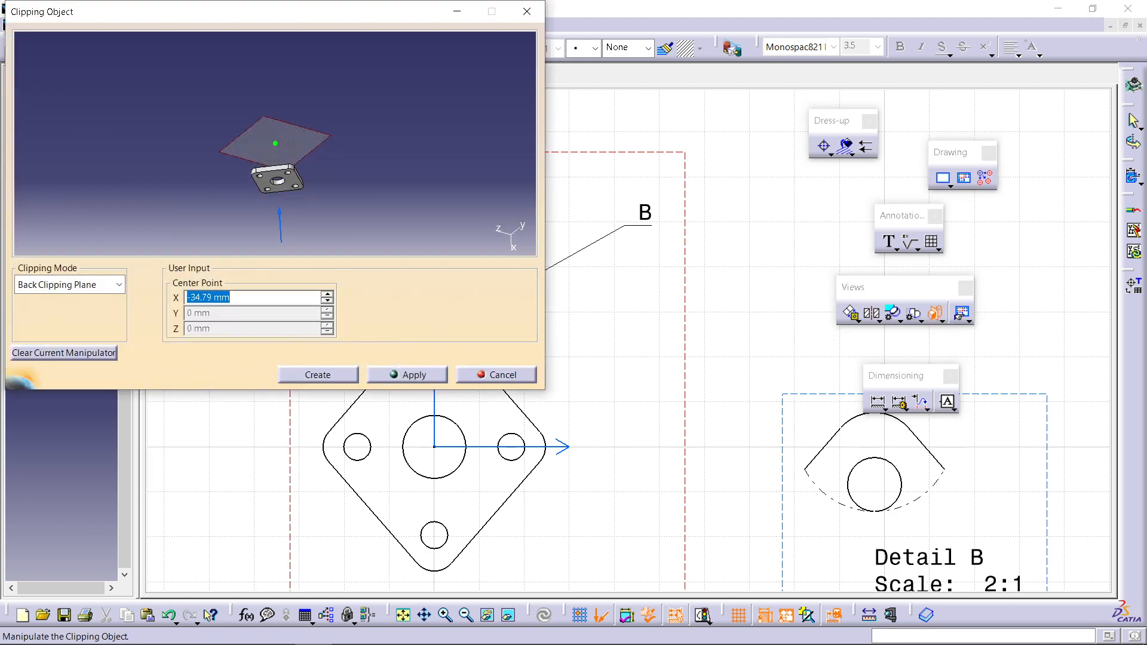
{"action": "left_click_drag", "start_coordinate": [276, 146], "coordinate": [277, 178]}
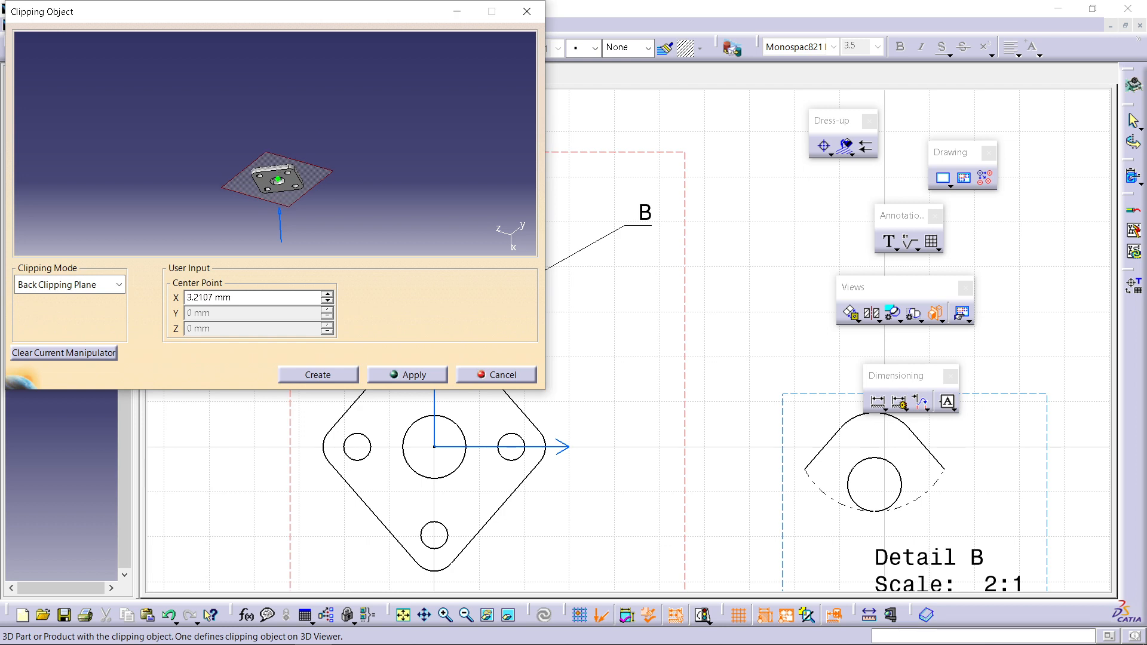
{"action": "left_click", "coordinate": [408, 375]}
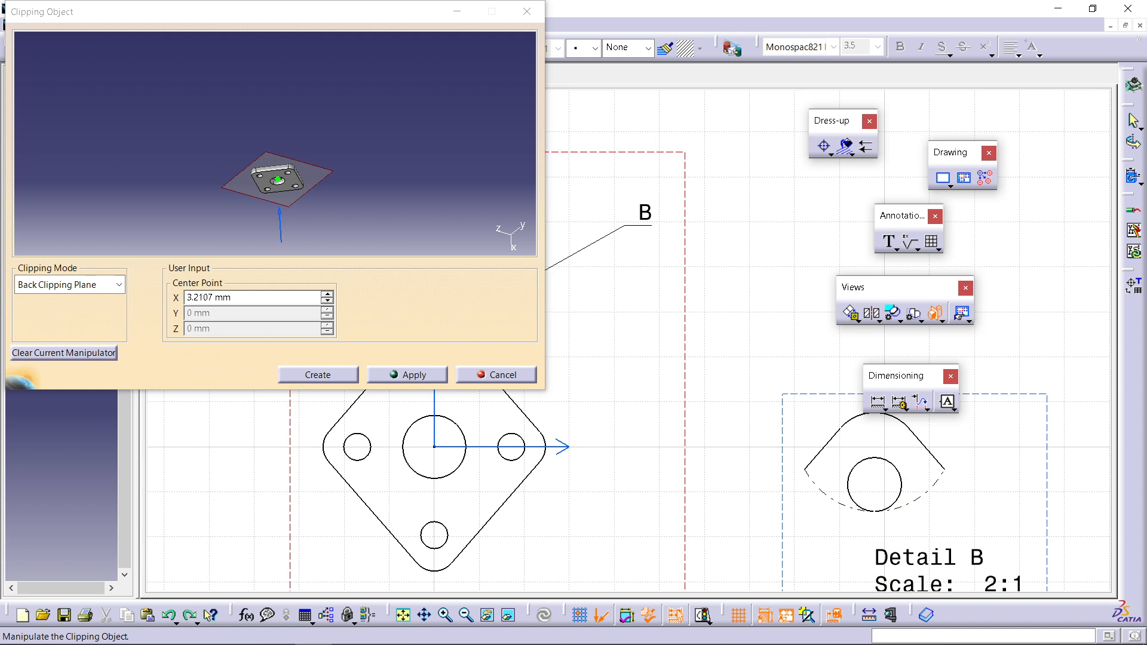
{"action": "left_click", "coordinate": [497, 376]}
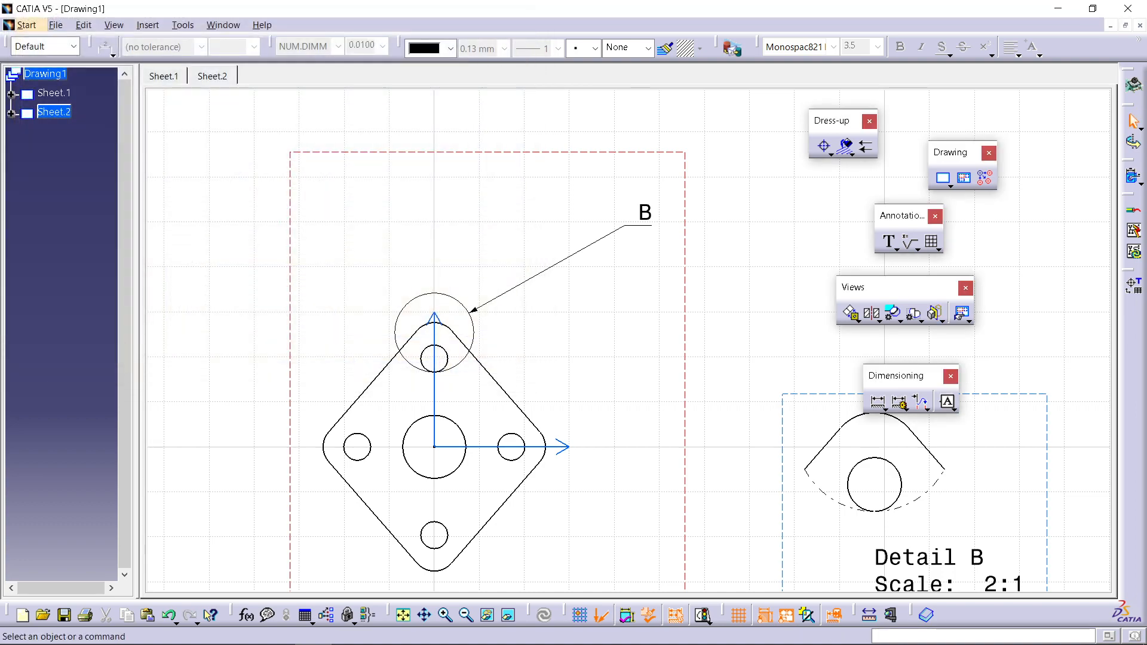
Step: Create a left projection view of the front view and place it to the right of Detail B
{"action": "mouse_move", "coordinate": [657, 287]}
{"action": "middle_mouse_down", "text": "ctrl"}
{"action": "mouse_move", "coordinate": [657, 382]}
{"action": "mouse_move", "coordinate": [461, 274]}
{"action": "mouse_move", "coordinate": [417, 237]}
{"action": "middle_mouse_up", "text": "ctrl"}
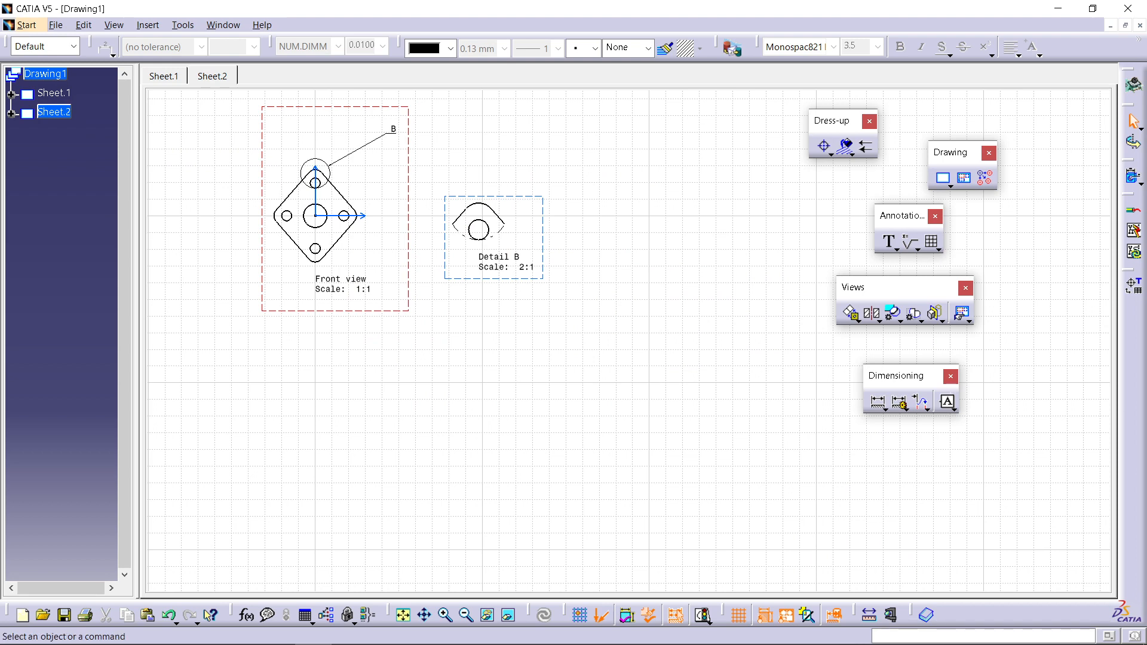
{"action": "left_click", "coordinate": [859, 321]}
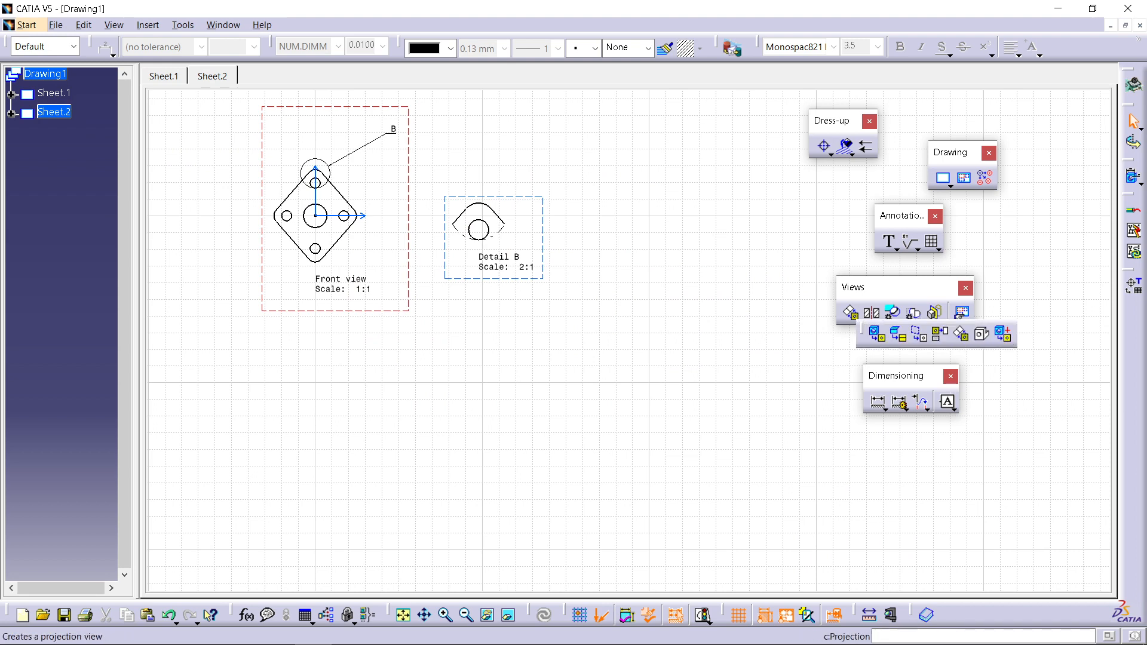
{"action": "left_click", "coordinate": [939, 333]}
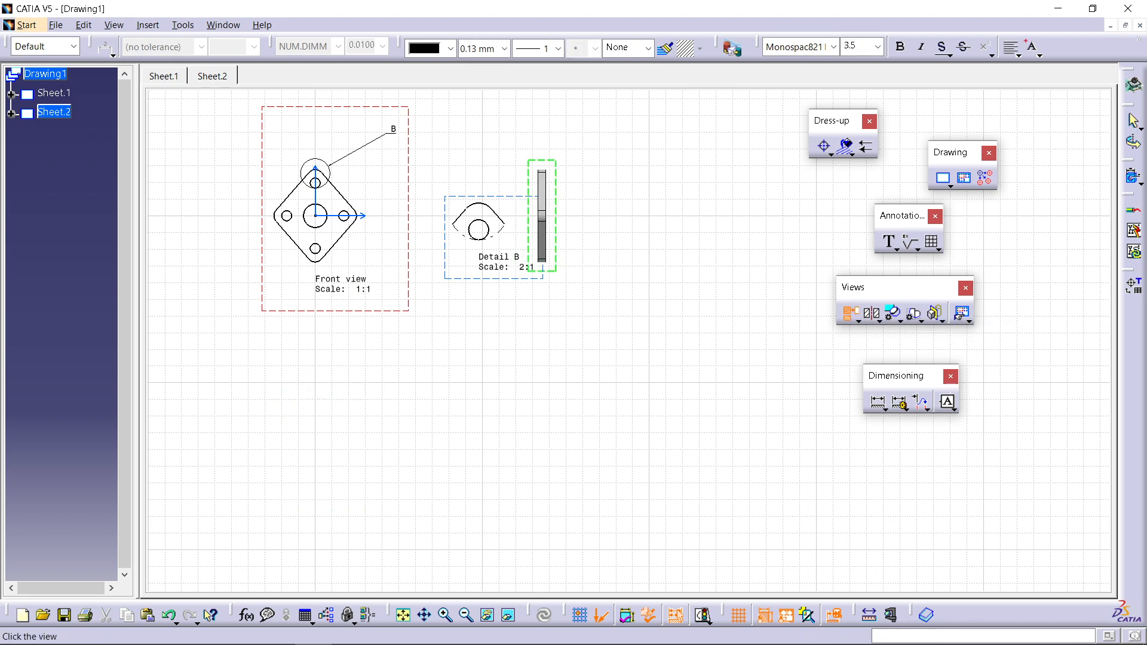
{"action": "left_click", "coordinate": [647, 215]}
{"action": "middle_click_drag", "start_coordinate": [647, 215], "coordinate": [647, 119], "text": "ctrl"}
{"action": "middle_click_drag", "start_coordinate": [647, 120], "coordinate": [539, 397]}
{"action": "middle_click_drag", "start_coordinate": [538, 397], "coordinate": [539, 408], "text": "ctrl"}
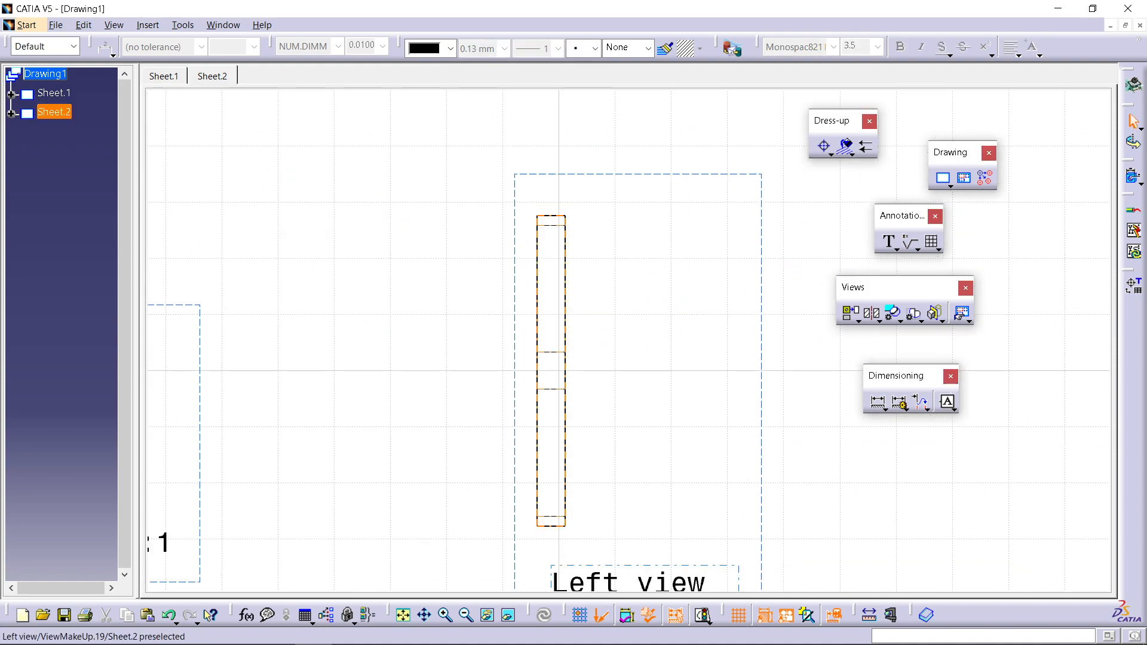
Step: Activate the left view and try to add 3D clipping with a back clipping plane moved near the flange's centre
{"action": "double_click", "coordinate": [424, 394]}
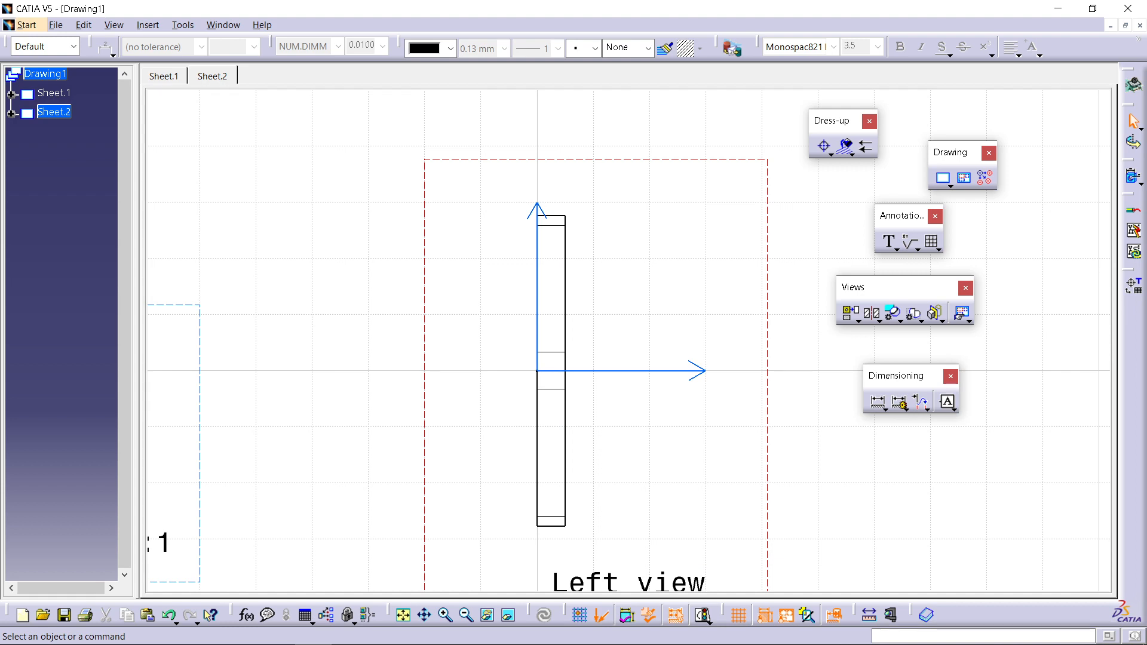
{"action": "left_click", "coordinate": [934, 313]}
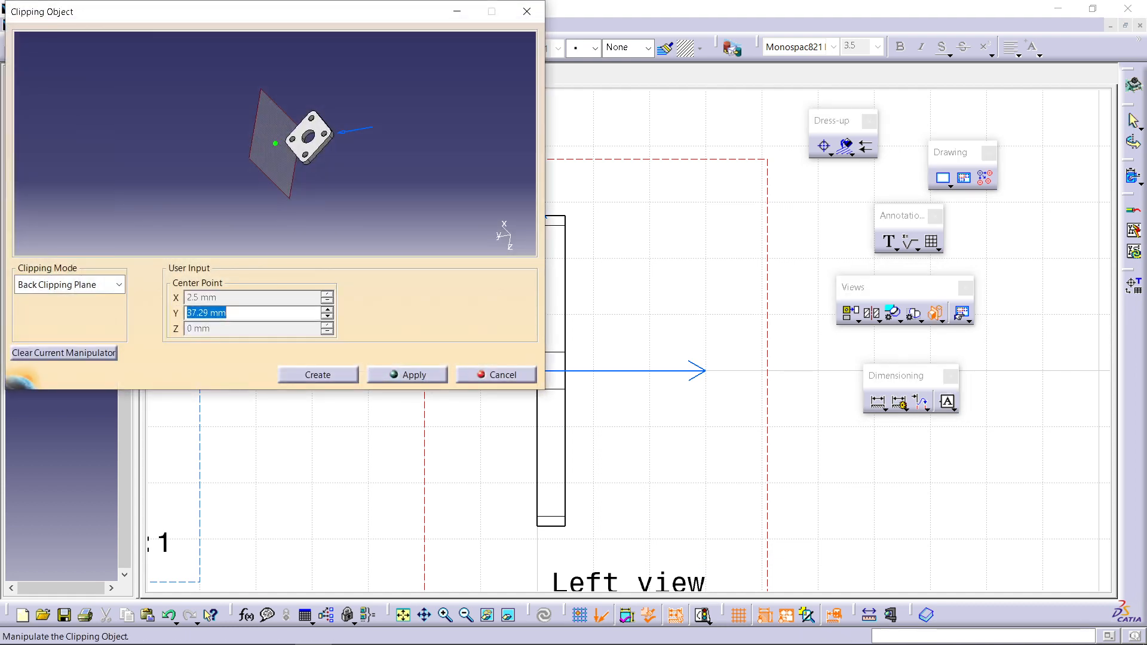
{"action": "middle_click_drag", "start_coordinate": [322, 122], "coordinate": [308, 170]}
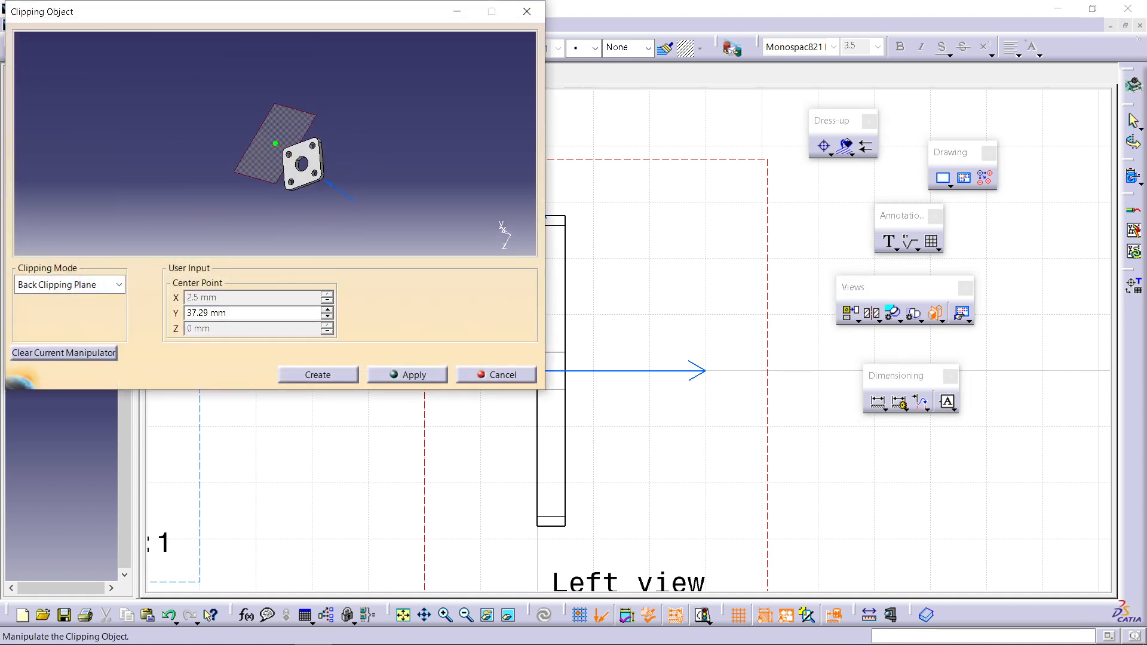
{"action": "left_click_drag", "start_coordinate": [275, 144], "coordinate": [299, 161]}
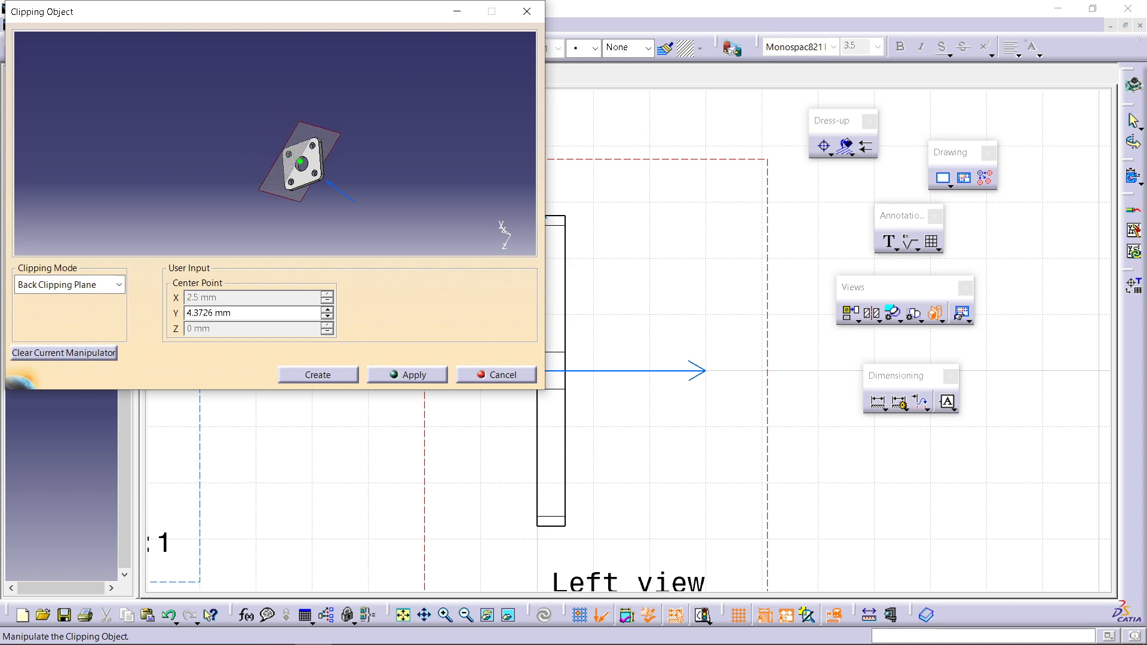
{"action": "left_click_drag", "start_coordinate": [301, 162], "coordinate": [302, 163]}
{"action": "left_click", "coordinate": [408, 374]}
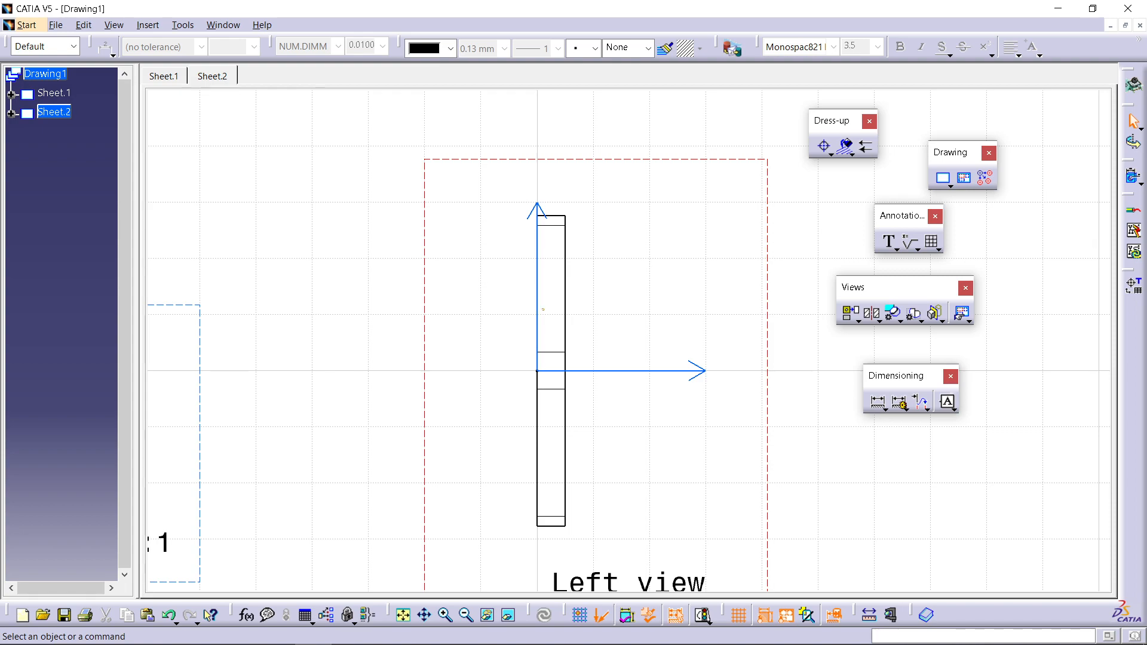
{"action": "mouse_move", "coordinate": [543, 309]}
{"action": "middle_mouse_down"}
{"action": "mouse_move", "coordinate": [541, 442]}
{"action": "mouse_move", "coordinate": [529, 395]}
{"action": "middle_mouse_up"}
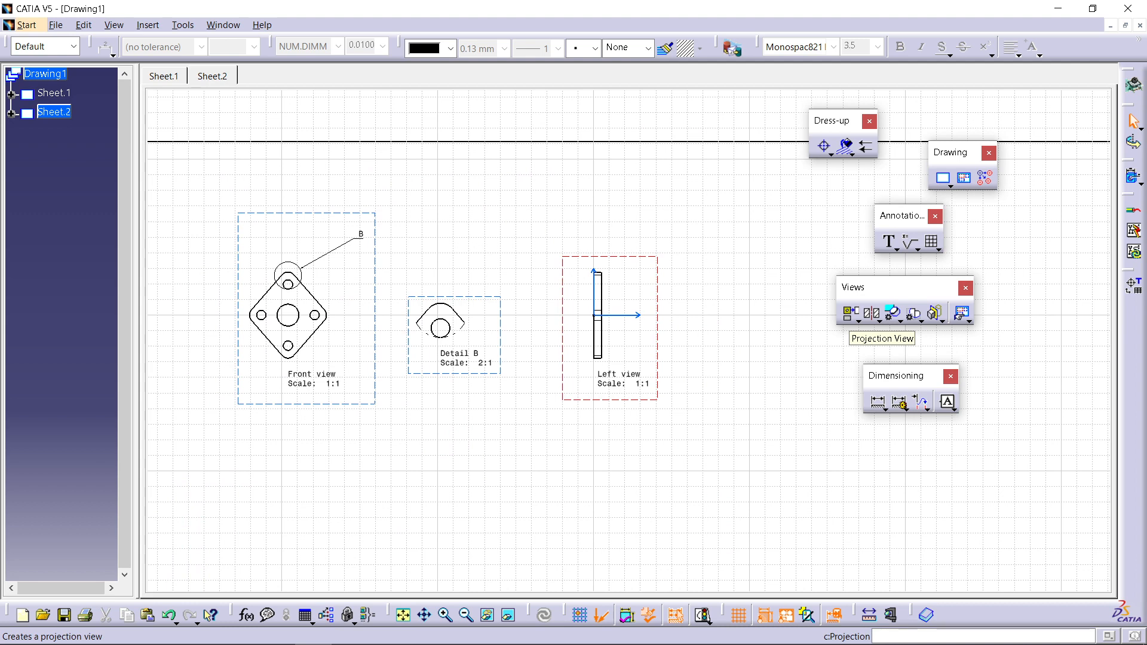
Step: Create two projection views from the left view, a rear view to its right and another view directly below it
{"action": "left_click", "coordinate": [858, 320]}
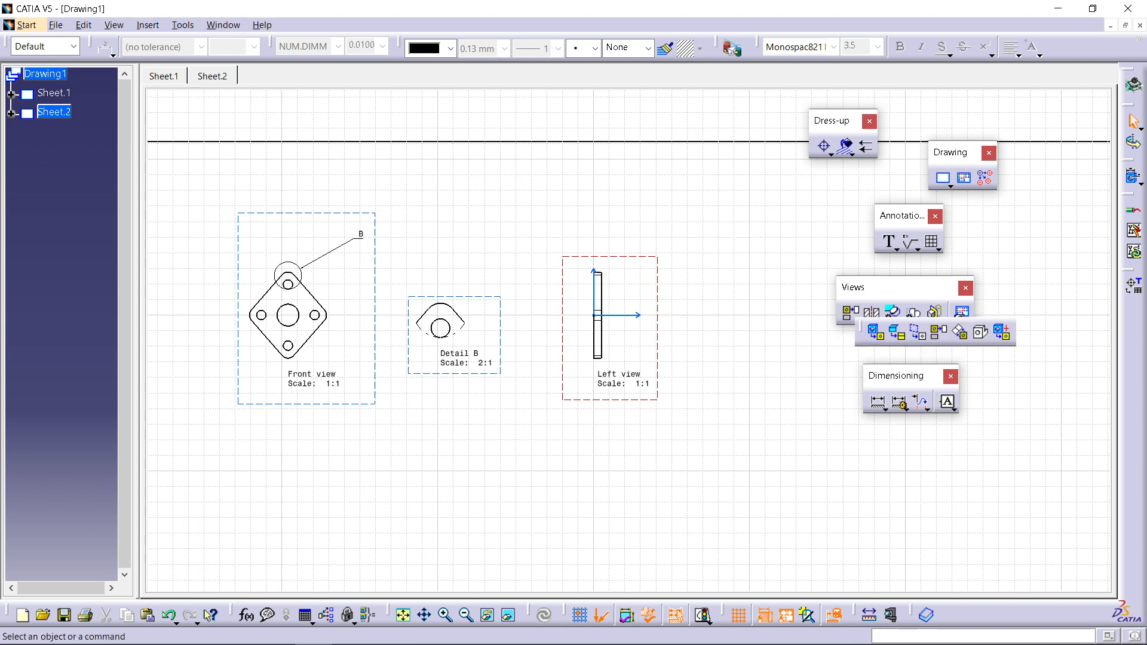
{"action": "left_click", "coordinate": [938, 332]}
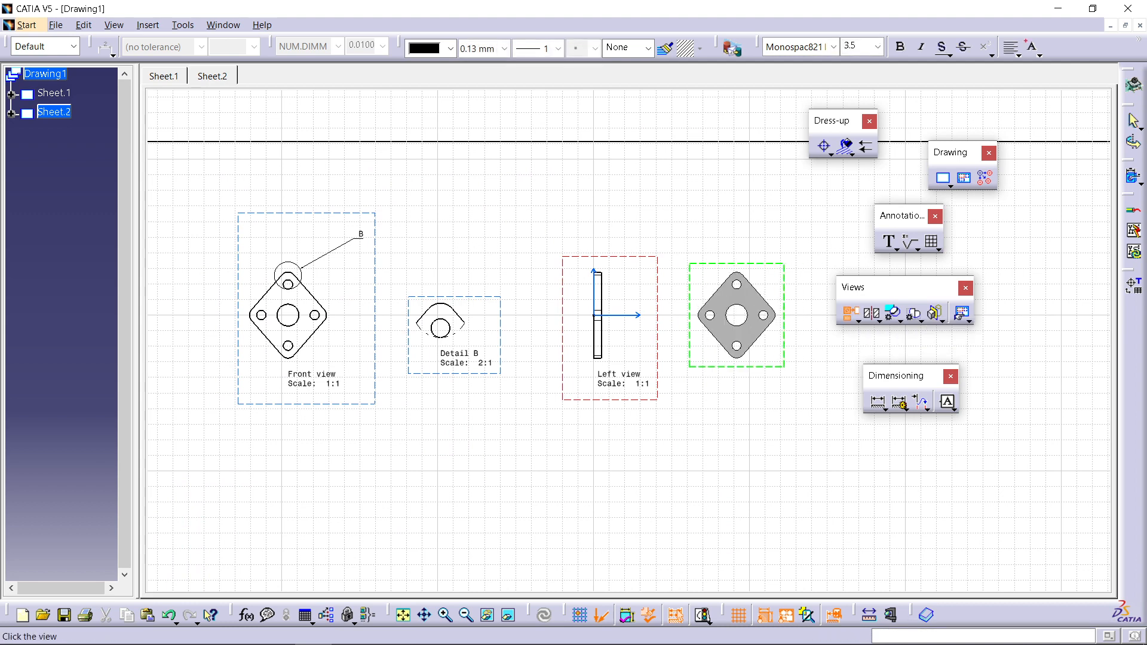
{"action": "left_click", "coordinate": [773, 325]}
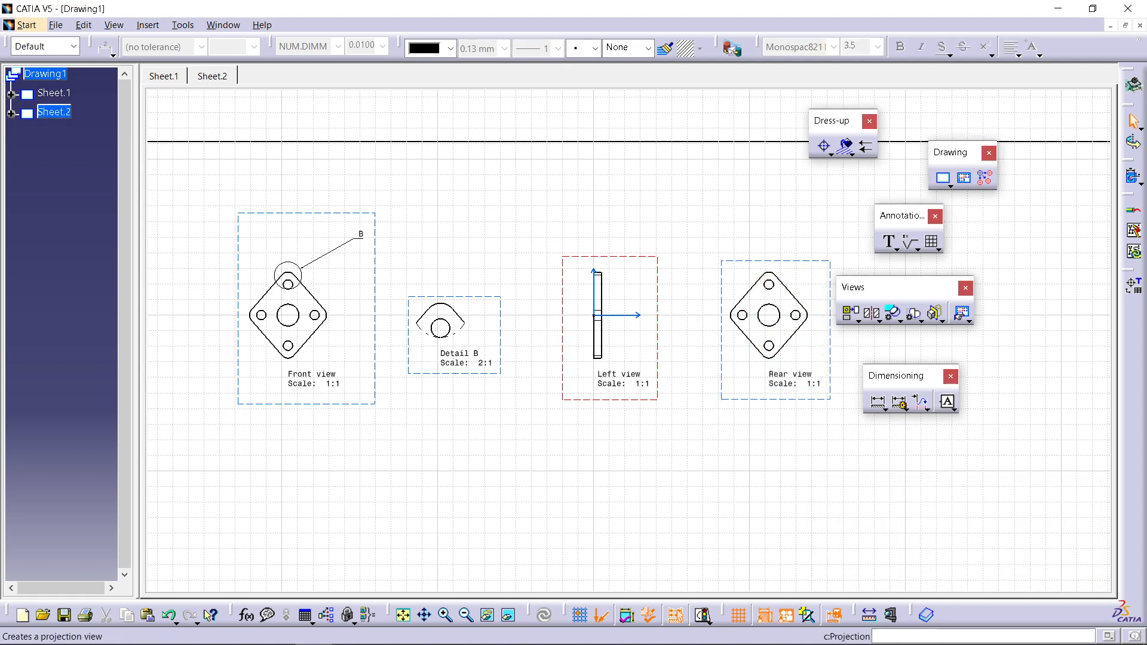
{"action": "left_click", "coordinate": [858, 322]}
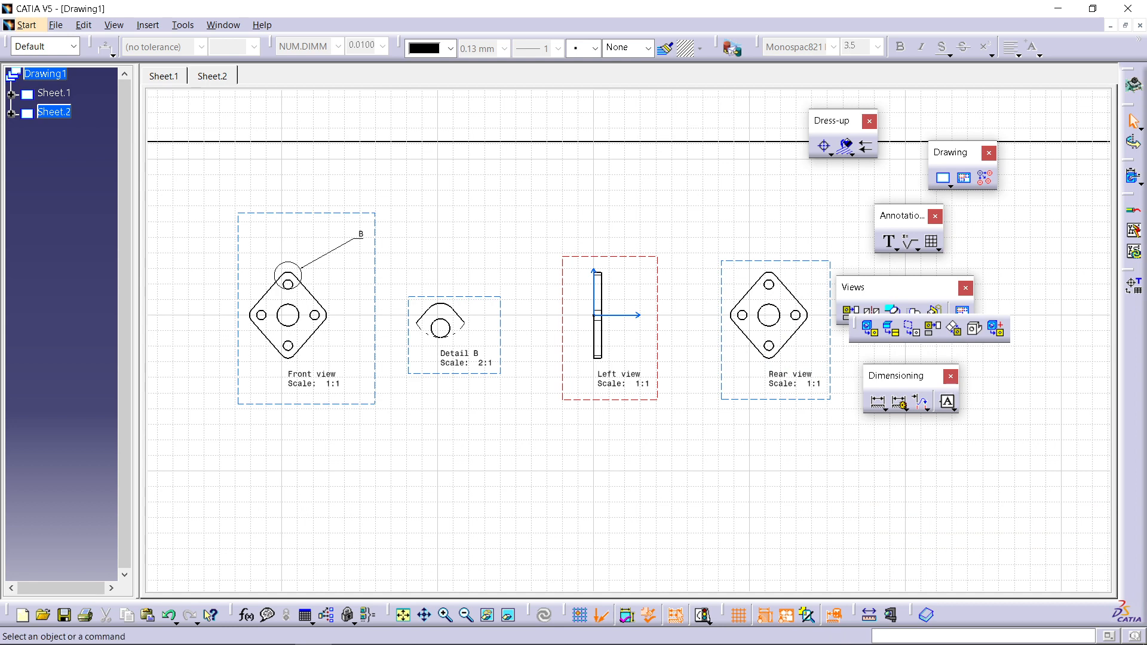
{"action": "left_click", "coordinate": [933, 328]}
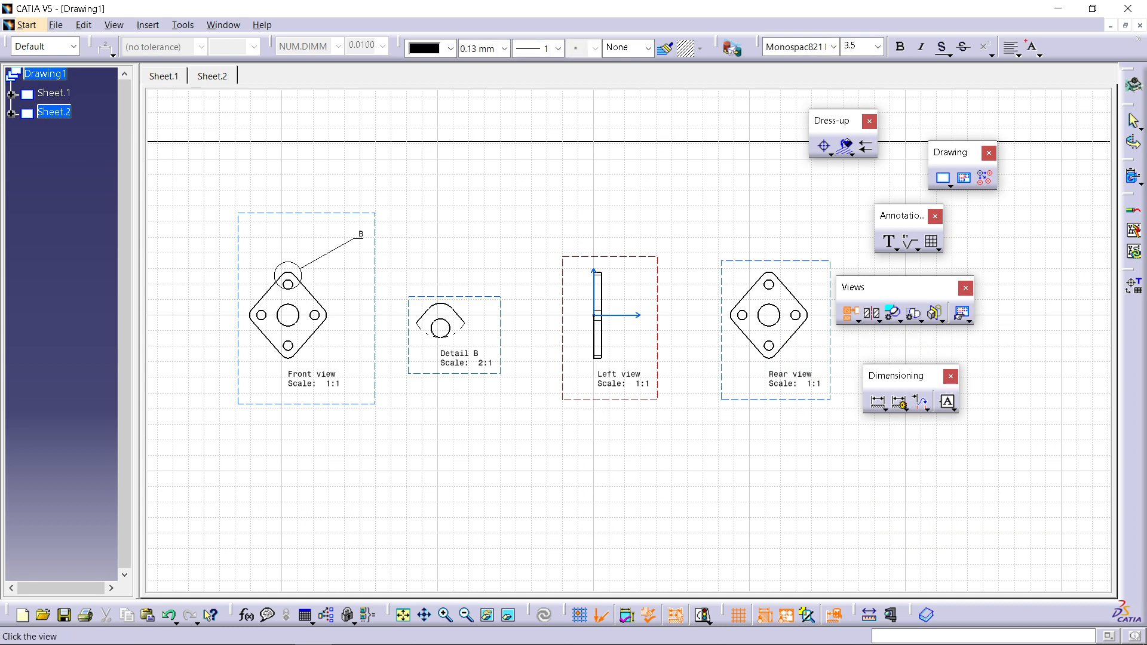
{"action": "left_click", "coordinate": [598, 495]}
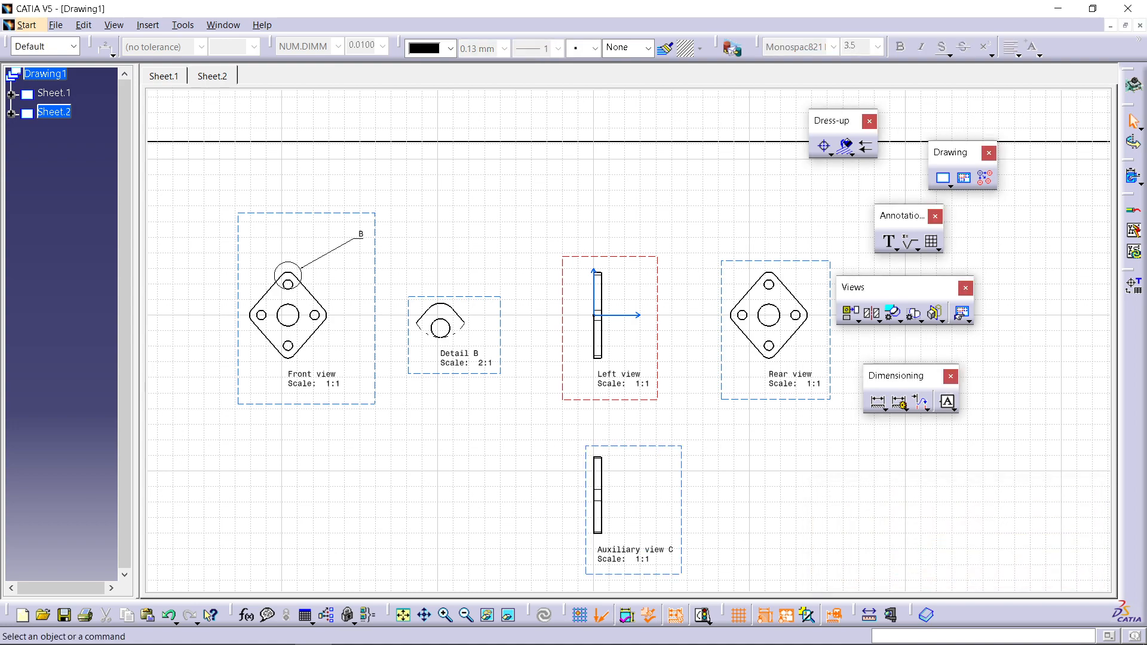
Step: Add 3D clipping to the left view using a clipping box with one side moved into the plate for a width of about 37.52 mm
{"action": "middle_click_drag", "start_coordinate": [603, 567], "coordinate": [603, 483], "text": "ctrl"}
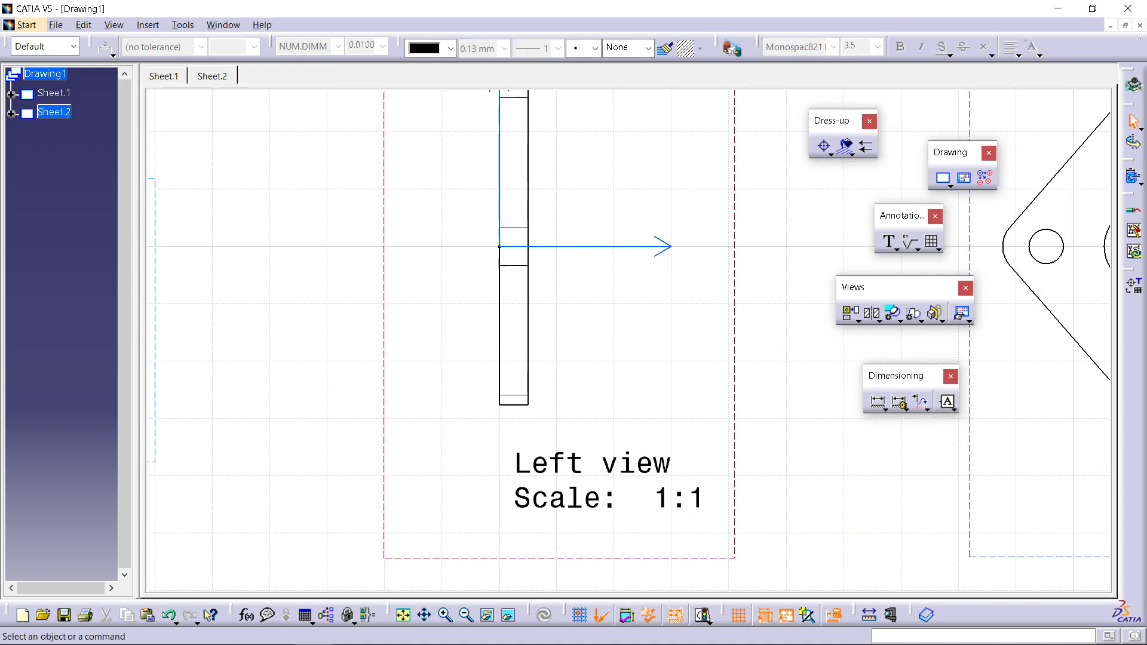
{"action": "left_click", "coordinate": [934, 313]}
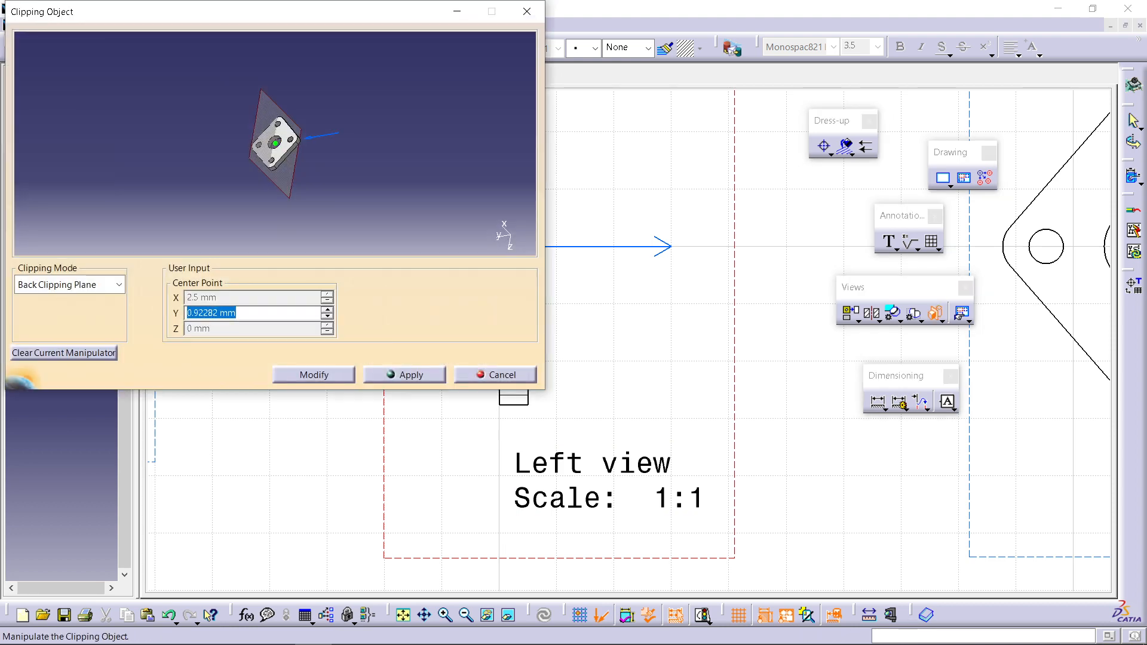
{"action": "middle_click_drag", "start_coordinate": [285, 156], "coordinate": [287, 241]}
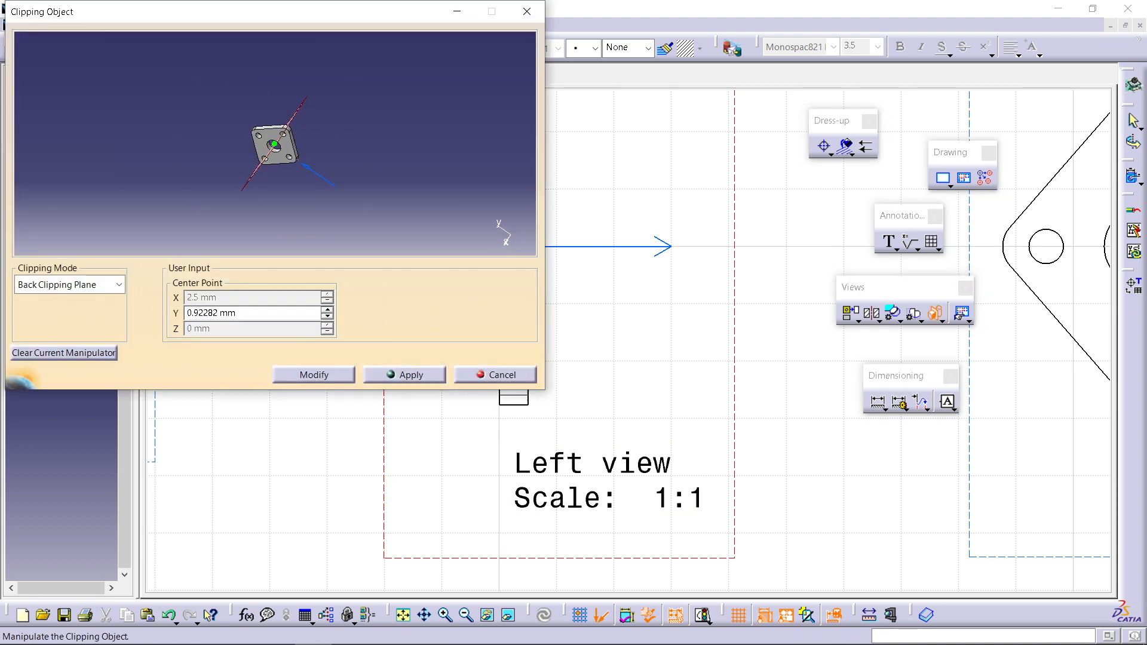
{"action": "left_click", "coordinate": [69, 284]}
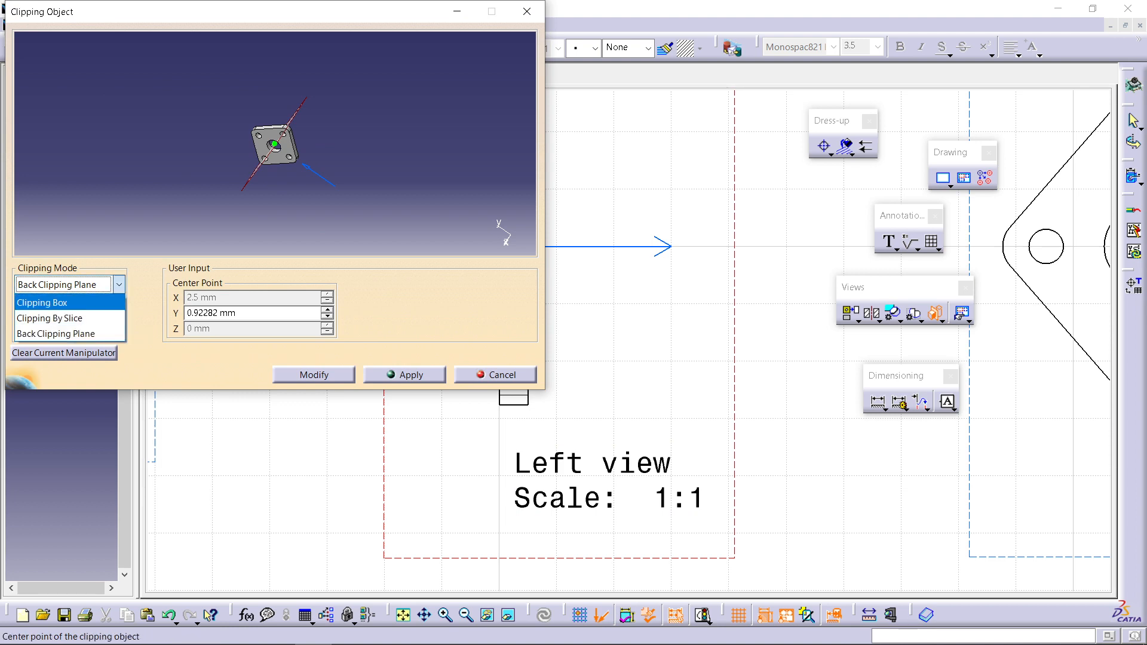
{"action": "left_click", "coordinate": [42, 299]}
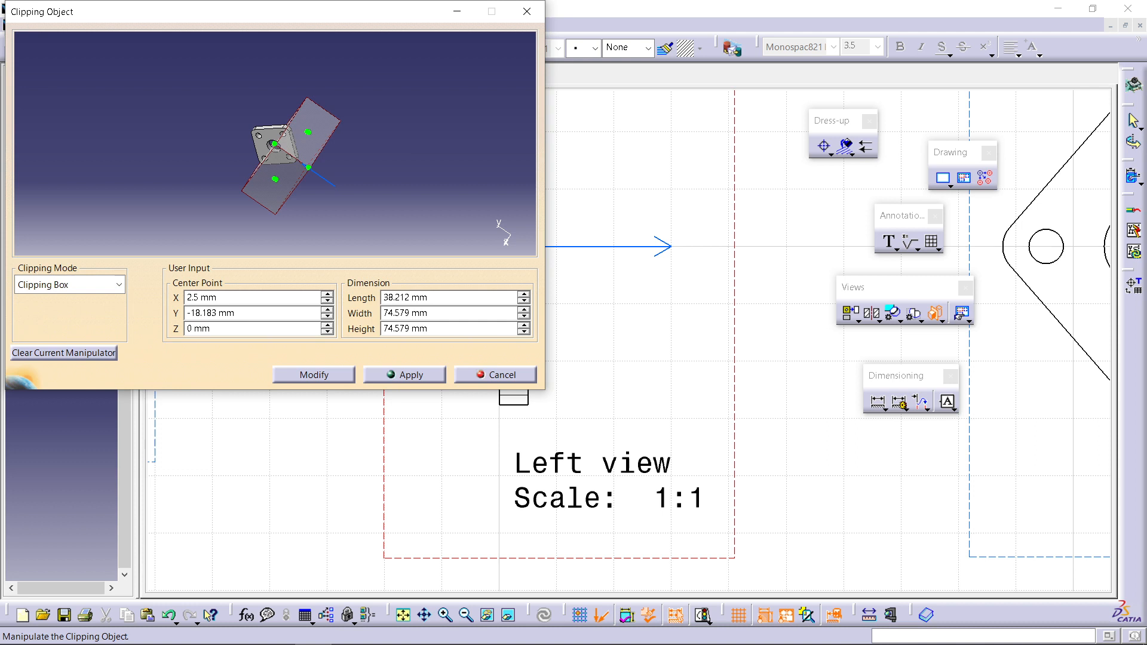
{"action": "middle_click_drag", "start_coordinate": [328, 148], "coordinate": [224, 144]}
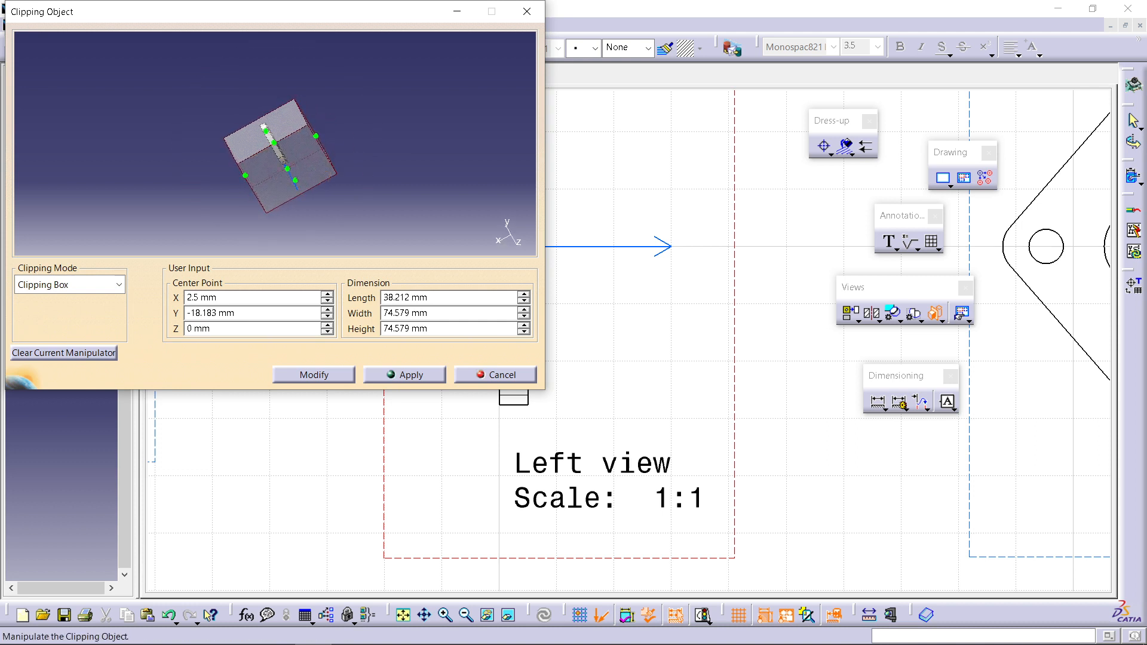
{"action": "left_click_drag", "start_coordinate": [245, 175], "coordinate": [264, 126]}
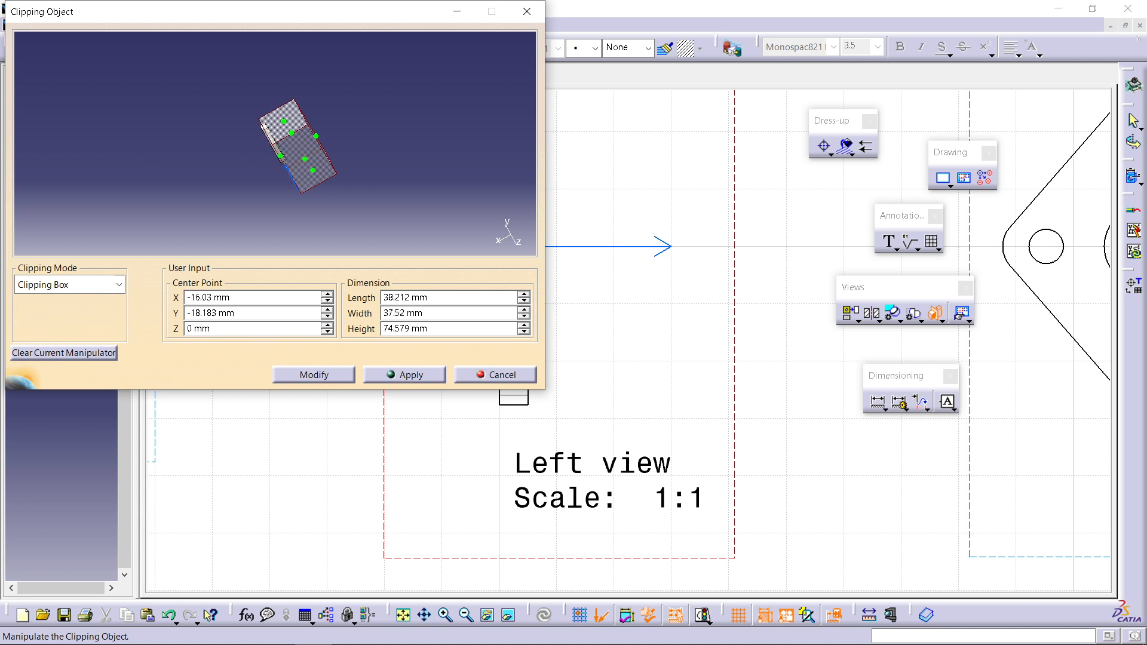
{"action": "left_click", "coordinate": [405, 376]}
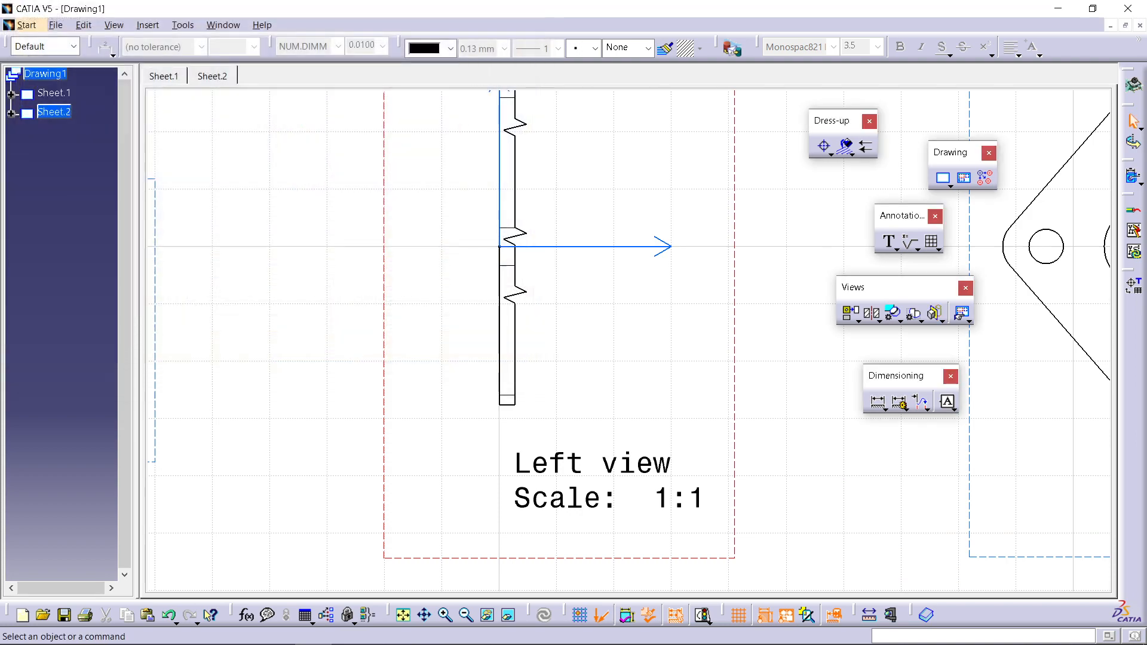
{"action": "mouse_move", "coordinate": [537, 257]}
{"action": "middle_mouse_down"}
{"action": "mouse_move", "coordinate": [576, 347]}
{"action": "mouse_move", "coordinate": [496, 274]}
{"action": "mouse_move", "coordinate": [568, 441]}
{"action": "mouse_move", "coordinate": [569, 525]}
{"action": "middle_mouse_up"}
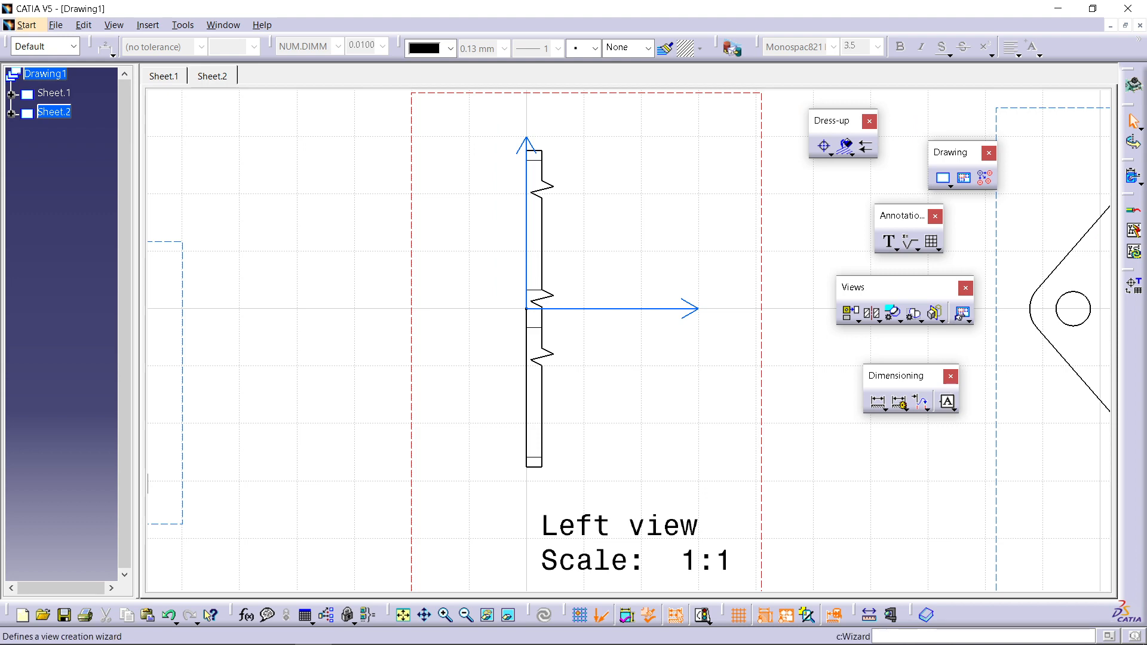
Step: Define a layout with the View Creation Wizard using the predefined configuration with front, right, left, top, bottom and isometric views
{"action": "left_click", "coordinate": [966, 320]}
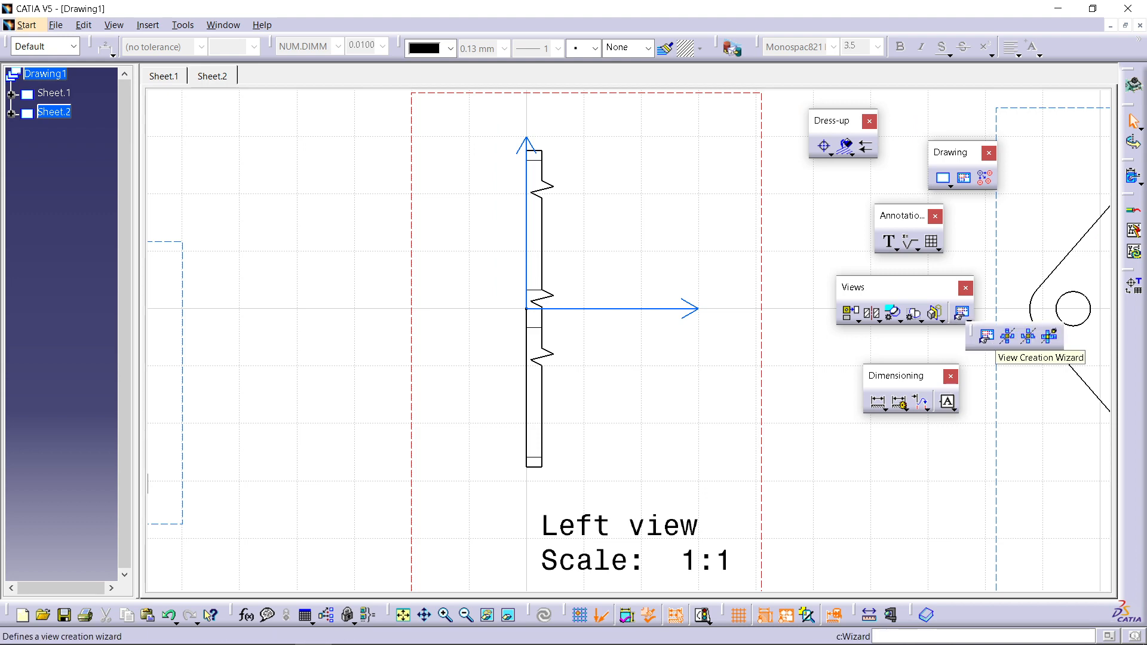
{"action": "left_click", "coordinate": [986, 336]}
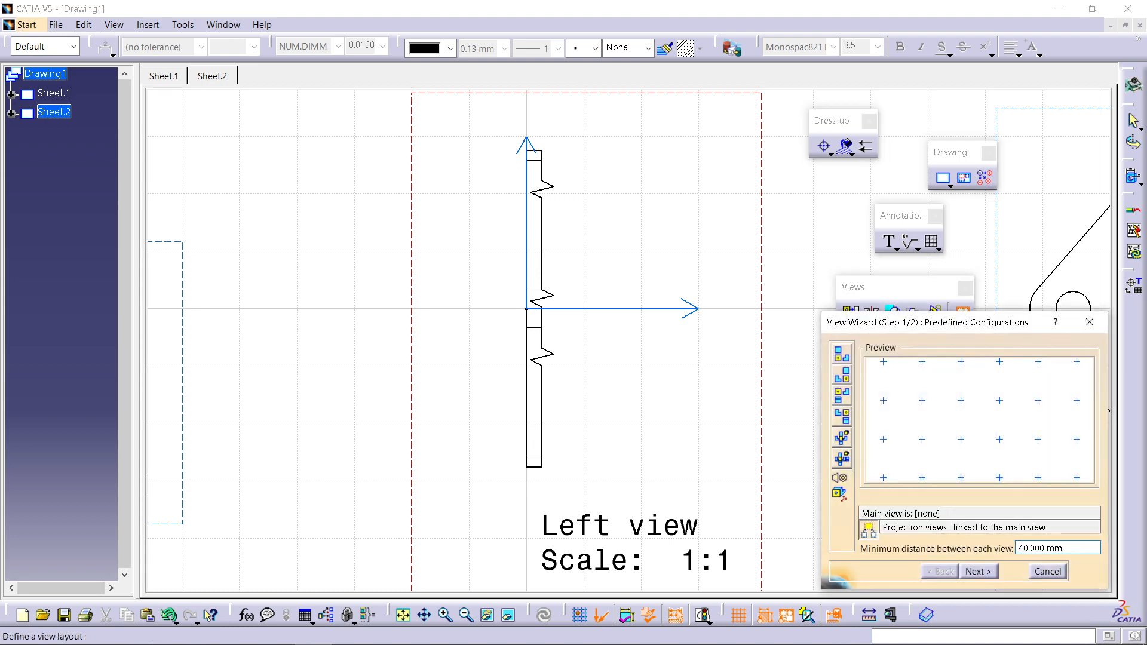
{"action": "left_click", "coordinate": [841, 354]}
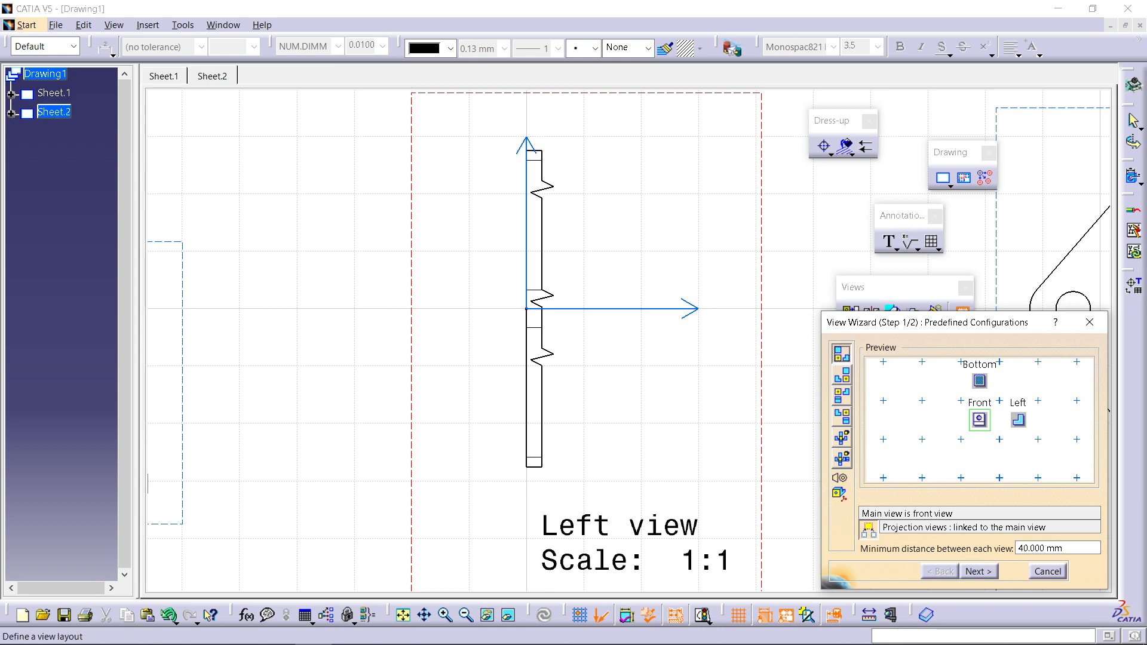
{"action": "left_click", "coordinate": [841, 374]}
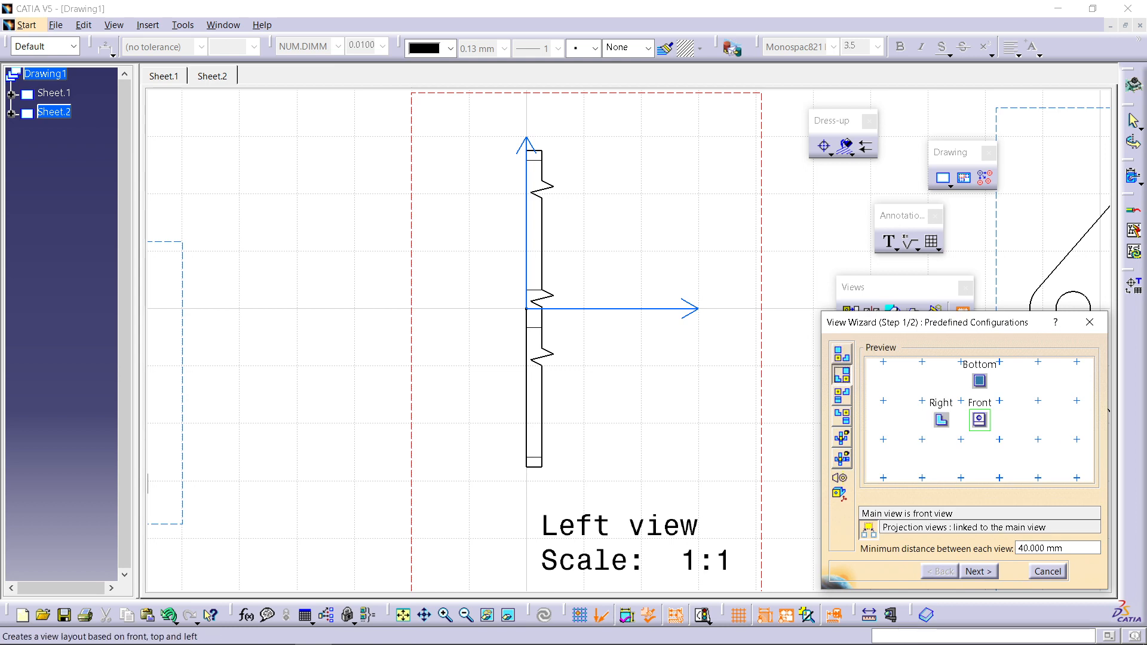
{"action": "left_click", "coordinate": [841, 437]}
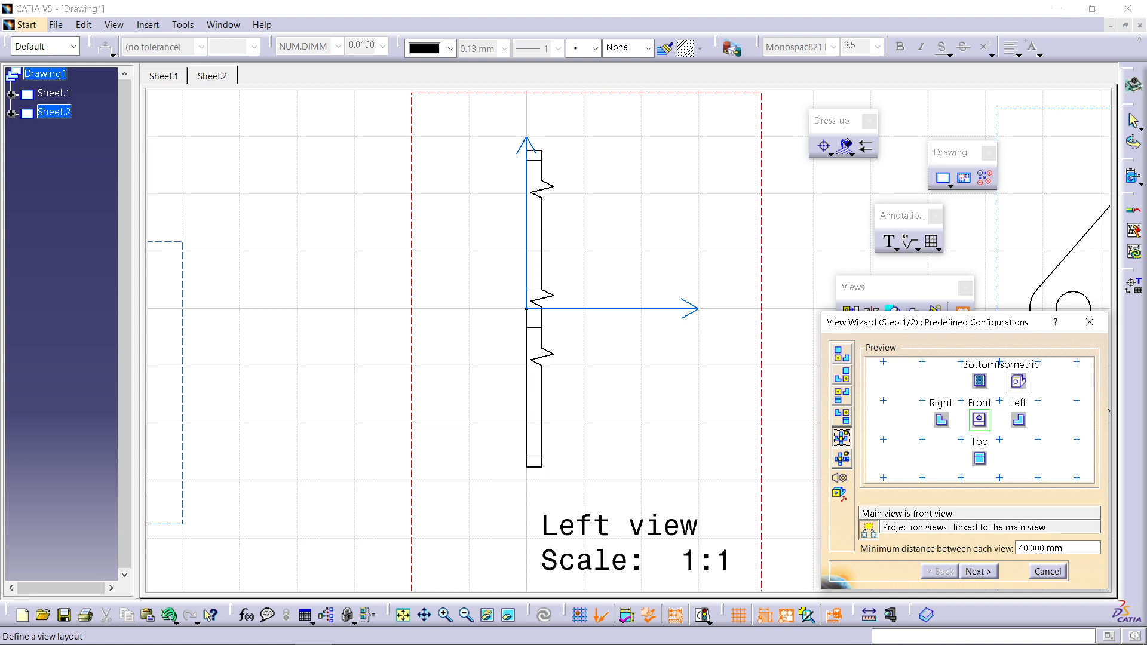
{"action": "left_click", "coordinate": [979, 572]}
{"action": "left_click", "coordinate": [979, 571]}
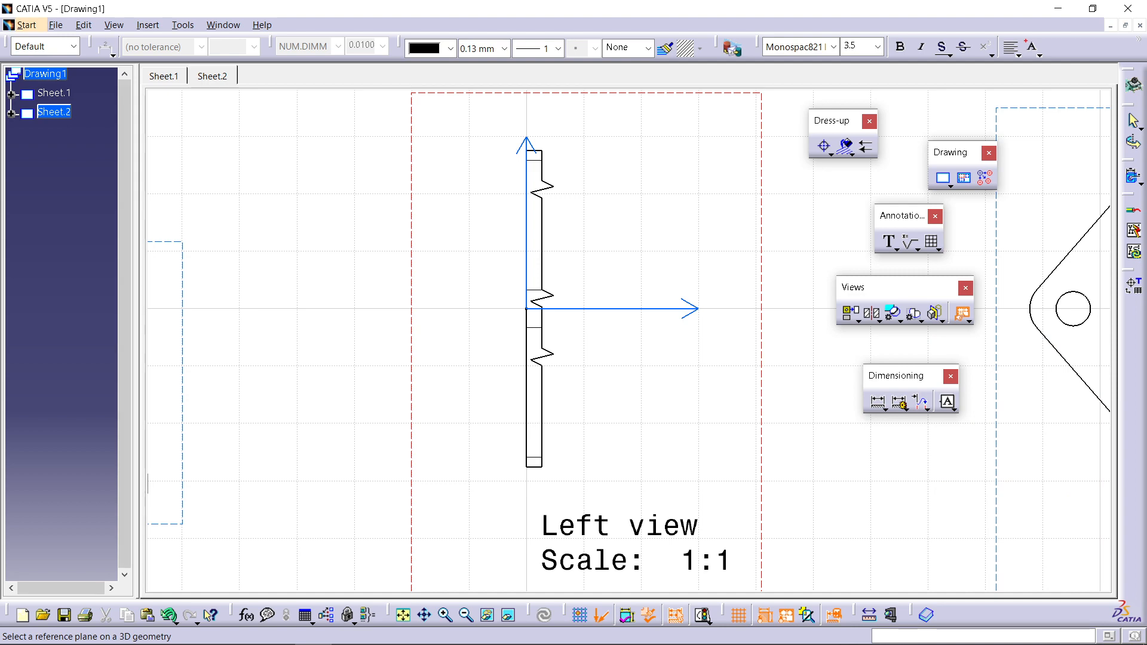
Step: Use the side face of GuidePiece.CATPart as the front view reference and generate the layout in the free area beyond the flange views
{"action": "left_click", "coordinate": [223, 24]}
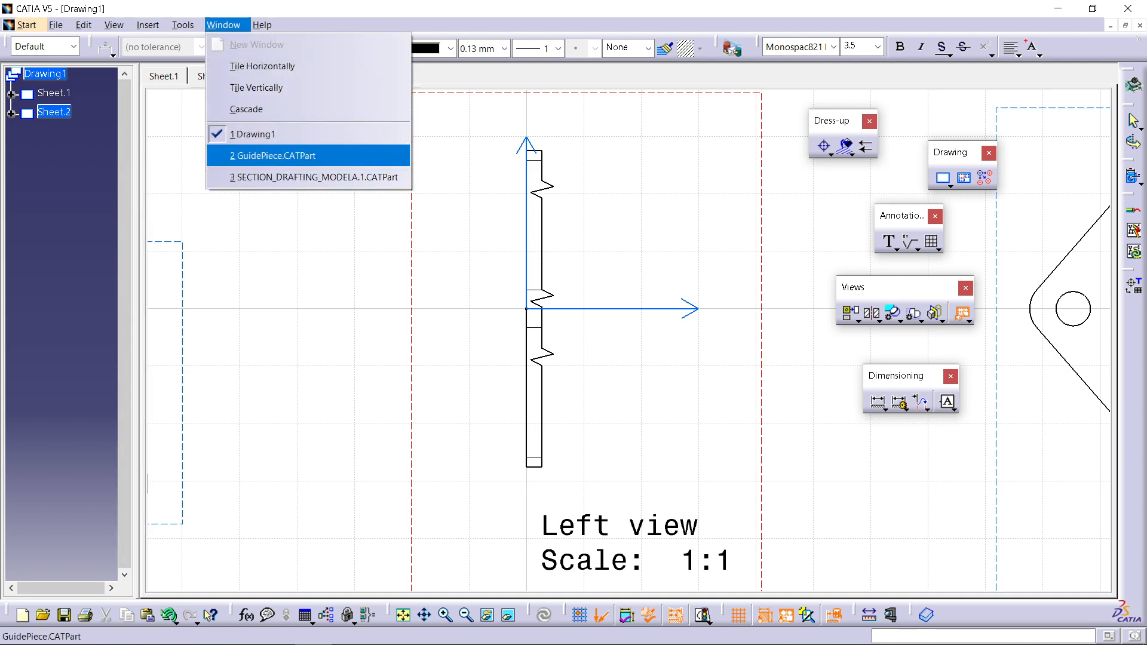
{"action": "left_click", "coordinate": [273, 155]}
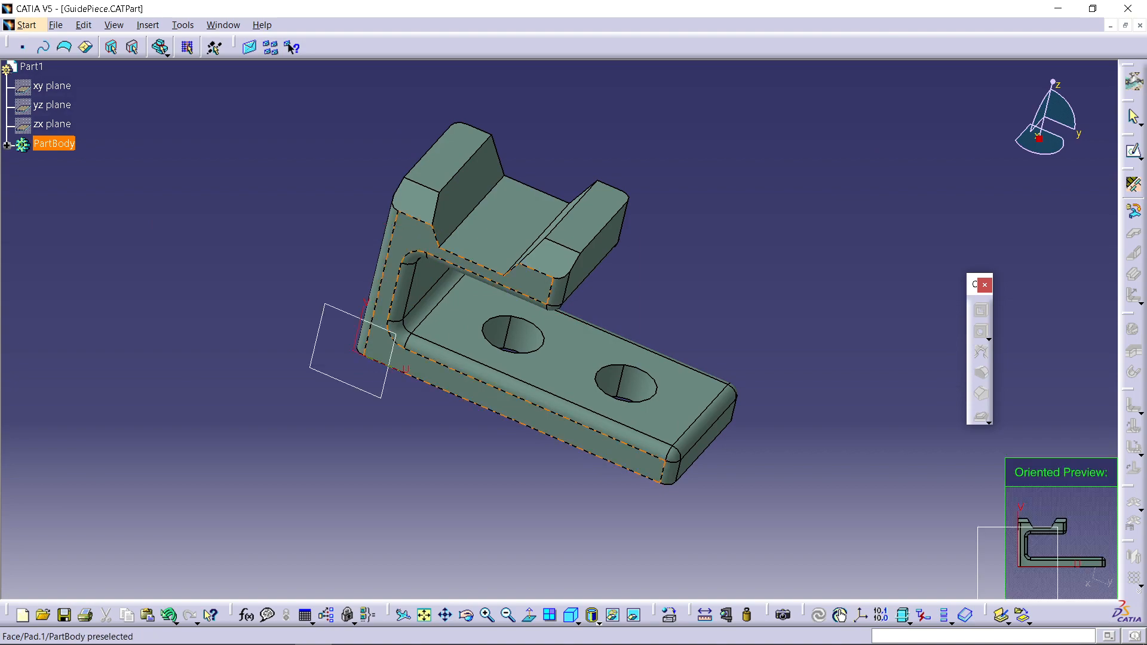
{"action": "left_click", "coordinate": [412, 237]}
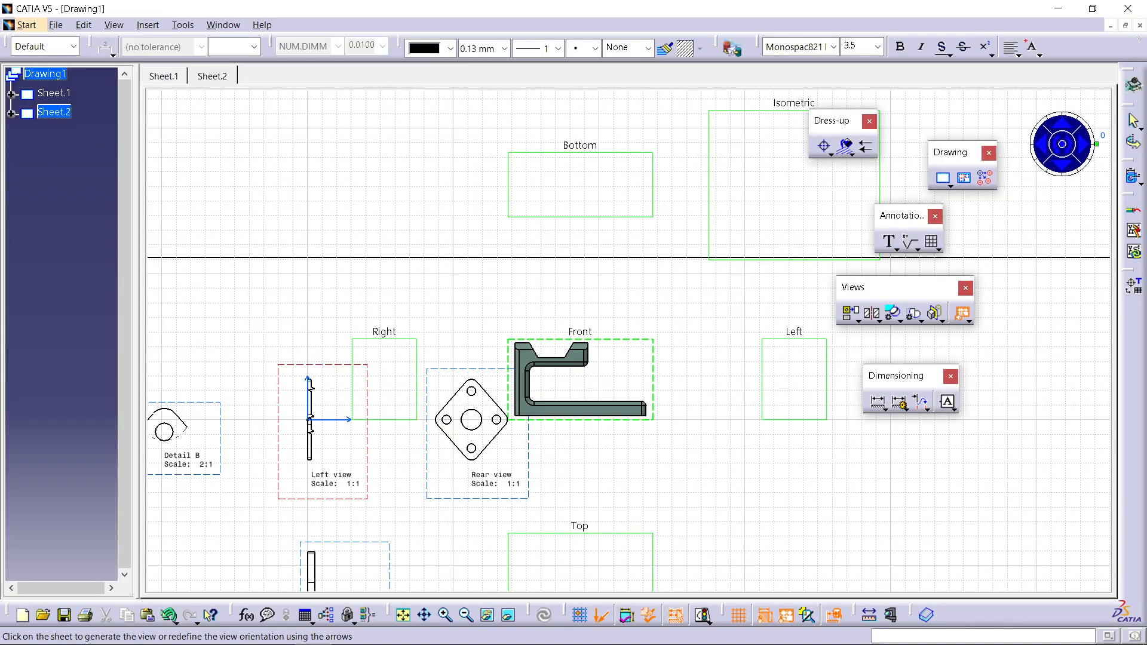
{"action": "scroll", "coordinate": [580, 380], "scroll_direction": "up", "scroll_amount": 1}
{"action": "scroll", "coordinate": [628, 341], "scroll_direction": "down", "scroll_amount": 3}
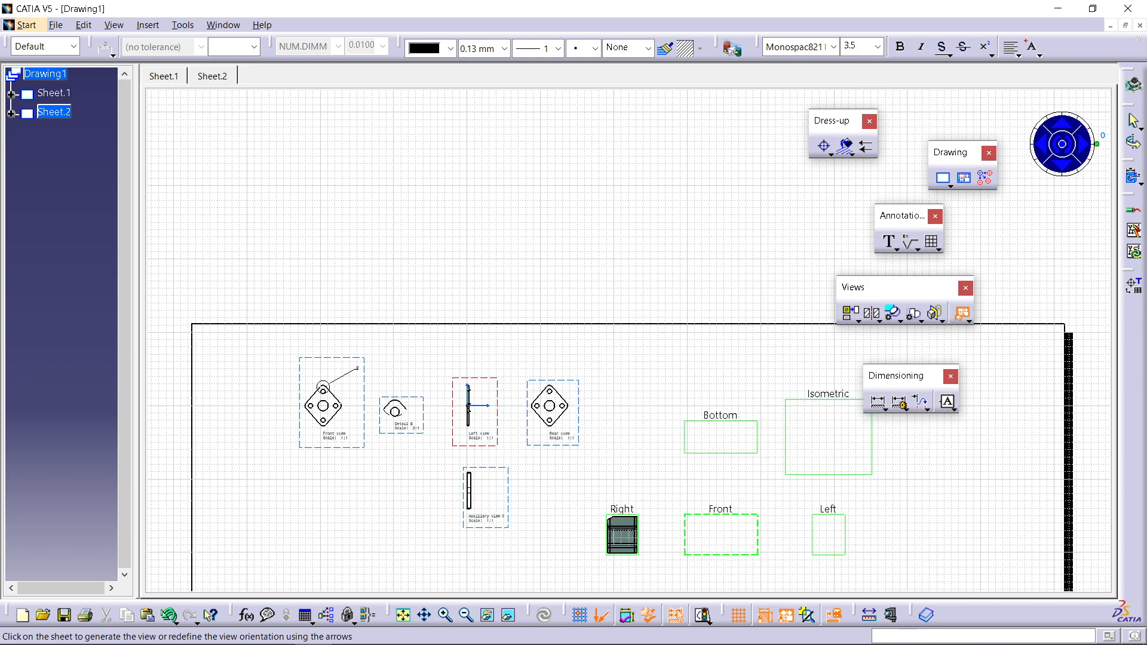
{"action": "left_click", "coordinate": [622, 536]}
{"action": "middle_click_drag", "start_coordinate": [724, 546], "coordinate": [553, 398]}
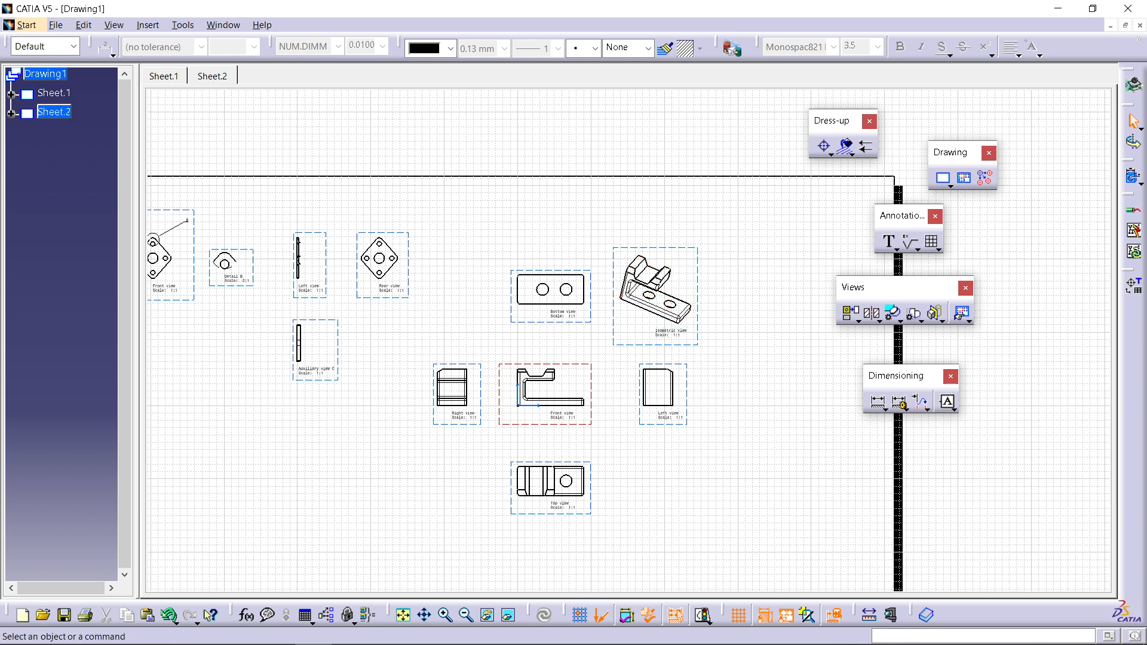
Step: Dimension the length of the top edge in the guide piece's right view, placing the dimension above the part
{"action": "middle_click_drag", "start_coordinate": [776, 430], "coordinate": [776, 290], "text": "ctrl"}
{"action": "mouse_move", "coordinate": [537, 561]}
{"action": "middle_mouse_down"}
{"action": "mouse_move", "coordinate": [706, 239]}
{"action": "mouse_move", "coordinate": [749, 112]}
{"action": "middle_mouse_up"}
{"action": "middle_click_drag", "start_coordinate": [749, 239], "coordinate": [749, 319], "text": "ctrl"}
{"action": "middle_click_drag", "start_coordinate": [749, 320], "coordinate": [731, 453]}
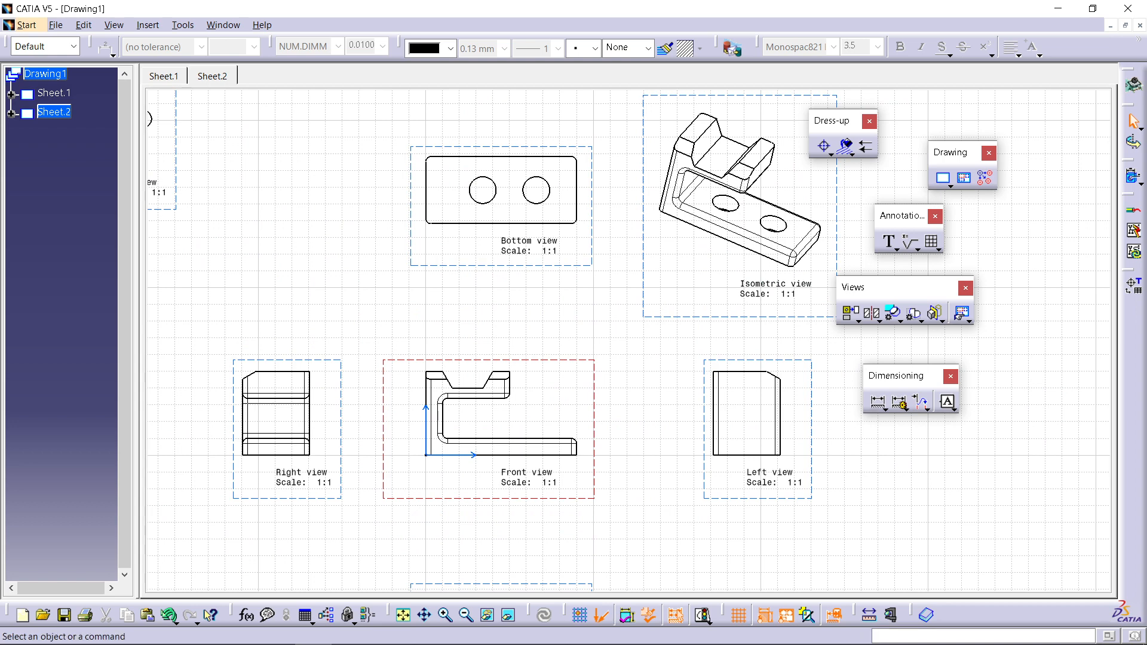
{"action": "left_click", "coordinate": [884, 408]}
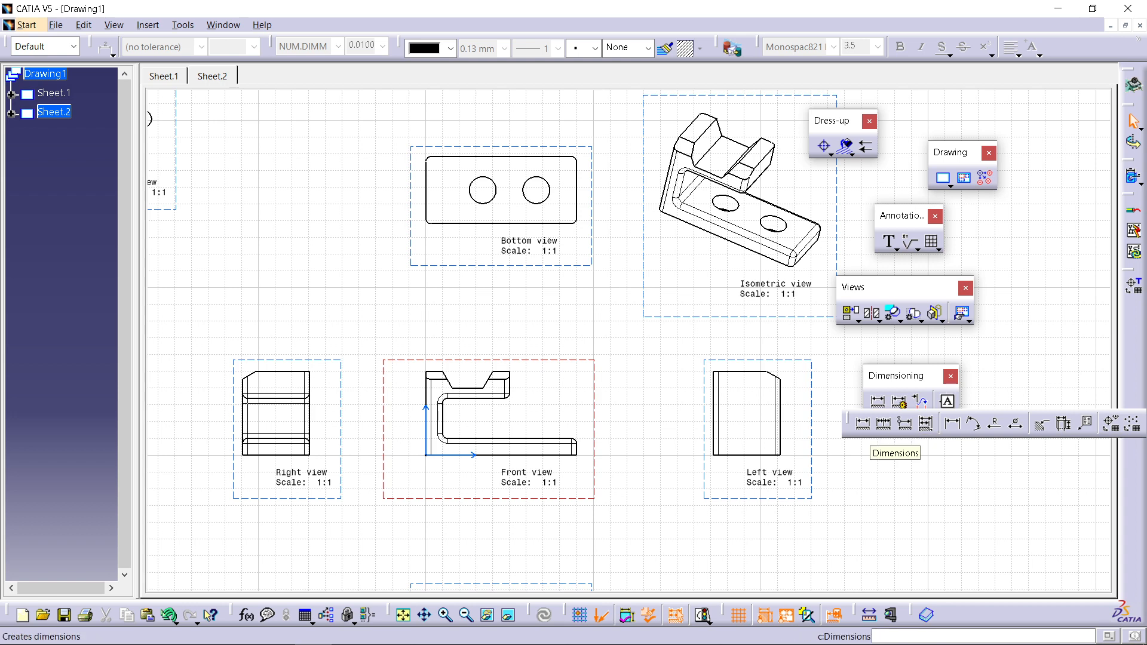
{"action": "left_click", "coordinate": [862, 424]}
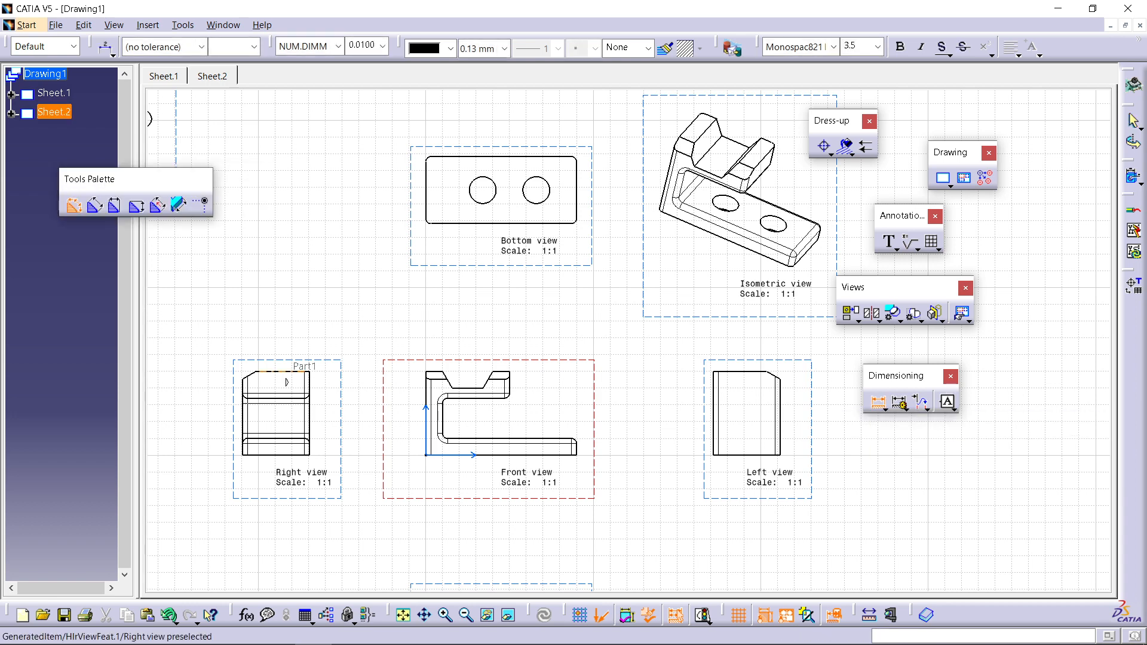
{"action": "left_click", "coordinate": [294, 371]}
{"action": "left_click", "coordinate": [287, 331]}
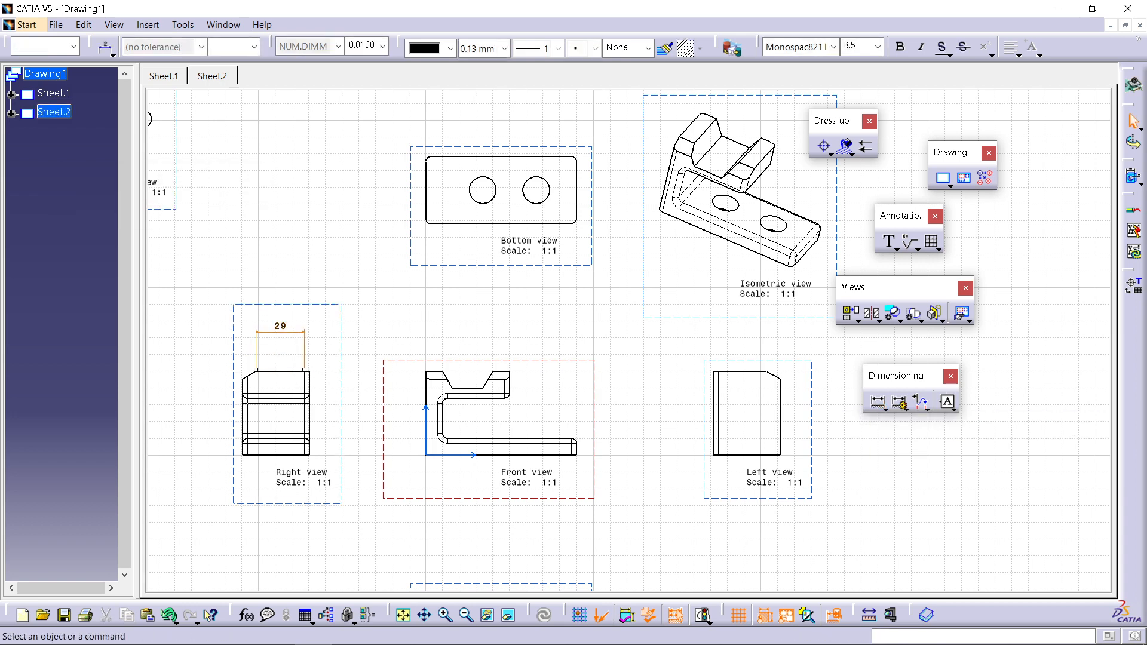
{"action": "left_click", "coordinate": [353, 298]}
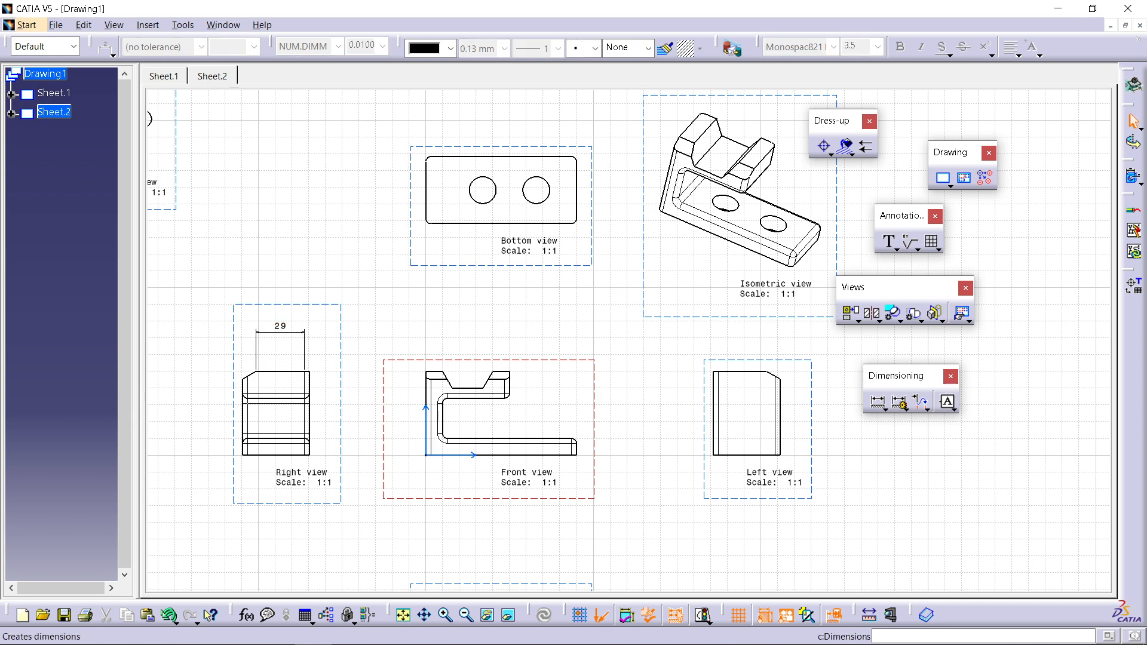
Step: Create a chained dimension across the thickness of the base in the front view, placing it just beyond the base's free end
{"action": "left_click", "coordinate": [885, 408]}
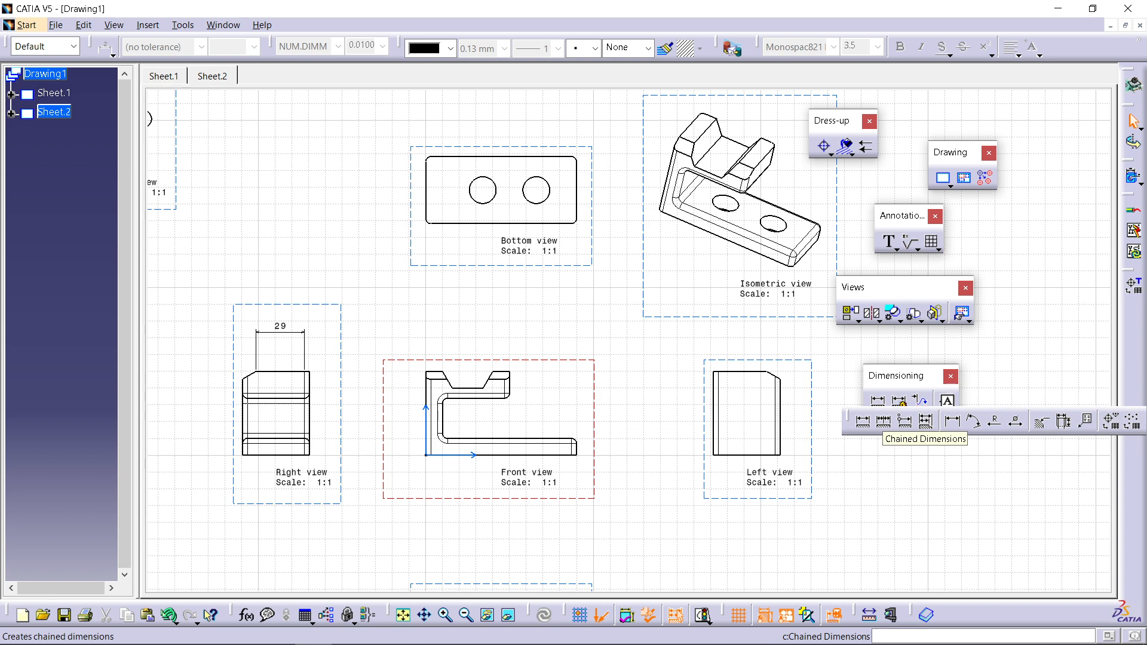
{"action": "left_click", "coordinate": [883, 421]}
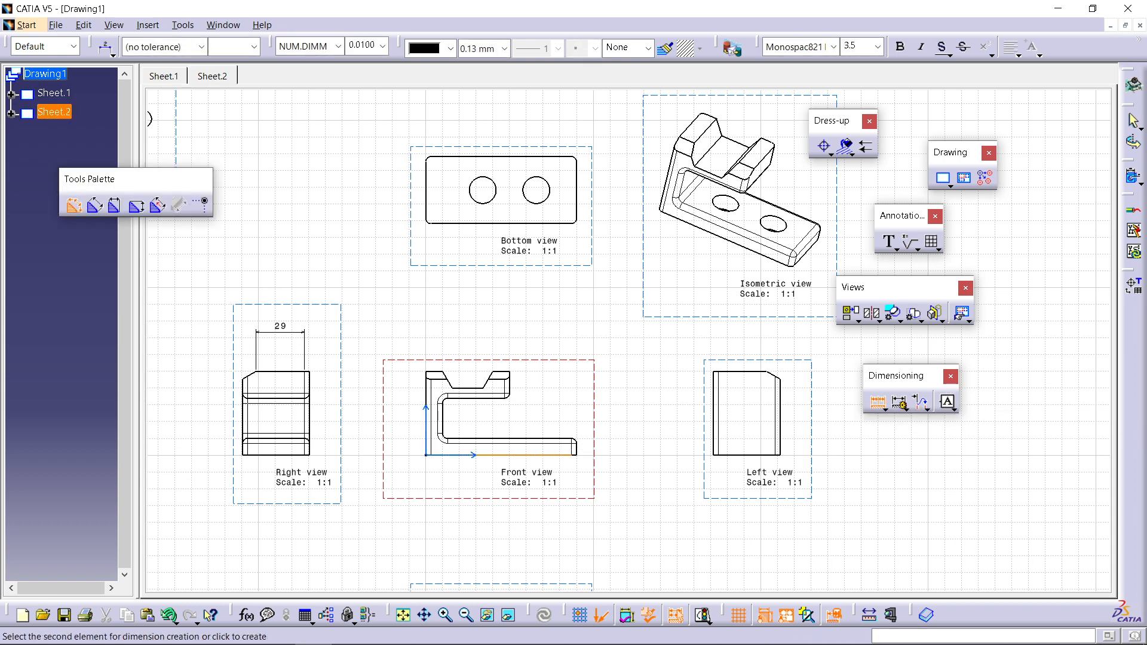
{"action": "left_click", "coordinate": [574, 447]}
{"action": "left_click", "coordinate": [590, 445]}
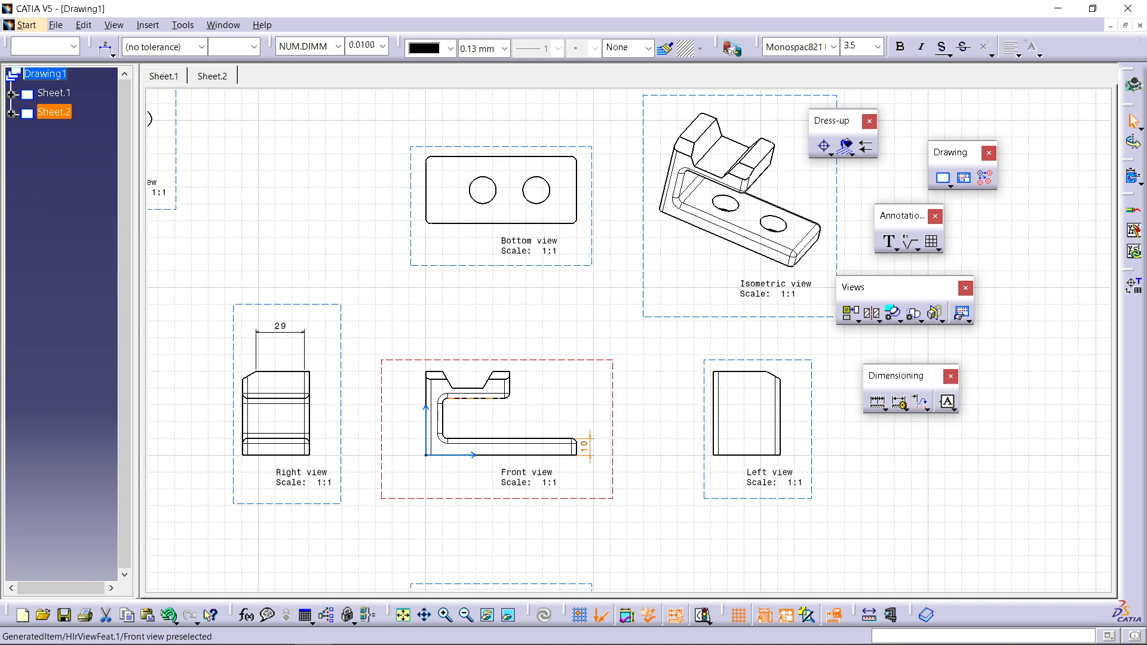
{"action": "left_click", "coordinate": [479, 398]}
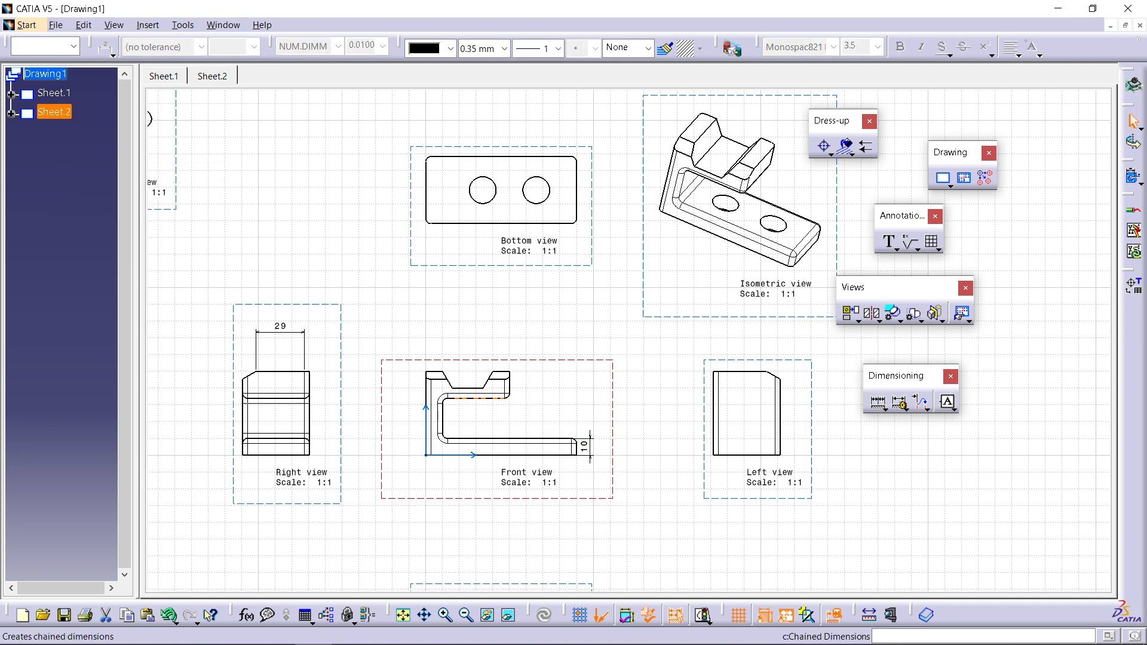
Step: Add chained height dimensions in the front view through the base's bottom and top edges, the upper arm's underside and the part's top edge
{"action": "left_click", "coordinate": [878, 402]}
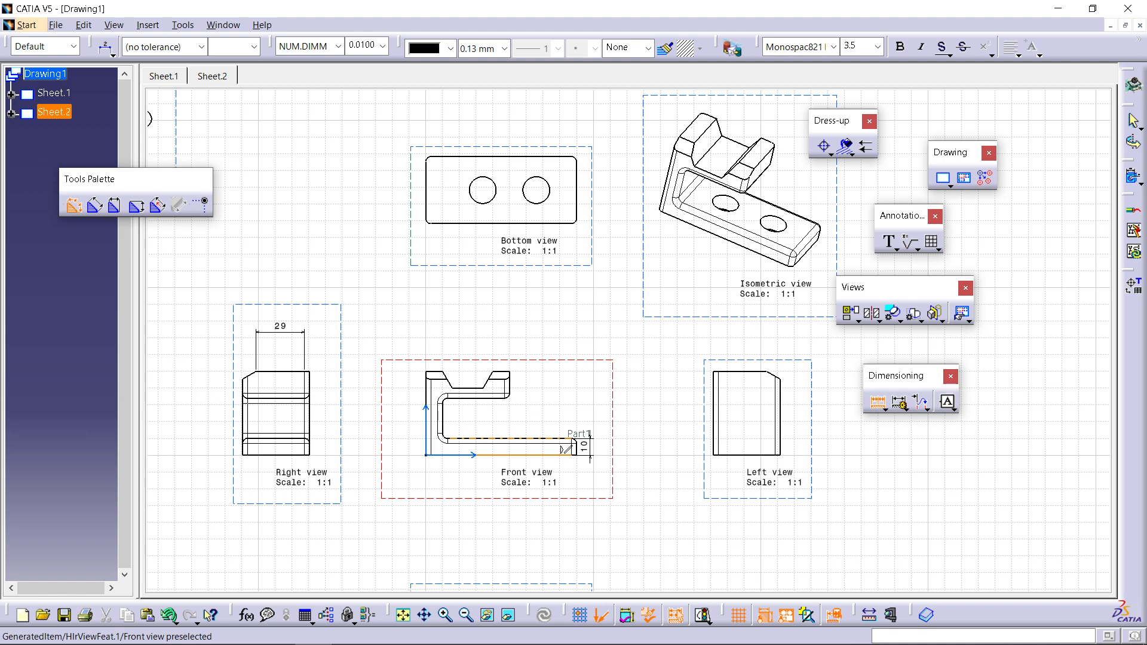
{"action": "left_click", "coordinate": [561, 440]}
{"action": "left_click", "coordinate": [503, 400]}
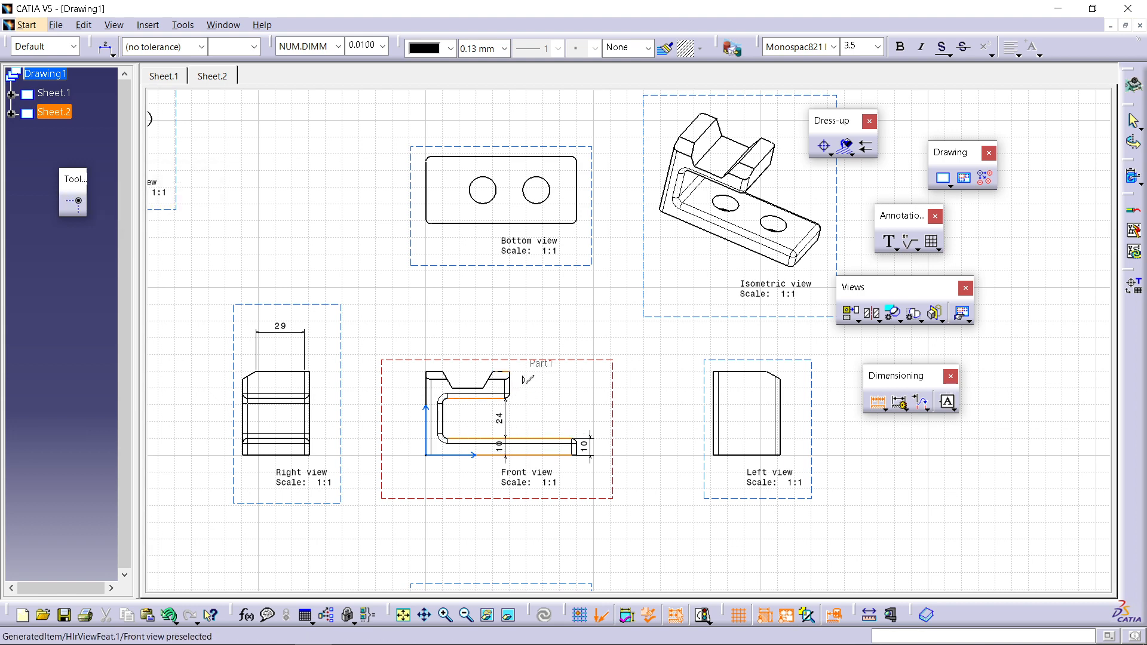
{"action": "left_click", "coordinate": [506, 372]}
{"action": "left_click", "coordinate": [623, 389]}
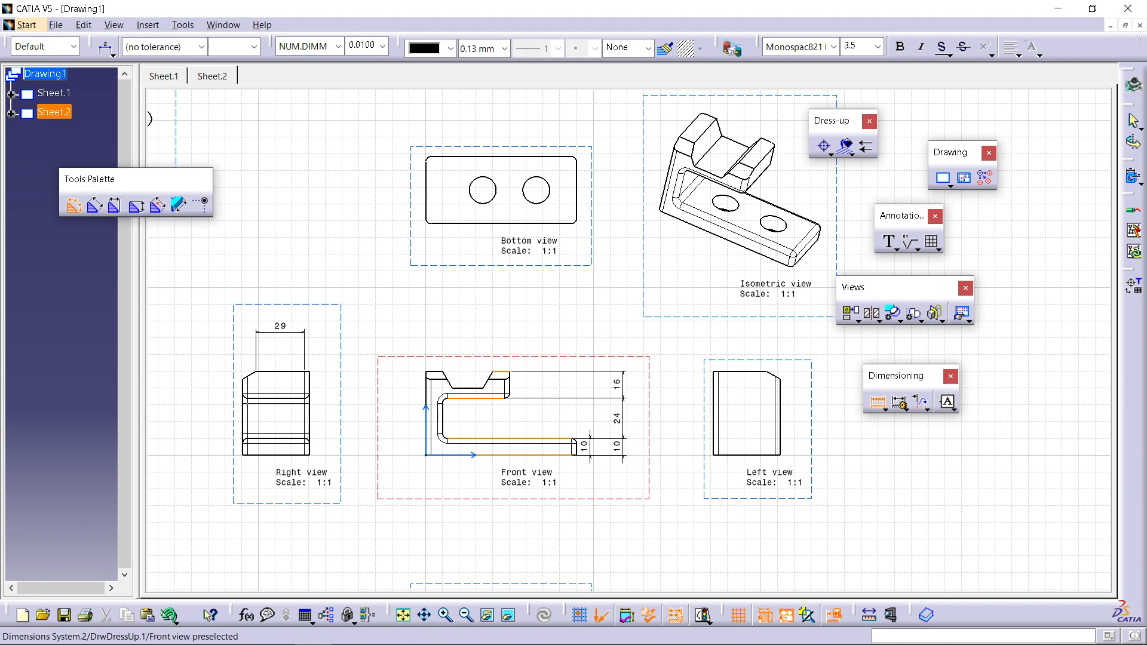
Step: Delete the separate base thickness dimension standing between the front view's part and its three-part dimension chain
{"action": "right_click", "coordinate": [587, 444]}
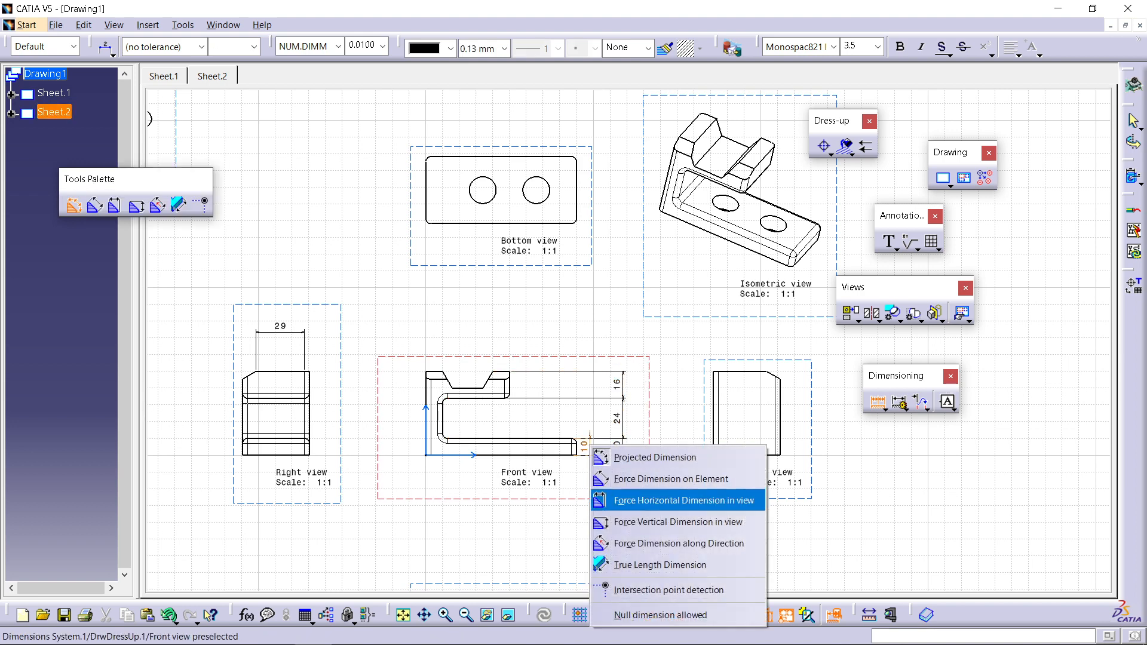
{"action": "left_click", "coordinate": [645, 499]}
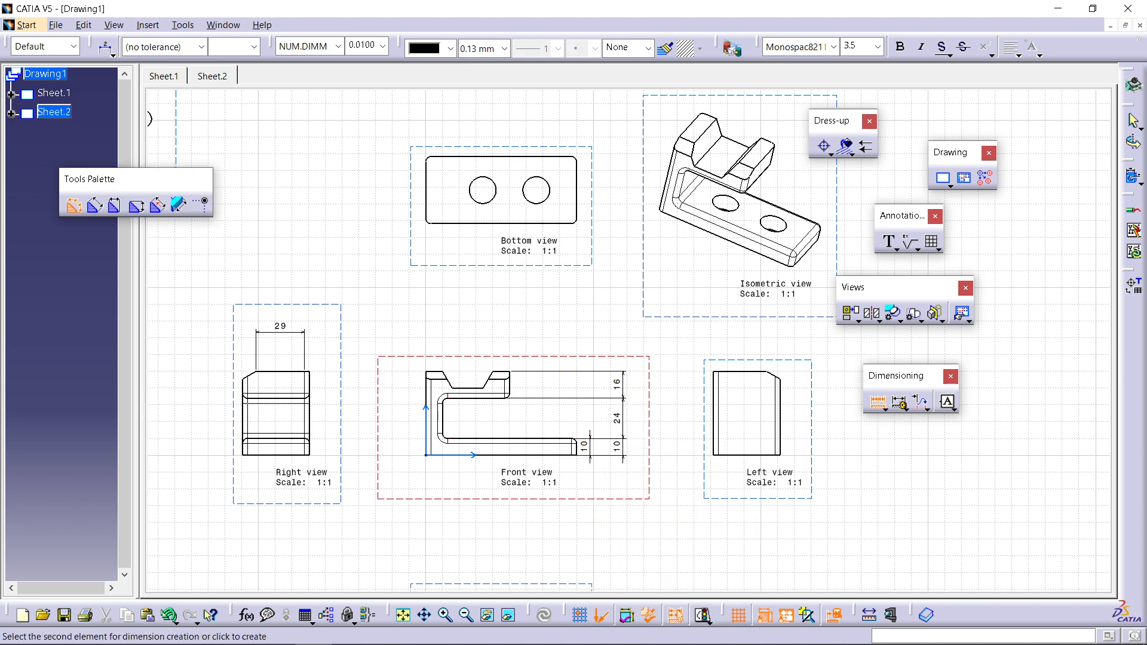
{"action": "key", "text": "Escape"}
{"action": "right_click", "coordinate": [587, 449]}
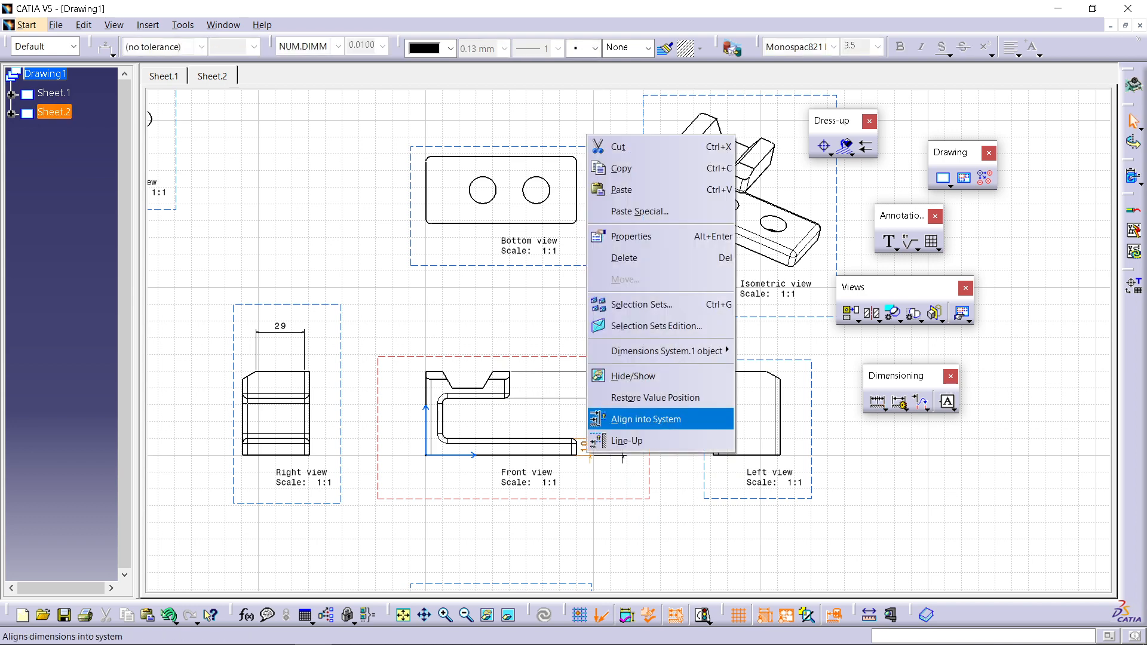
{"action": "left_click", "coordinate": [645, 258]}
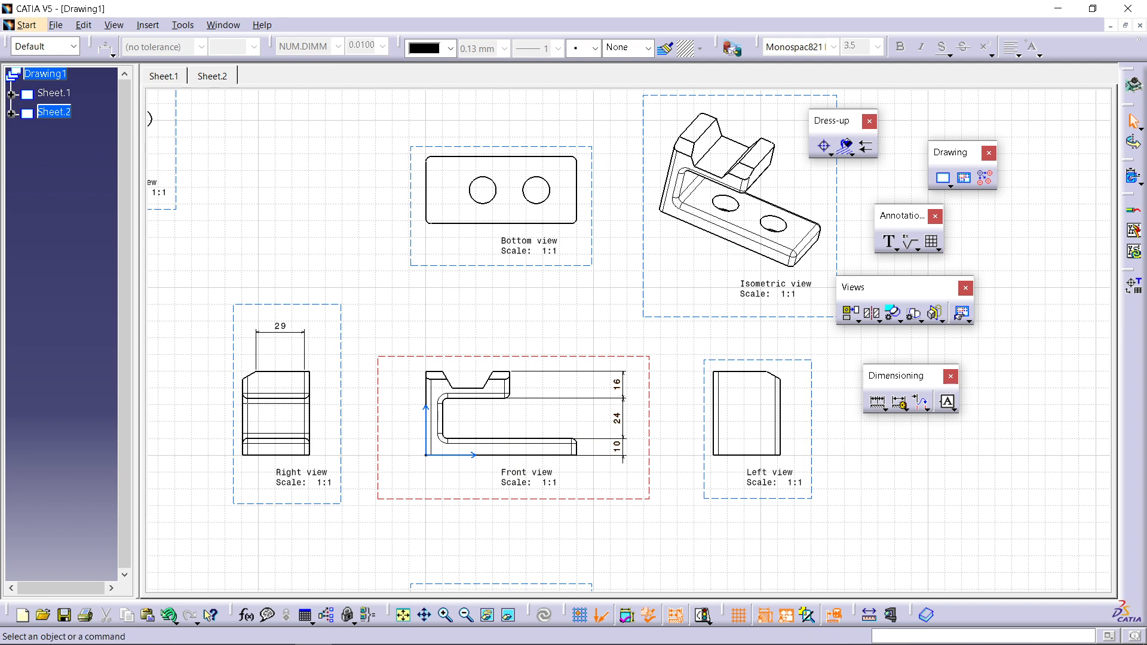
{"action": "left_click", "coordinate": [885, 409]}
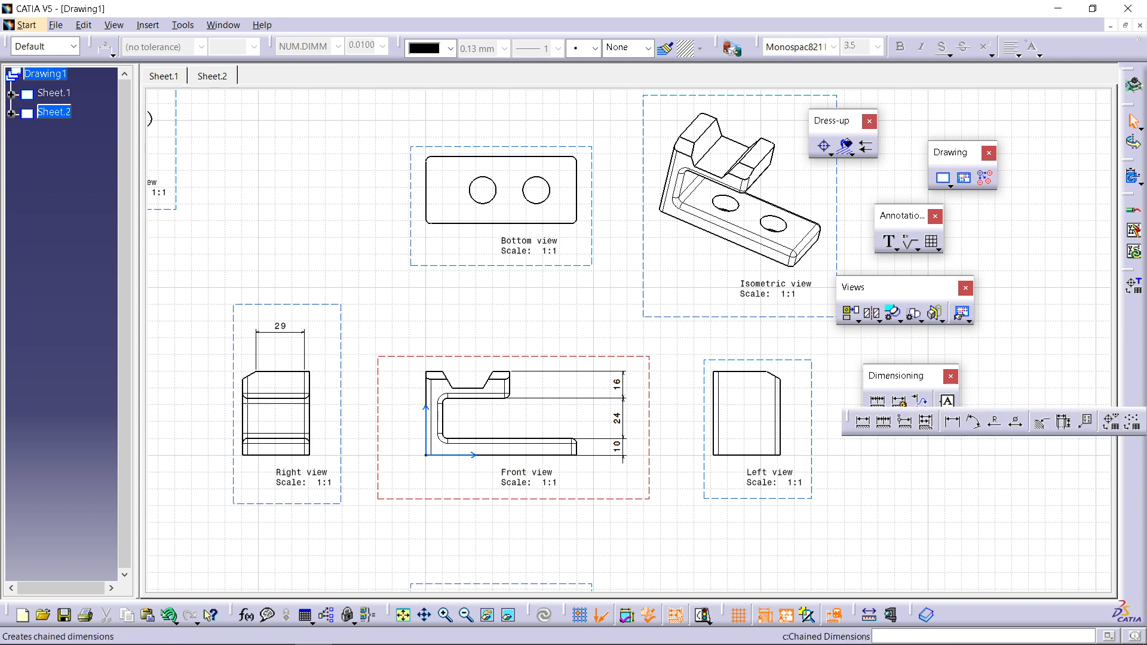
{"action": "left_click", "coordinate": [882, 421]}
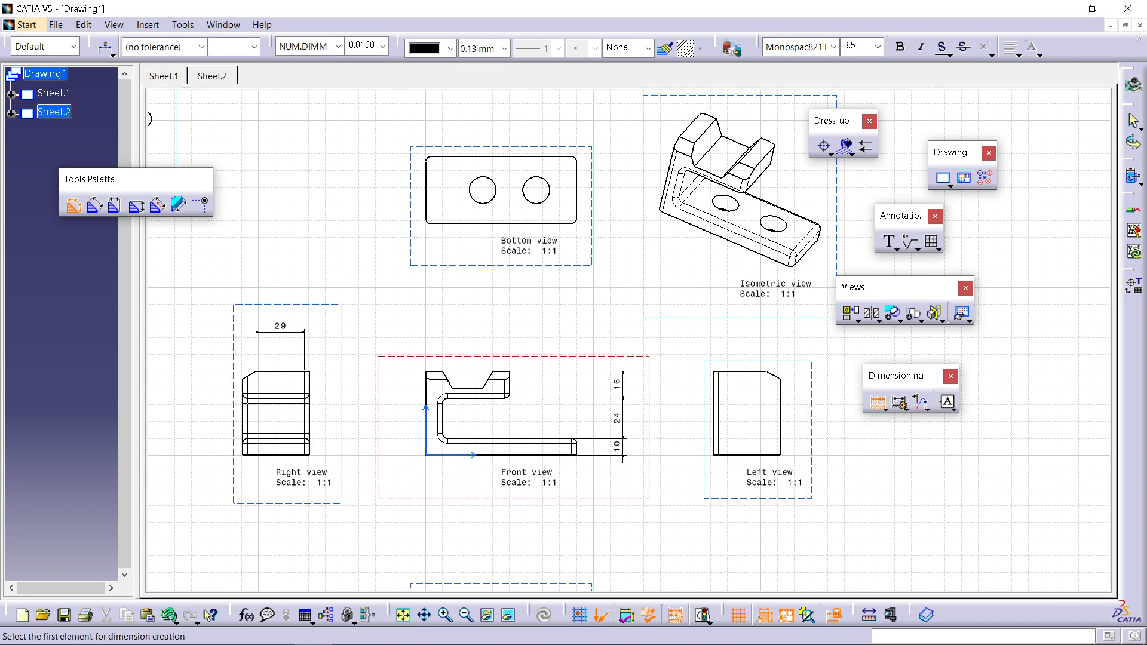
{"action": "mouse_move", "coordinate": [370, 537]}
{"action": "middle_mouse_down", "text": "ctrl"}
{"action": "mouse_move", "coordinate": [370, 454]}
{"action": "mouse_move", "coordinate": [961, 176]}
{"action": "mouse_move", "coordinate": [769, 240]}
{"action": "middle_mouse_up", "text": "ctrl"}
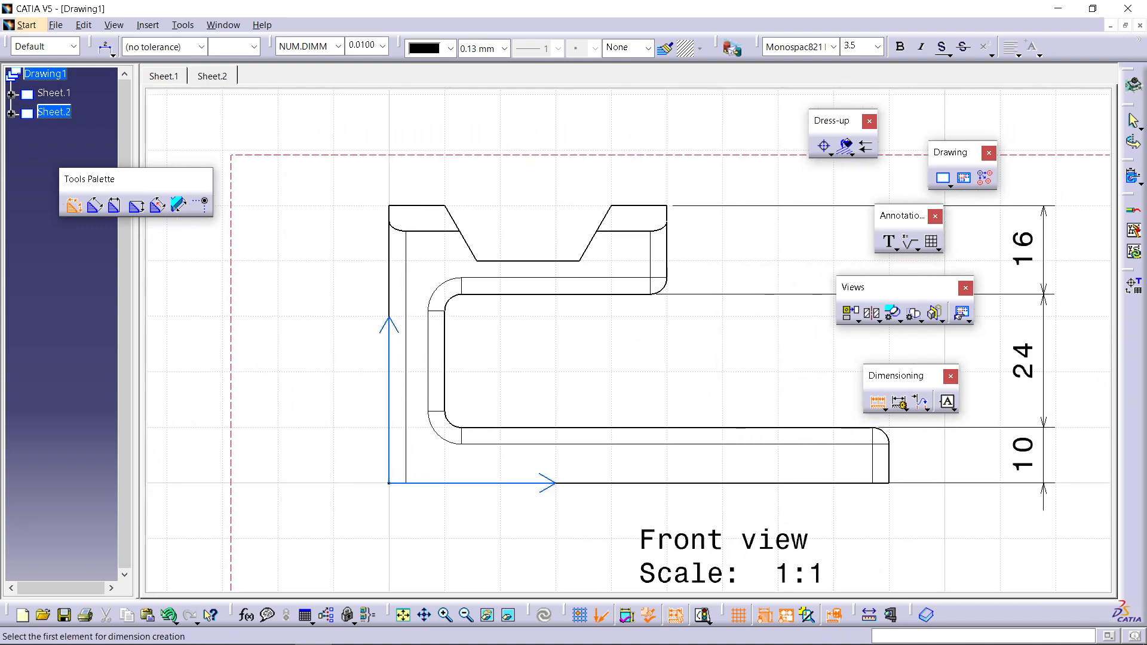
{"action": "left_click", "coordinate": [472, 482]}
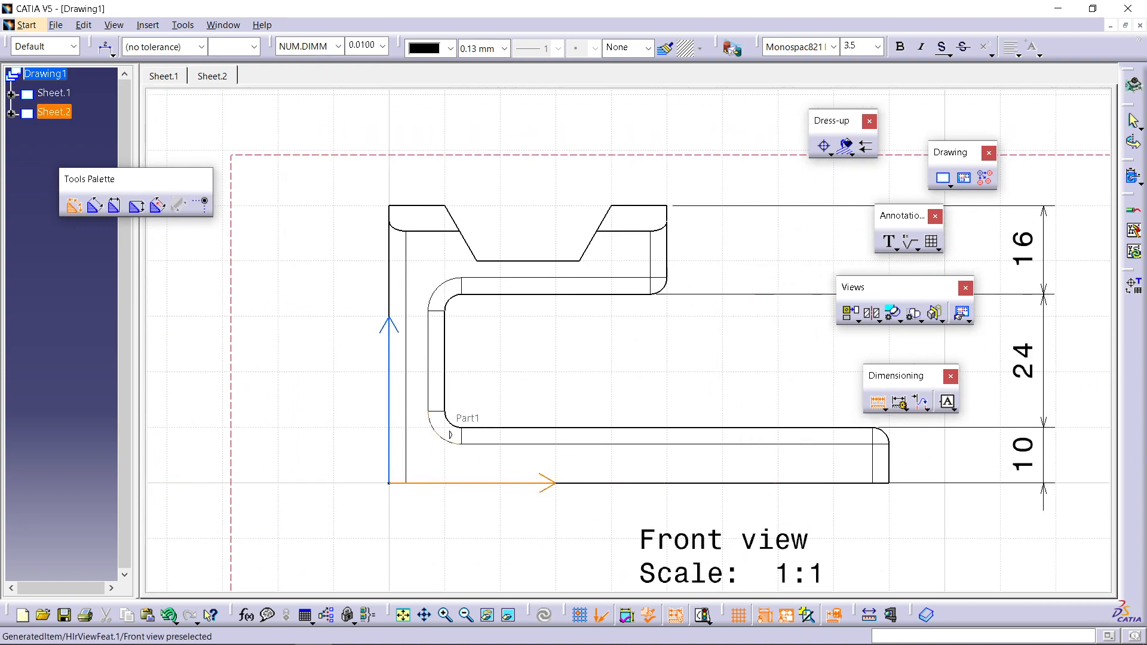
{"action": "left_click", "coordinate": [564, 445]}
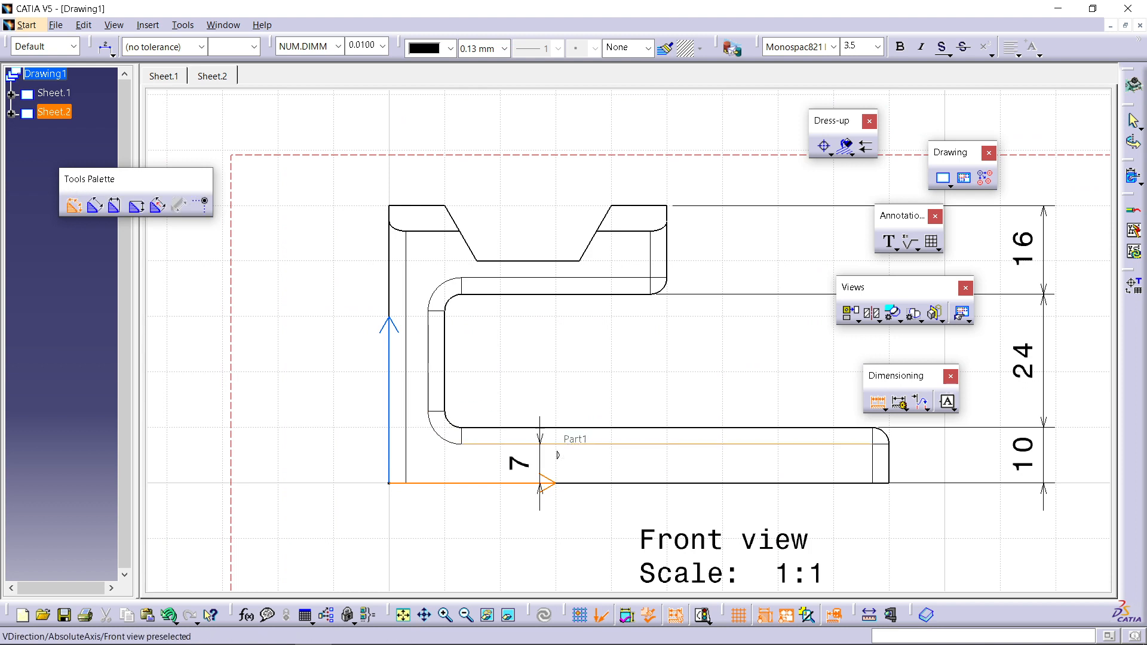
{"action": "left_click", "coordinate": [565, 427]}
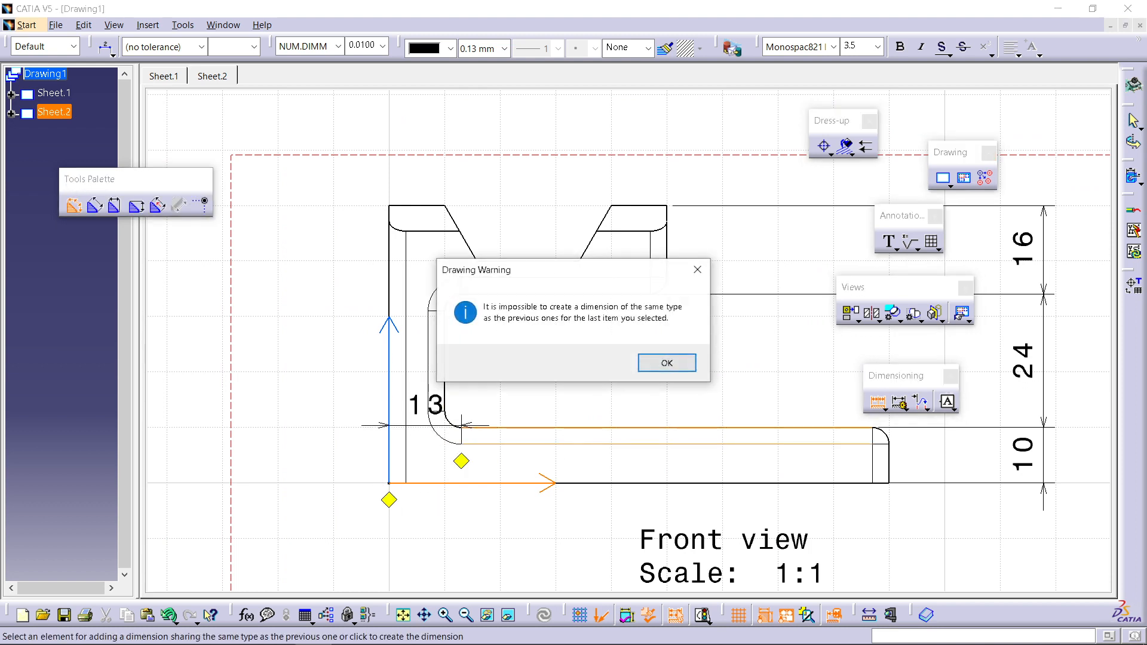
{"action": "key", "text": "Return"}
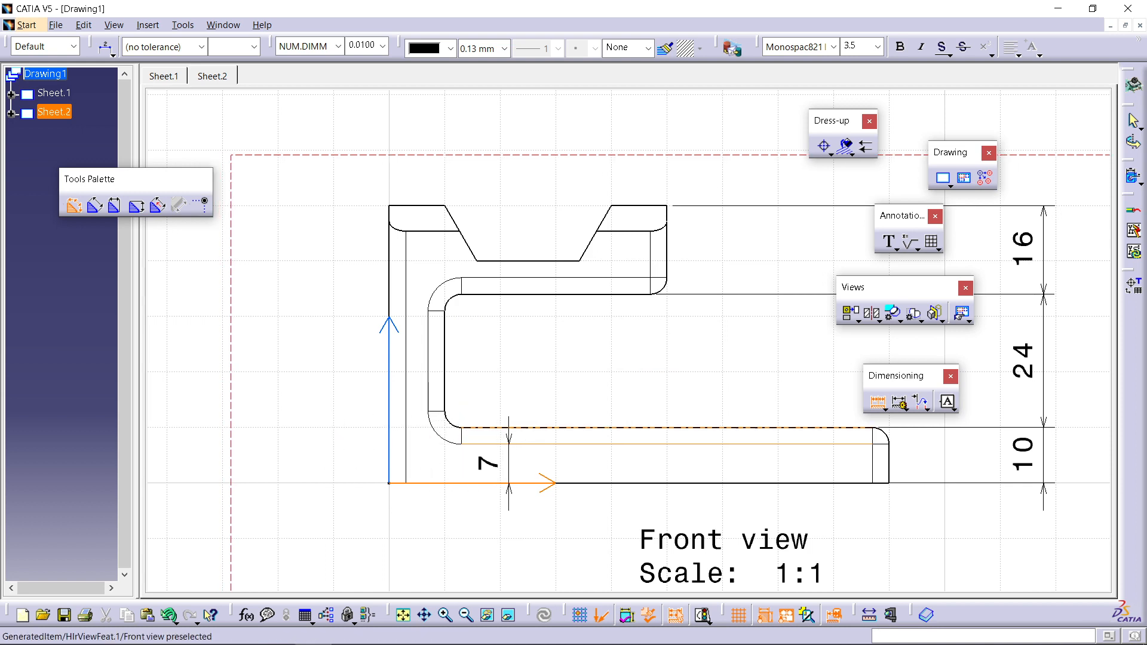
{"action": "left_click", "coordinate": [509, 427]}
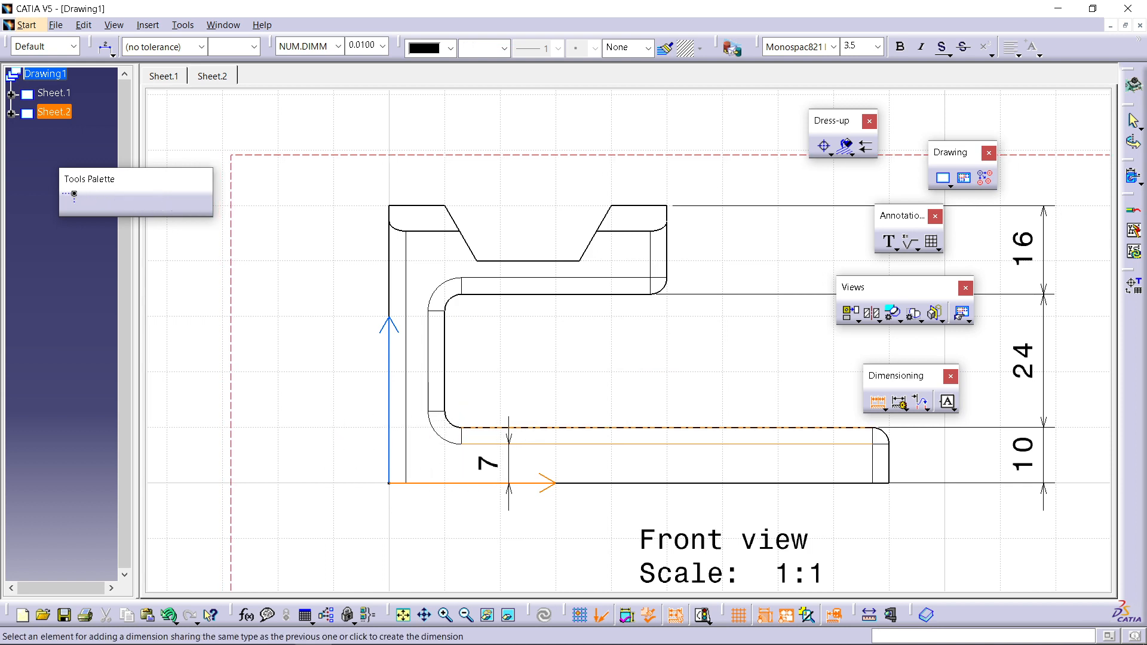
{"action": "left_click", "coordinate": [528, 296]}
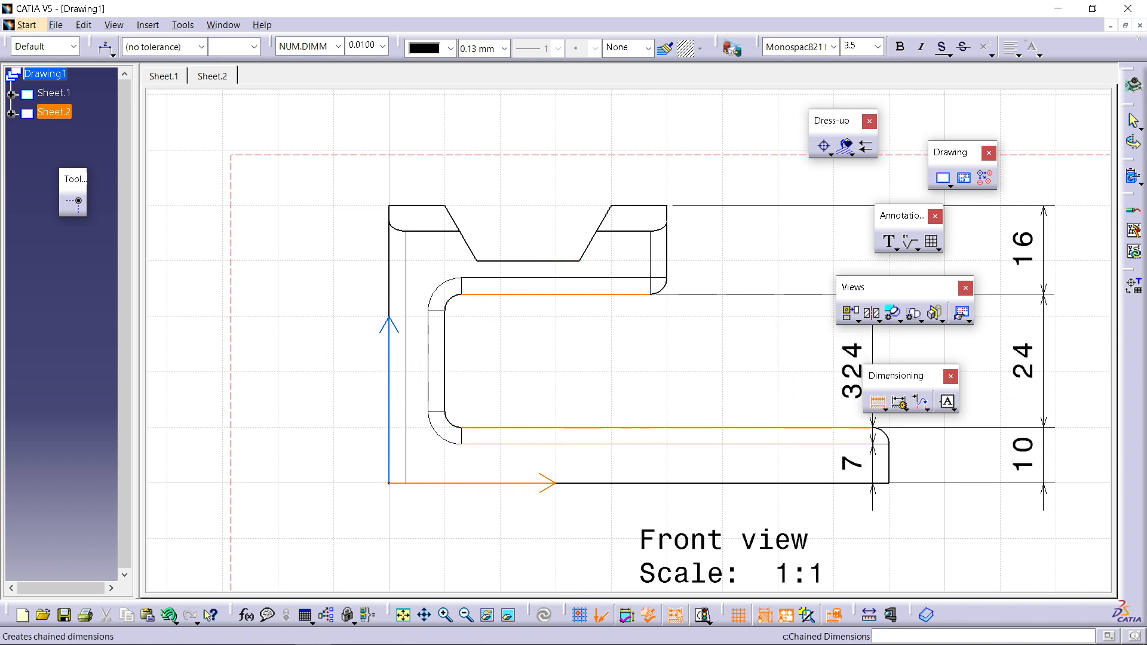
Step: Add cumulated height dimensions from the bottom edge to the base top, arm underside, notch floor and top edge, placed beside the front view's vertical wall
{"action": "left_click", "coordinate": [884, 409]}
{"action": "left_click", "coordinate": [884, 419]}
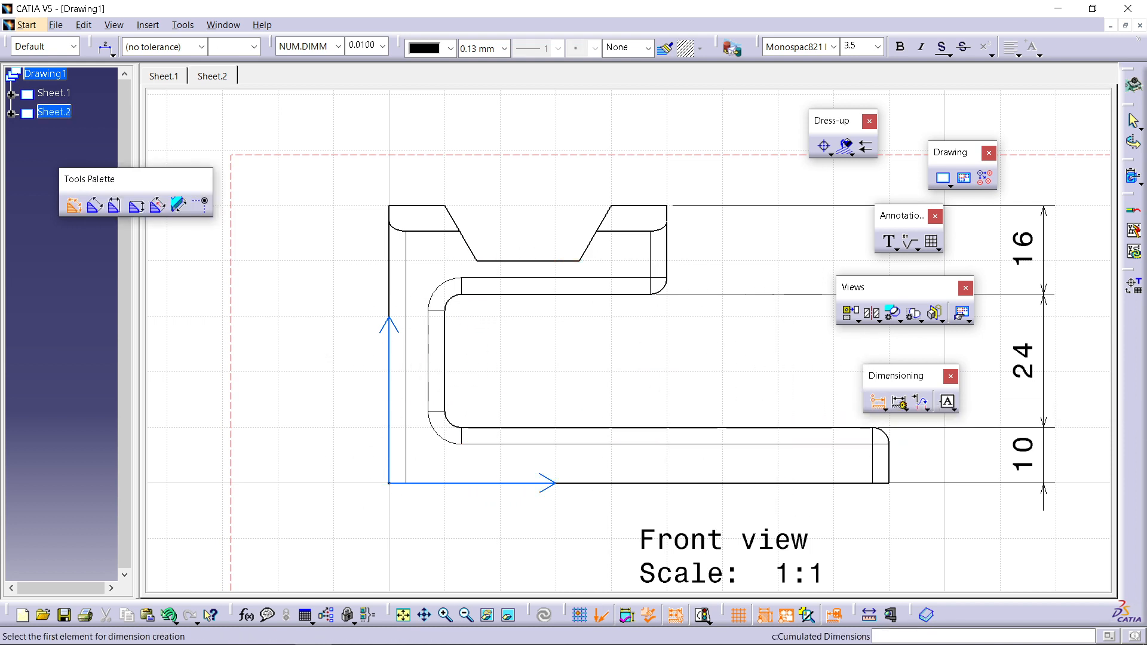
{"action": "left_click", "coordinate": [640, 483]}
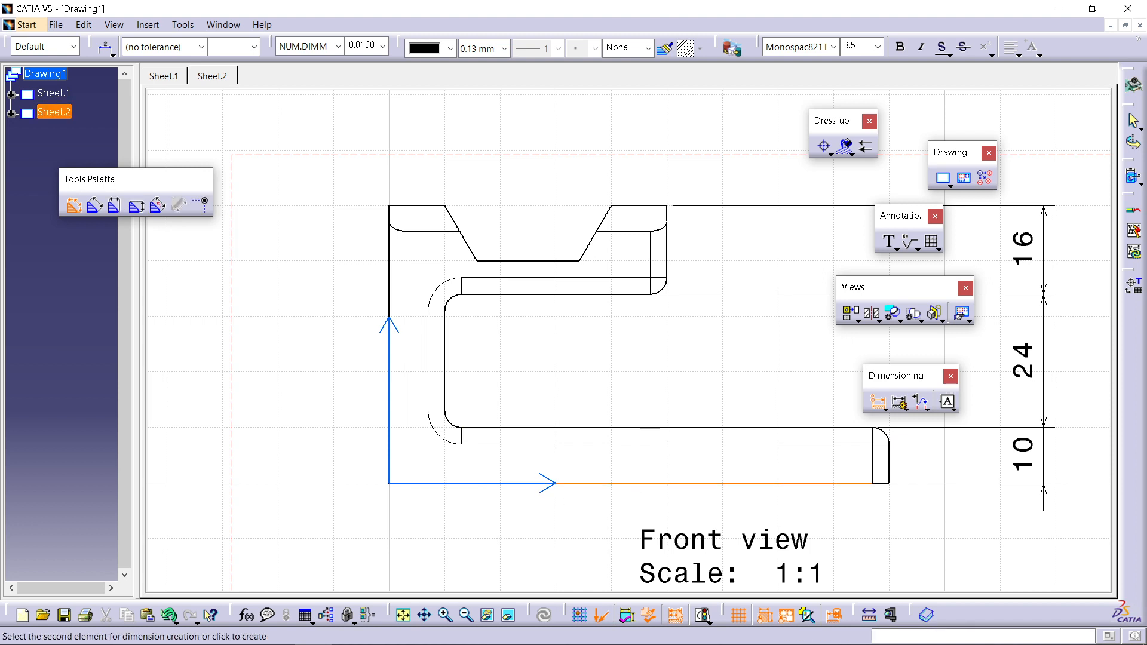
{"action": "left_click", "coordinate": [650, 436]}
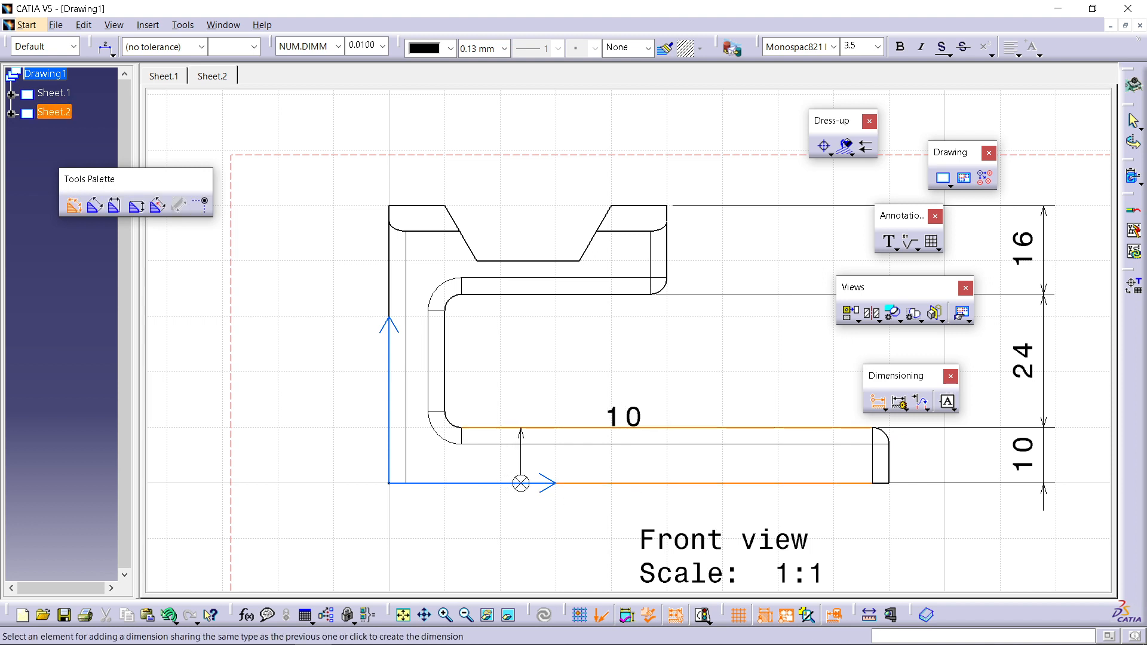
{"action": "left_click", "coordinate": [538, 294]}
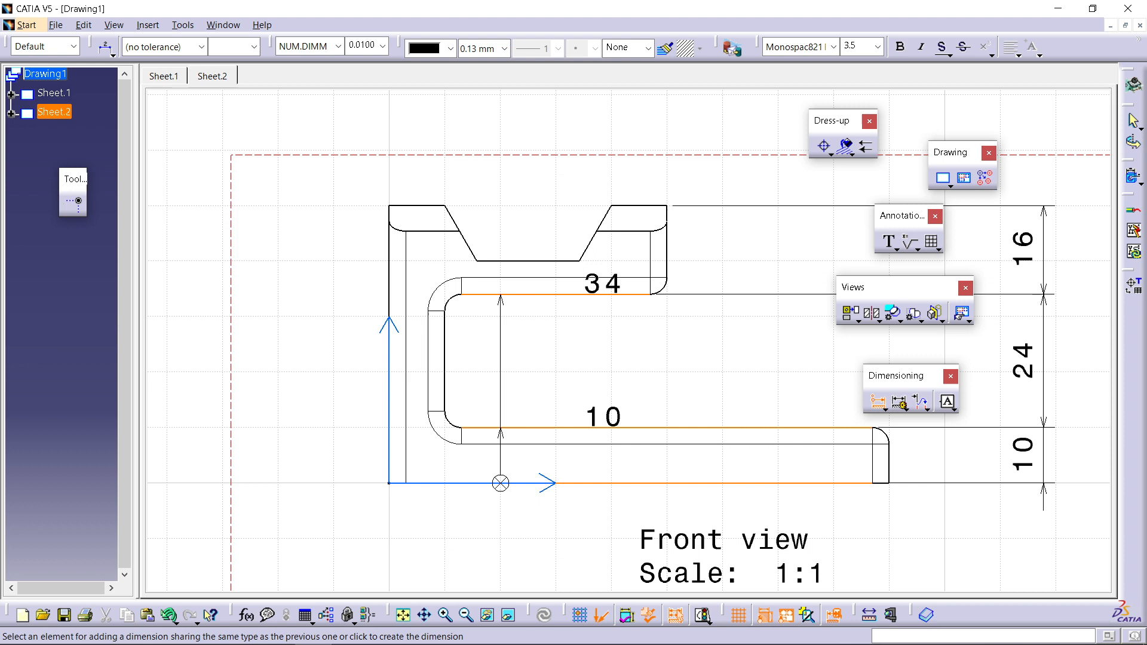
{"action": "left_click", "coordinate": [535, 268]}
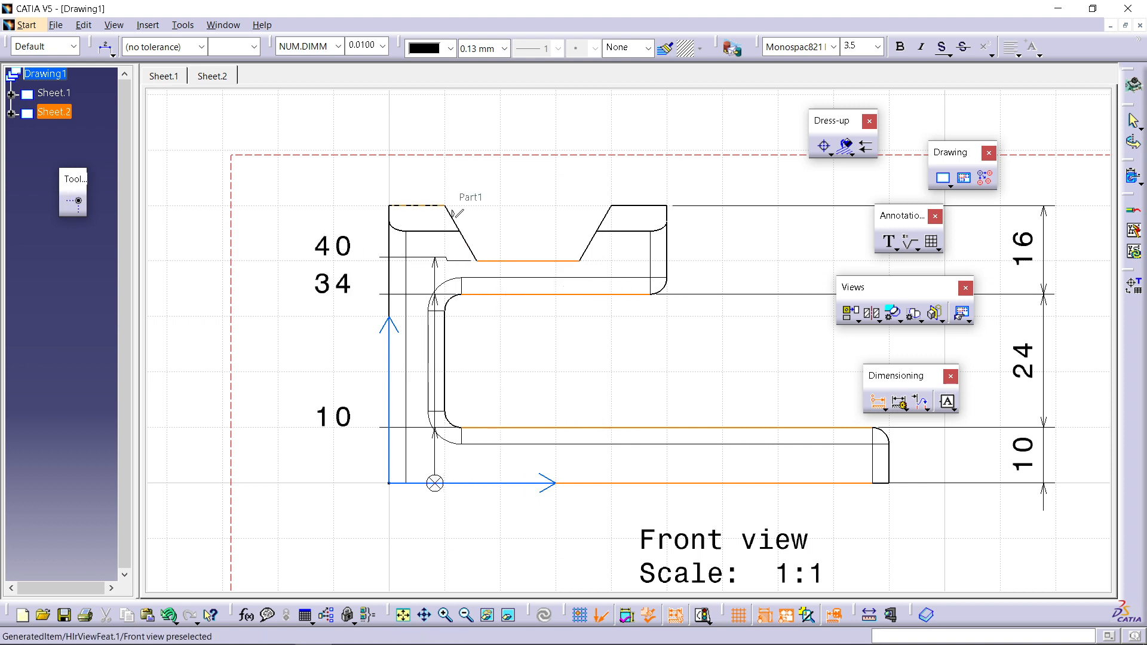
{"action": "left_click", "coordinate": [427, 206]}
{"action": "left_click", "coordinate": [291, 358]}
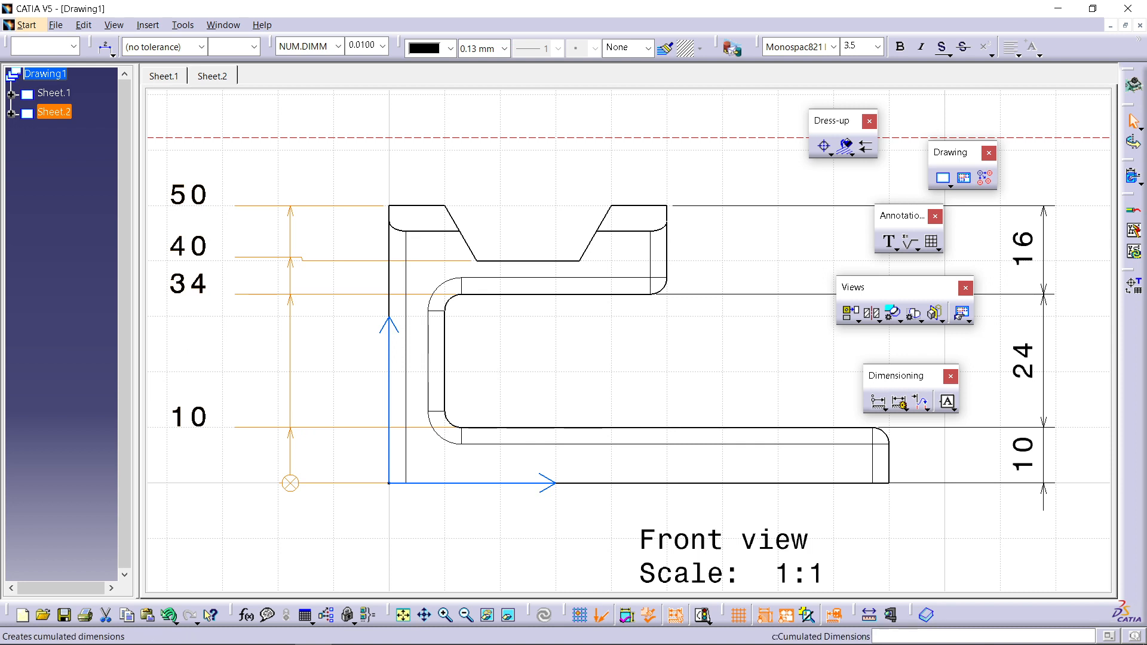
Step: Add stacked dimensions in the front view from the bottom edge to the base's top edge and the upper arm's underside, placed inside the open area
{"action": "left_click", "coordinate": [884, 409]}
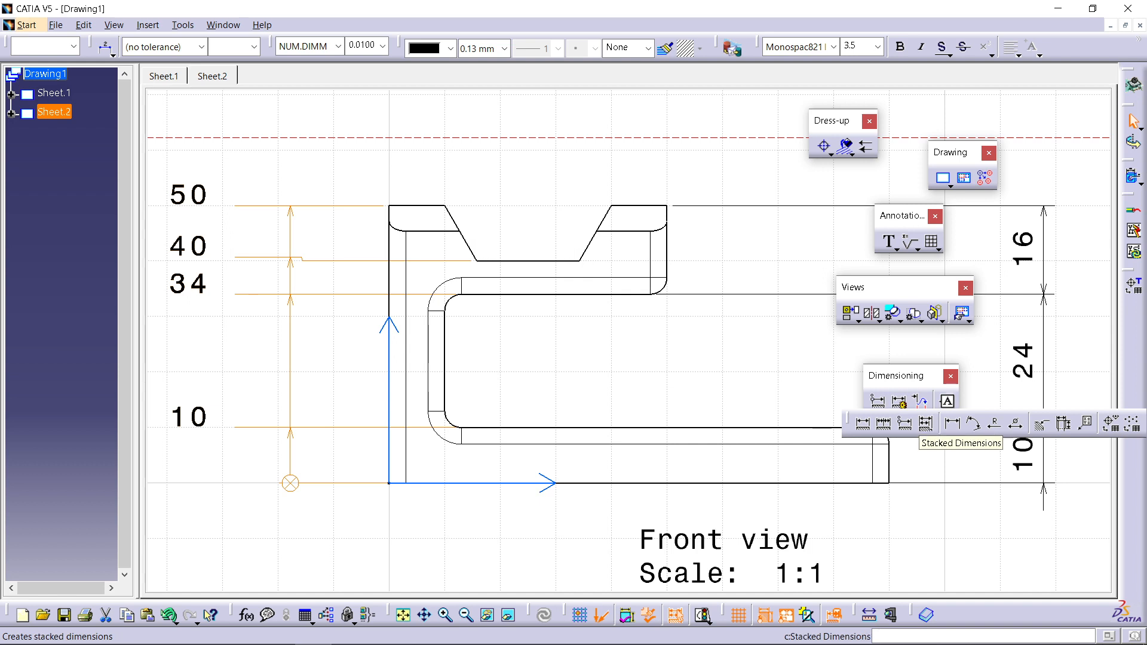
{"action": "left_click", "coordinate": [926, 424]}
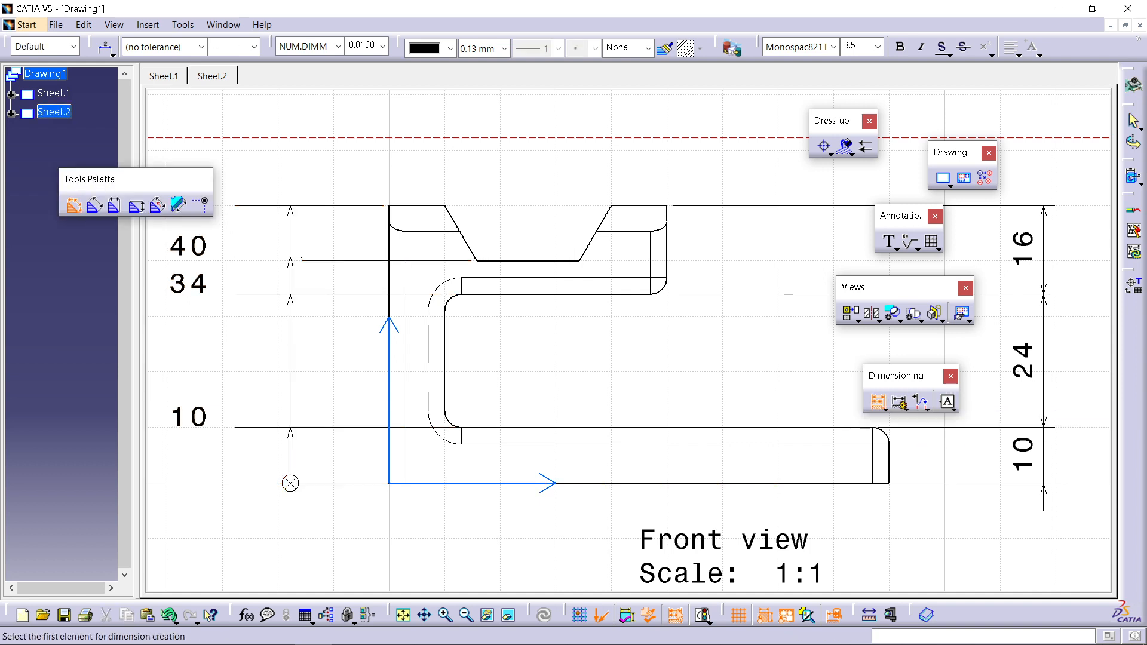
{"action": "left_click", "coordinate": [786, 490]}
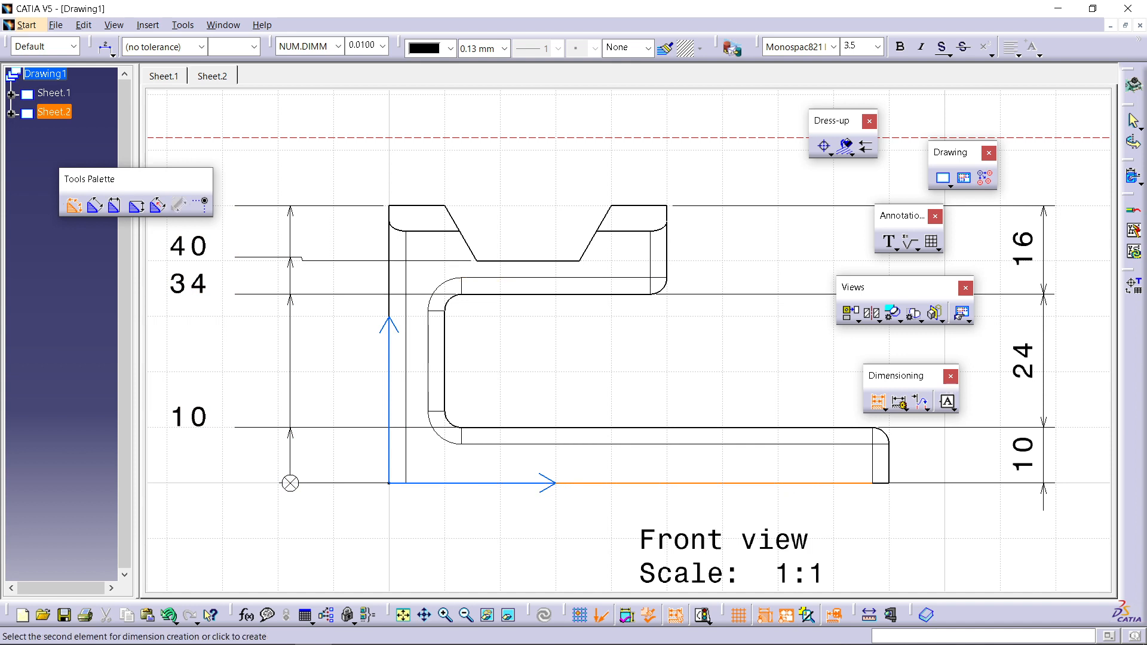
{"action": "left_click", "coordinate": [717, 428]}
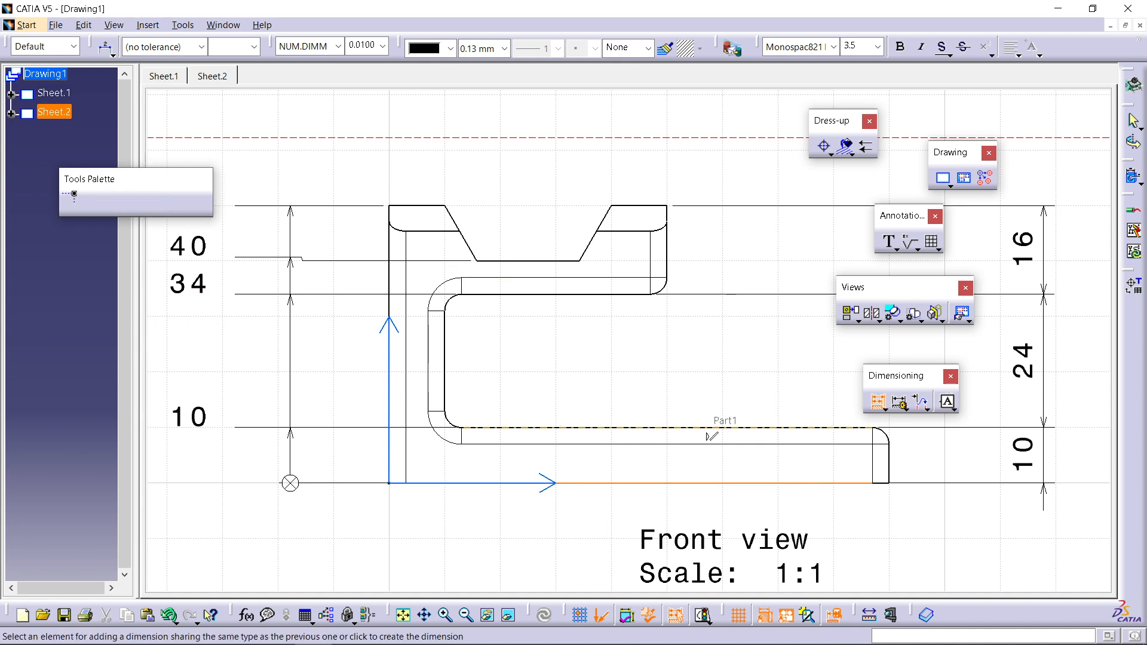
{"action": "left_click", "coordinate": [652, 294]}
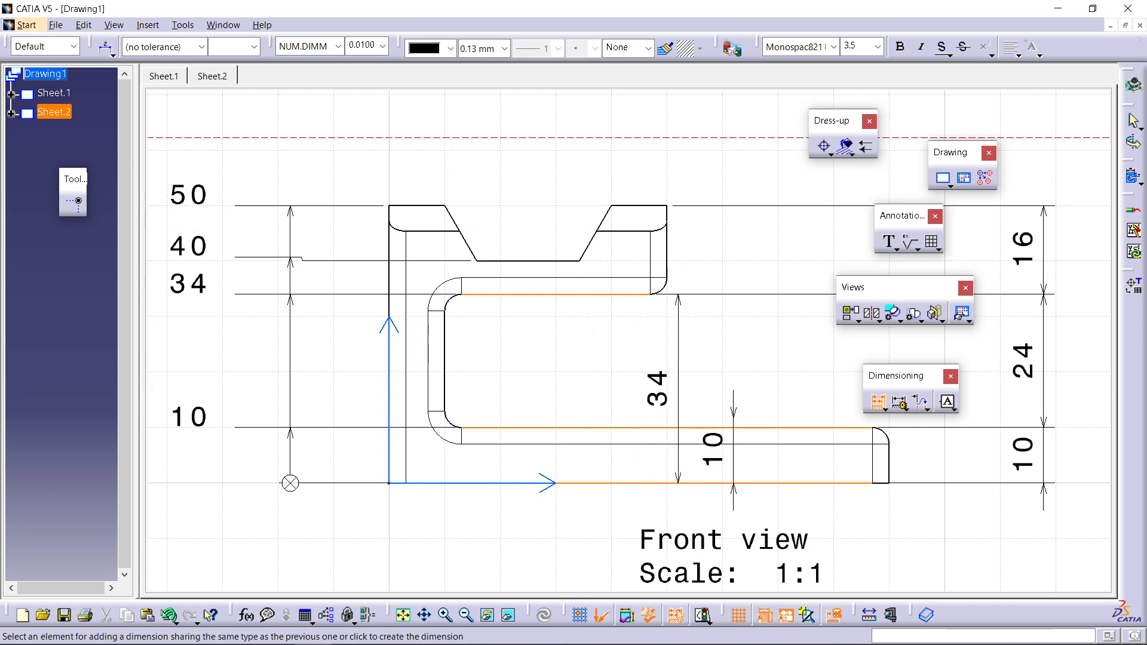
{"action": "left_click", "coordinate": [743, 364]}
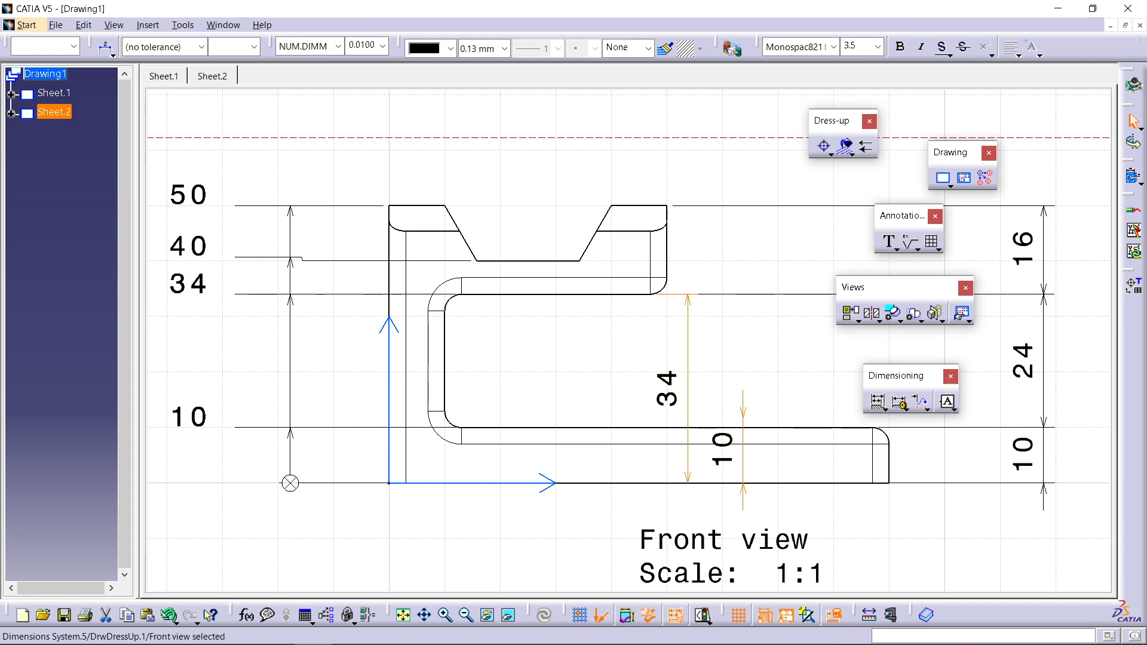
Step: Add an angle dimension in the front view between the notch floor and its slanted side nearest the chained dimensions
{"action": "scroll", "coordinate": [627, 340], "scroll_direction": "up", "scroll_amount": 1}
{"action": "middle_click_drag", "start_coordinate": [740, 418], "coordinate": [590, 338]}
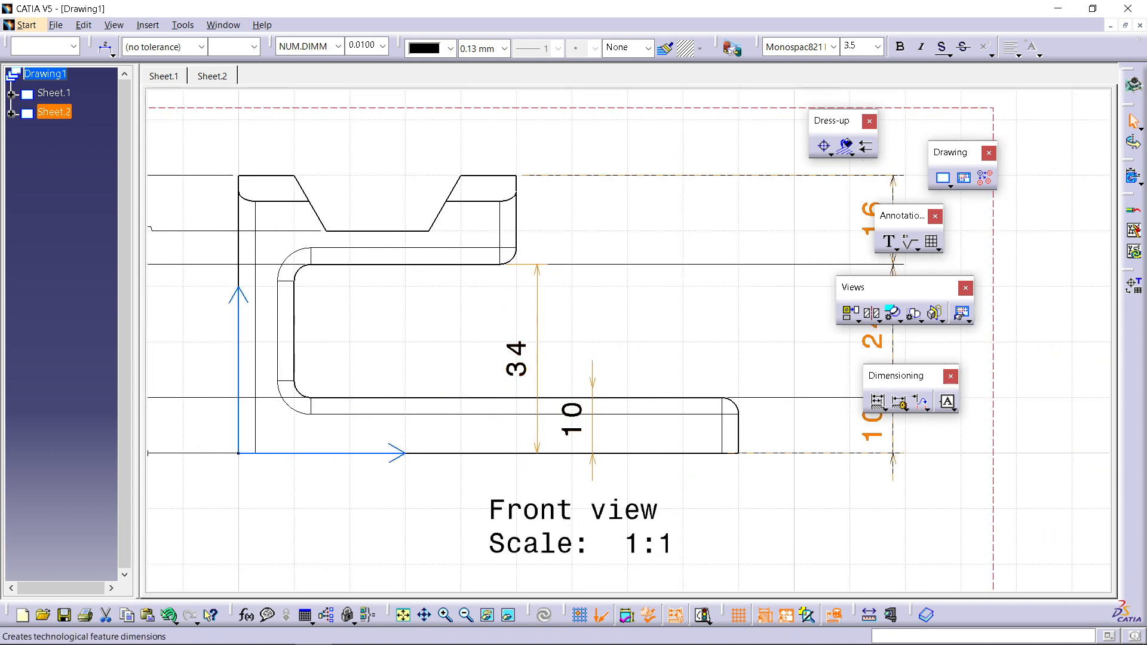
{"action": "left_click", "coordinate": [885, 409]}
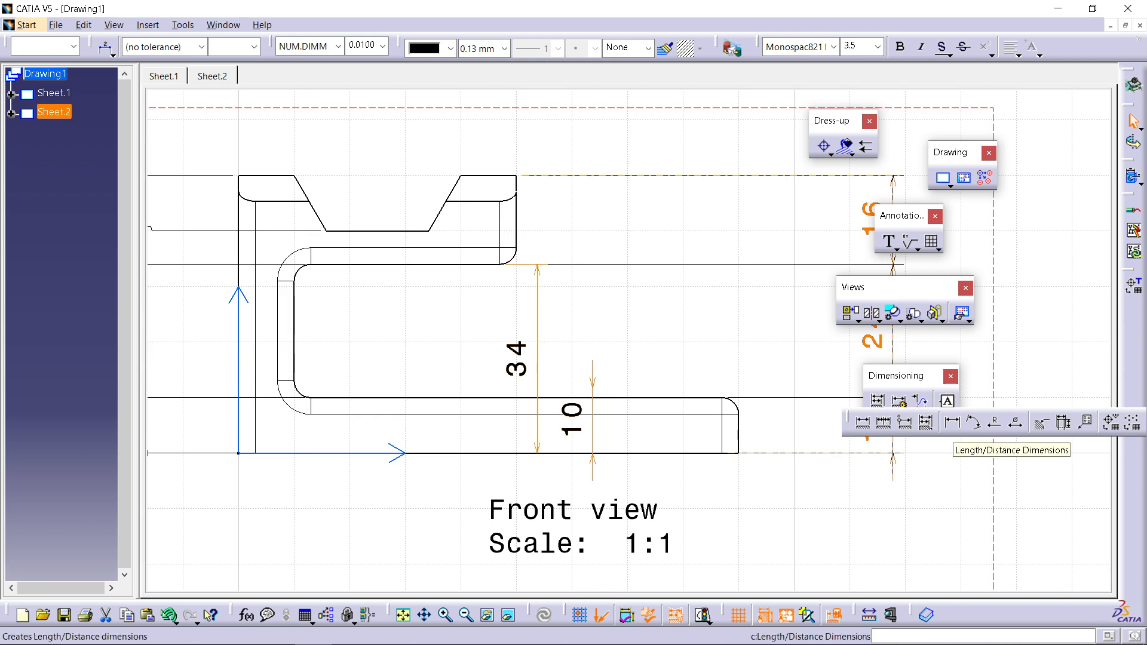
{"action": "left_click", "coordinate": [972, 423]}
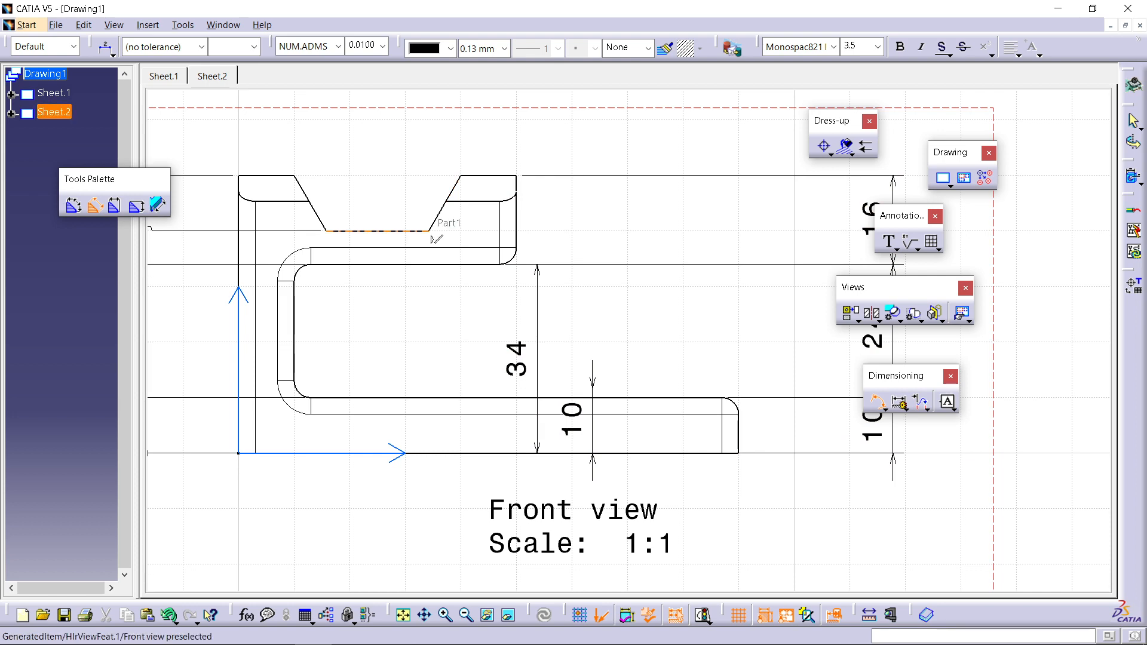
{"action": "left_click", "coordinate": [413, 230]}
{"action": "left_click", "coordinate": [454, 190]}
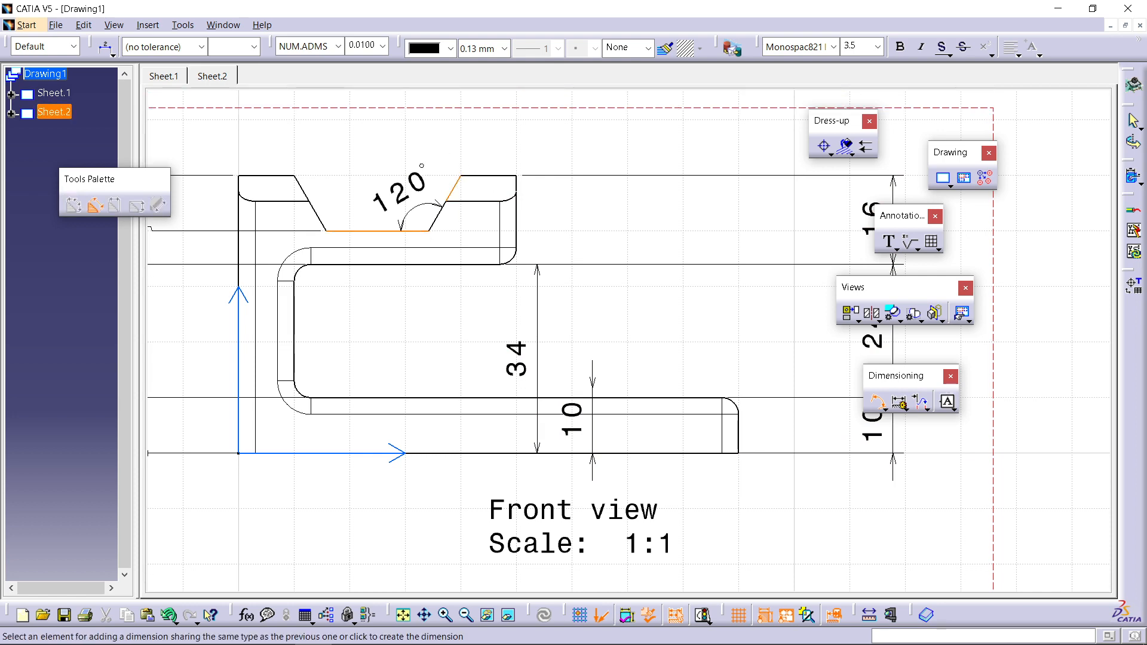
{"action": "left_click", "coordinate": [421, 204]}
{"action": "left_click", "coordinate": [693, 322]}
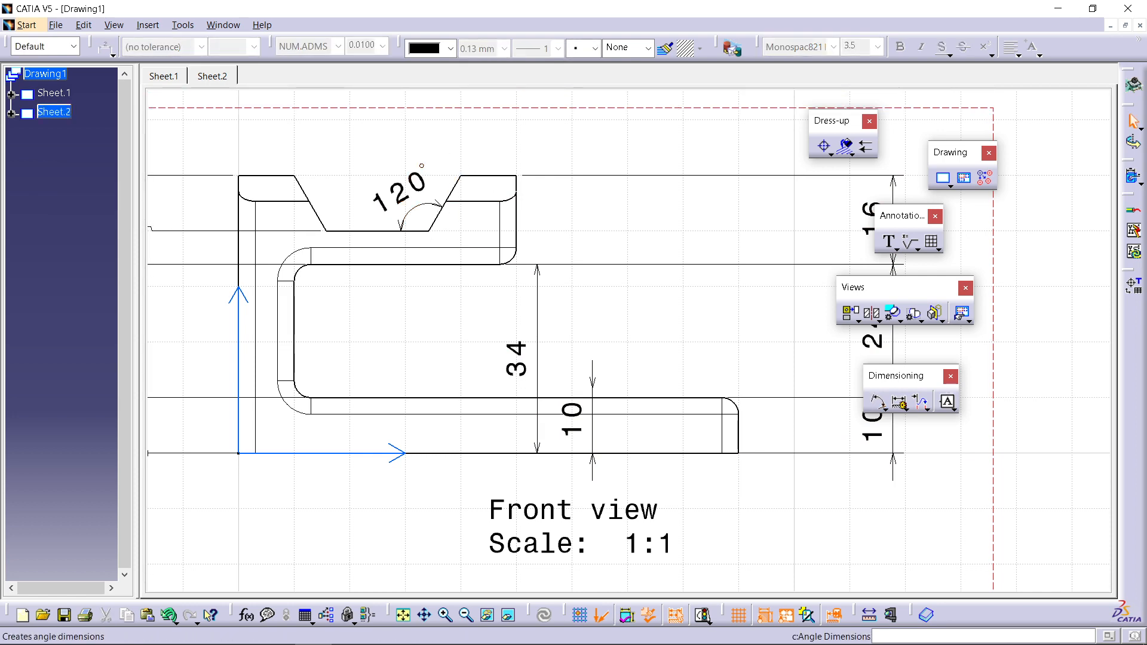
Step: Add a radius dimension to the large central hole in the rear view, placed outside the diamond-shaped outline
{"action": "left_click", "coordinate": [885, 410]}
{"action": "left_click", "coordinate": [994, 424]}
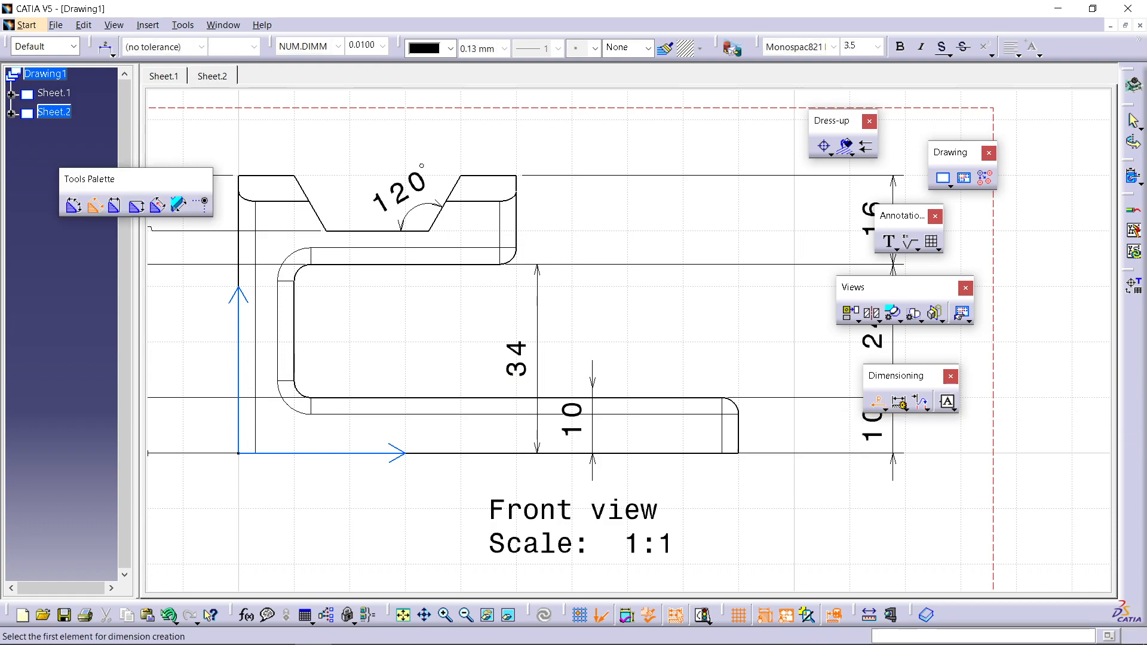
{"action": "middle_click_drag", "start_coordinate": [627, 239], "coordinate": [627, 358], "text": "ctrl"}
{"action": "mouse_move", "coordinate": [597, 310]}
{"action": "middle_mouse_down"}
{"action": "mouse_move", "coordinate": [630, 419]}
{"action": "mouse_move", "coordinate": [630, 388]}
{"action": "middle_mouse_up"}
{"action": "middle_click_drag", "start_coordinate": [334, 388], "coordinate": [334, 257], "text": "ctrl"}
{"action": "mouse_move", "coordinate": [334, 257]}
{"action": "middle_mouse_down"}
{"action": "mouse_move", "coordinate": [334, 307]}
{"action": "mouse_move", "coordinate": [769, 136]}
{"action": "middle_mouse_up"}
{"action": "left_click", "coordinate": [239, 284]}
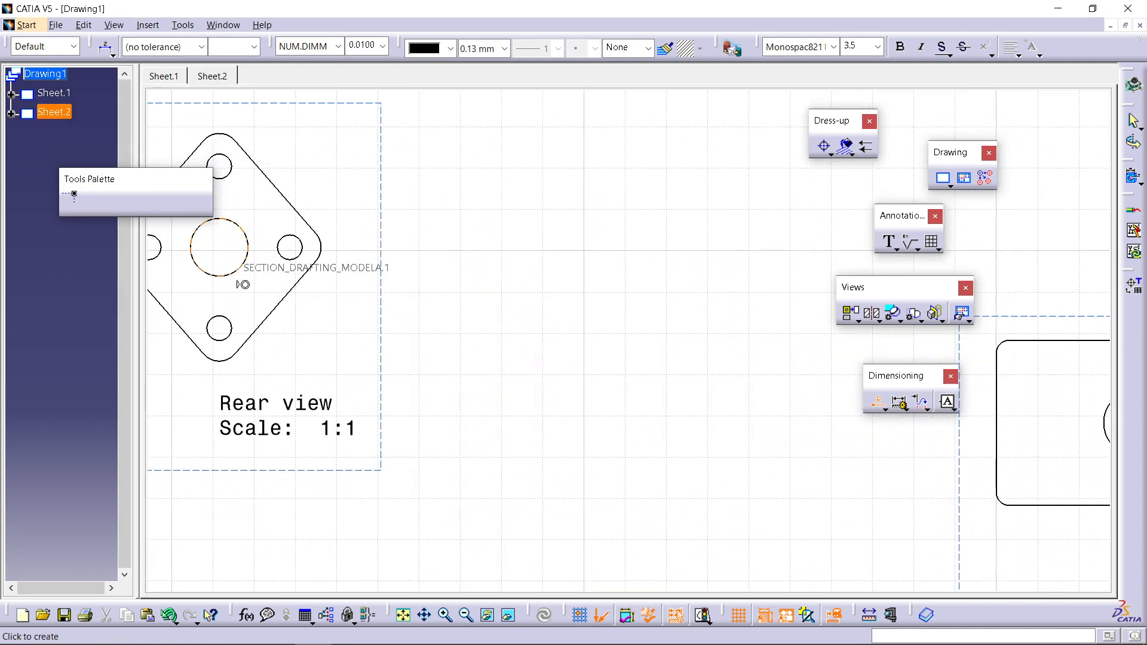
{"action": "left_click", "coordinate": [400, 356]}
{"action": "left_click", "coordinate": [508, 323]}
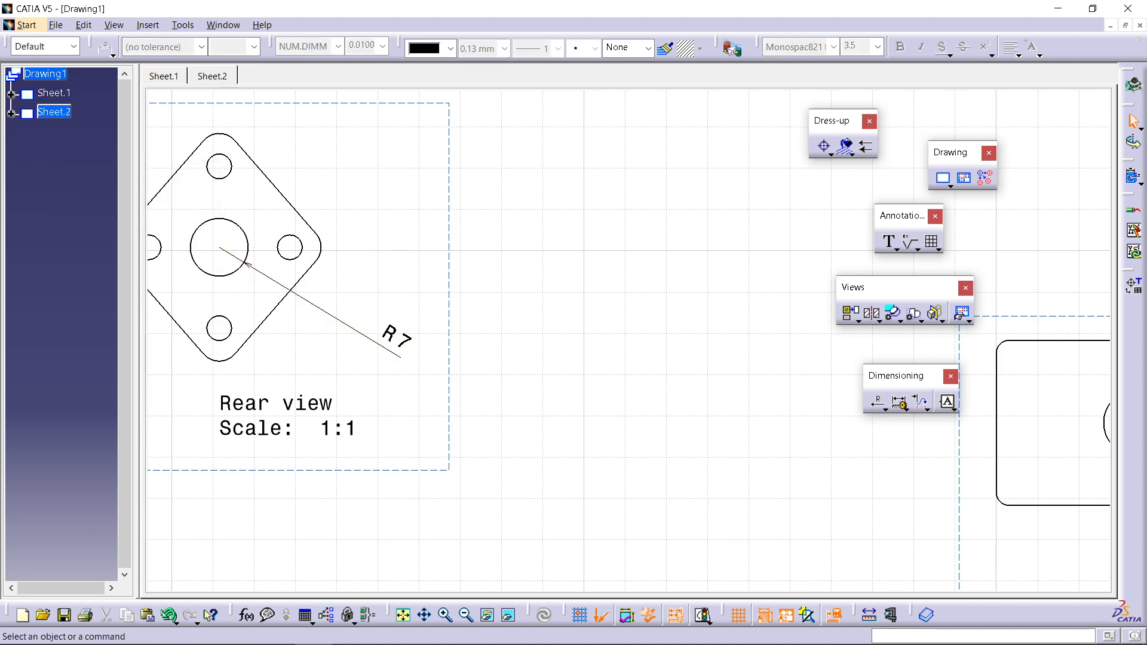
Step: Activate the rear view and add a diameter dimension to the upper small hole, placed outside the flange outline
{"action": "double_click", "coordinate": [449, 298]}
{"action": "middle_click_drag", "start_coordinate": [449, 299], "coordinate": [649, 411]}
{"action": "left_click", "coordinate": [716, 382]}
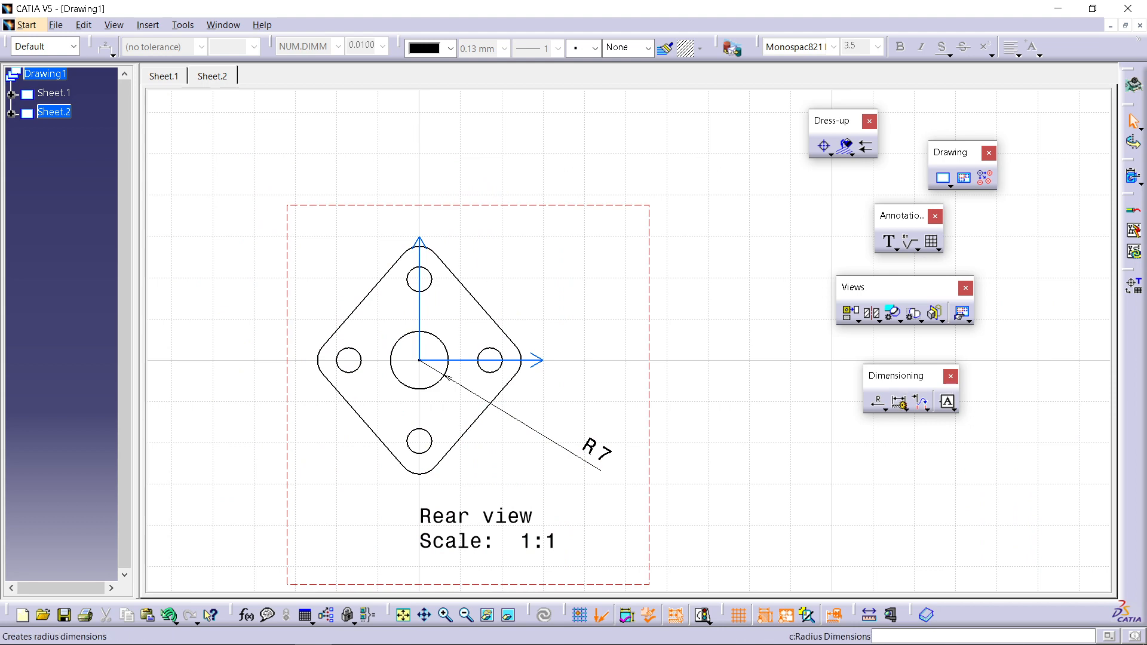
{"action": "left_click", "coordinate": [884, 408]}
{"action": "left_click", "coordinate": [1015, 420]}
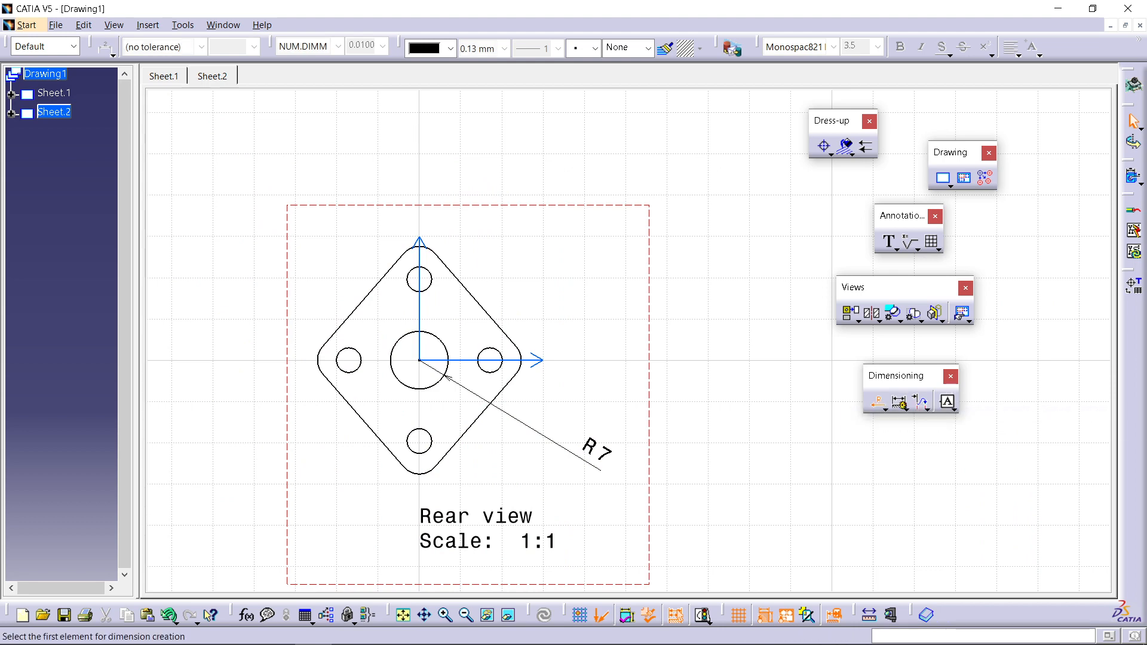
{"action": "left_click", "coordinate": [431, 283]}
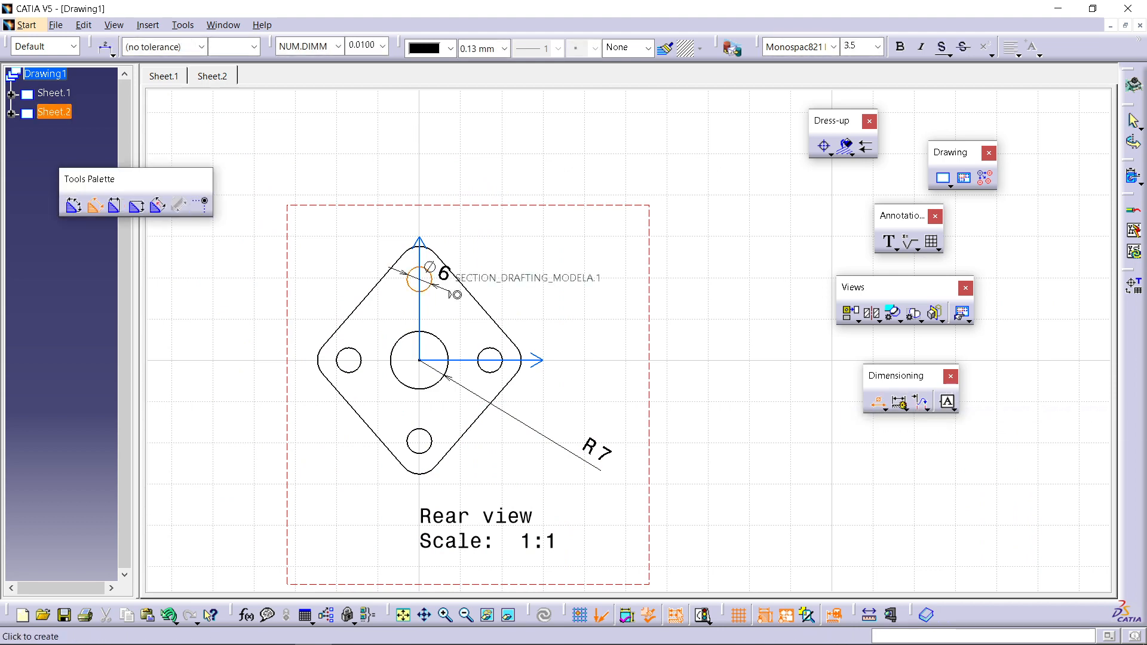
{"action": "left_click", "coordinate": [556, 254]}
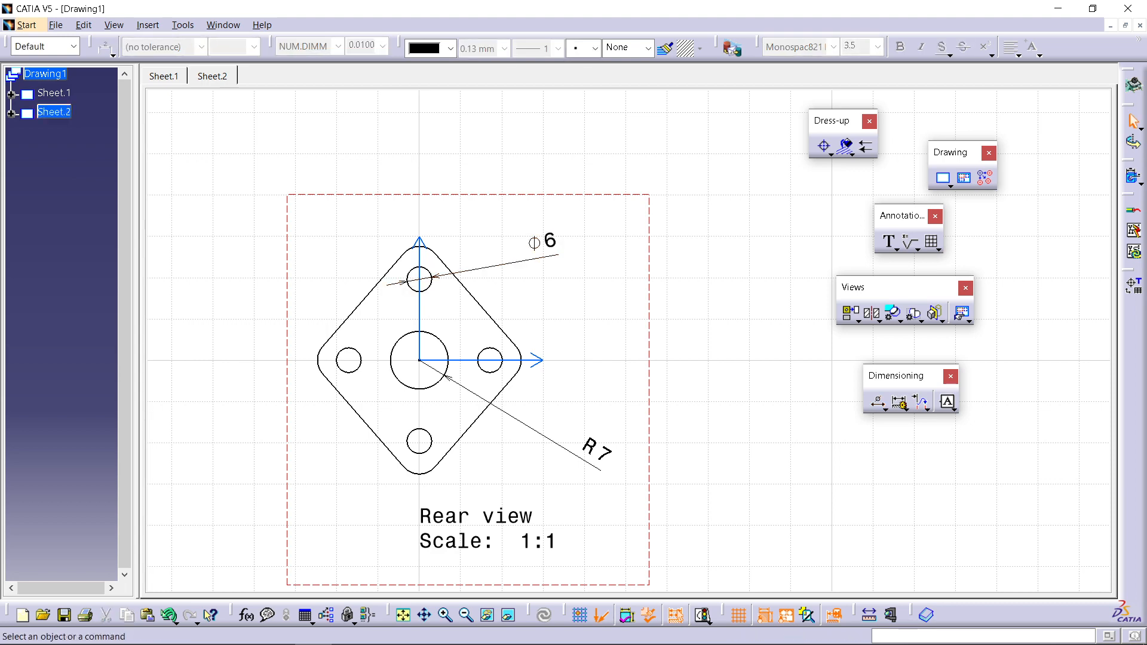
Step: Add a Length x Length chamfer dimension to the right view's sloped upper corner, placed outside the part beside the width dimension
{"action": "left_click", "coordinate": [882, 408]}
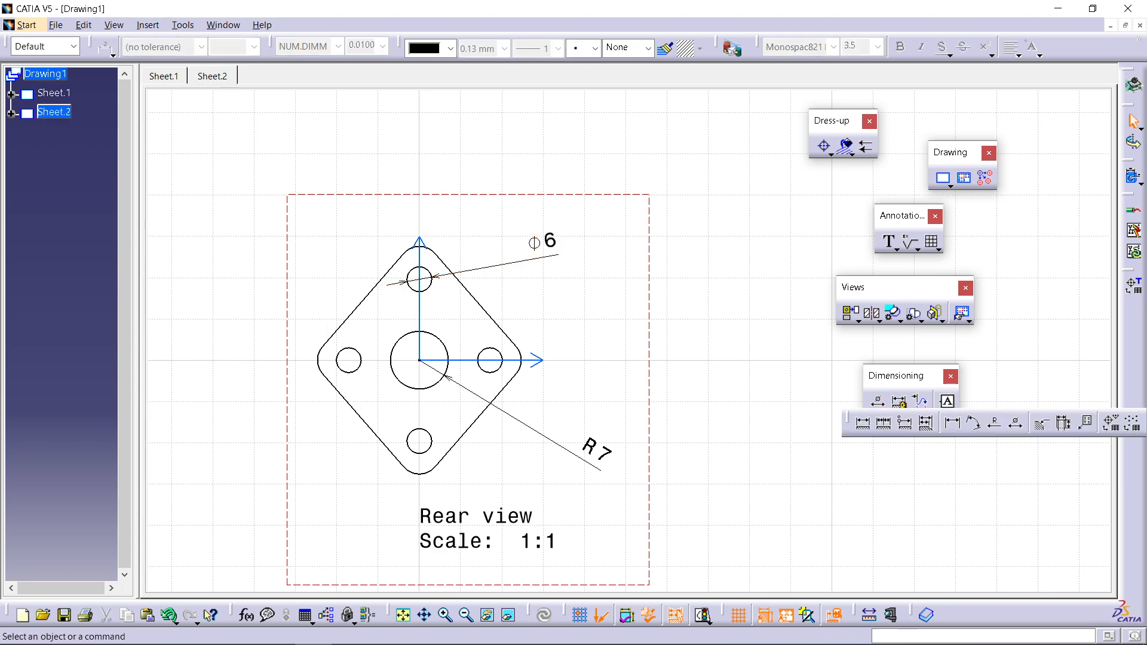
{"action": "left_click", "coordinate": [1042, 423]}
{"action": "mouse_move", "coordinate": [1051, 517]}
{"action": "middle_mouse_down"}
{"action": "mouse_move", "coordinate": [838, 515]}
{"action": "mouse_move", "coordinate": [373, 413]}
{"action": "mouse_move", "coordinate": [91, 208]}
{"action": "mouse_move", "coordinate": [376, 36]}
{"action": "middle_mouse_up"}
{"action": "middle_click_drag", "start_coordinate": [376, 394], "coordinate": [662, 299]}
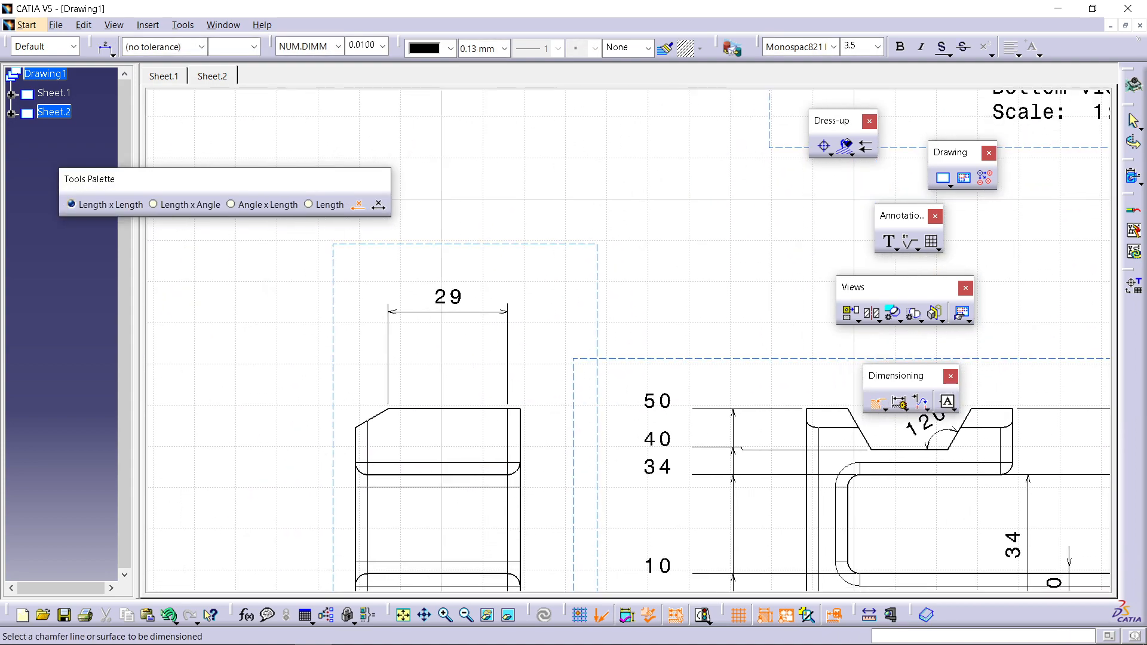
{"action": "middle_click_drag", "start_coordinate": [418, 430], "coordinate": [519, 350]}
{"action": "mouse_move", "coordinate": [657, 257]}
{"action": "middle_mouse_down"}
{"action": "mouse_move", "coordinate": [439, 455]}
{"action": "mouse_move", "coordinate": [524, 395]}
{"action": "mouse_move", "coordinate": [524, 549]}
{"action": "mouse_move", "coordinate": [524, 436]}
{"action": "mouse_move", "coordinate": [659, 297]}
{"action": "middle_mouse_up"}
{"action": "middle_click_drag", "start_coordinate": [627, 370], "coordinate": [627, 293]}
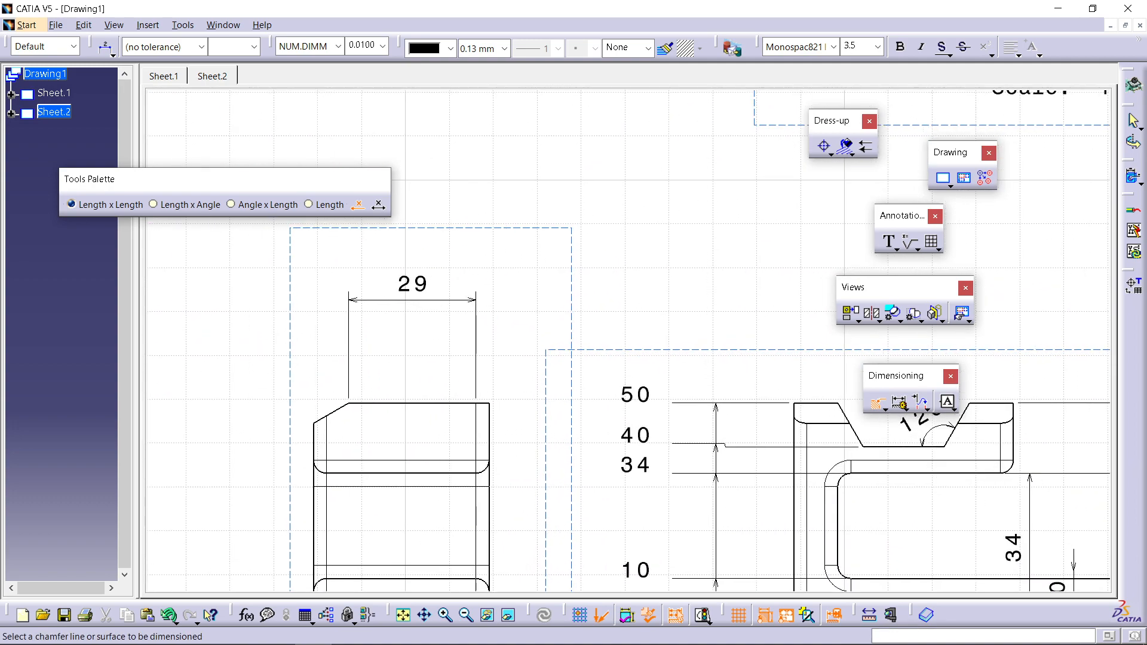
{"action": "left_click", "coordinate": [337, 410]}
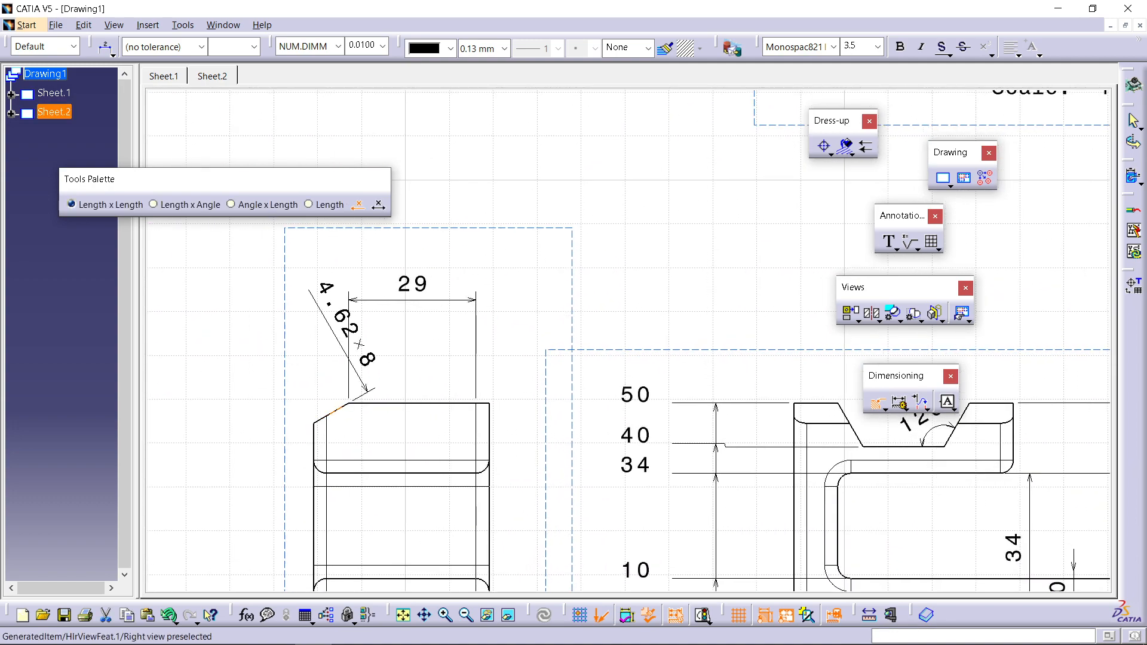
{"action": "left_click", "coordinate": [299, 324]}
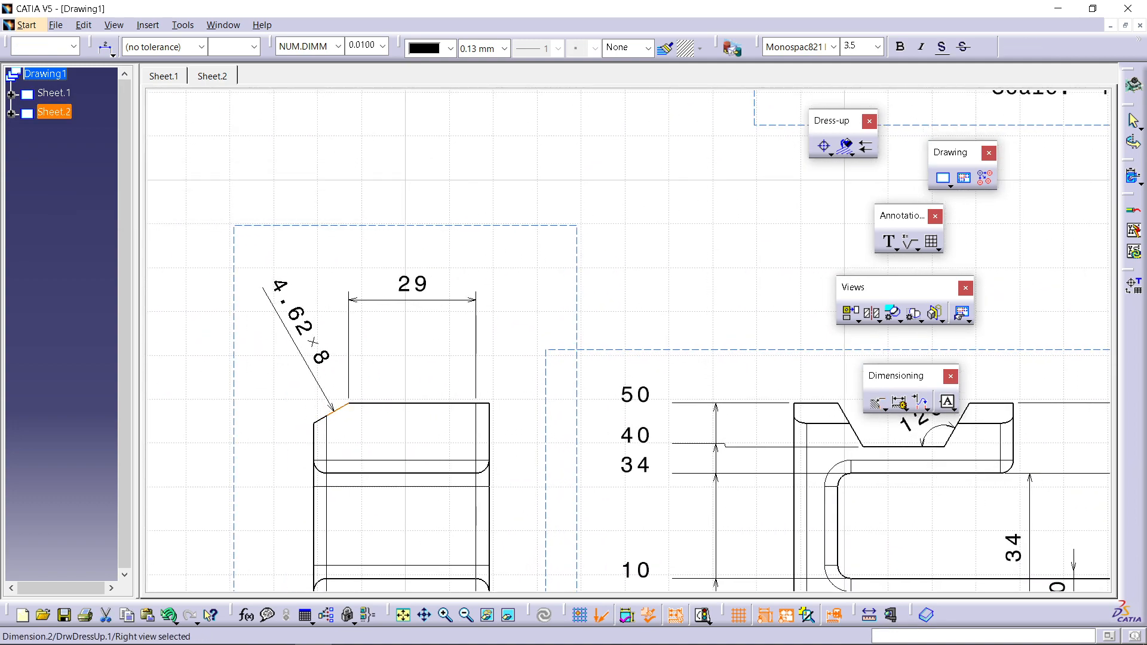
{"action": "left_click", "coordinate": [369, 392]}
{"action": "middle_click_drag", "start_coordinate": [413, 294], "coordinate": [412, 364]}
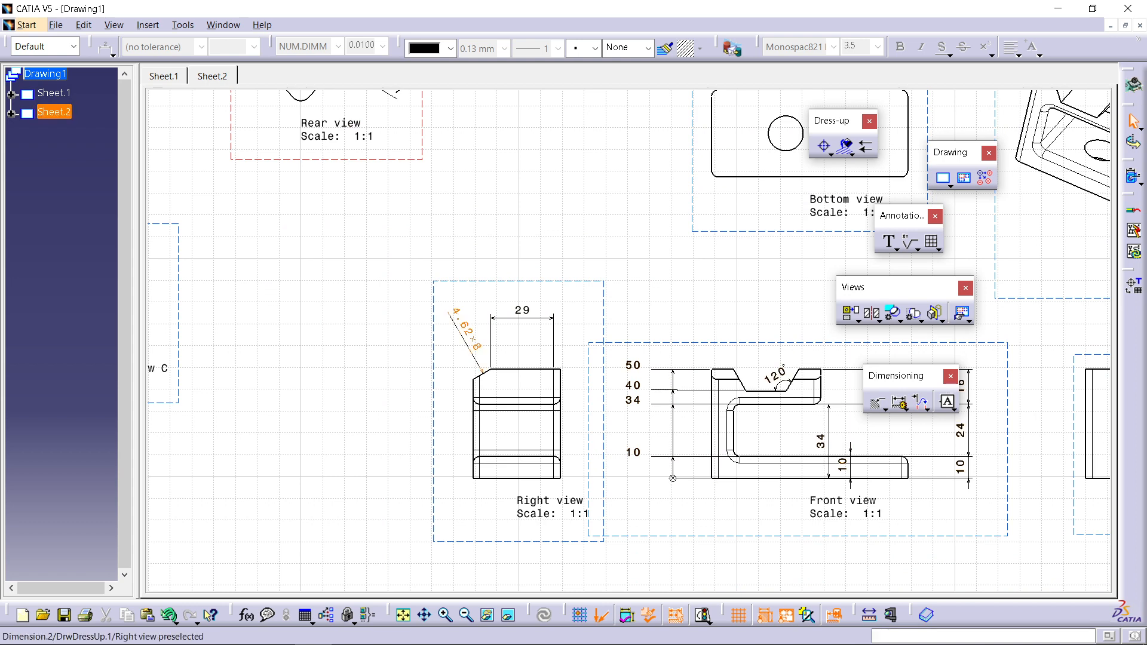
Step: Delete the chamfer dimension from the right view and make that view active
{"action": "right_click", "coordinate": [477, 359]}
{"action": "left_click", "coordinate": [516, 158]}
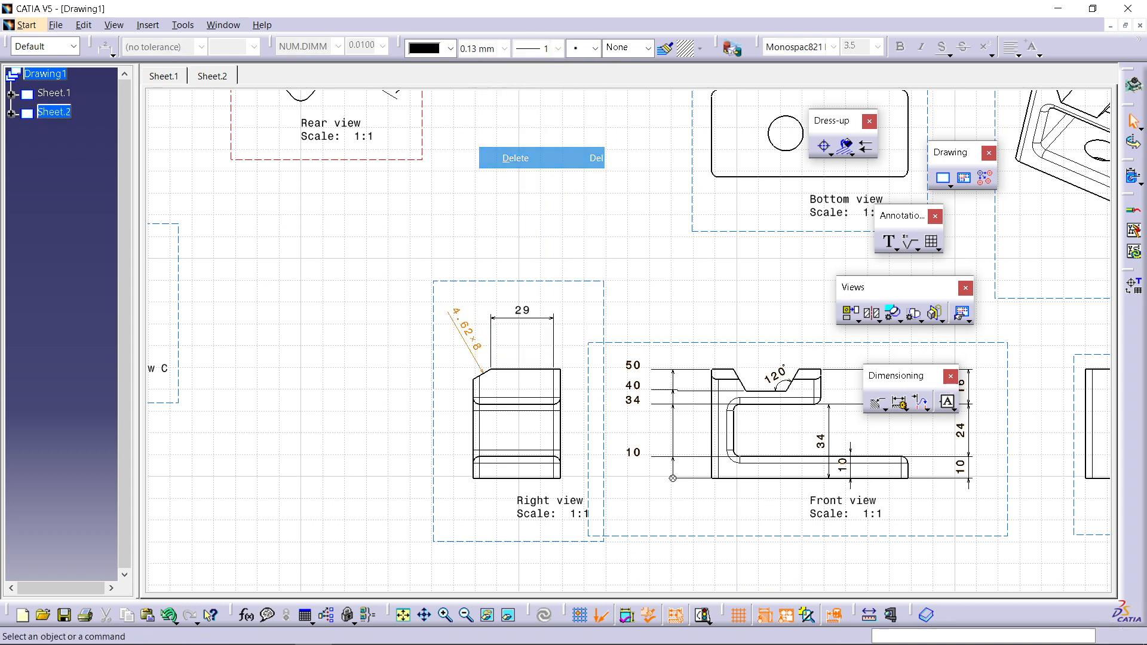
{"action": "left_click", "coordinate": [522, 283]}
{"action": "double_click", "coordinate": [522, 282]}
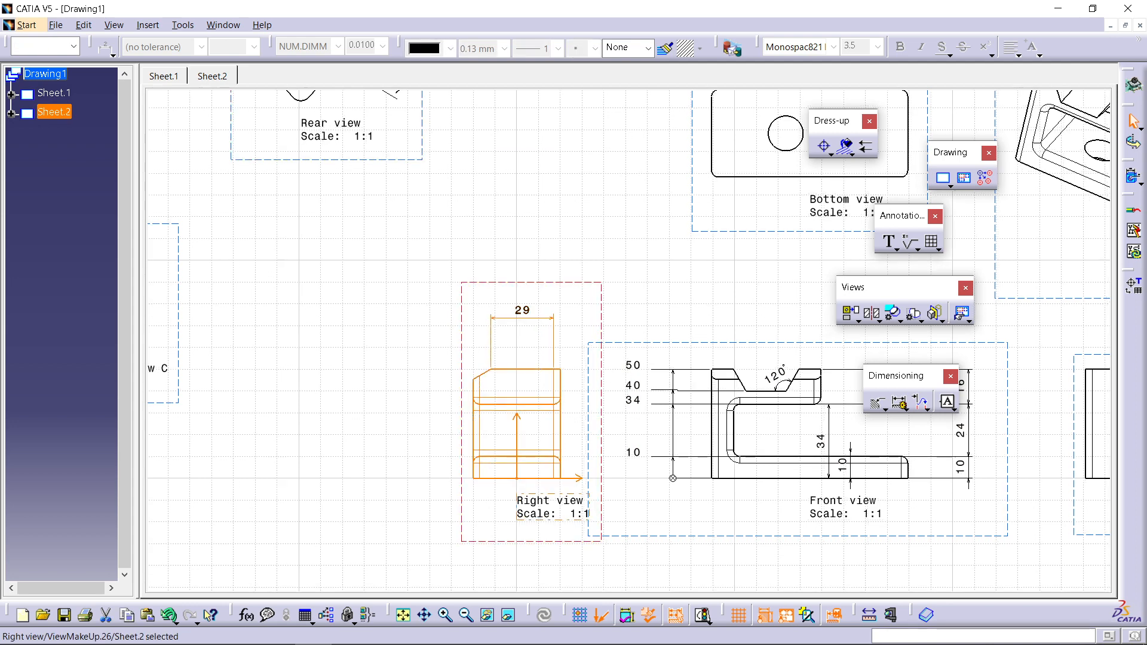
Step: Try to dimension the sloped chamfer edge in the right view with the general Dimensions command
{"action": "middle_click_drag", "start_coordinate": [514, 478], "coordinate": [1065, 104], "text": "ctrl"}
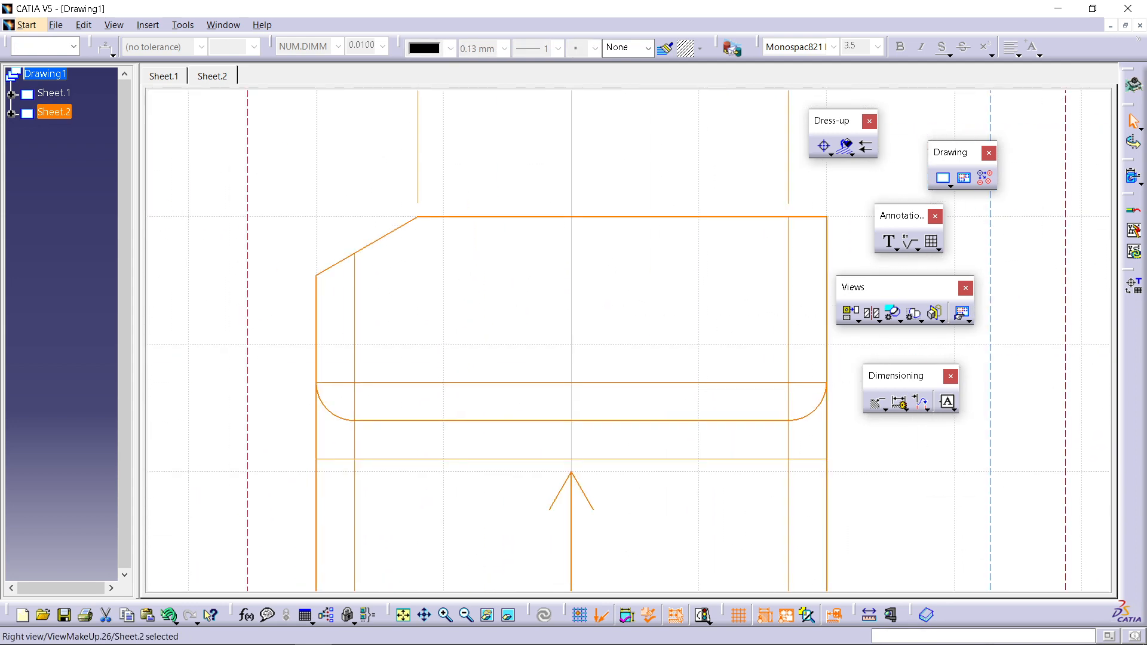
{"action": "left_click", "coordinate": [885, 409]}
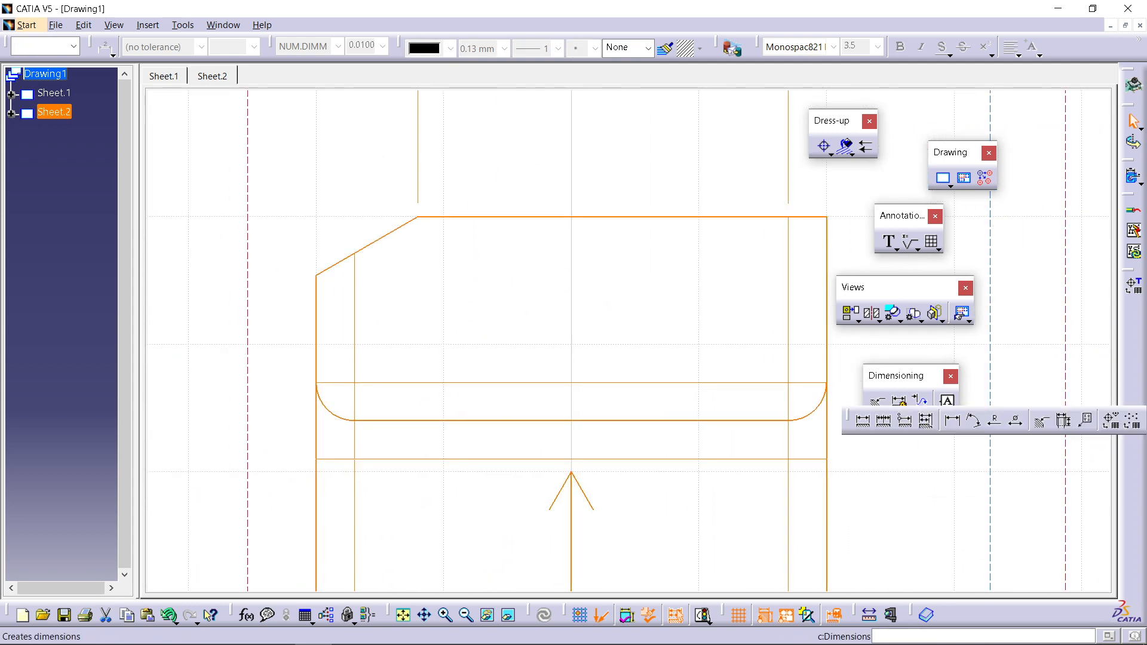
{"action": "left_click", "coordinate": [862, 420]}
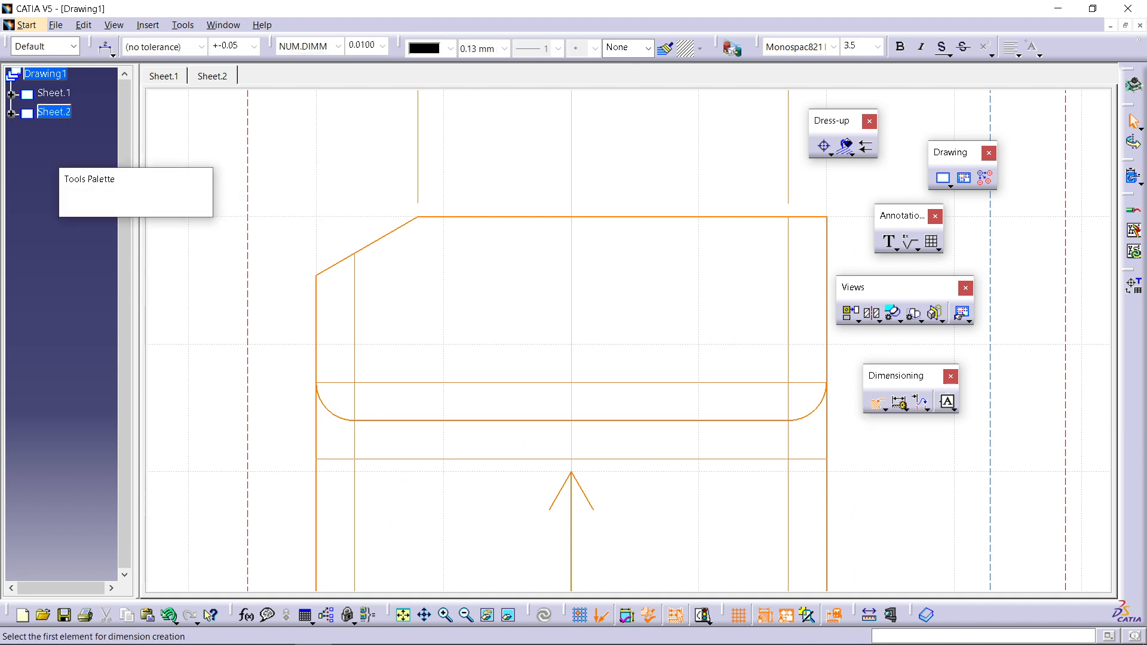
{"action": "left_click", "coordinate": [407, 247]}
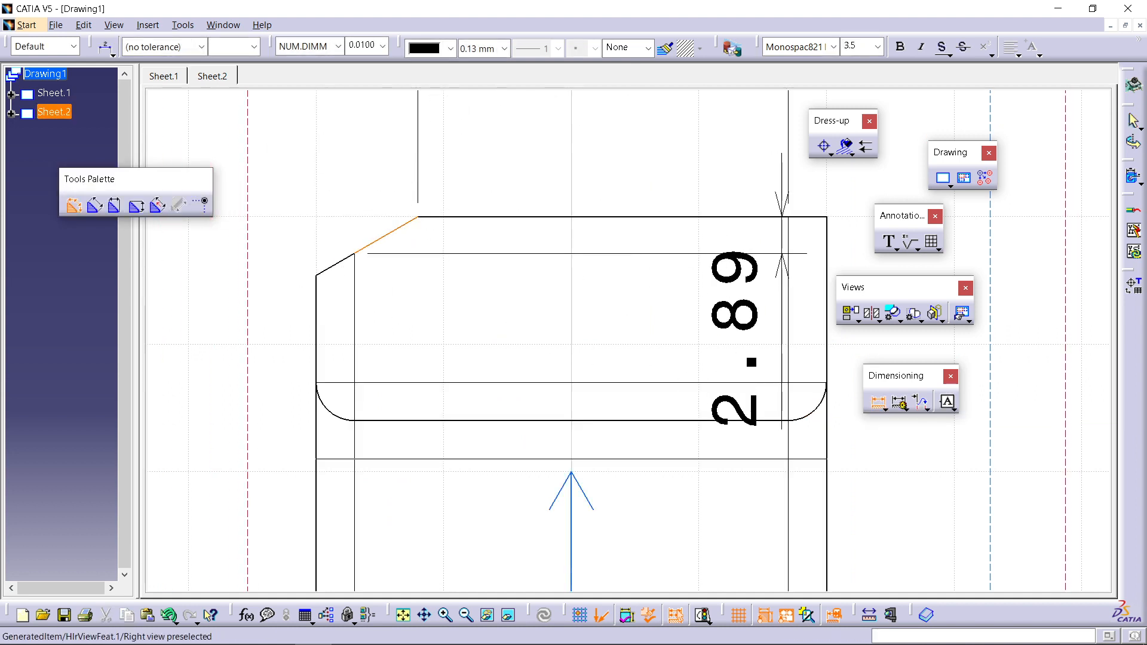
{"action": "left_click", "coordinate": [878, 403]}
{"action": "left_click", "coordinate": [879, 403]}
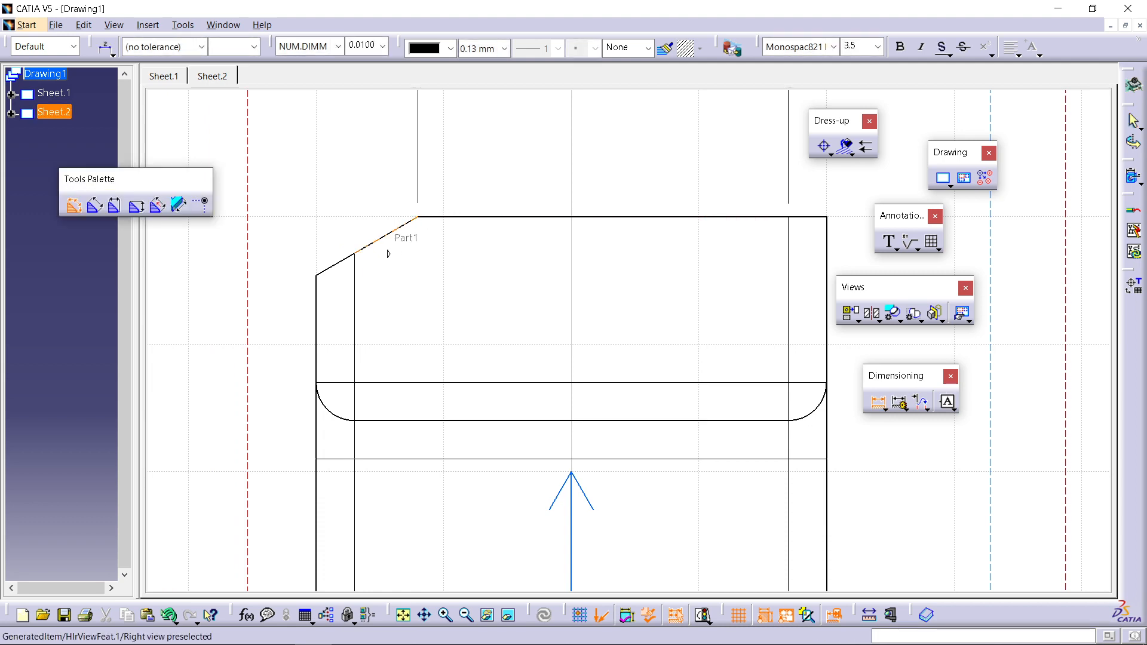
Step: Dimension the upper segment of the chamfer edge in the left view, placed parallel to the slope outside the part
{"action": "mouse_move", "coordinate": [657, 508]}
{"action": "middle_mouse_down"}
{"action": "mouse_move", "coordinate": [448, 171]}
{"action": "mouse_move", "coordinate": [448, 346]}
{"action": "middle_mouse_up"}
{"action": "middle_click_drag", "start_coordinate": [597, 358], "coordinate": [495, 424]}
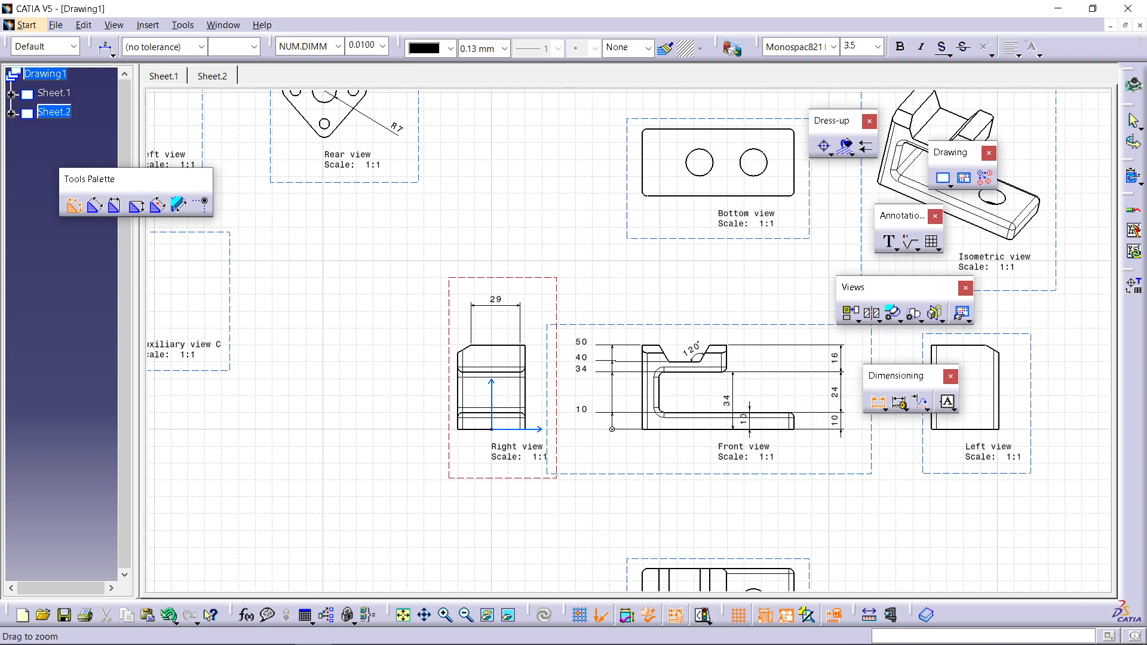
{"action": "middle_click_drag", "start_coordinate": [627, 478], "coordinate": [627, 305], "text": "ctrl"}
{"action": "middle_click_drag", "start_coordinate": [717, 478], "coordinate": [514, 381]}
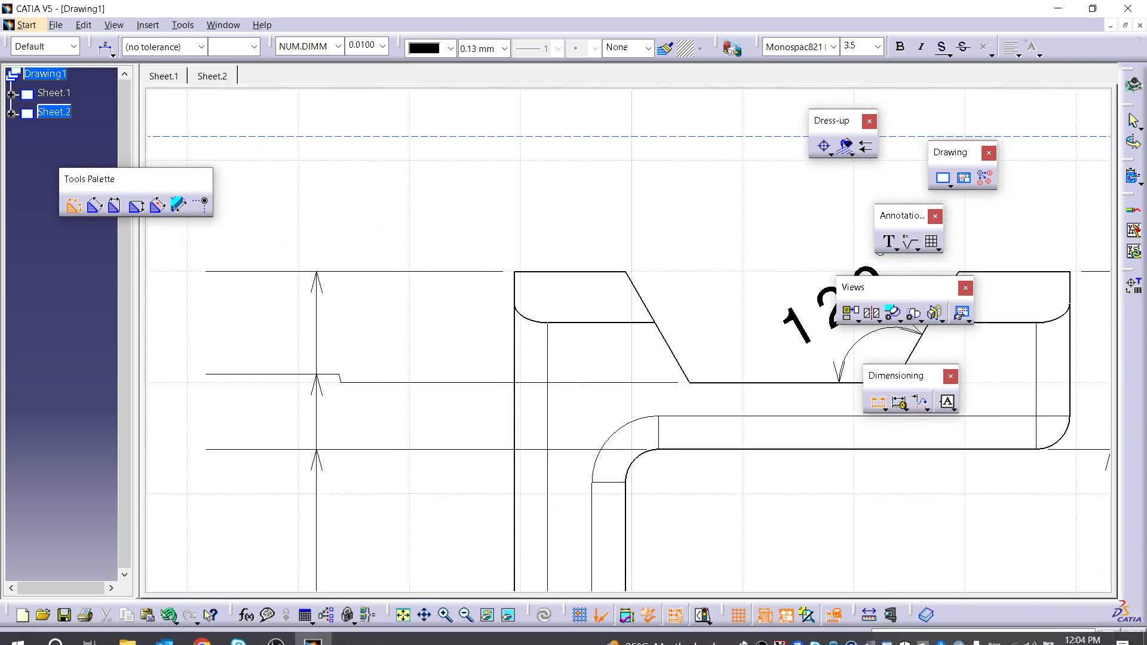
{"action": "middle_click_drag", "start_coordinate": [647, 307], "coordinate": [645, 454]}
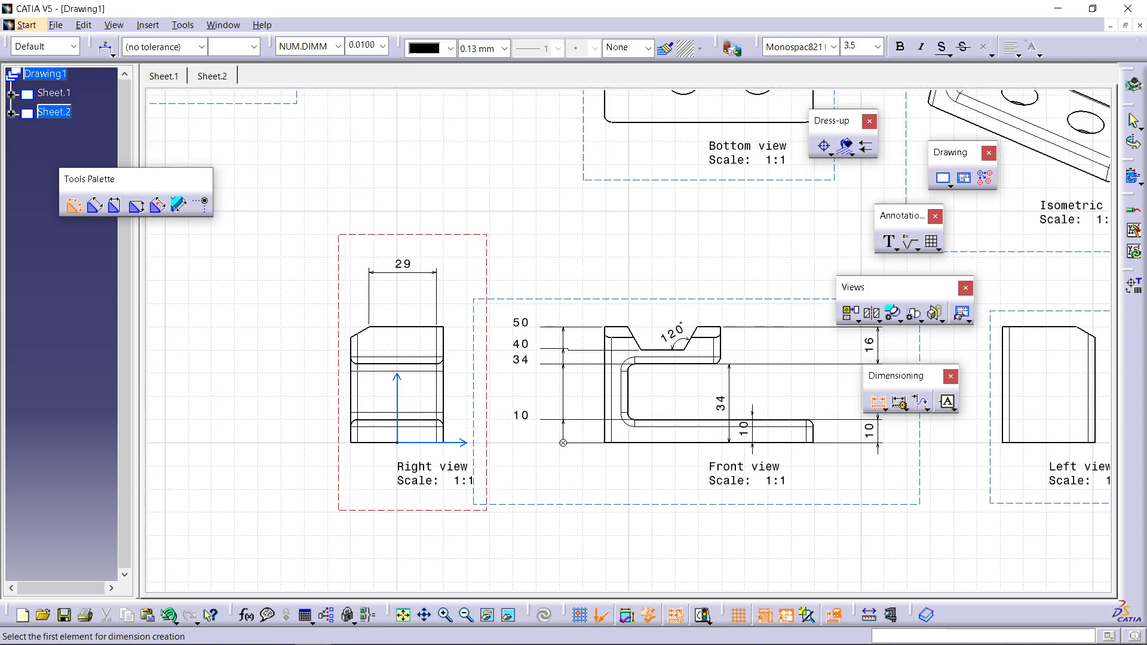
{"action": "mouse_move", "coordinate": [836, 298]}
{"action": "middle_mouse_down"}
{"action": "mouse_move", "coordinate": [634, 409]}
{"action": "mouse_move", "coordinate": [379, 441]}
{"action": "mouse_move", "coordinate": [380, 372]}
{"action": "middle_mouse_up"}
{"action": "middle_click_drag", "start_coordinate": [597, 568], "coordinate": [597, 92]}
{"action": "middle_click_drag", "start_coordinate": [597, 93], "coordinate": [557, 540]}
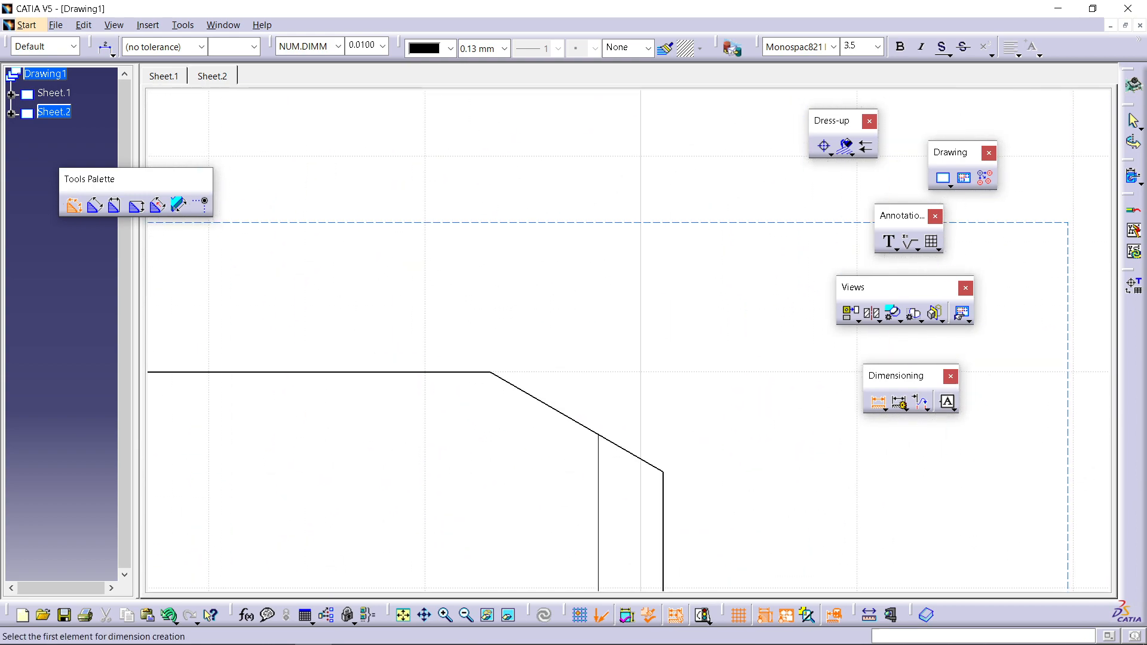
{"action": "left_click", "coordinate": [568, 416]}
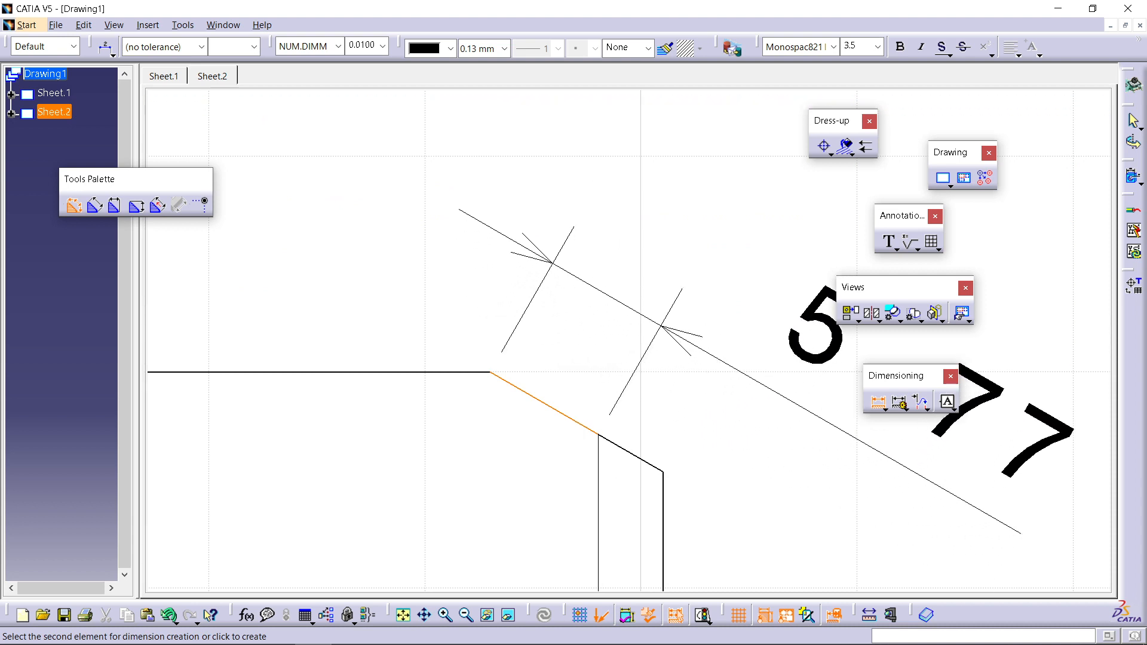
{"action": "left_click", "coordinate": [600, 307]}
{"action": "left_click", "coordinate": [740, 251]}
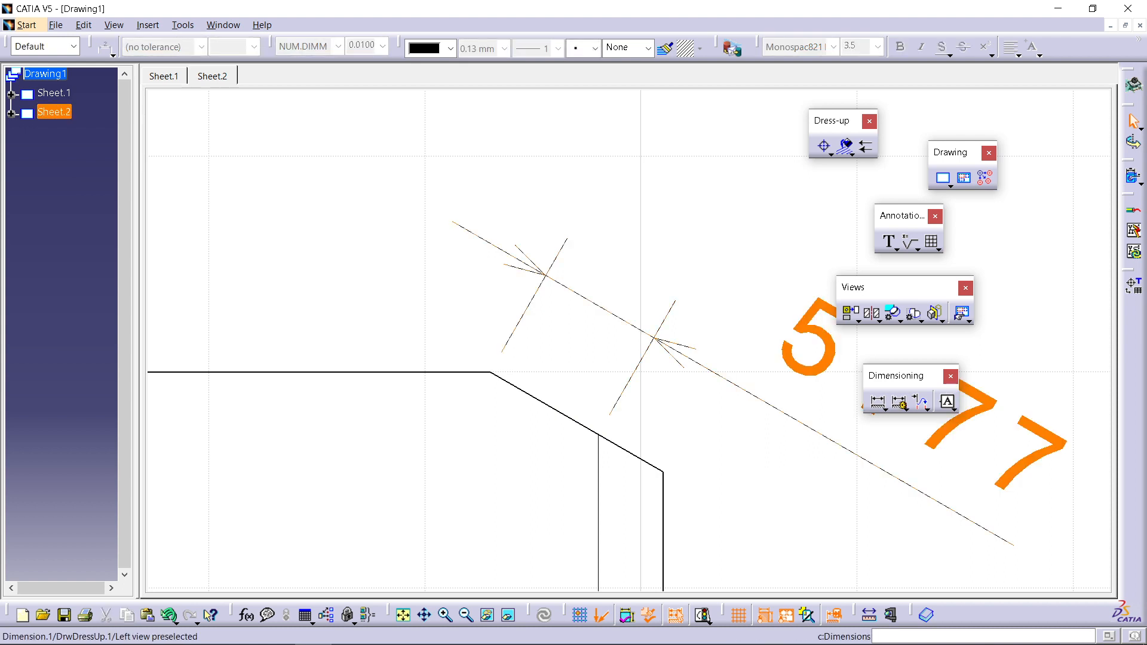
{"action": "left_click", "coordinate": [886, 410]}
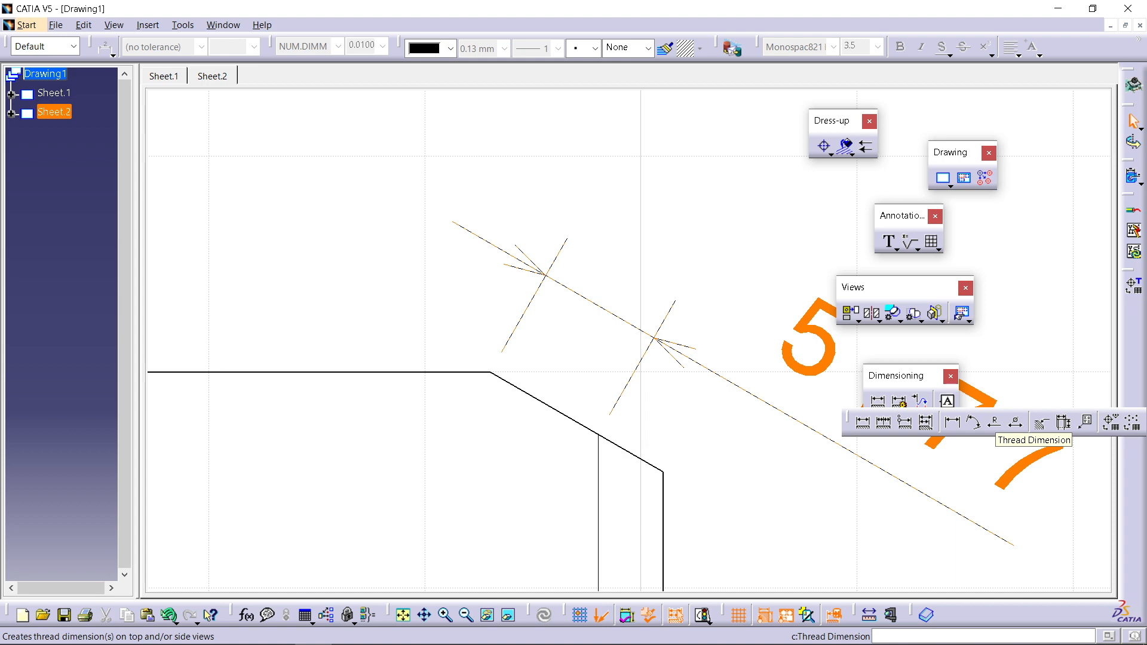
{"action": "left_click", "coordinate": [1063, 422]}
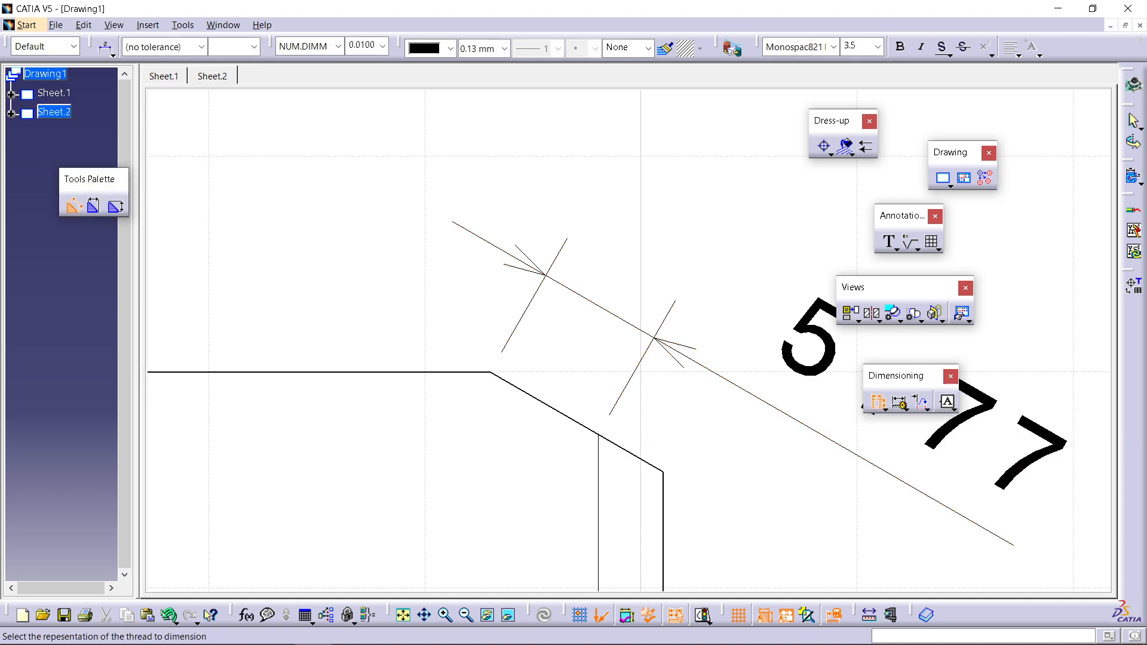
{"action": "middle_click_drag", "start_coordinate": [633, 299], "coordinate": [633, 478], "text": "ctrl"}
{"action": "middle_click_drag", "start_coordinate": [633, 478], "coordinate": [829, 158]}
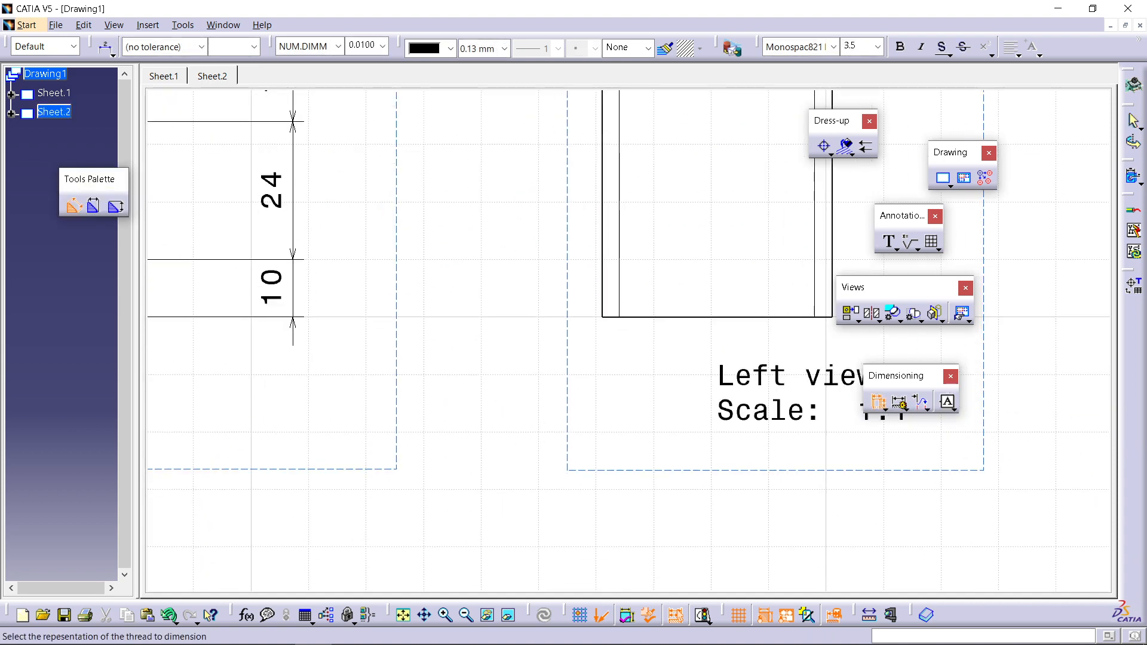
{"action": "middle_click_drag", "start_coordinate": [743, 159], "coordinate": [546, 359]}
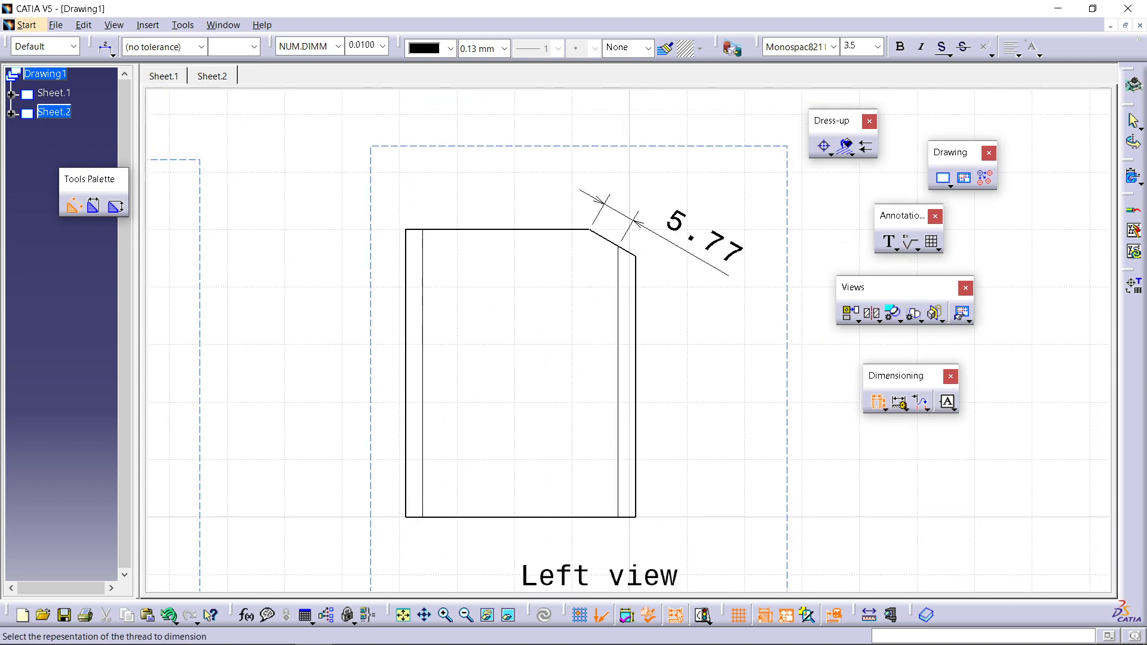
{"action": "left_click", "coordinate": [885, 410]}
{"action": "left_click", "coordinate": [883, 411]}
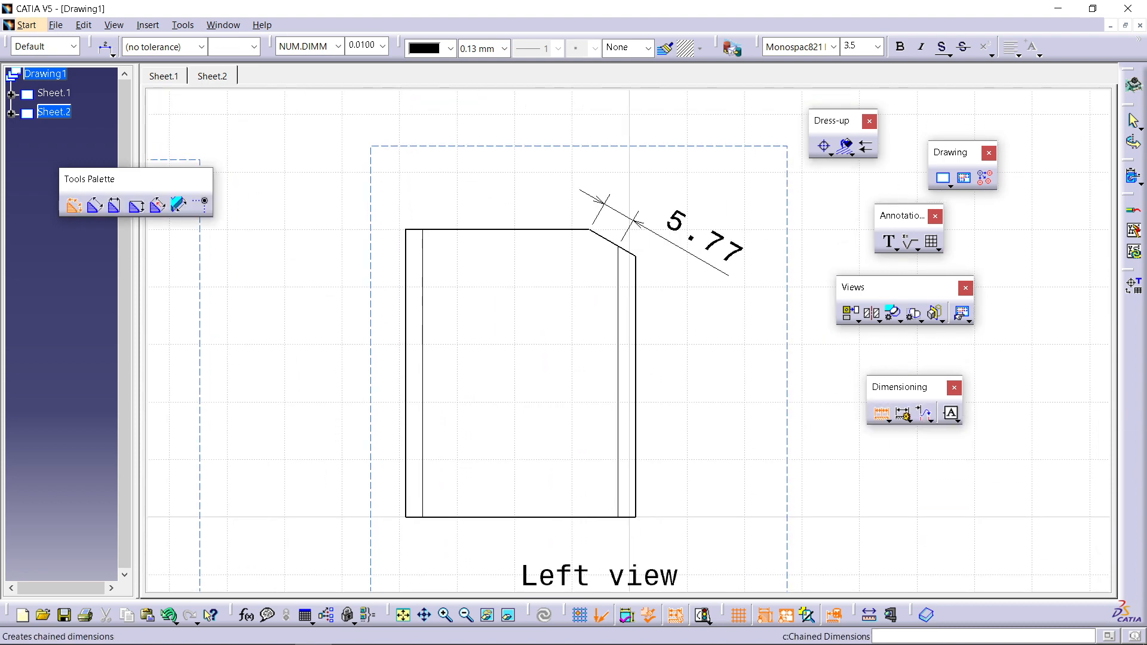
{"action": "left_click", "coordinate": [883, 411]}
{"action": "double_click", "coordinate": [787, 383]}
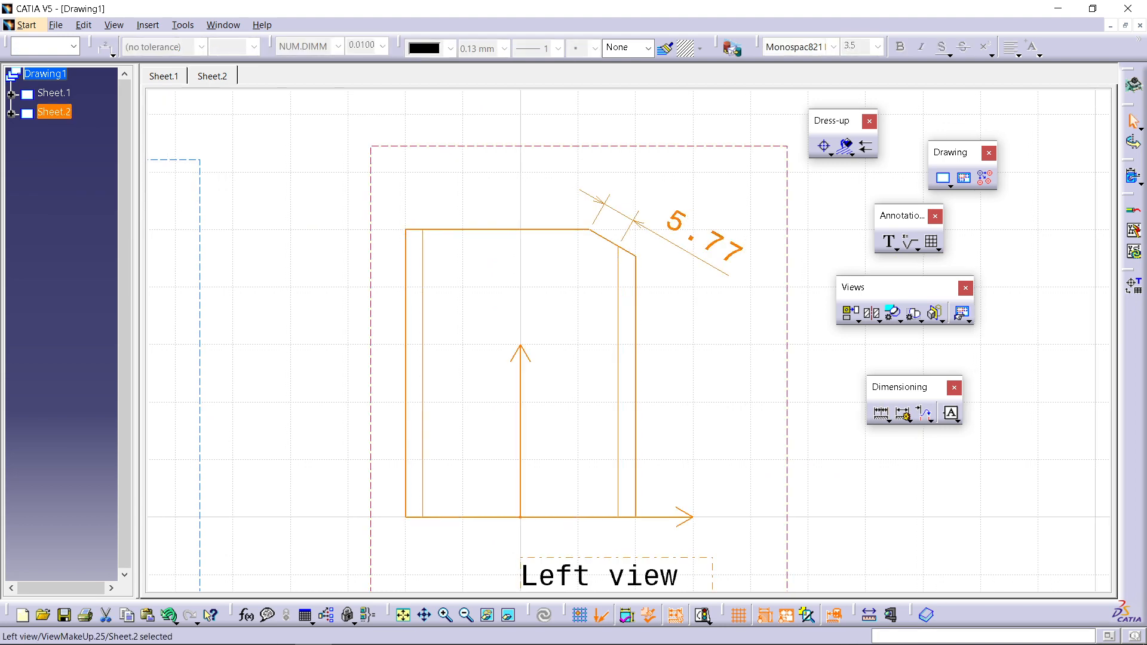
Step: Open the part Ex-1_Thread_and_Tap.CATPart from the Treade & Tap folder under Part Design3DXML, DressUp Feature
{"action": "left_click", "coordinate": [55, 25]}
{"action": "left_click", "coordinate": [86, 88]}
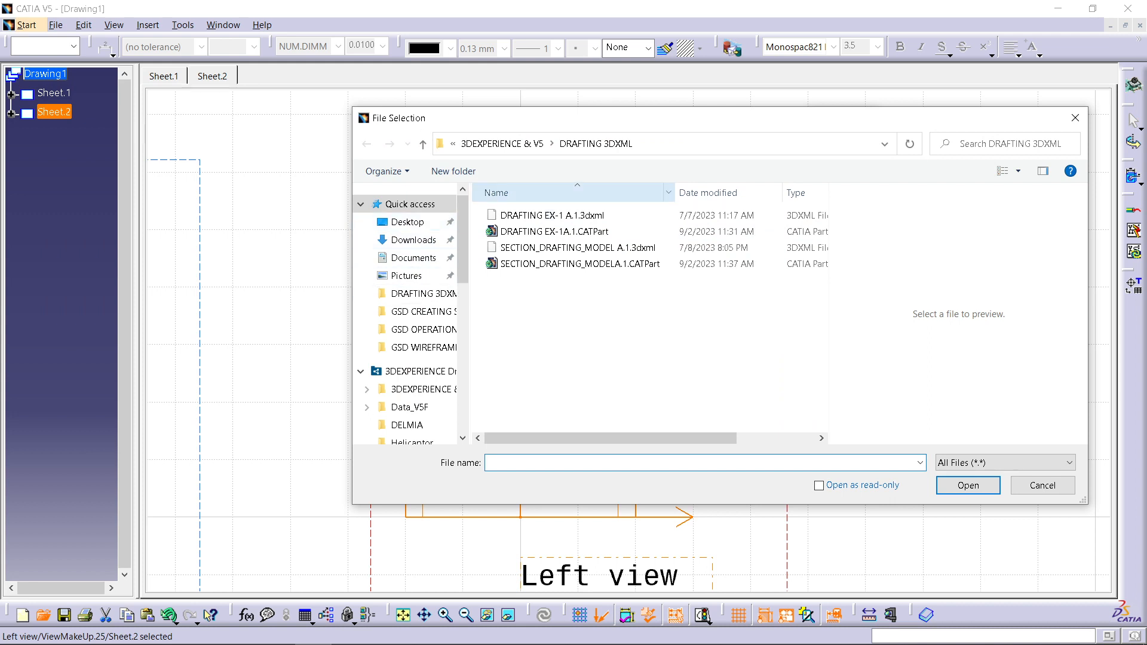
{"action": "left_click", "coordinate": [501, 143]}
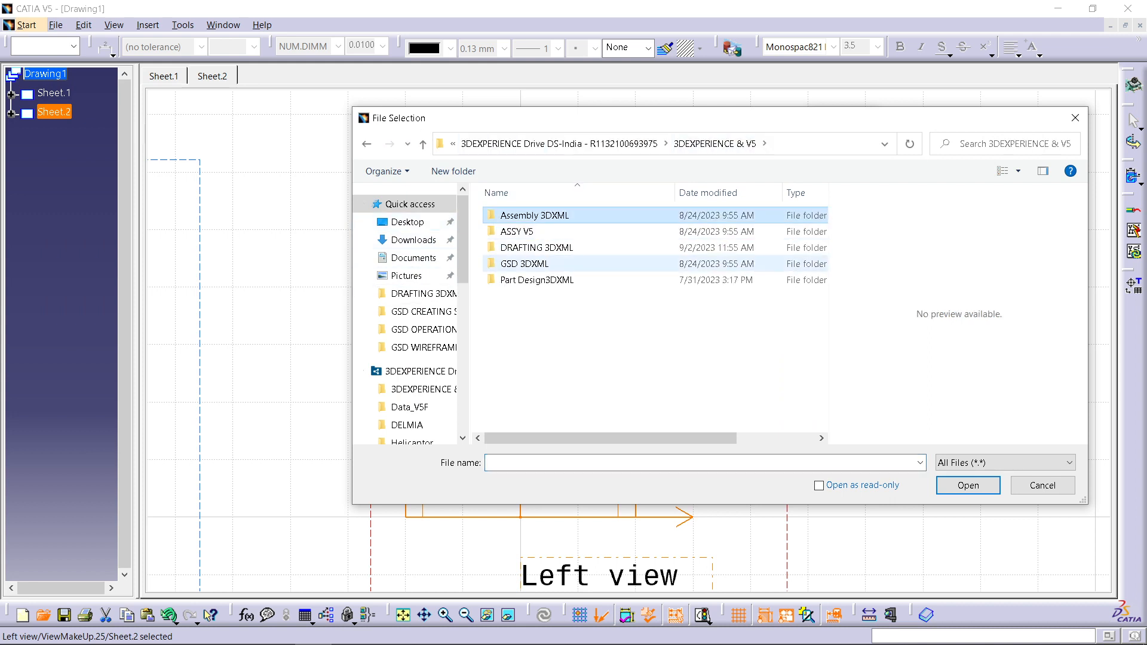
{"action": "double_click", "coordinate": [537, 279]}
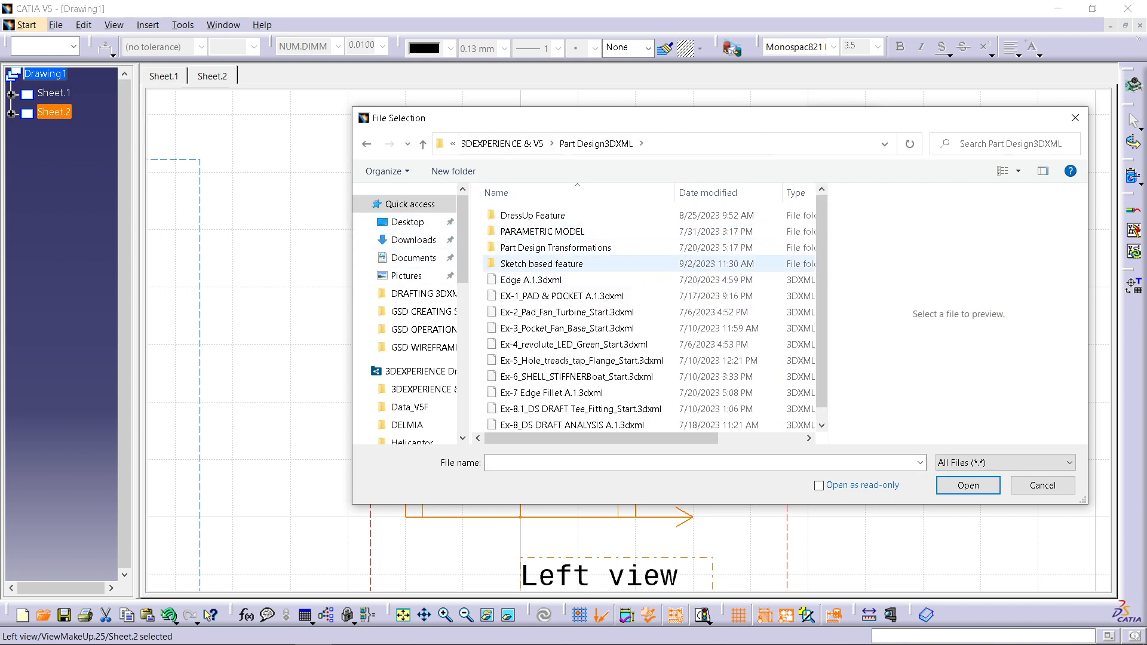
{"action": "double_click", "coordinate": [556, 248]}
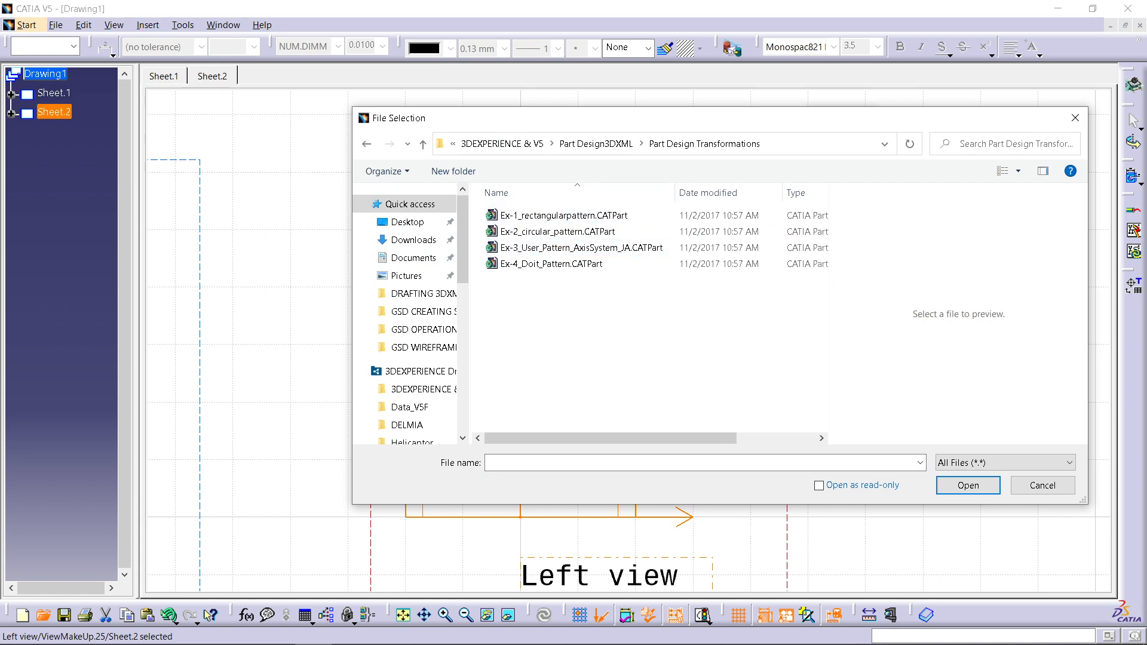
{"action": "left_click", "coordinate": [596, 143]}
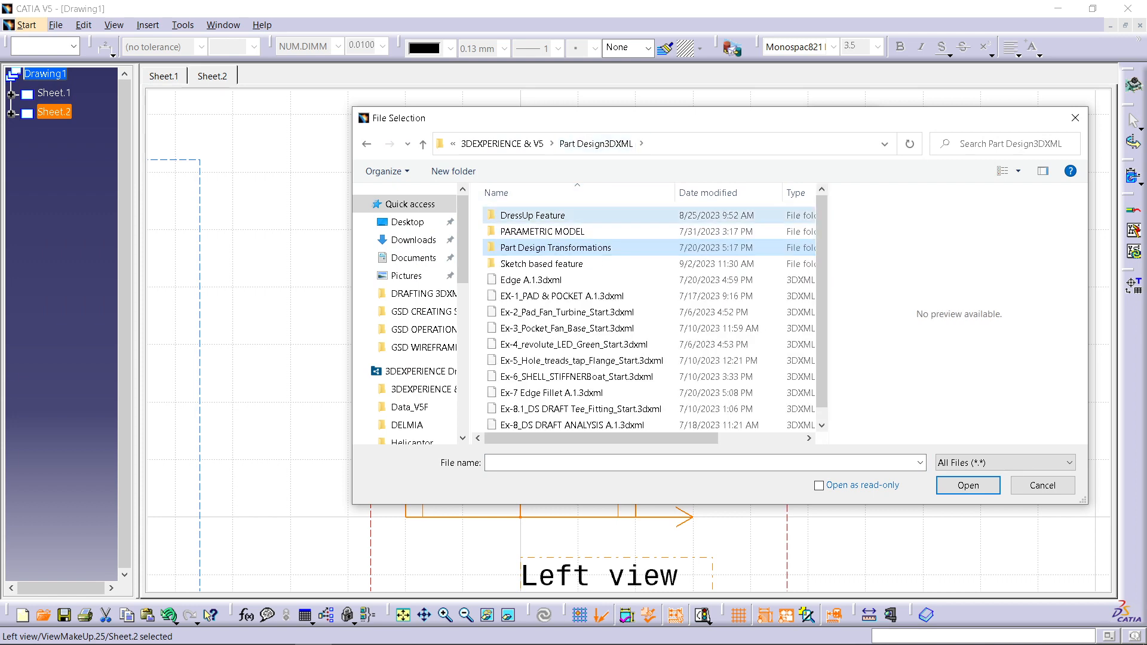
{"action": "double_click", "coordinate": [520, 215]}
{"action": "double_click", "coordinate": [525, 280]}
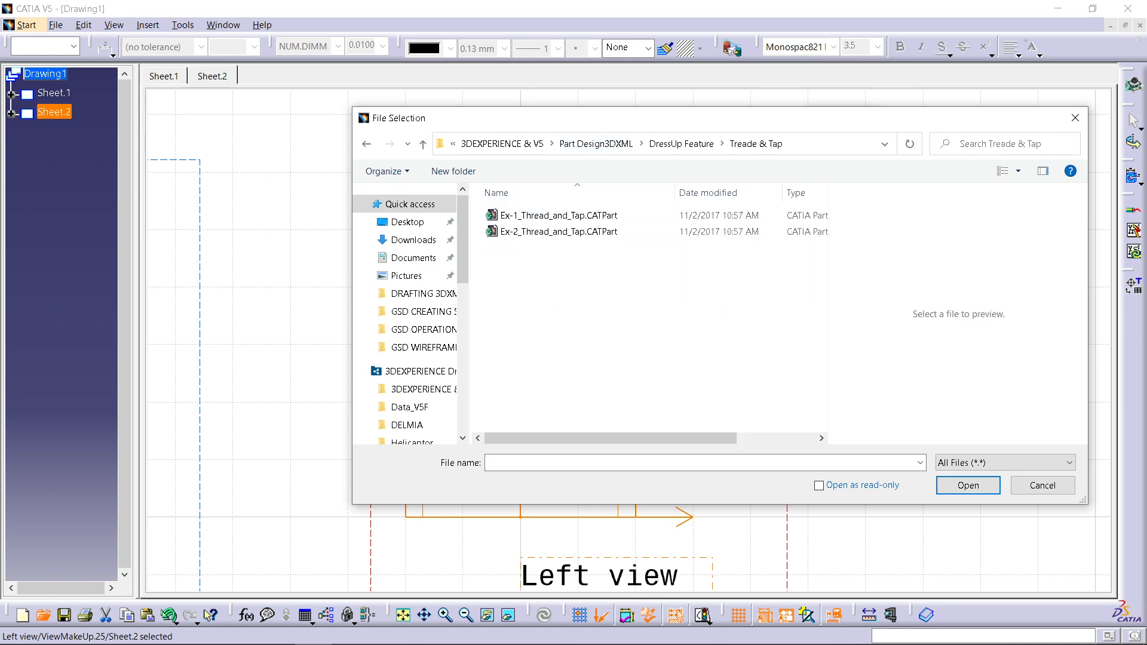
{"action": "left_click", "coordinate": [559, 231]}
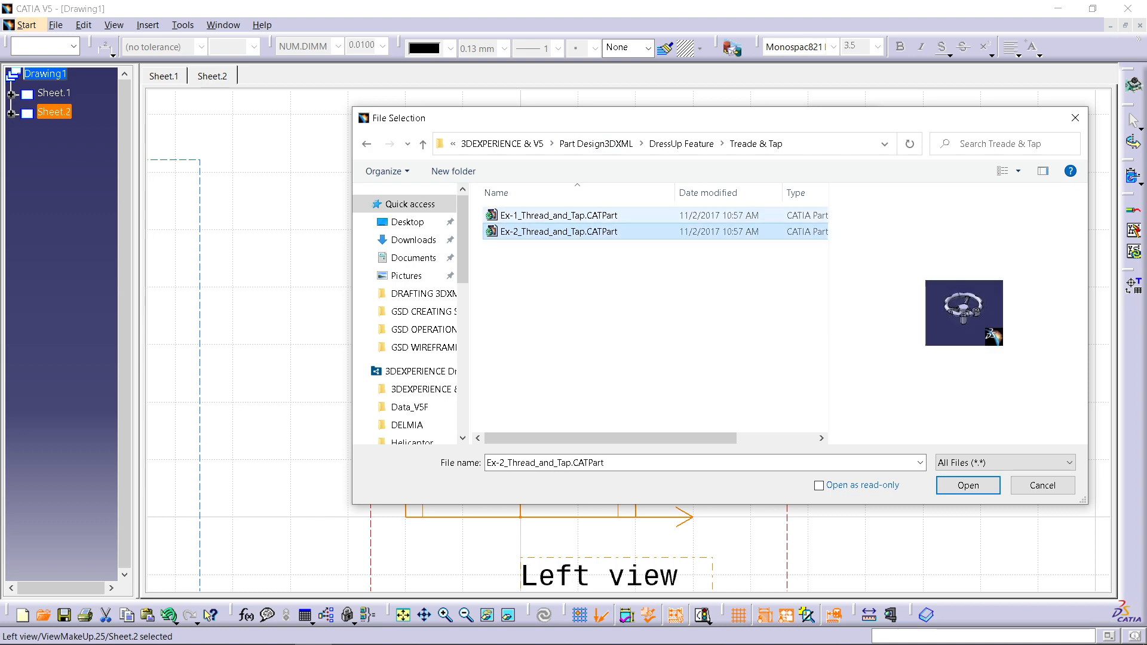
{"action": "left_click", "coordinate": [558, 216]}
{"action": "left_click", "coordinate": [967, 485]}
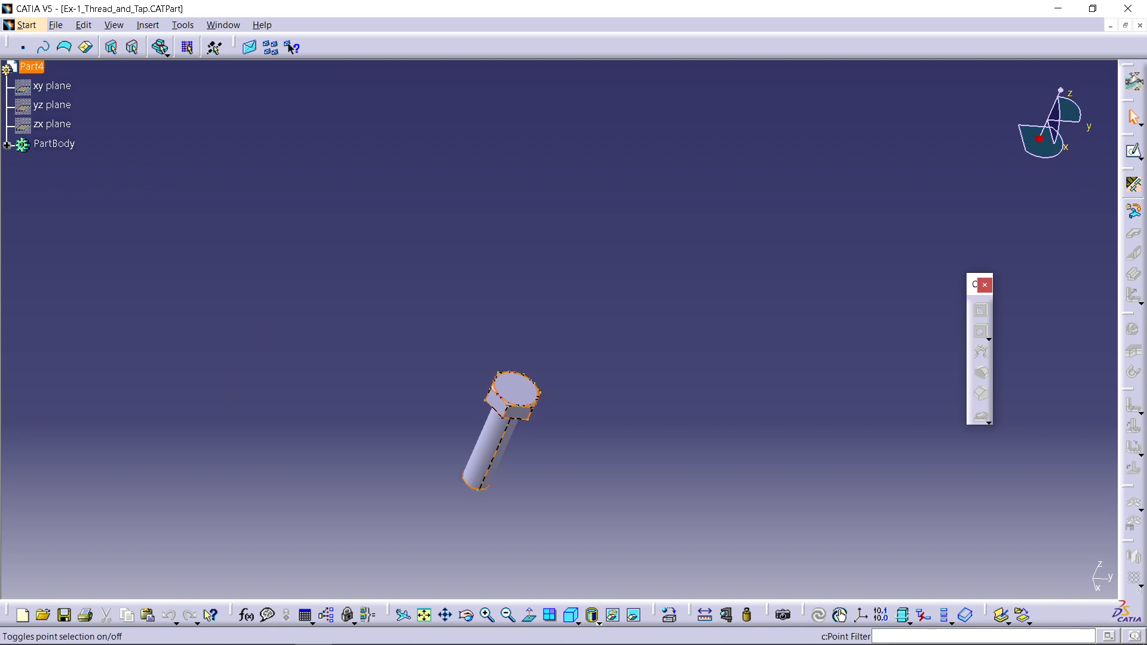
Step: Switch the bolt part to the Part Design workbench
{"action": "left_click", "coordinate": [27, 25]}
{"action": "mouse_move", "coordinate": [78, 116]}
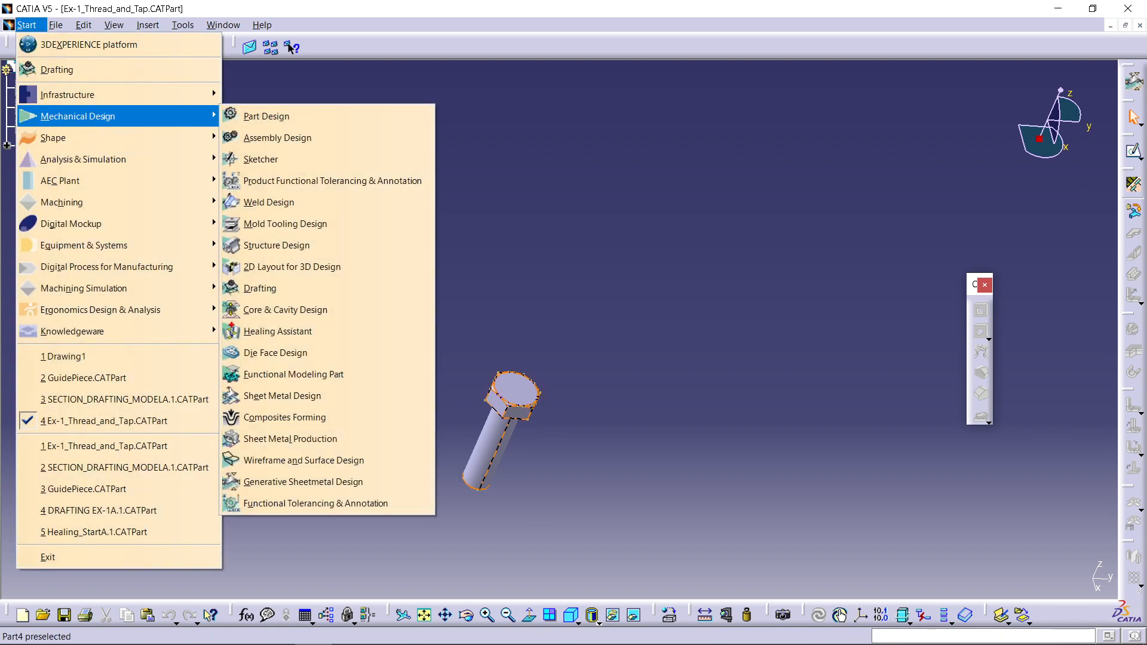
{"action": "left_click", "coordinate": [266, 116]}
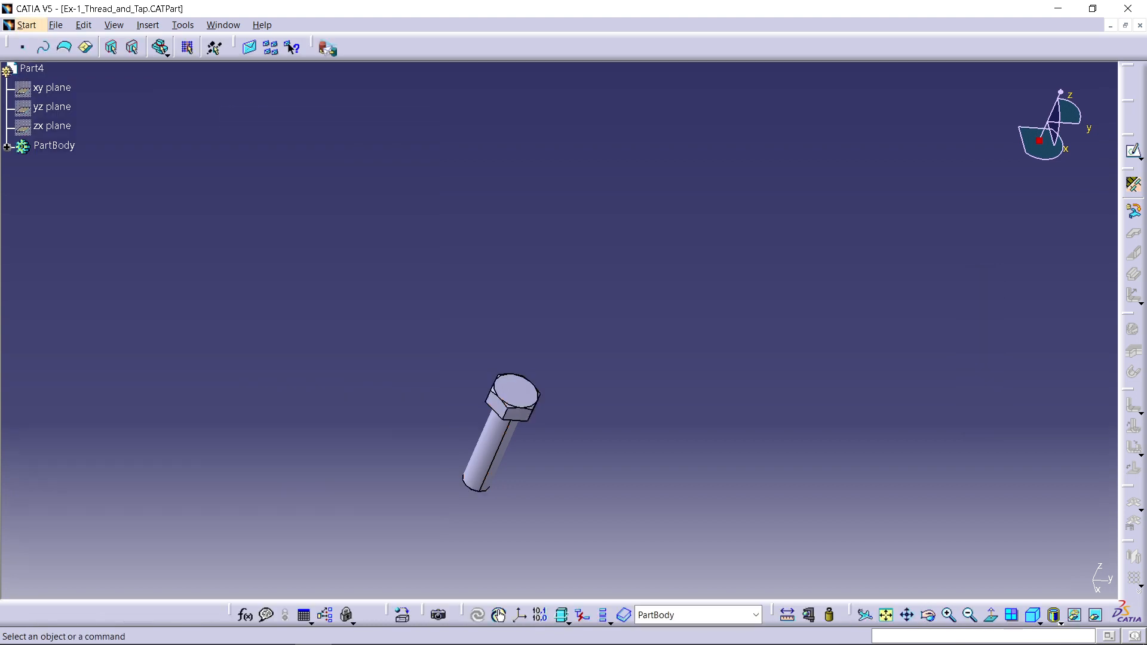
Step: Define a thread on the bolt's cylindrical shank, limited by the underside of the head and reversed to run along the shank
{"action": "middle_click_drag", "start_coordinate": [532, 460], "coordinate": [532, 418]}
{"action": "middle_click_drag", "start_coordinate": [532, 418], "coordinate": [554, 236]}
{"action": "left_click", "coordinate": [1133, 513]}
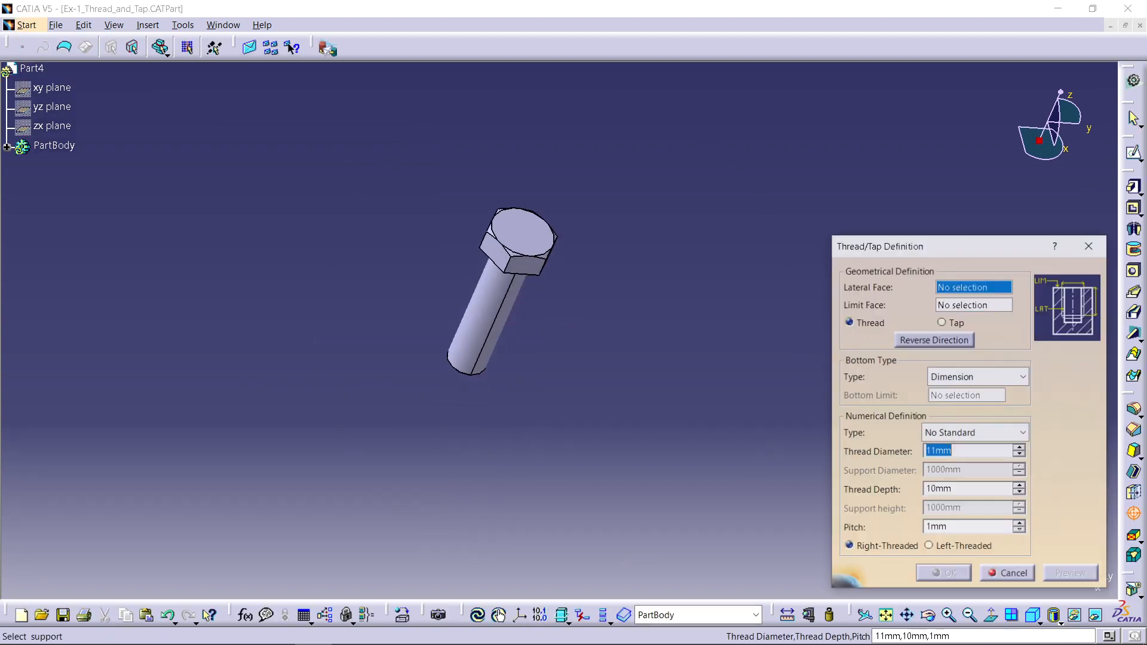
{"action": "left_click", "coordinate": [492, 315]}
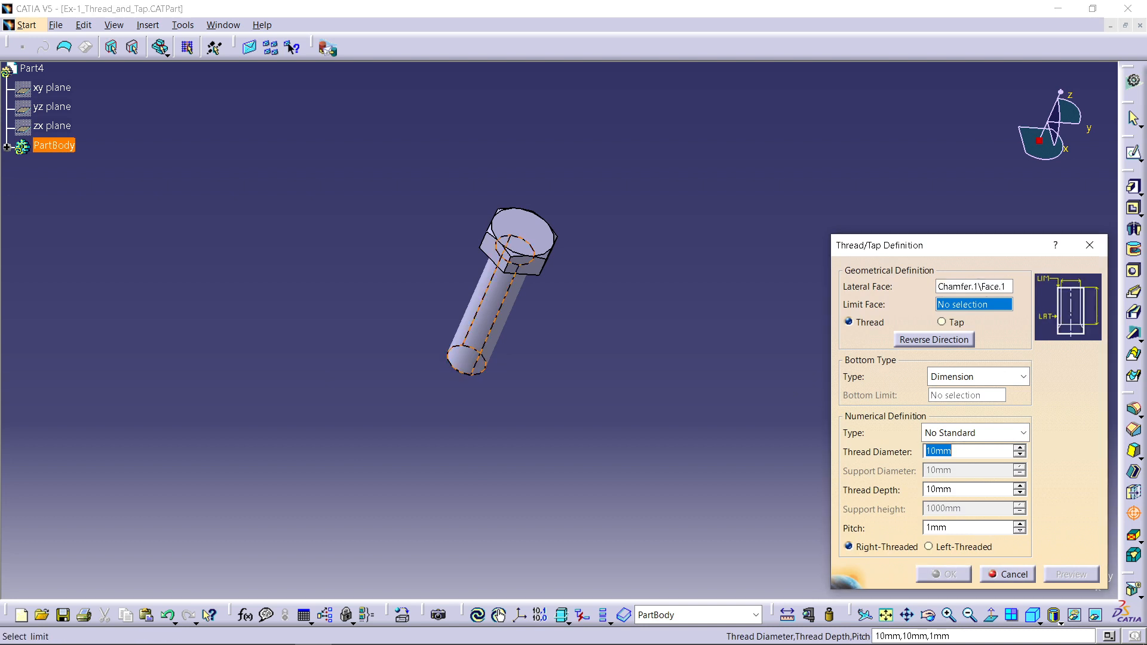
{"action": "middle_click_drag", "start_coordinate": [492, 323], "coordinate": [585, 96]}
{"action": "scroll", "coordinate": [586, 95], "scroll_direction": "up", "scroll_amount": 1}
{"action": "middle_click_drag", "start_coordinate": [559, 325], "coordinate": [493, 160]}
{"action": "left_click", "coordinate": [559, 200]}
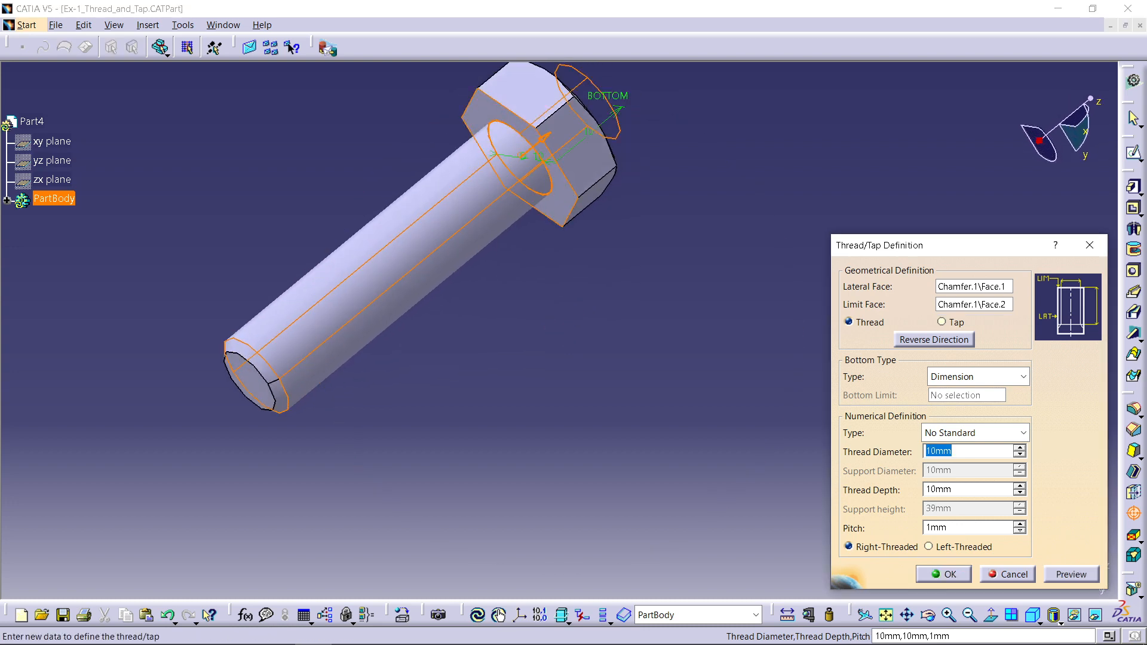
{"action": "left_click", "coordinate": [934, 339]}
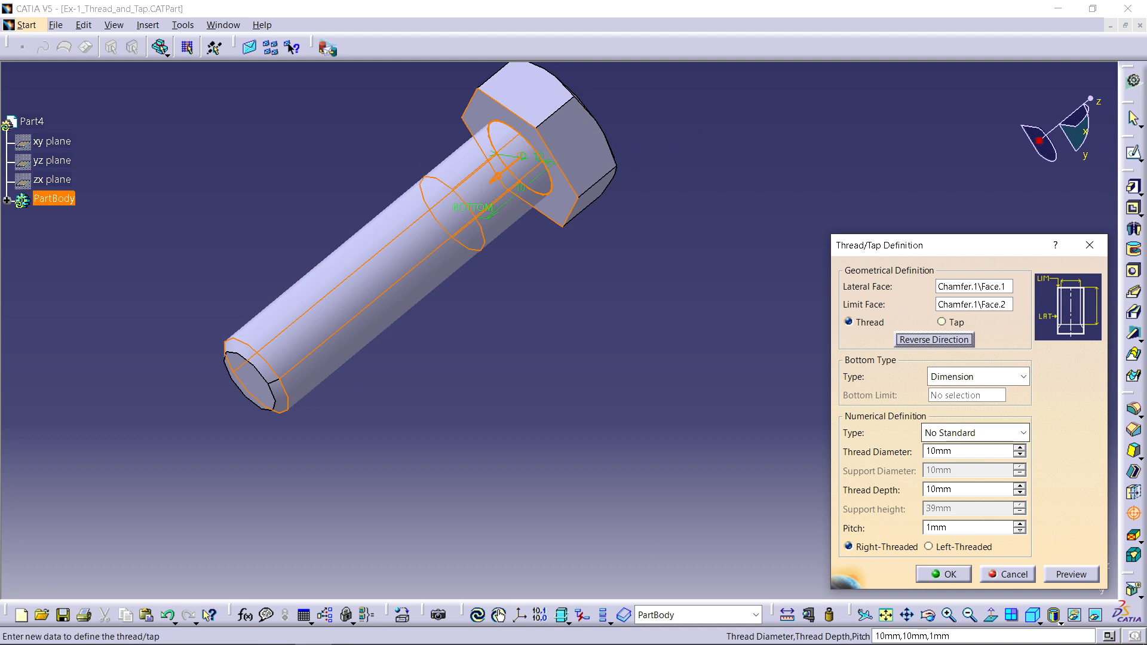
Step: Set the thread diameter to 10 mm and the thread depth to 37 mm, preview it and create the thread
{"action": "left_click", "coordinate": [1020, 455]}
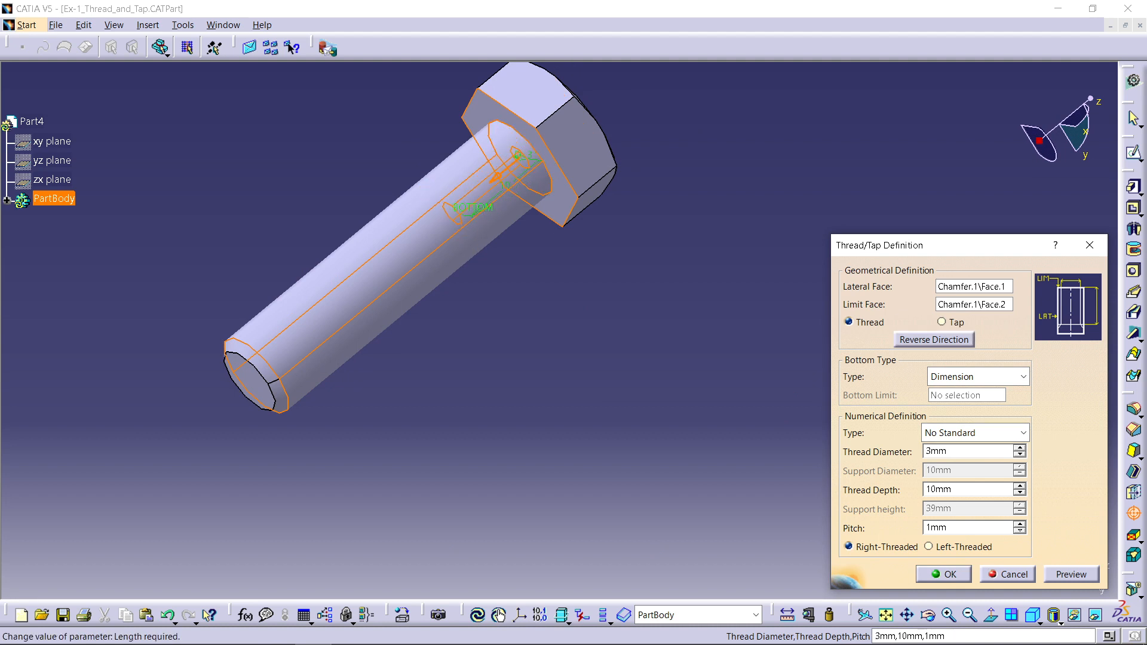
{"action": "left_click", "coordinate": [1019, 448]}
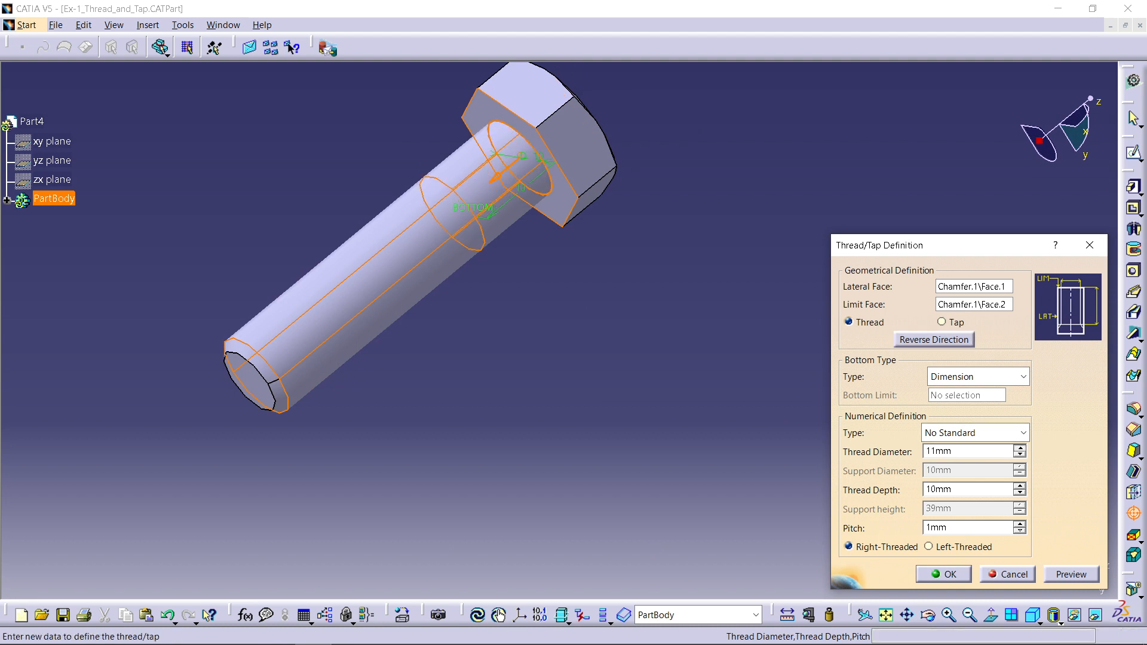
{"action": "left_click", "coordinate": [1019, 455]}
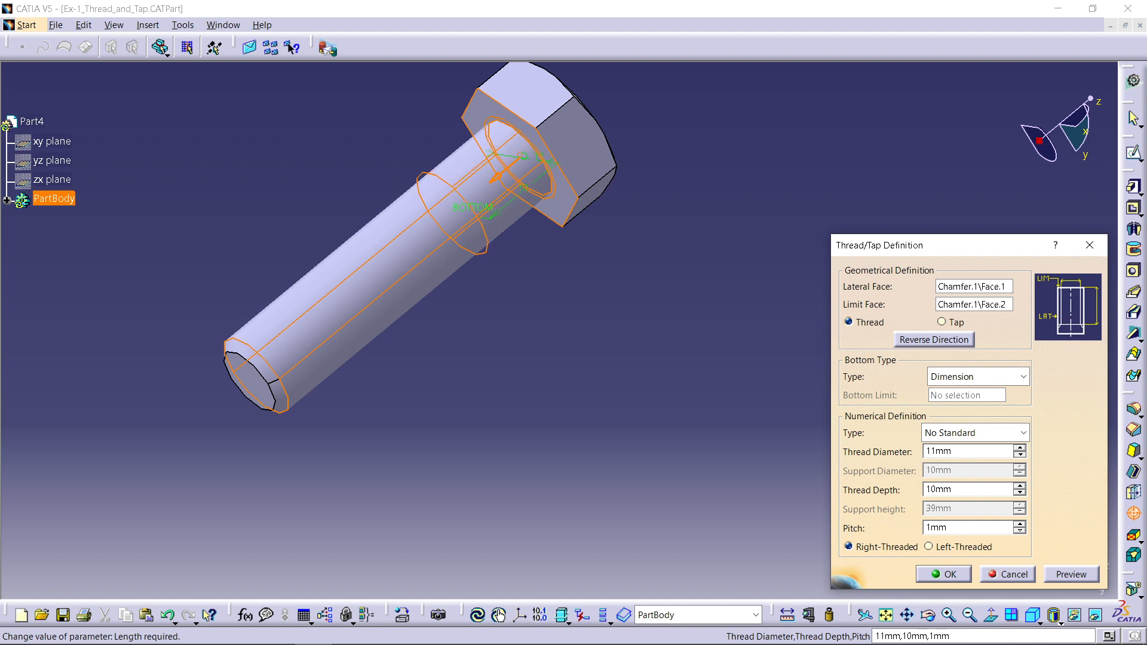
{"action": "left_click", "coordinate": [1020, 455]}
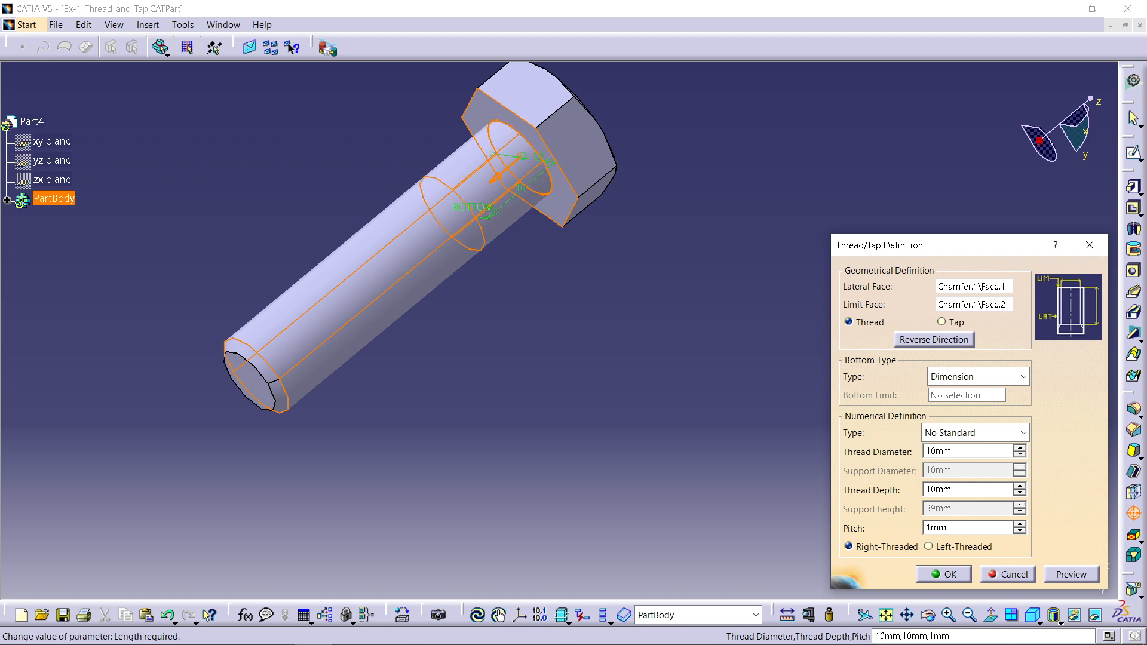
{"action": "left_click", "coordinate": [1020, 486]}
{"action": "left_click", "coordinate": [1071, 574]}
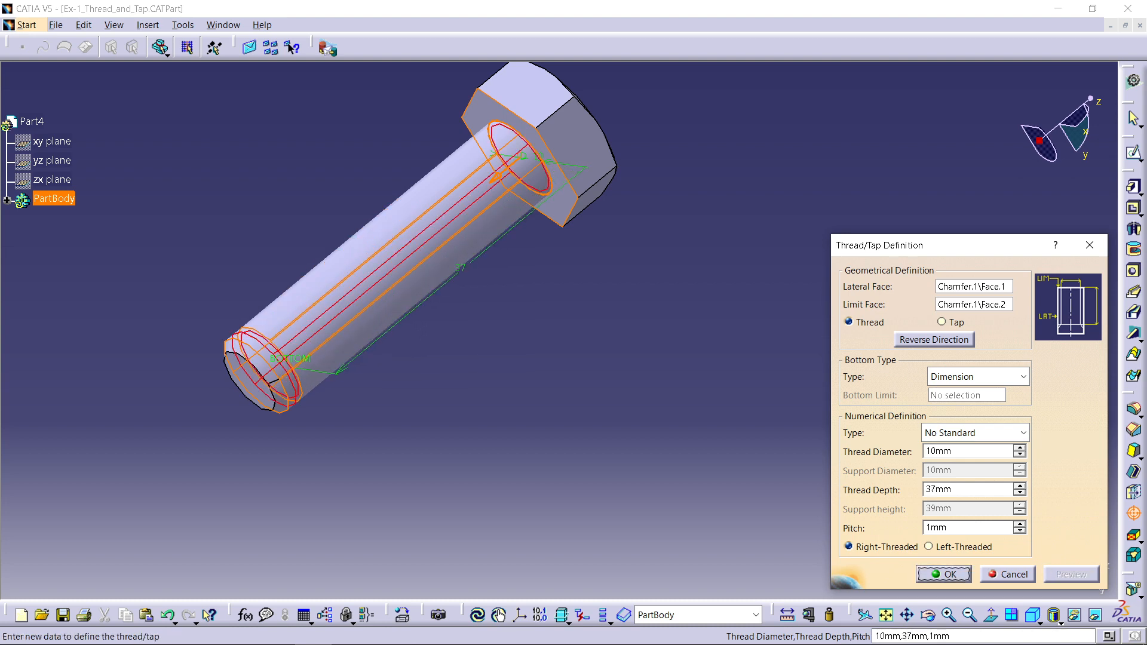
{"action": "left_click", "coordinate": [944, 574]}
{"action": "left_click", "coordinate": [704, 382]}
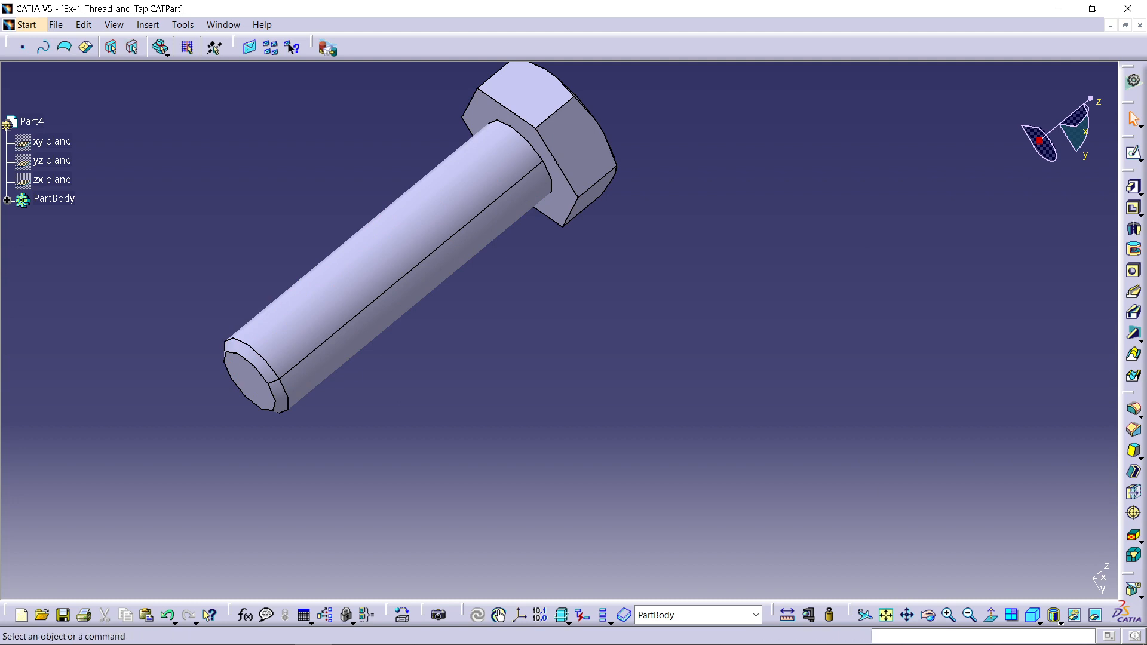
Step: Return to Drawing1 and add a new blank sheet
{"action": "left_click", "coordinate": [222, 24]}
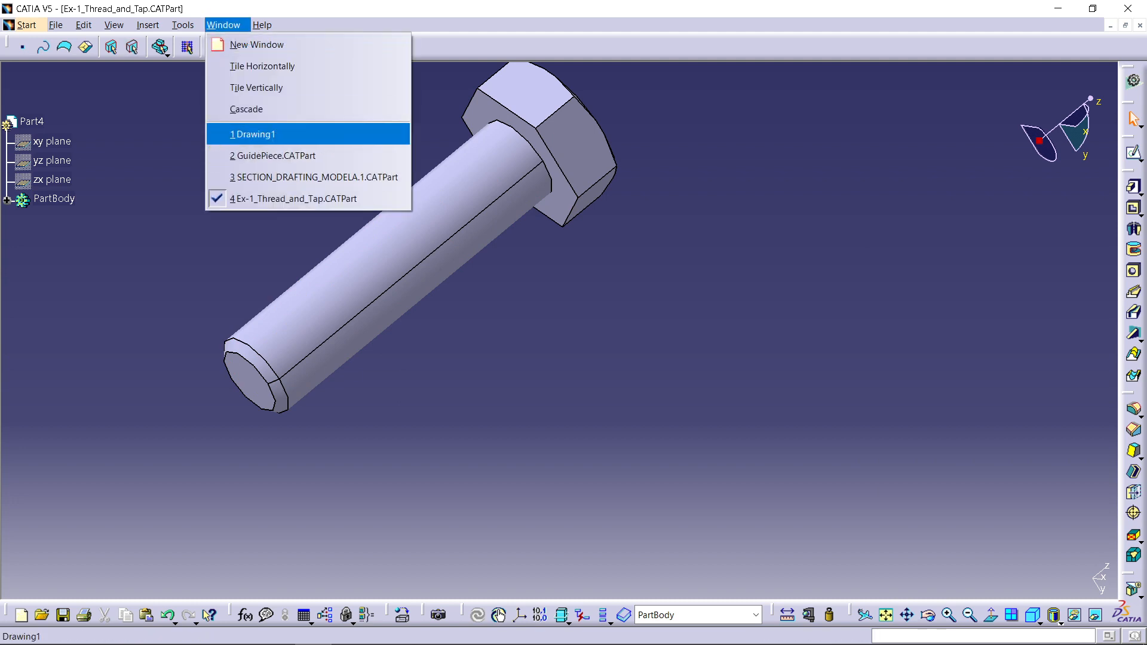
{"action": "left_click", "coordinate": [252, 133]}
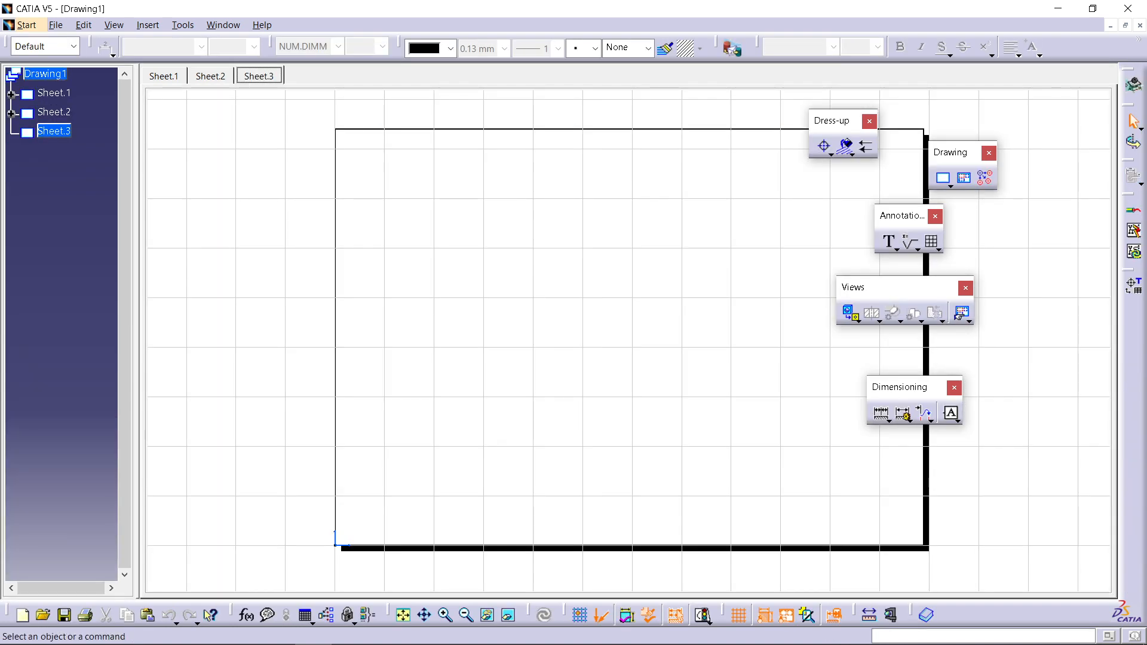
Step: Try to create a front view of the bolt on the blank sheet, referencing the thread axis and a side face of the head
{"action": "left_click", "coordinate": [850, 312]}
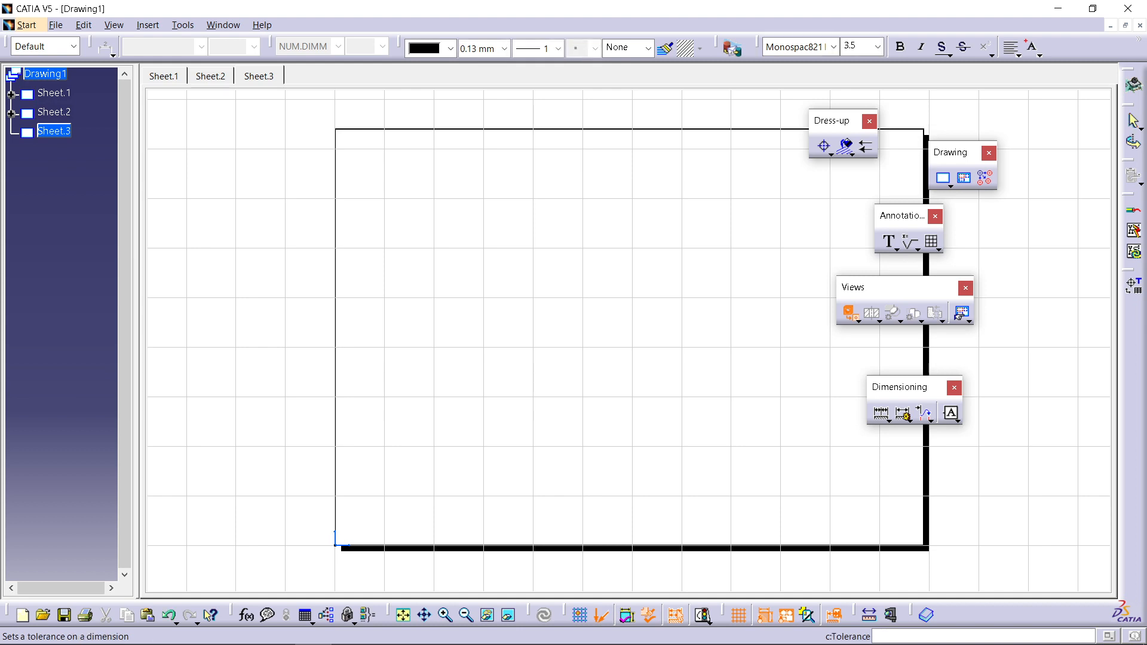
{"action": "left_click", "coordinate": [223, 25]}
{"action": "left_click", "coordinate": [293, 198]}
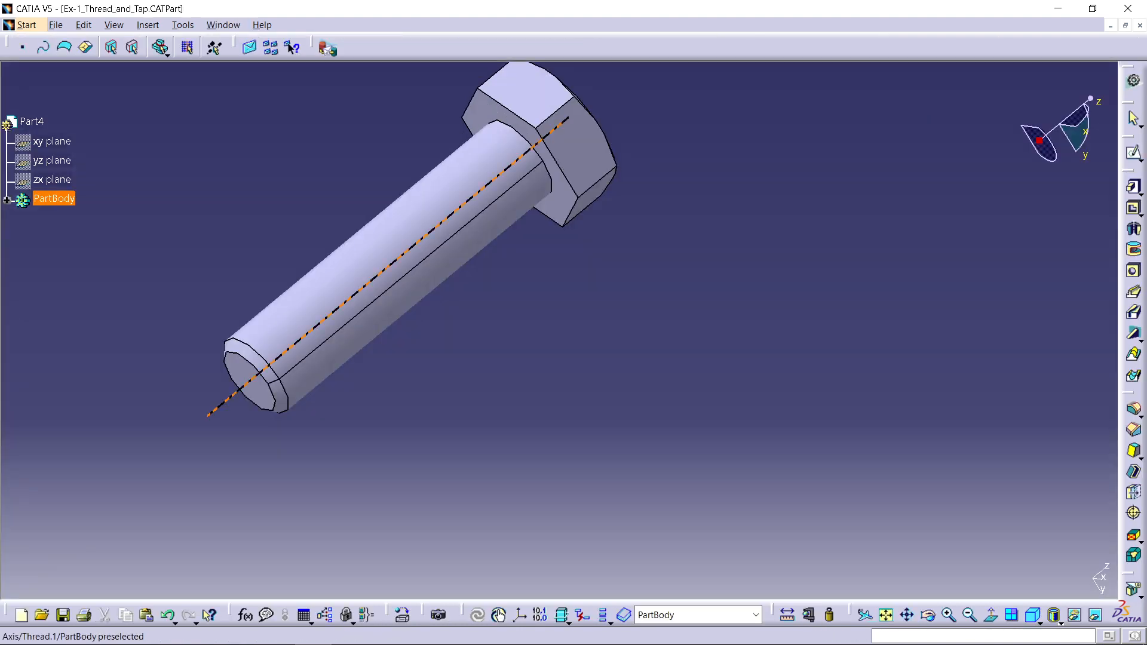
{"action": "left_click", "coordinate": [382, 271]}
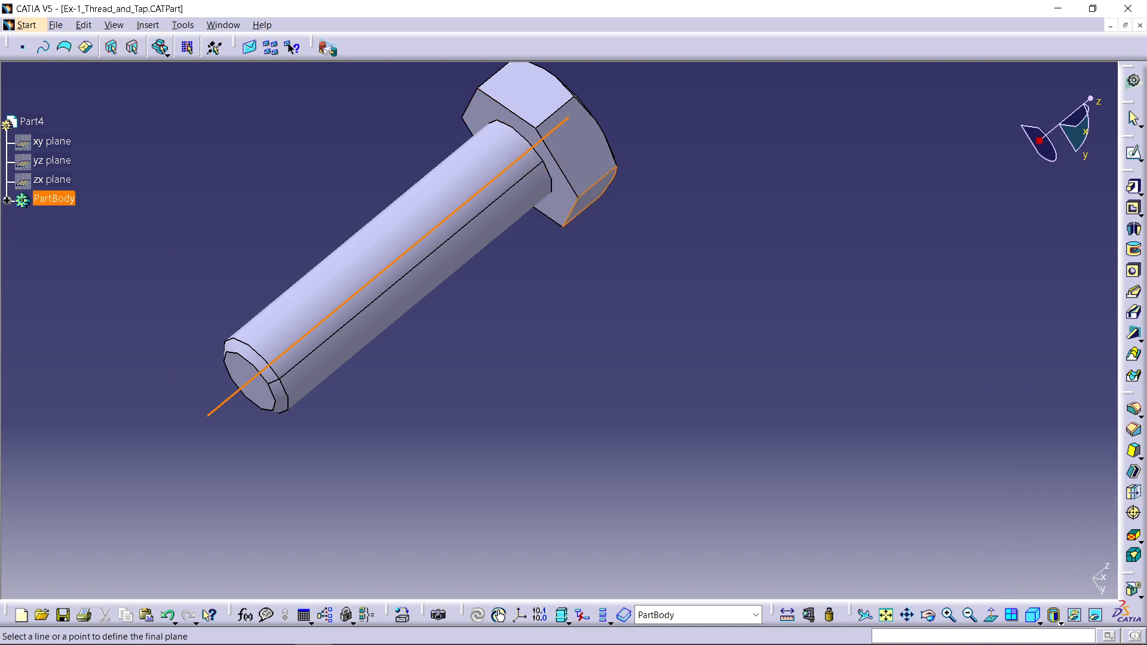
{"action": "left_click", "coordinate": [581, 210]}
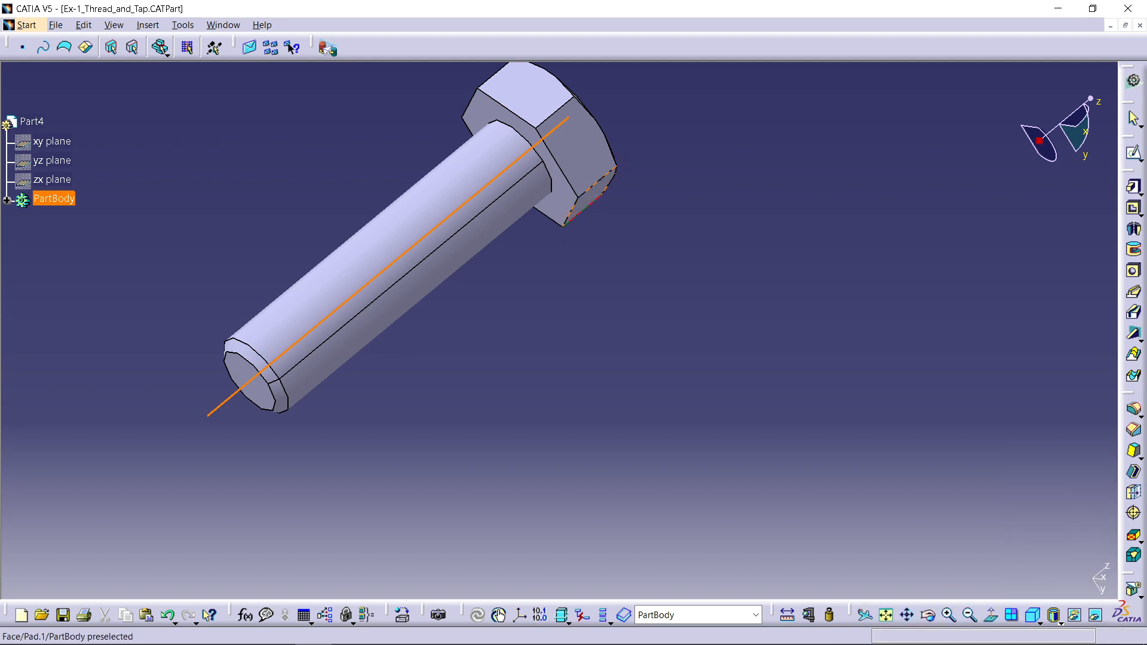
{"action": "key", "text": "Escape"}
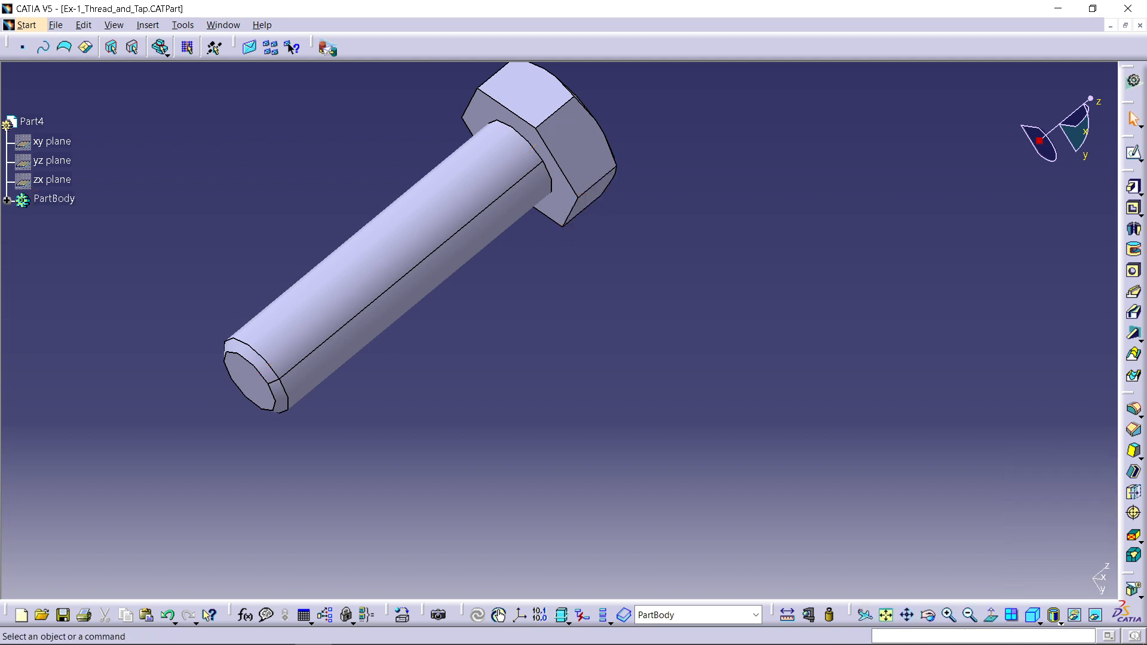
Step: Create a front view of the bolt on Sheet.3, using a side face of the hexagonal head as reference plane
{"action": "left_click", "coordinate": [223, 25]}
{"action": "left_click", "coordinate": [251, 133]}
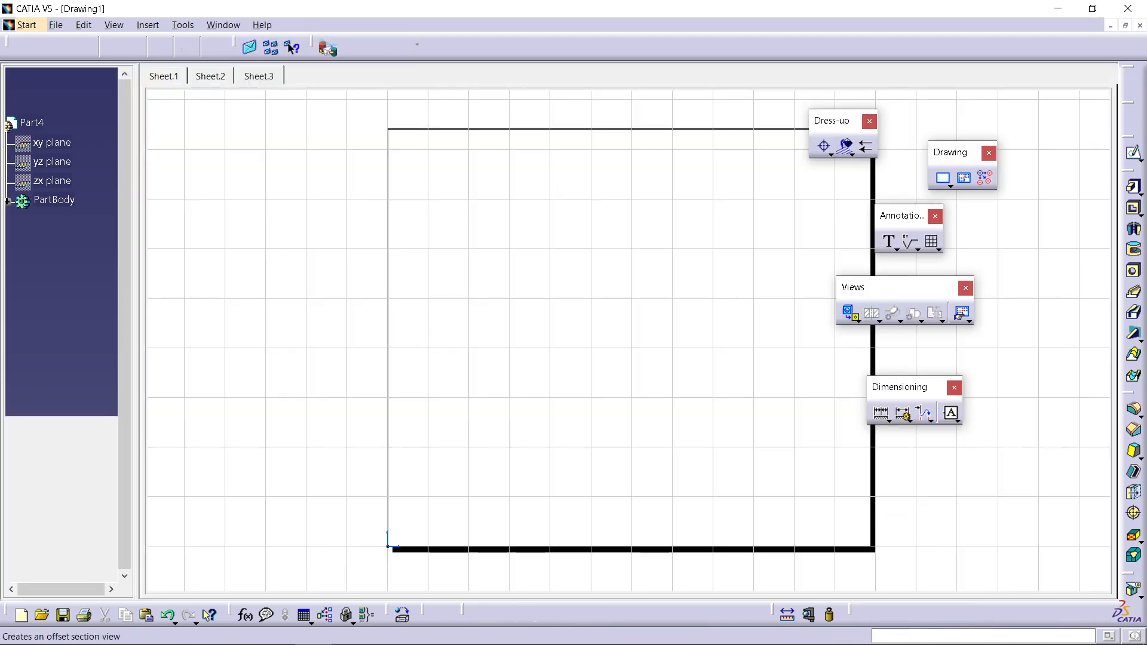
{"action": "left_click", "coordinate": [223, 24]}
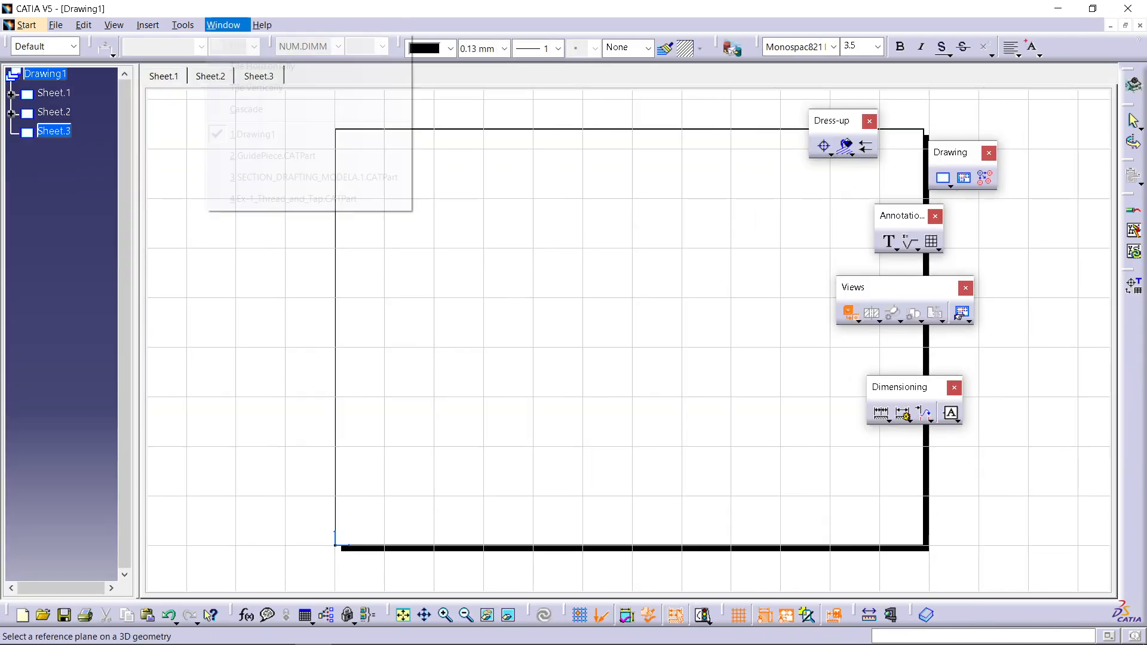
{"action": "left_click", "coordinate": [280, 199]}
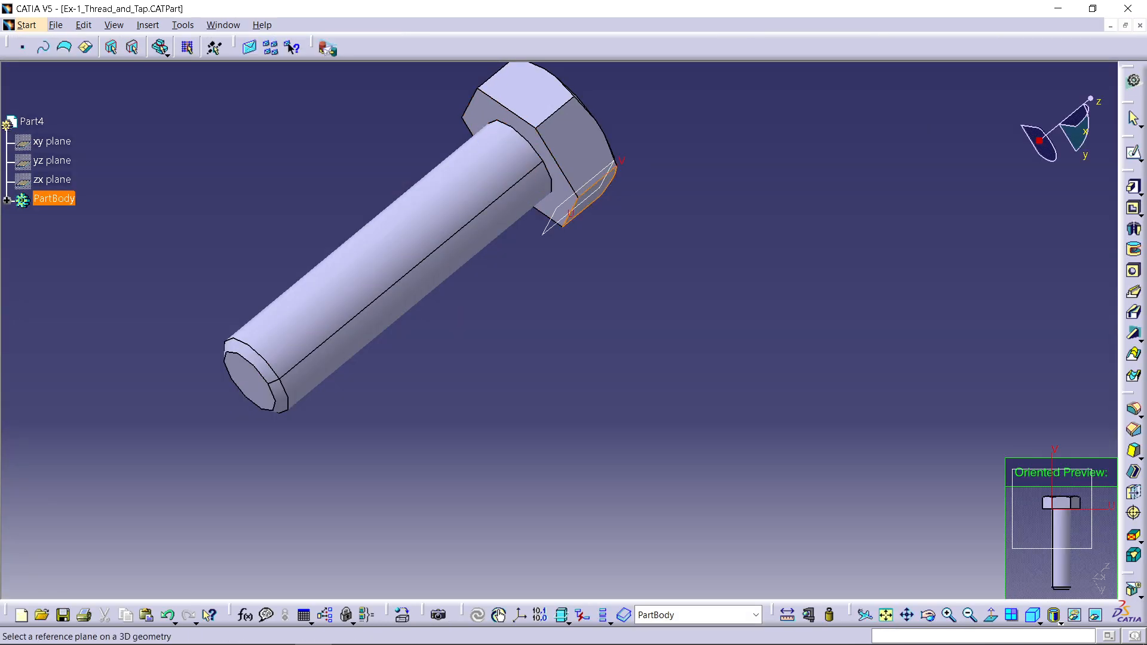
{"action": "left_click", "coordinate": [592, 196]}
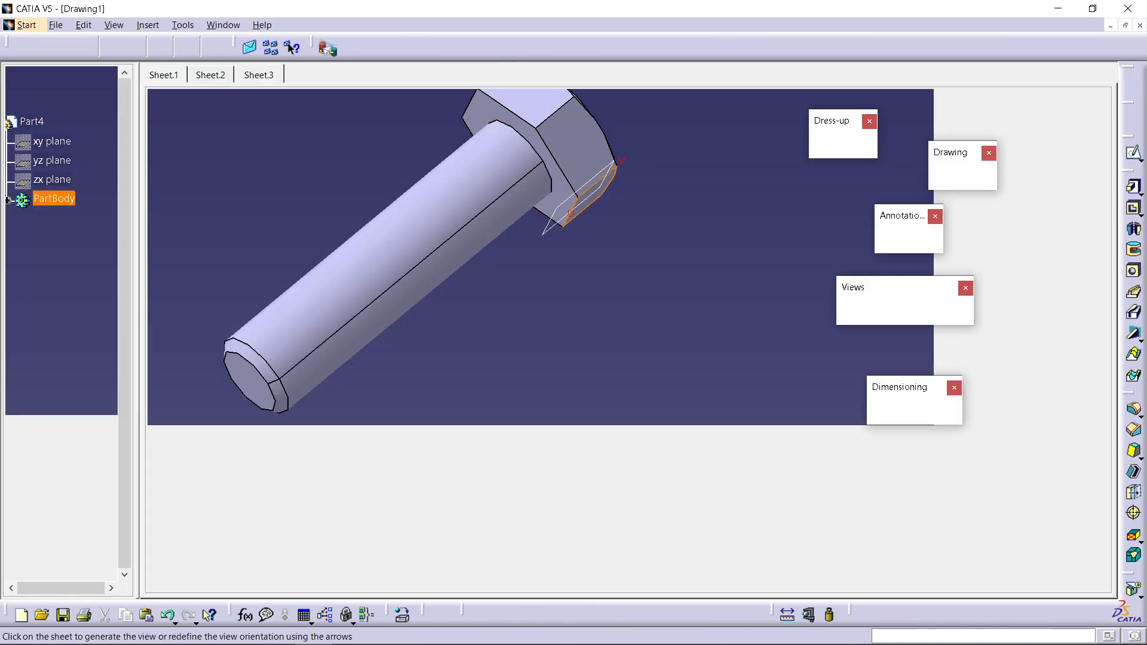
{"action": "left_click", "coordinate": [604, 251]}
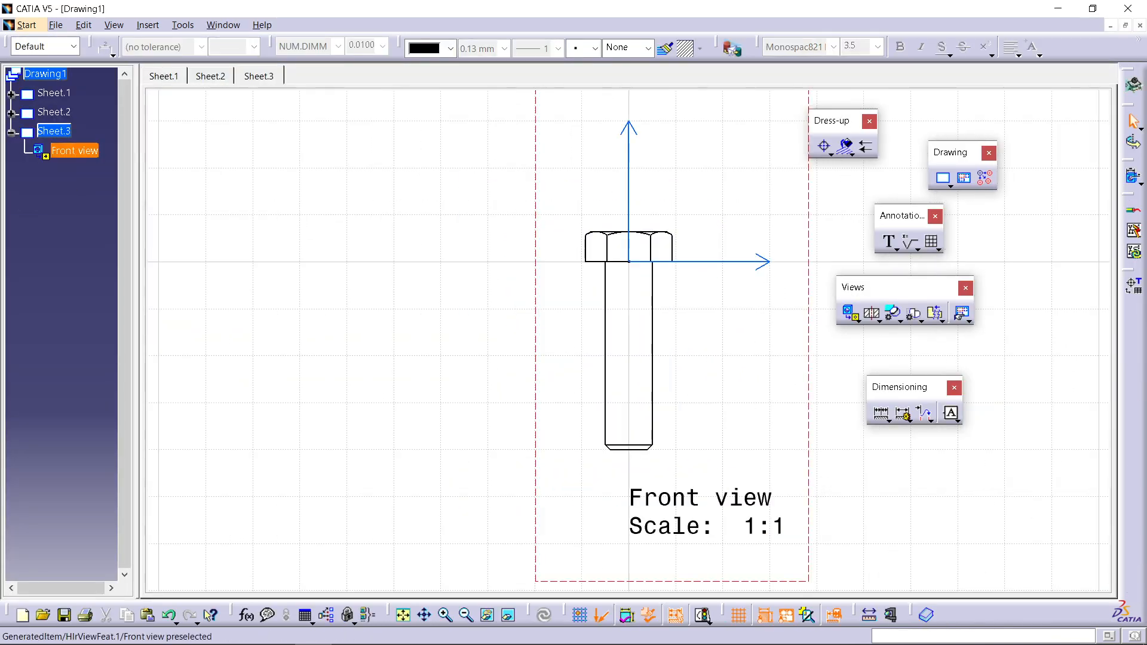
{"action": "middle_click_drag", "start_coordinate": [604, 251], "coordinate": [419, 243]}
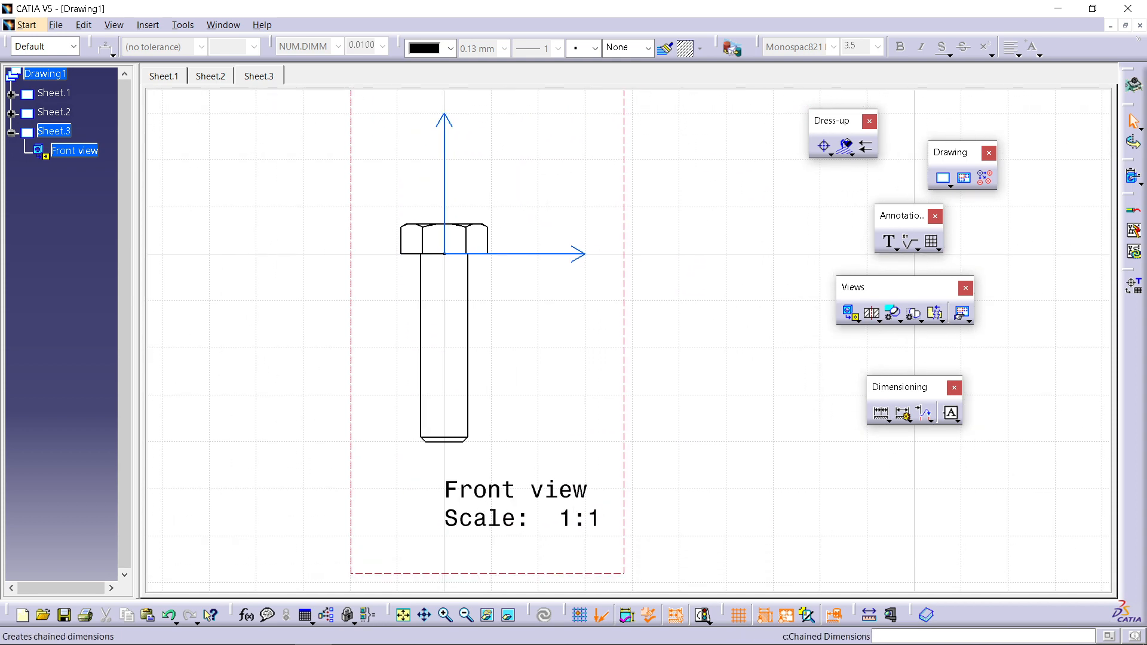
Step: Try to add thread dimensions to the bolt's front view
{"action": "left_click", "coordinate": [888, 420]}
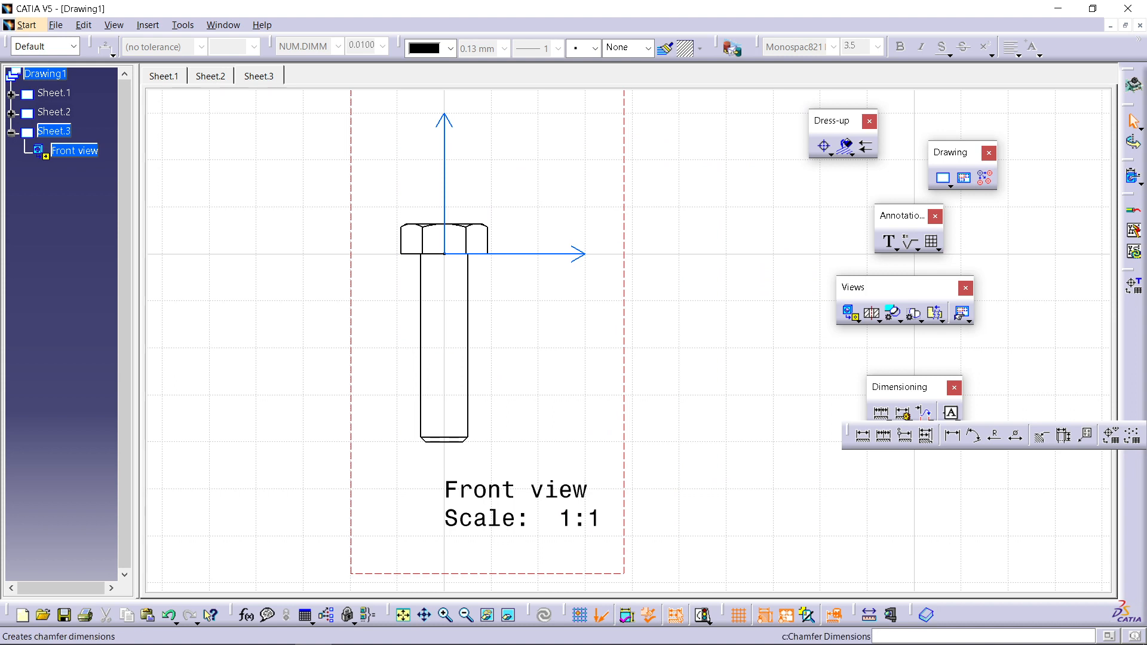
{"action": "left_click", "coordinate": [1063, 436]}
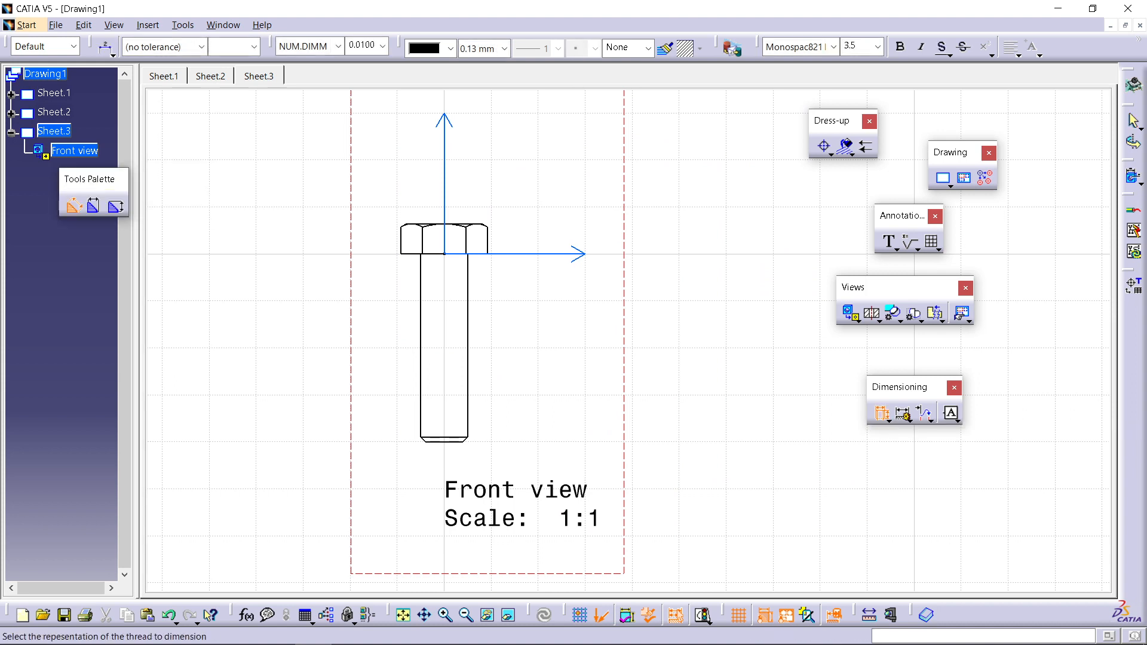
{"action": "left_click", "coordinate": [115, 207]}
{"action": "left_click", "coordinate": [94, 206]}
{"action": "left_click", "coordinate": [444, 184]}
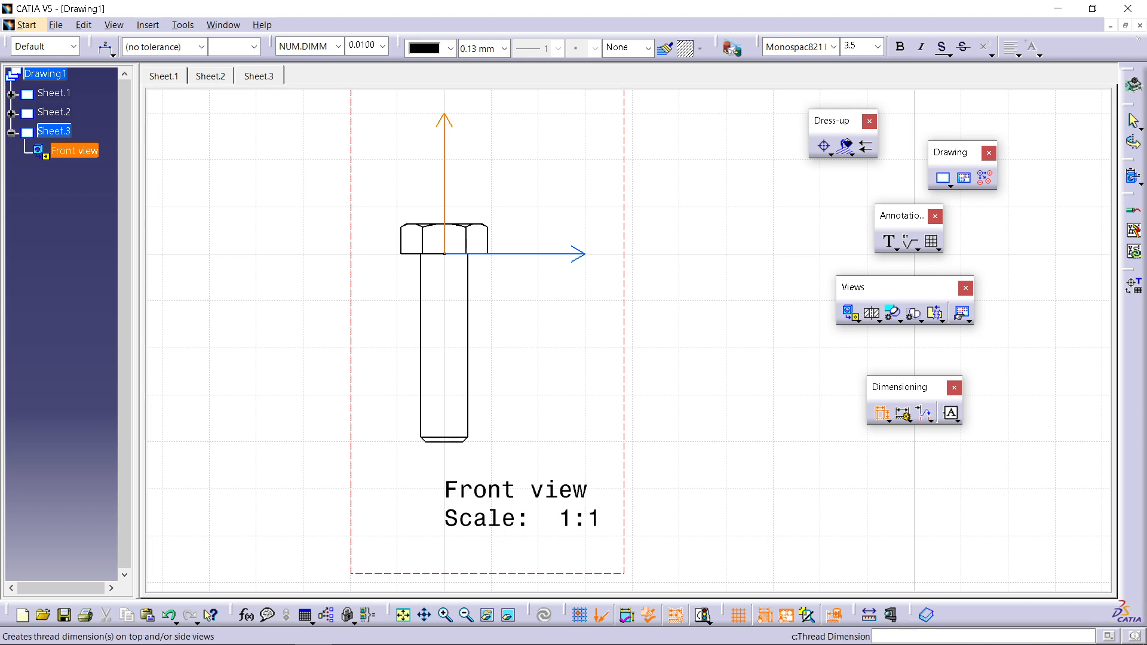
{"action": "left_click", "coordinate": [881, 413]}
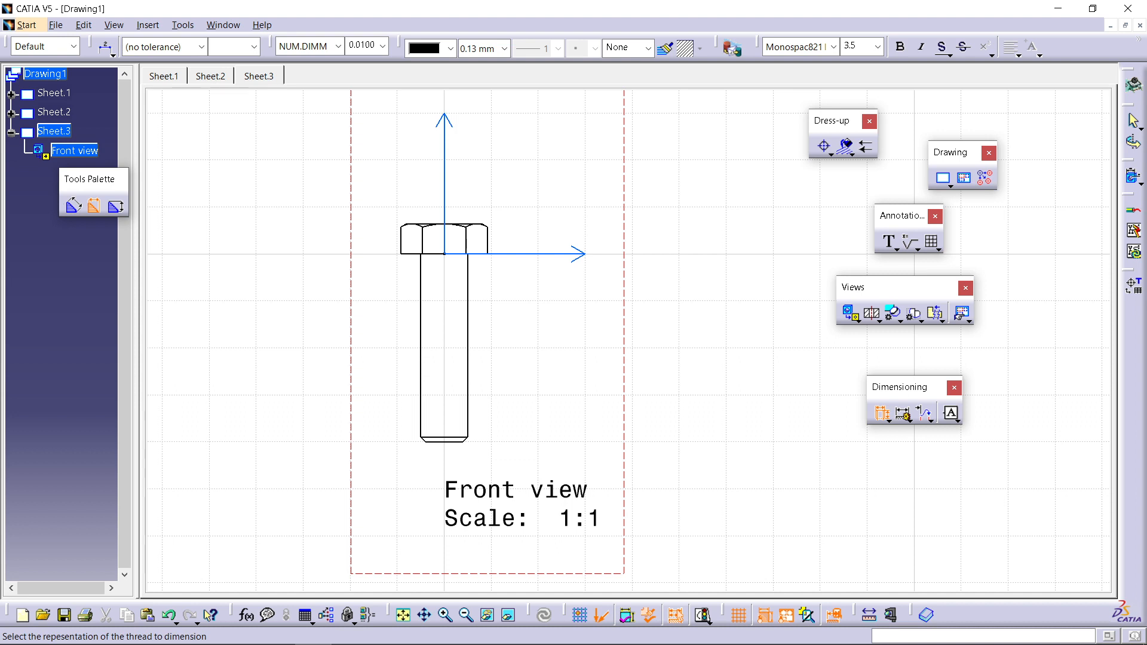
{"action": "left_click", "coordinate": [882, 413]}
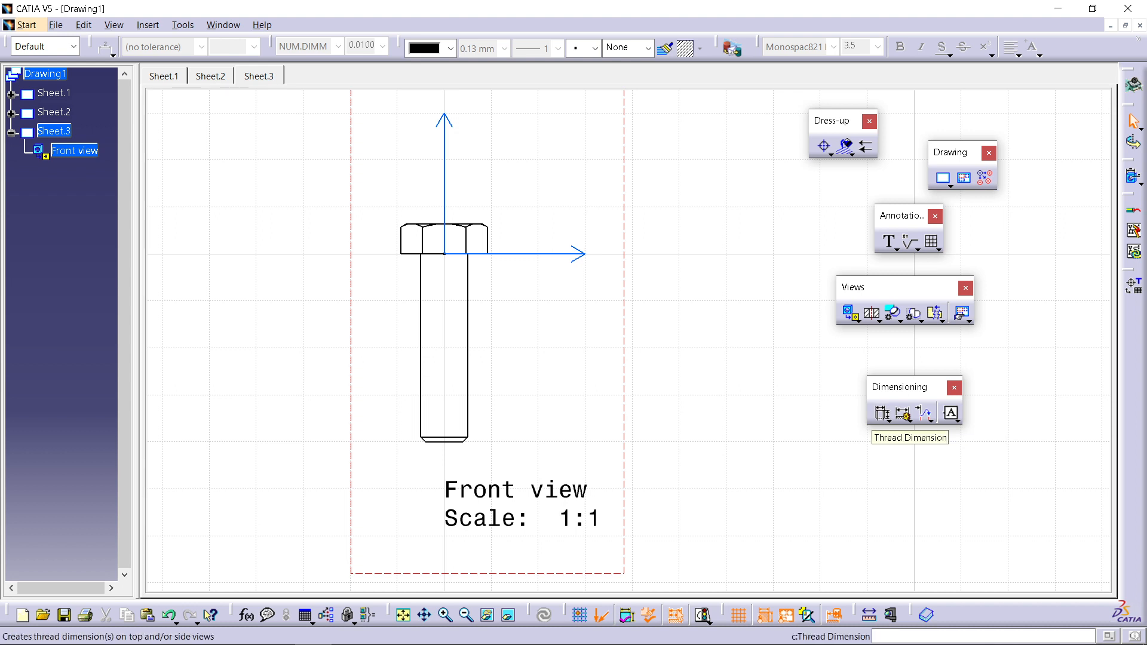
Step: Switch to Sheet.2 and make its Rear view the active view
{"action": "left_click", "coordinate": [888, 420]}
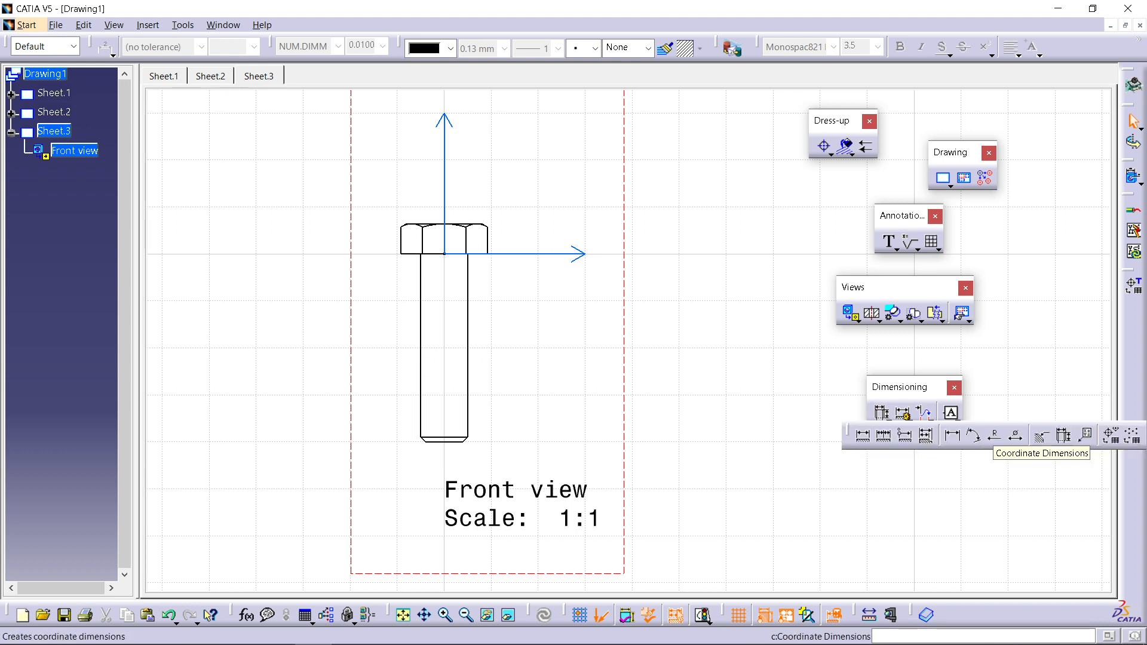
{"action": "left_click", "coordinate": [164, 76]}
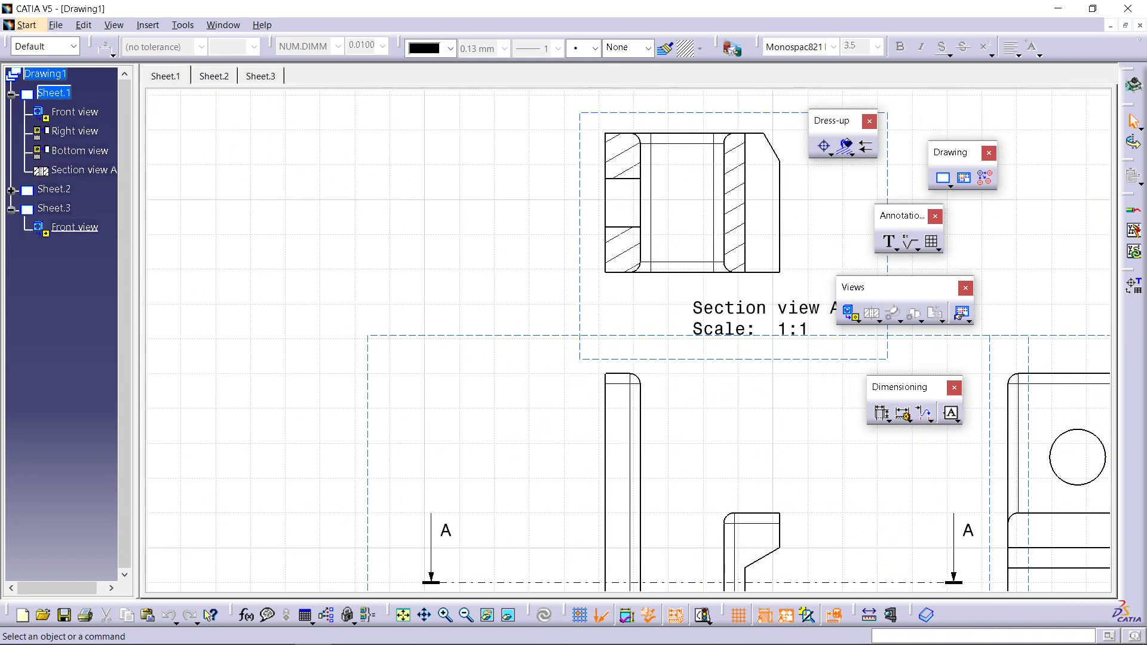
{"action": "left_click", "coordinate": [213, 76]}
{"action": "middle_click_drag", "start_coordinate": [371, 358], "coordinate": [804, 206]}
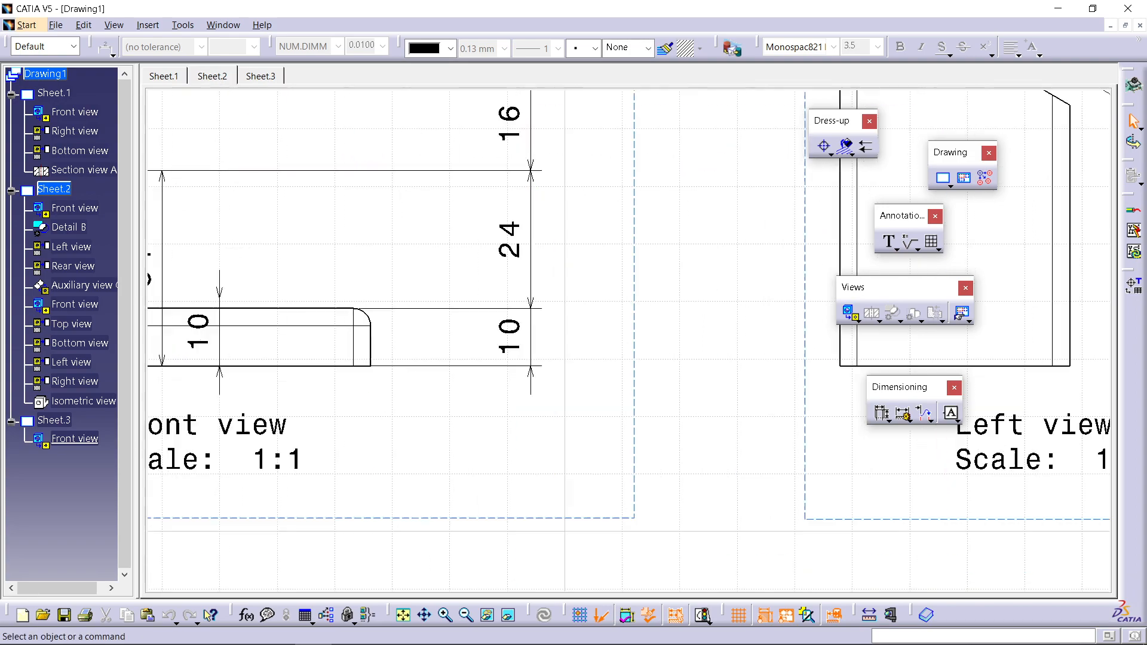
{"action": "mouse_move", "coordinate": [221, 280]}
{"action": "middle_mouse_down"}
{"action": "mouse_move", "coordinate": [380, 360]}
{"action": "mouse_move", "coordinate": [605, 531]}
{"action": "middle_mouse_up"}
{"action": "mouse_move", "coordinate": [629, 340]}
{"action": "middle_mouse_down"}
{"action": "mouse_move", "coordinate": [628, 507]}
{"action": "mouse_move", "coordinate": [628, 340]}
{"action": "middle_mouse_up"}
{"action": "middle_click_drag", "start_coordinate": [221, 227], "coordinate": [856, 576]}
{"action": "double_click", "coordinate": [488, 281]}
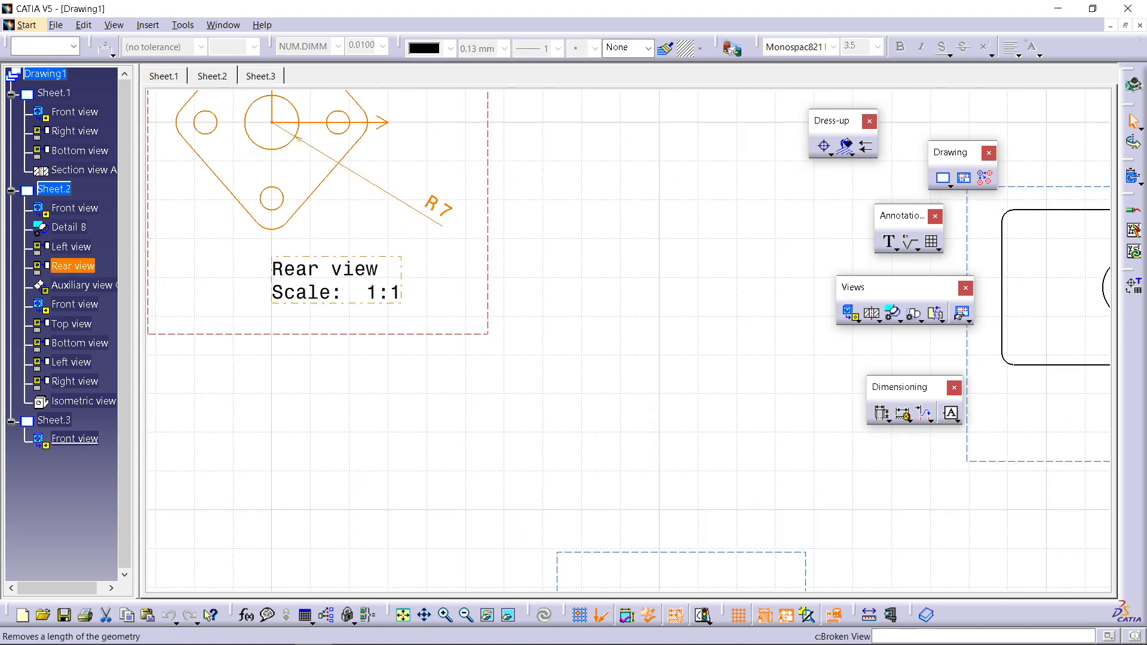
Step: Add a coordinate dimension to the origin at the centre of the large hole in the Rear view
{"action": "left_click", "coordinate": [889, 421]}
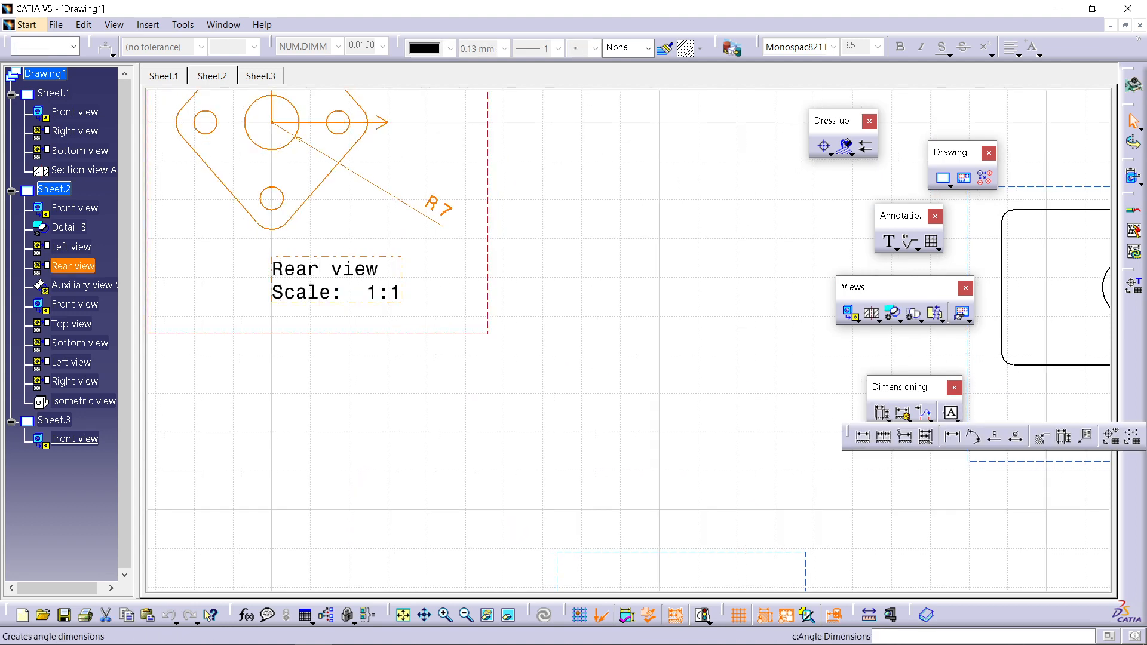
{"action": "left_click", "coordinate": [881, 437]}
{"action": "left_click", "coordinate": [889, 421]}
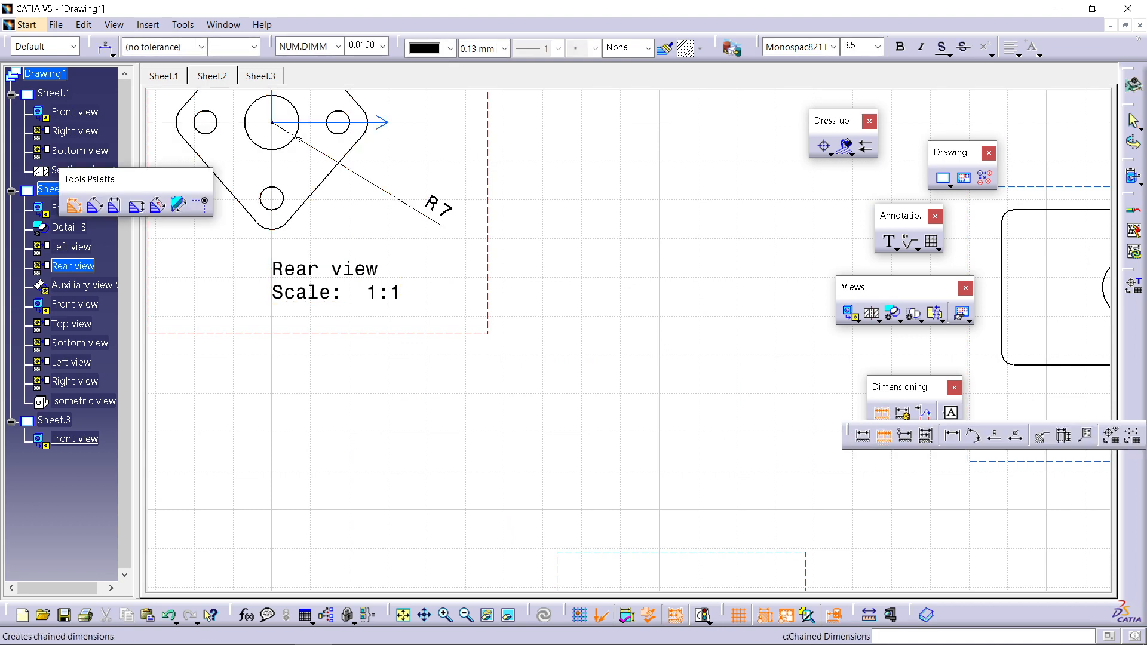
{"action": "left_click", "coordinate": [1085, 435]}
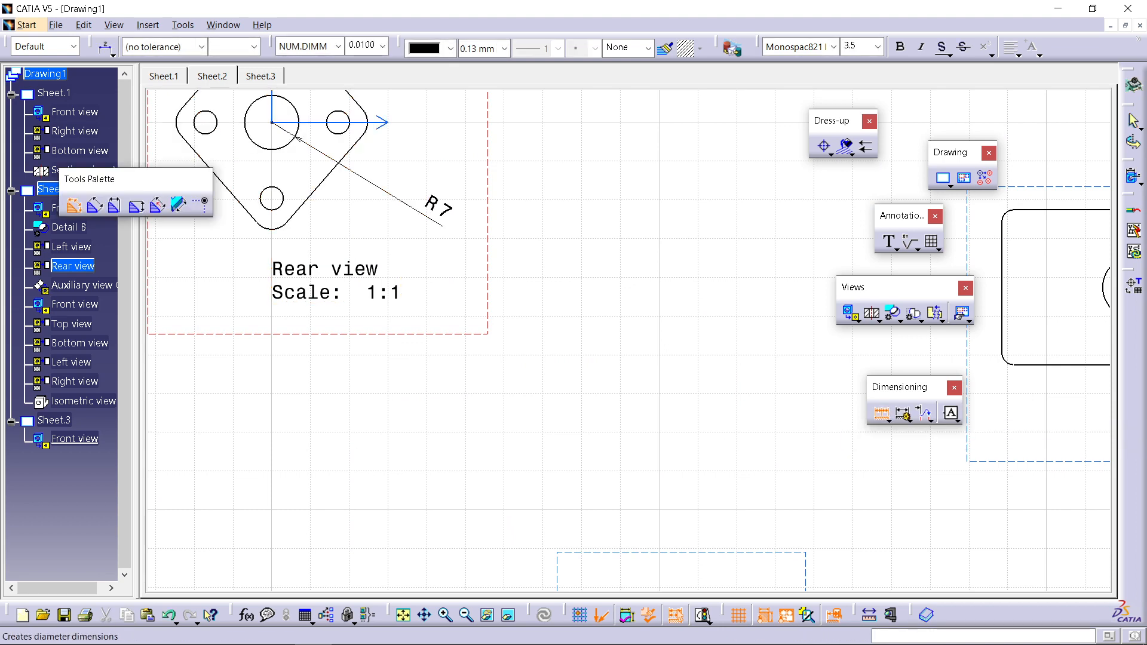
{"action": "middle_click_drag", "start_coordinate": [525, 287], "coordinate": [627, 397]}
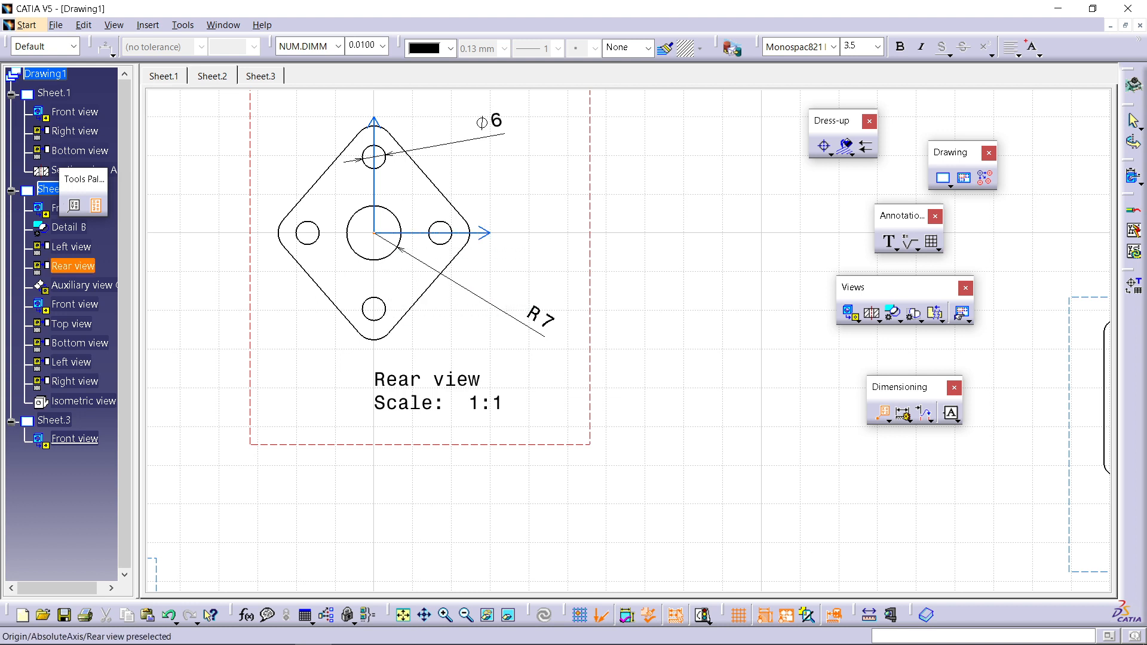
{"action": "left_click", "coordinate": [374, 233]}
{"action": "mouse_move", "coordinate": [484, 322]}
{"action": "middle_mouse_down"}
{"action": "mouse_move", "coordinate": [335, 281]}
{"action": "mouse_move", "coordinate": [335, 333]}
{"action": "middle_mouse_up"}
{"action": "left_click", "coordinate": [532, 228]}
{"action": "left_click", "coordinate": [478, 382]}
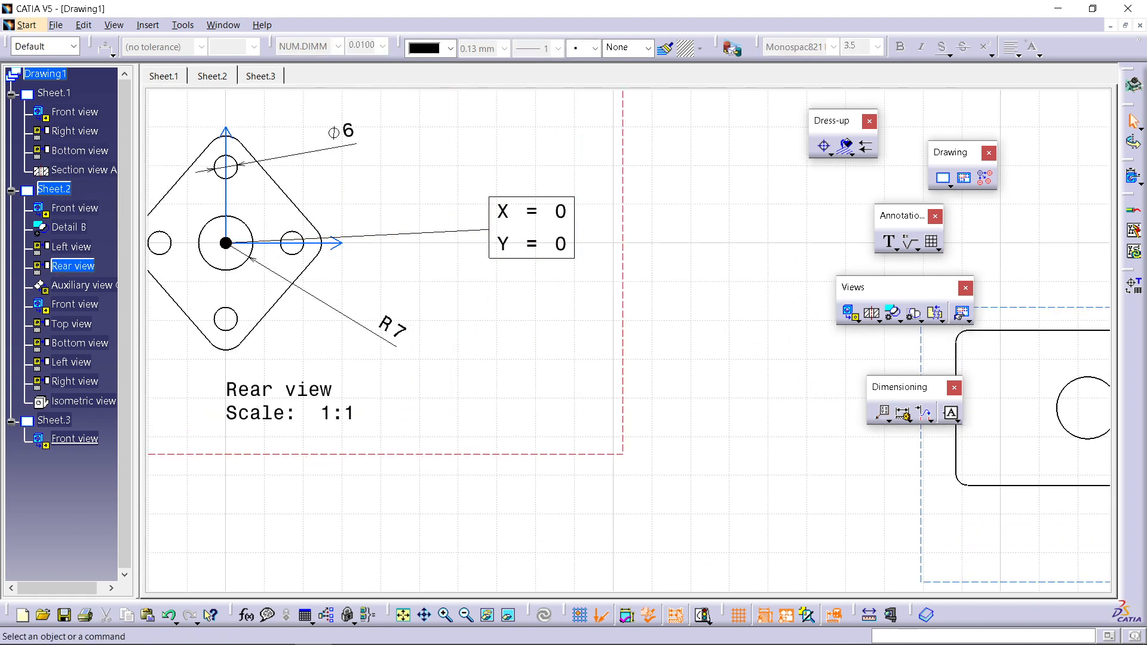
Step: Undock the Text Properties toolbar to expose the point tool and create a point concentric with the Rear view's lower small hole
{"action": "middle_click_drag", "start_coordinate": [454, 359], "coordinate": [659, 292]}
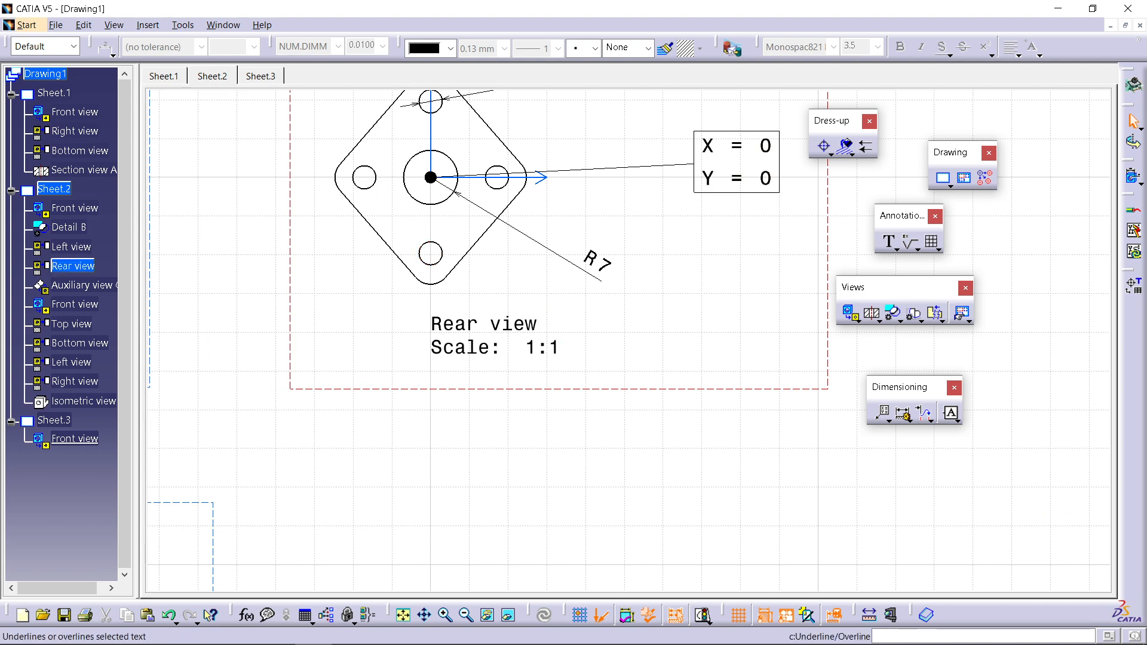
{"action": "mouse_move", "coordinate": [715, 43]}
{"action": "left_mouse_down"}
{"action": "mouse_move", "coordinate": [716, 77]}
{"action": "mouse_move", "coordinate": [682, 58]}
{"action": "mouse_move", "coordinate": [717, 44]}
{"action": "left_mouse_up"}
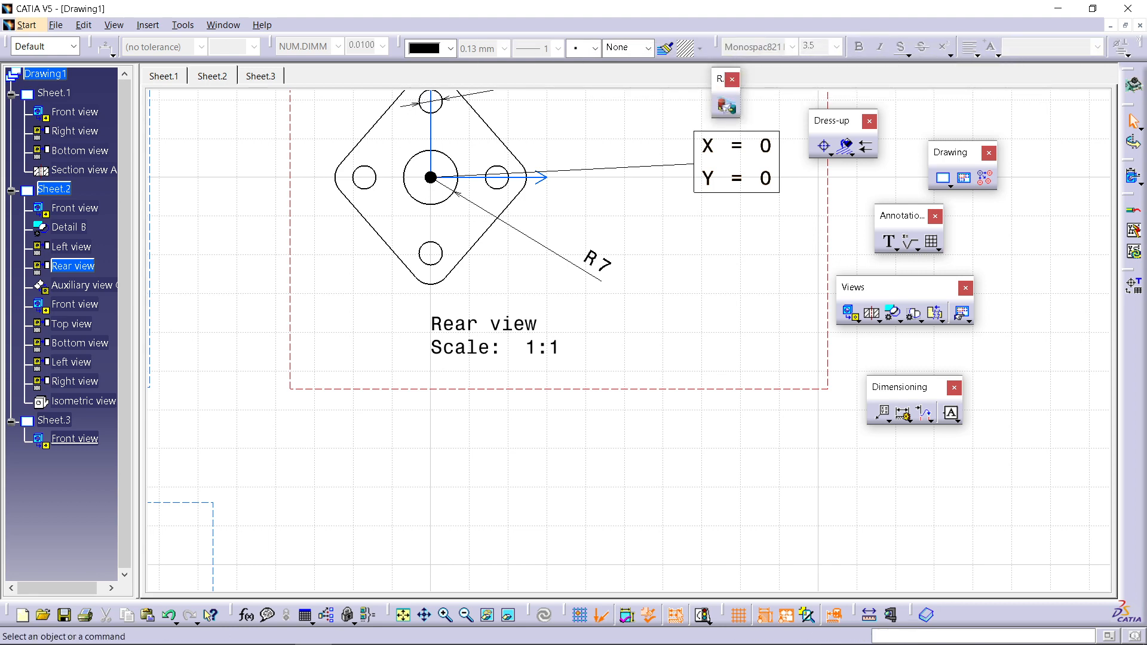
{"action": "left_click_drag", "start_coordinate": [717, 44], "coordinate": [713, 83]}
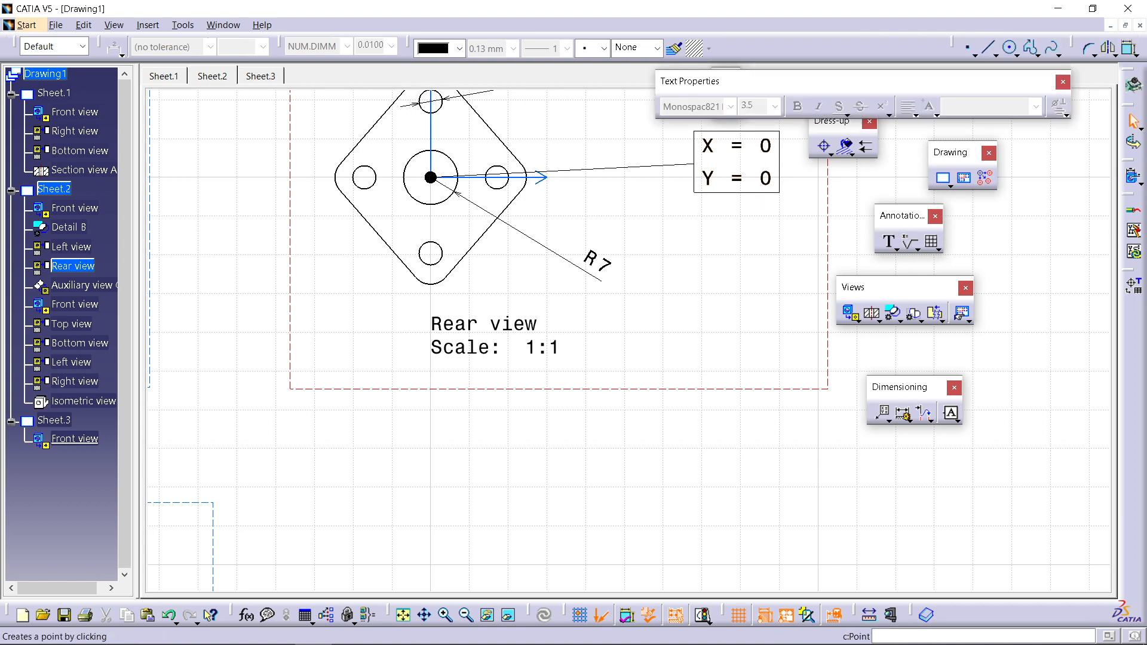
{"action": "left_click", "coordinate": [968, 47]}
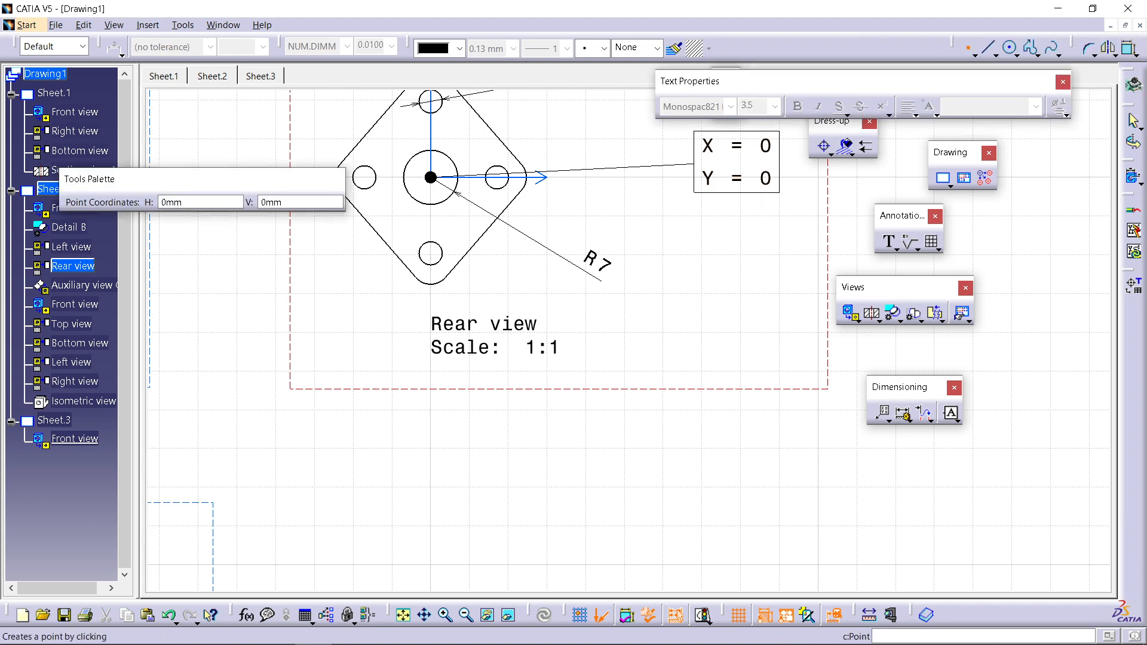
{"action": "right_click", "coordinate": [440, 247]}
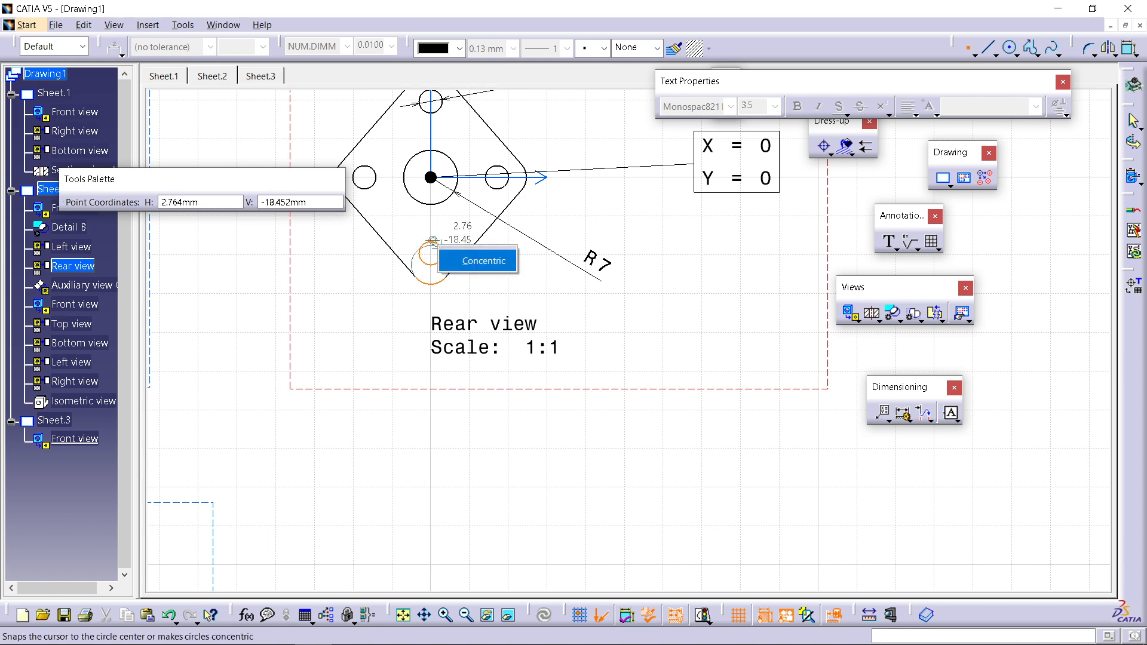
{"action": "left_click", "coordinate": [484, 261]}
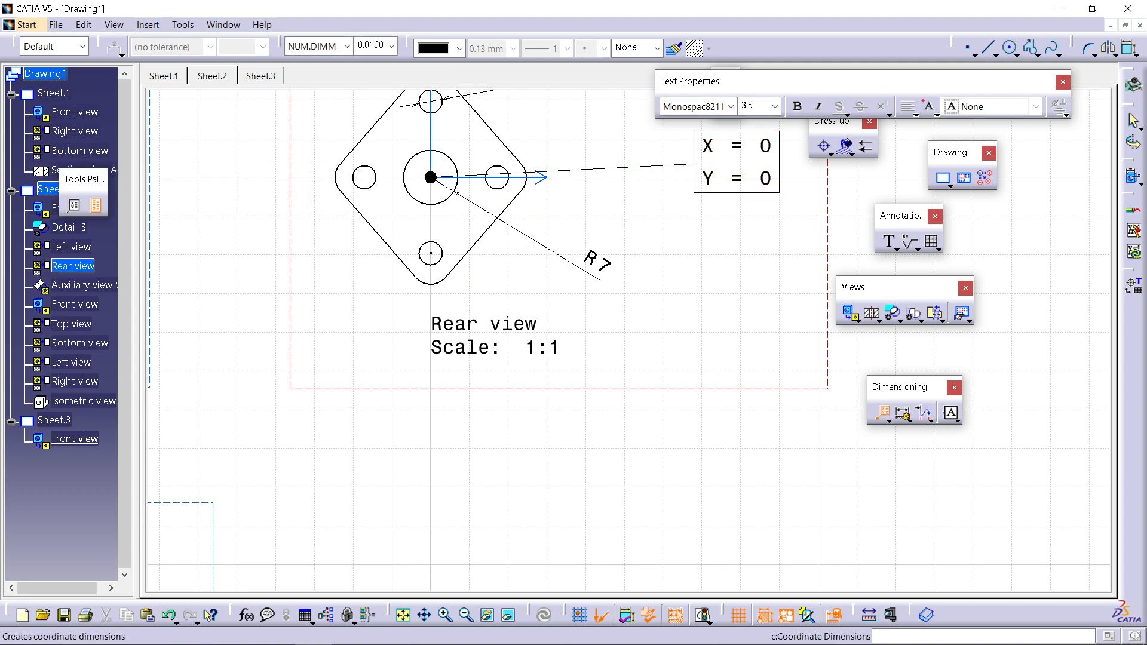
Step: Add a coordinate dimension to the lower small hole's centre point, placing its box beside the Rear view
{"action": "left_click", "coordinate": [430, 253]}
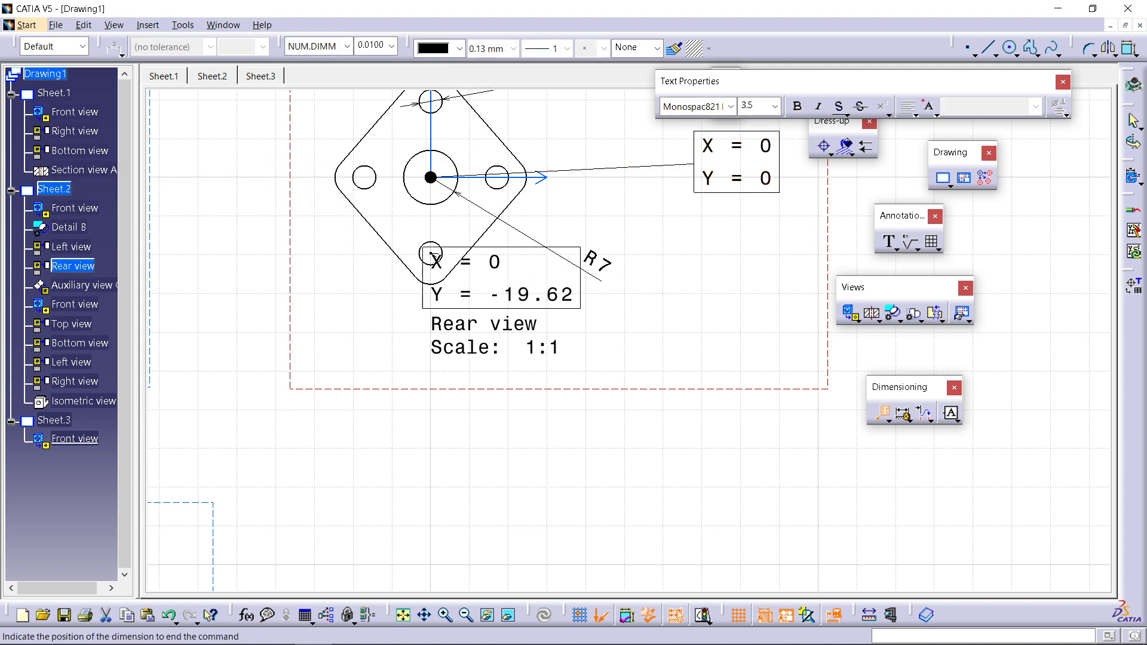
{"action": "left_click", "coordinate": [733, 316]}
{"action": "key", "text": "Escape"}
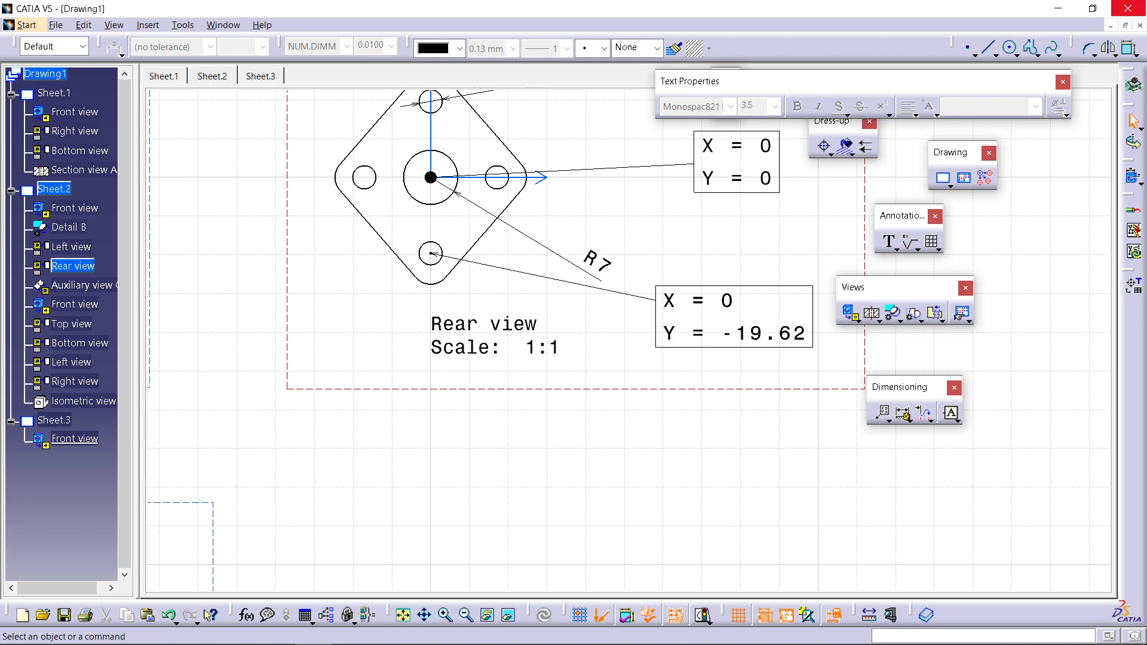
Step: Try to create a hole dimension table from the Rear view's left small hole, checking the available axis systems
{"action": "left_click", "coordinate": [889, 422]}
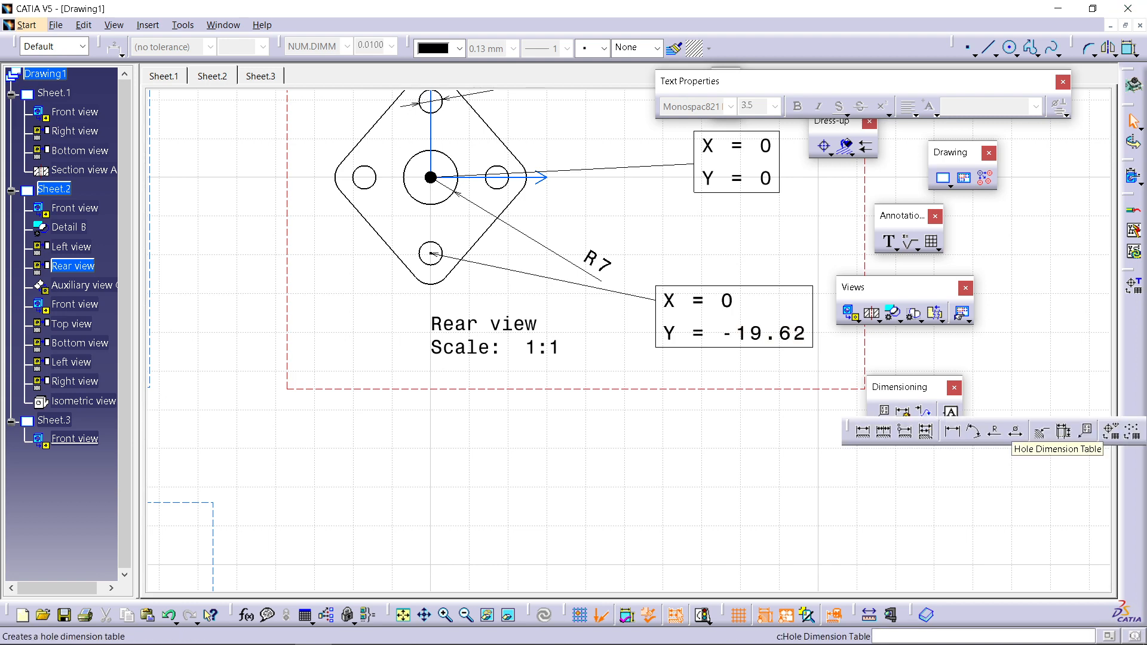
{"action": "left_click", "coordinate": [1111, 431]}
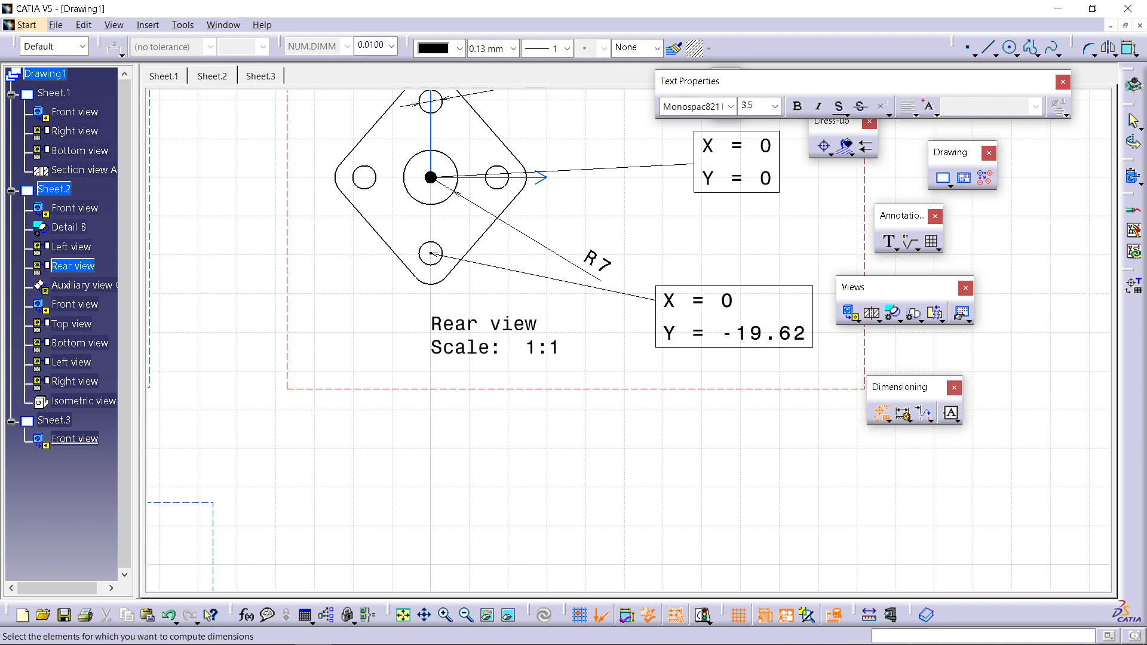
{"action": "middle_click_drag", "start_coordinate": [657, 269], "coordinate": [544, 389]}
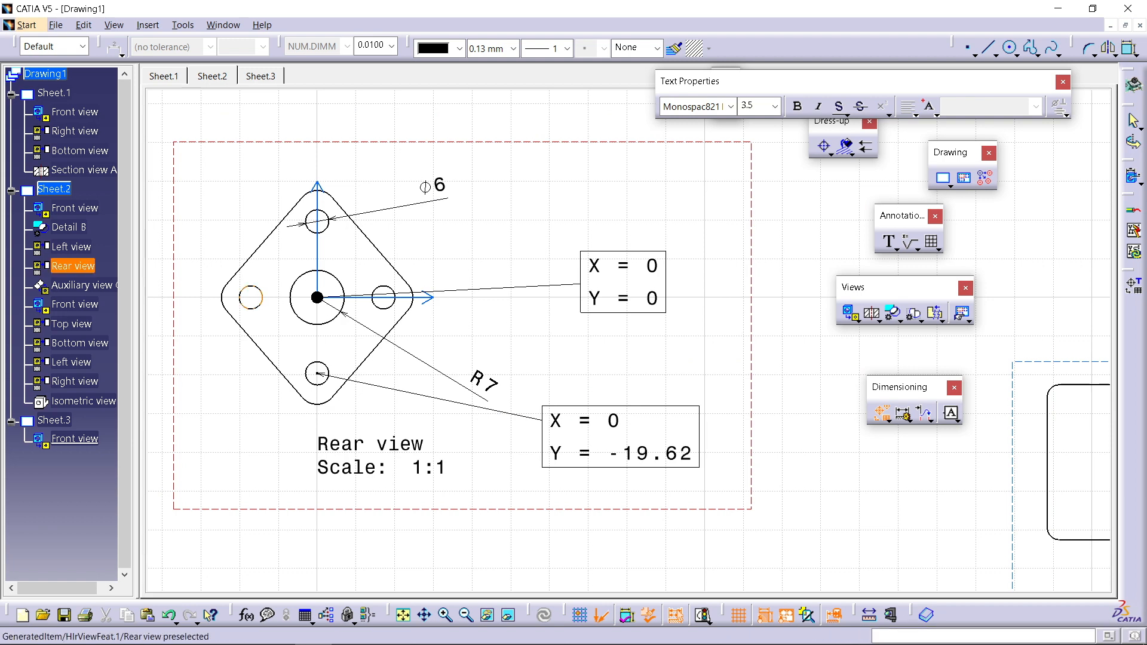
{"action": "left_click", "coordinate": [251, 298]}
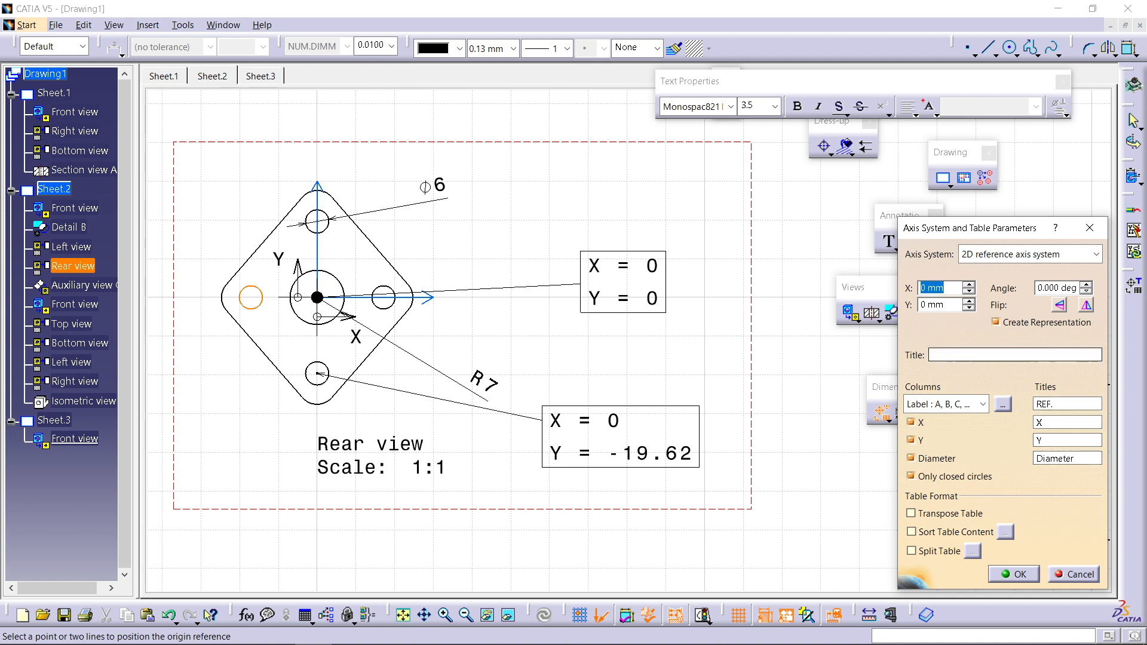
{"action": "left_click", "coordinate": [1097, 255]}
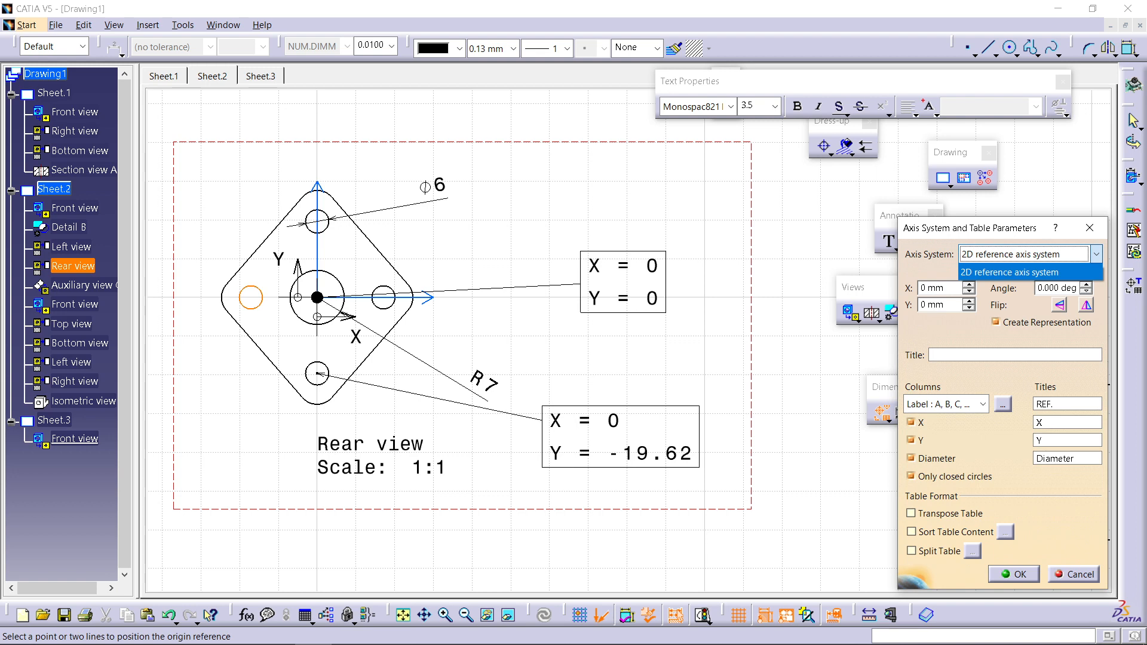
{"action": "left_click", "coordinate": [1096, 254]}
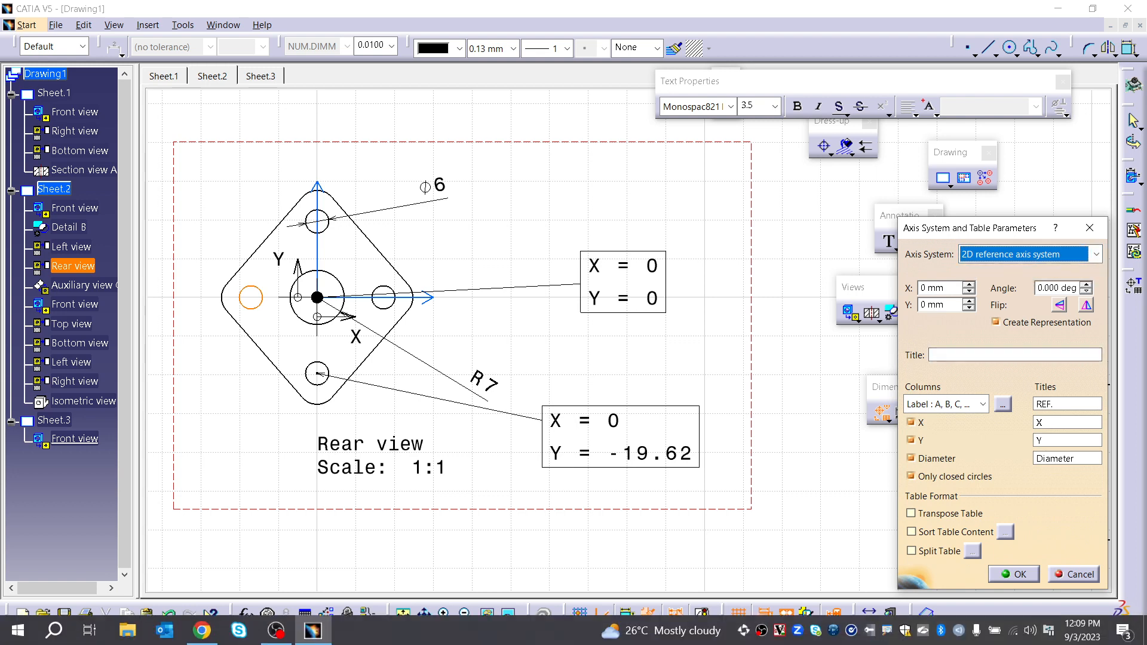
{"action": "left_click", "coordinate": [1074, 574]}
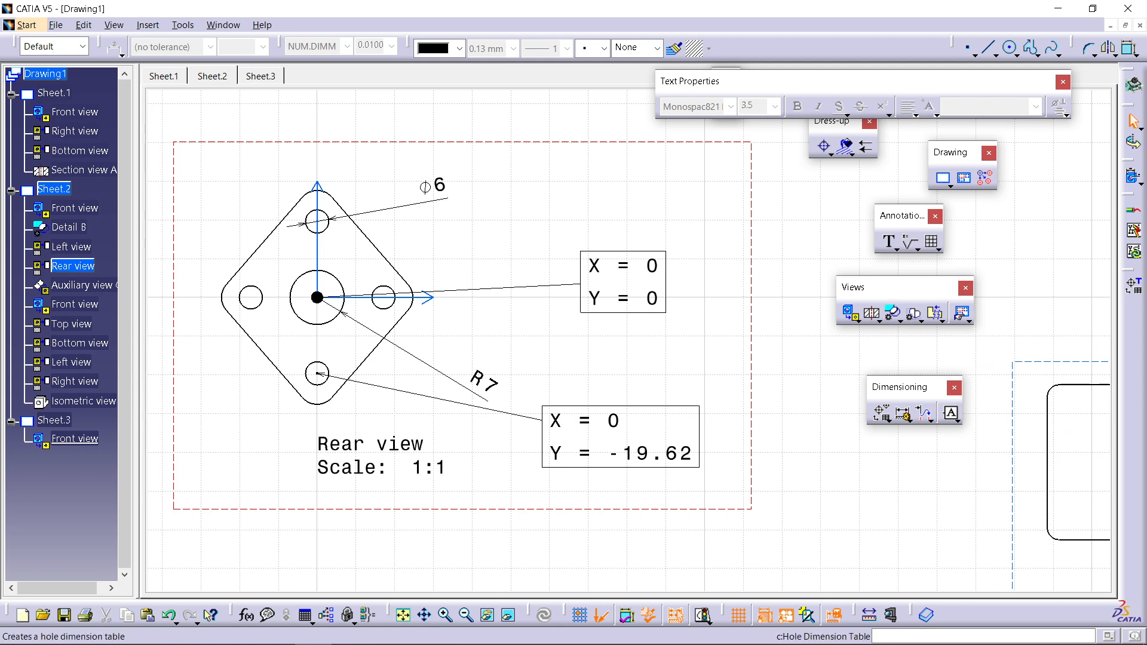
Step: Delete the coordinate dimensions of the lower small hole and the large central hole from the Rear view
{"action": "left_click", "coordinate": [881, 412]}
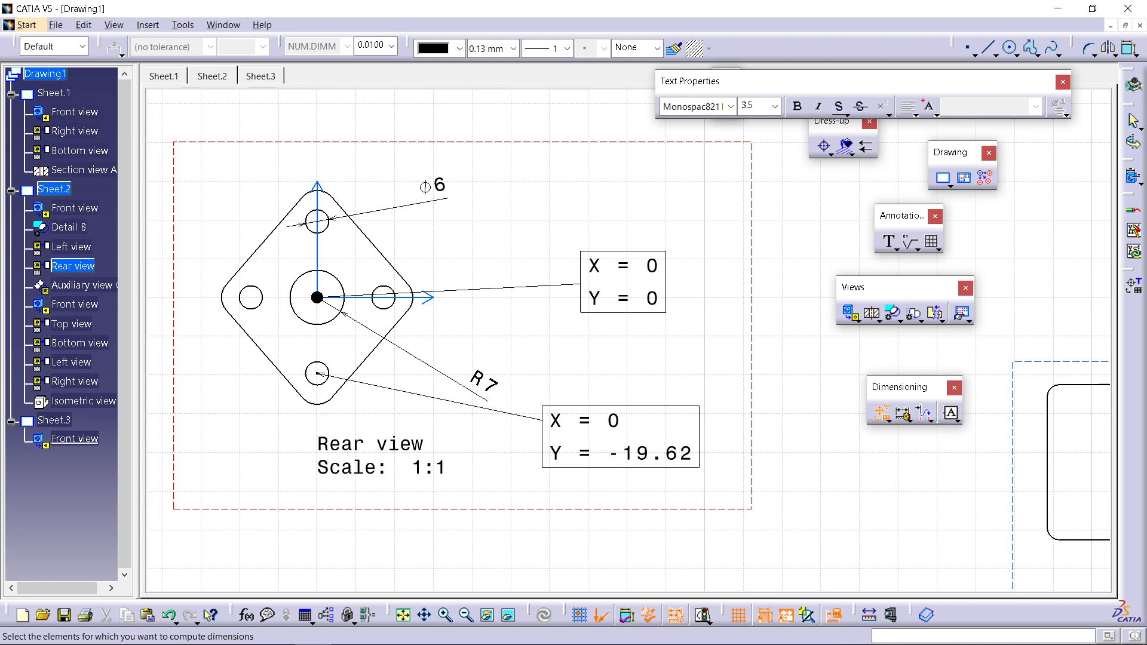
{"action": "key", "text": "Escape"}
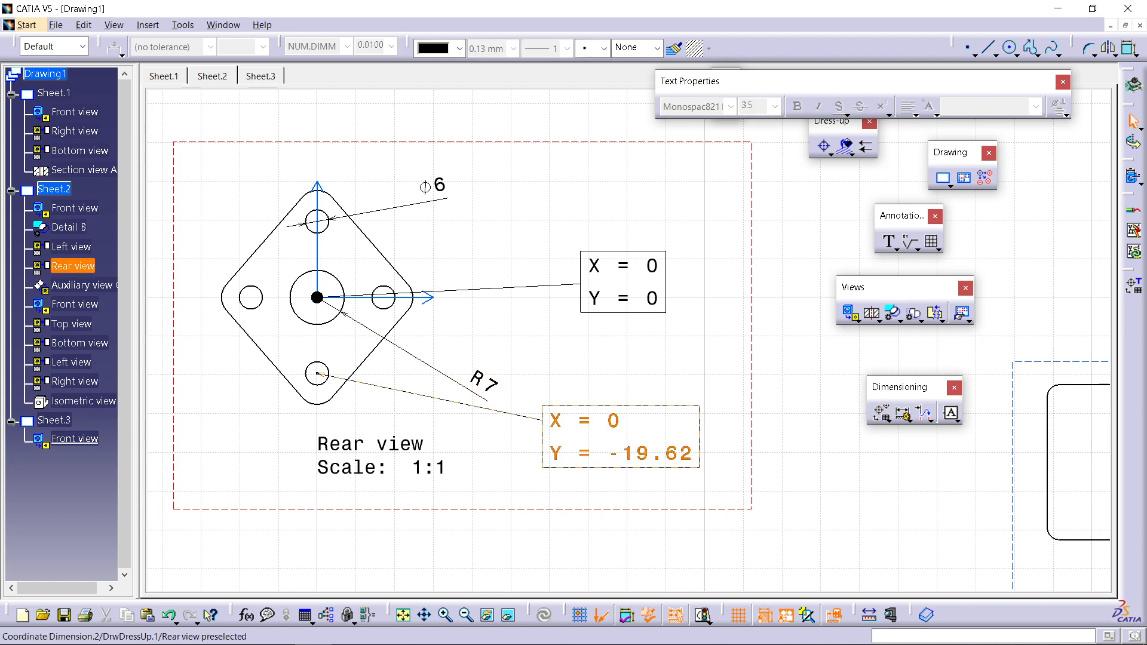
{"action": "right_click", "coordinate": [543, 413]}
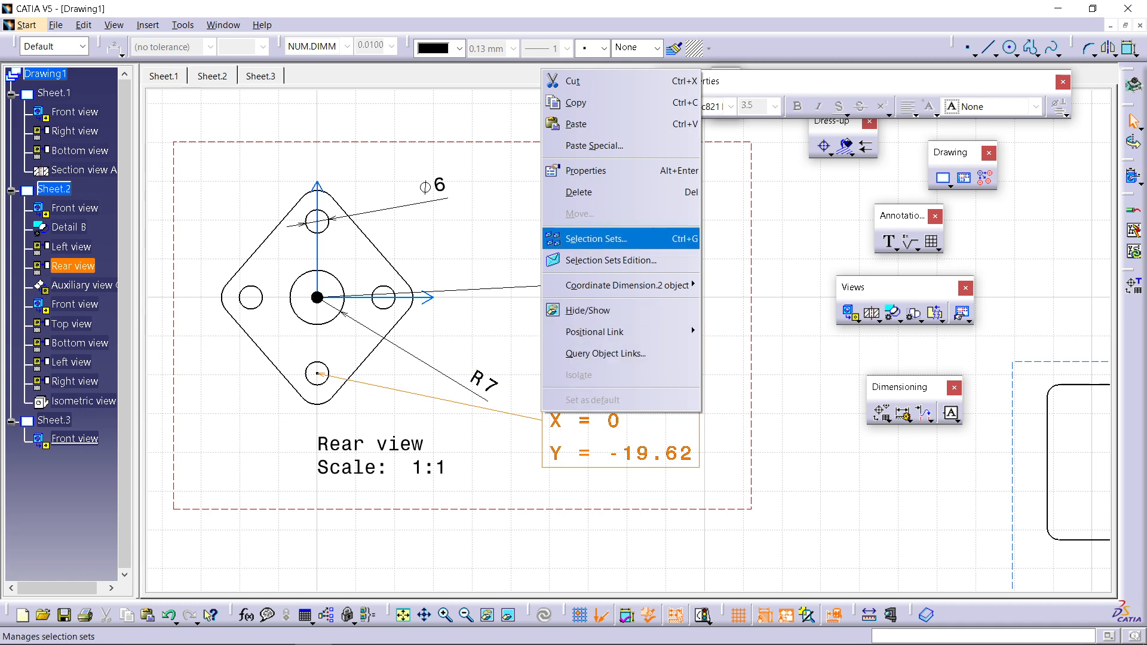
{"action": "left_click", "coordinate": [592, 192]}
{"action": "right_click", "coordinate": [629, 256]}
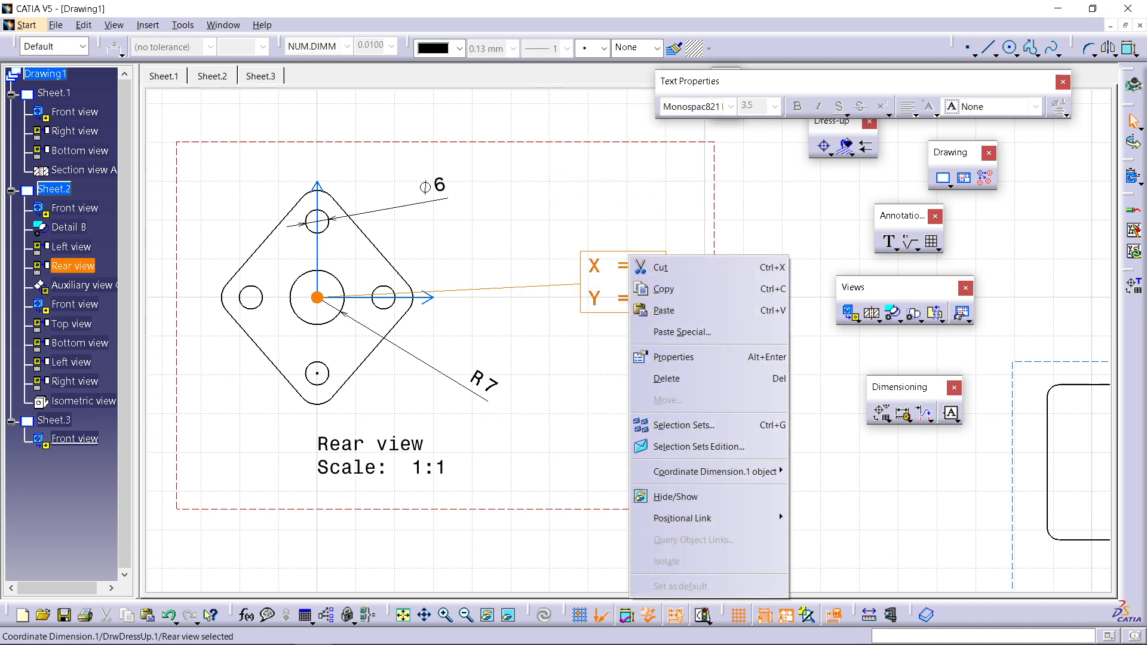
{"action": "left_click", "coordinate": [657, 378]}
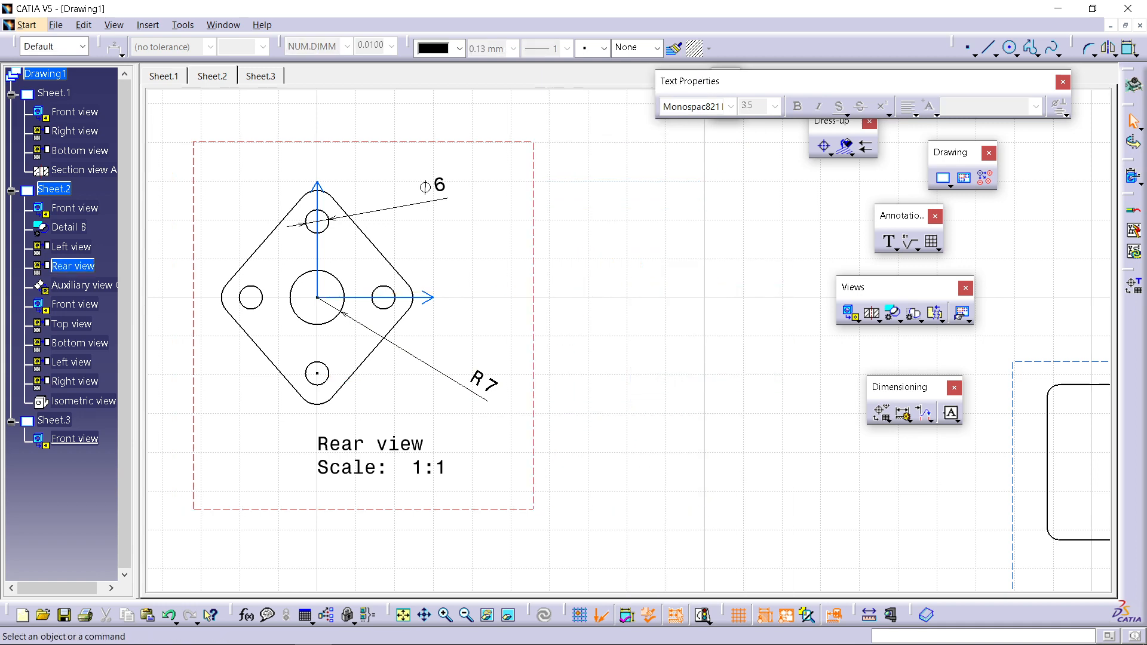
Step: Create a hole dimension table for the Rear view's large central hole and place it to the right of the part outline
{"action": "left_click", "coordinate": [881, 412]}
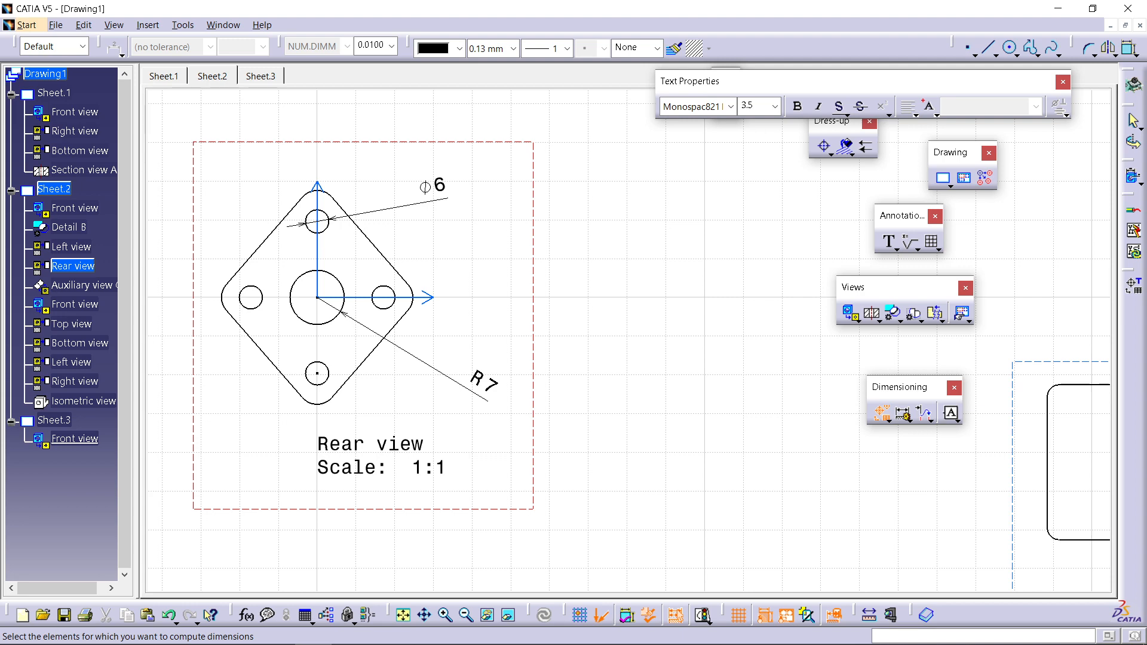
{"action": "left_click", "coordinate": [337, 278]}
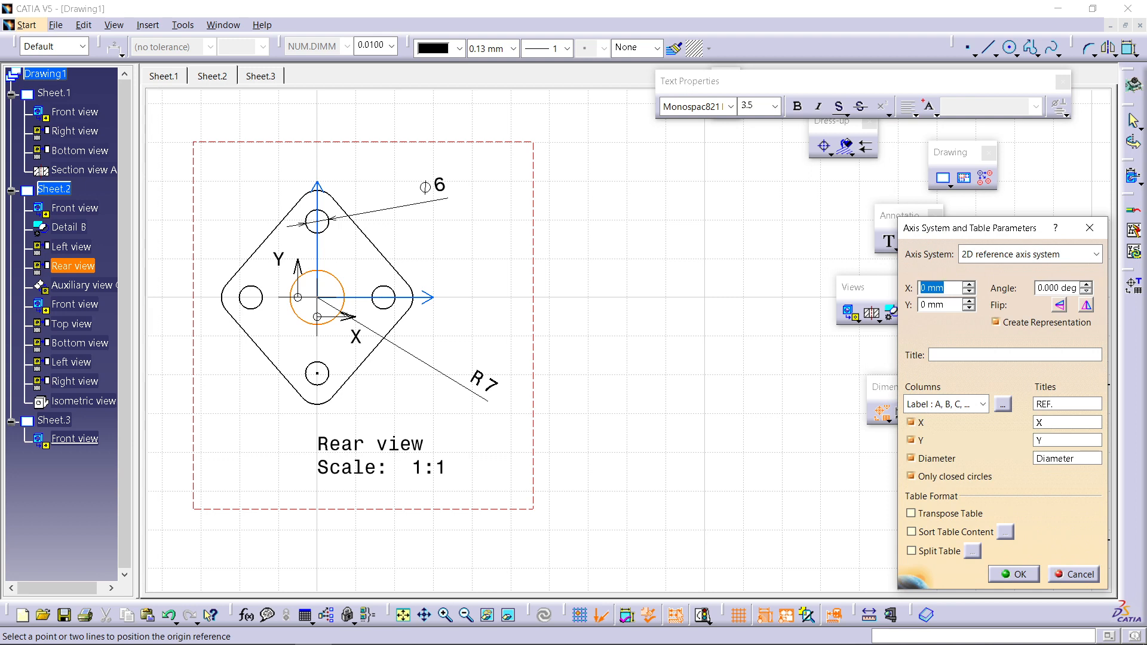
{"action": "left_click", "coordinate": [1014, 574]}
{"action": "left_click", "coordinate": [523, 317]}
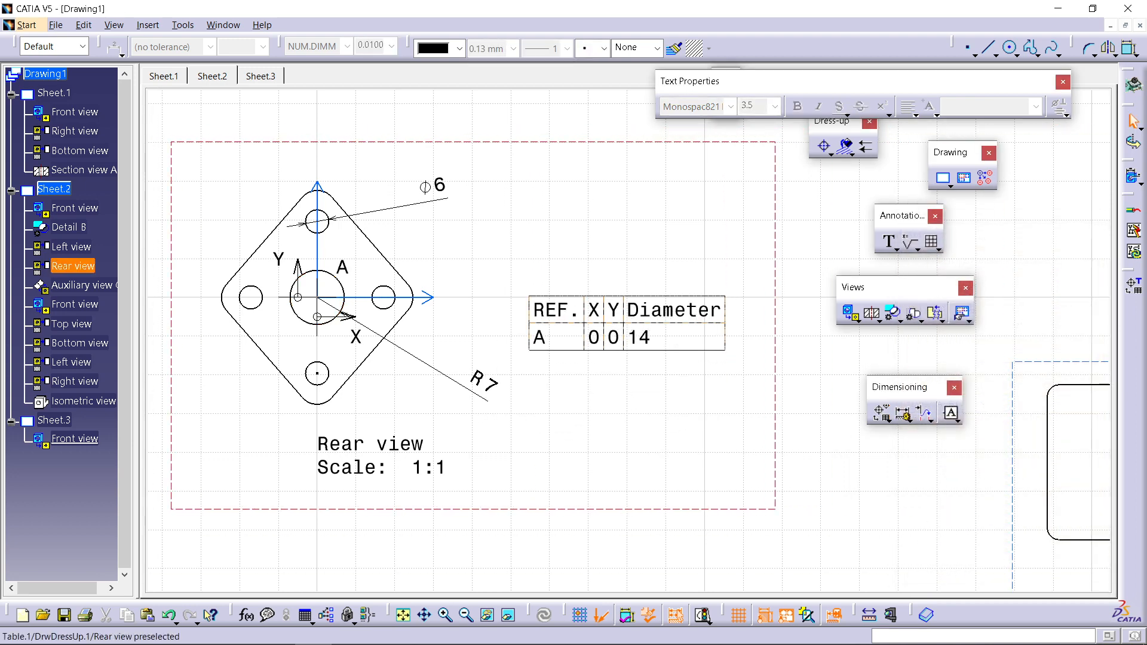
Step: Try to create a separate hole dimension table for the right small hole, and undo the central hole's table
{"action": "left_click", "coordinate": [881, 412]}
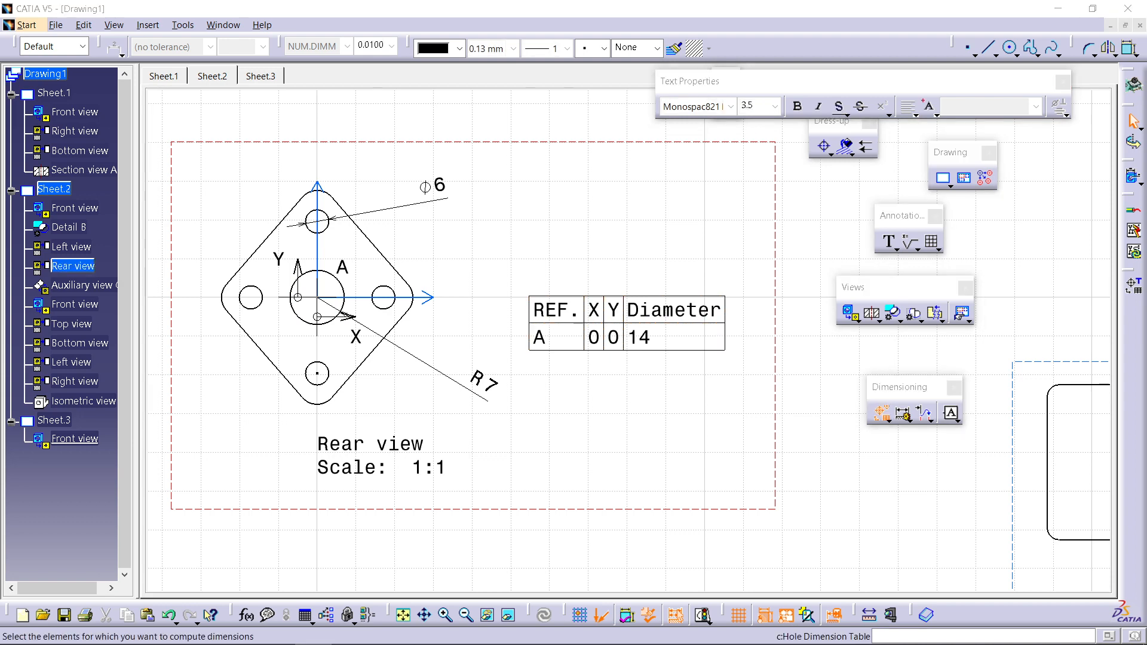
{"action": "left_click", "coordinate": [390, 305]}
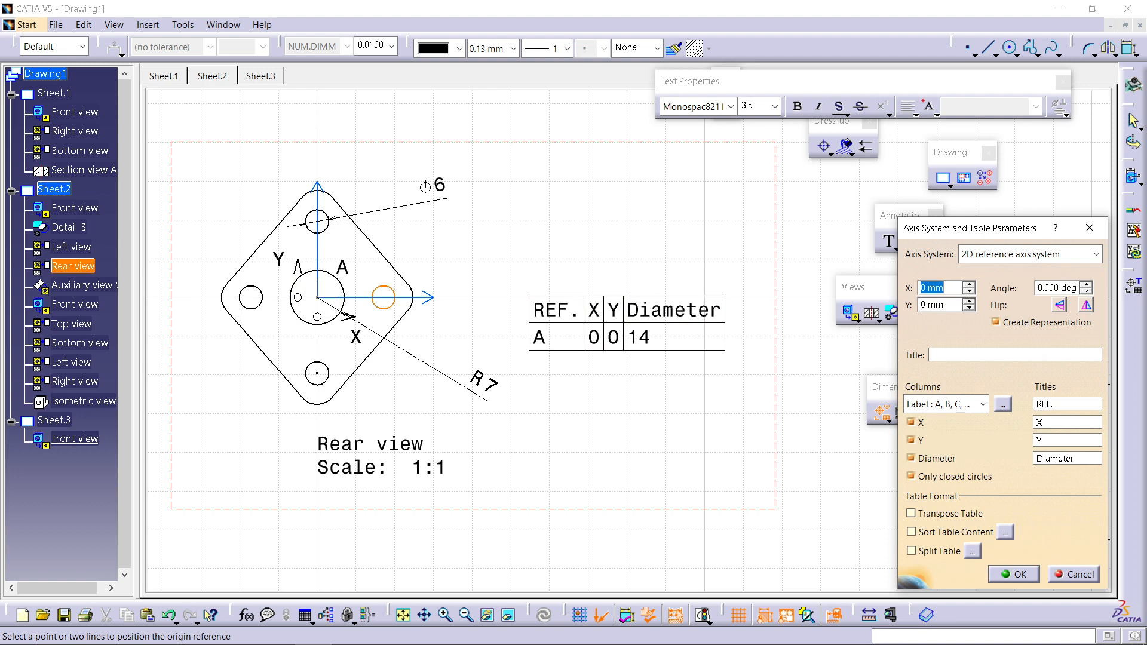
{"action": "left_click", "coordinate": [1014, 574]}
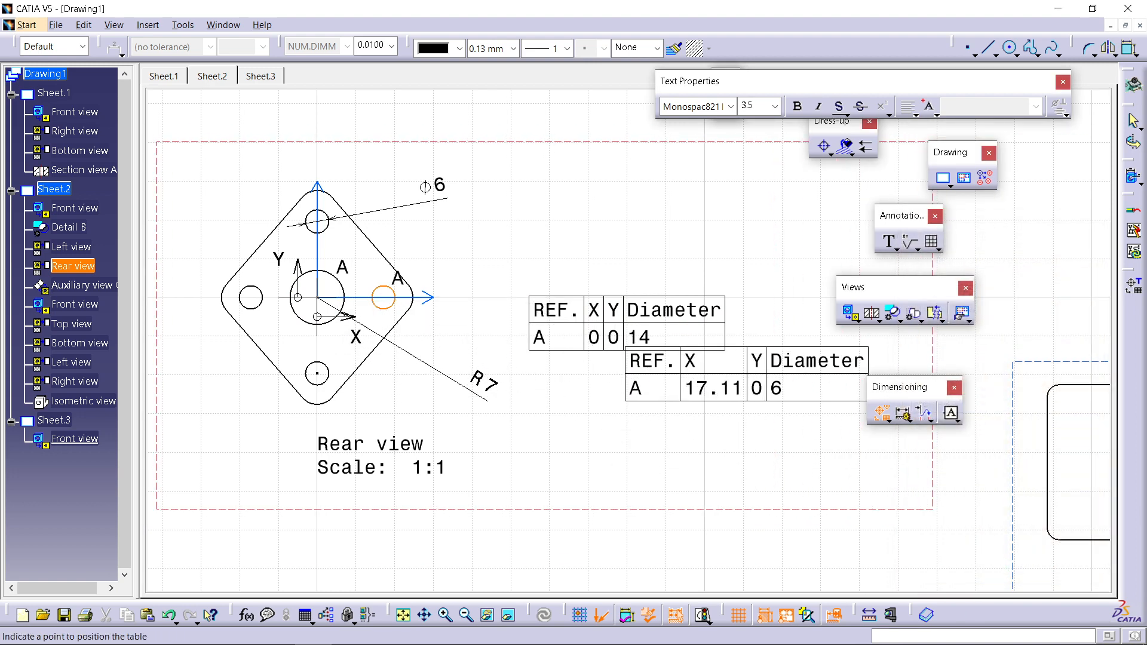
{"action": "key", "text": "Escape"}
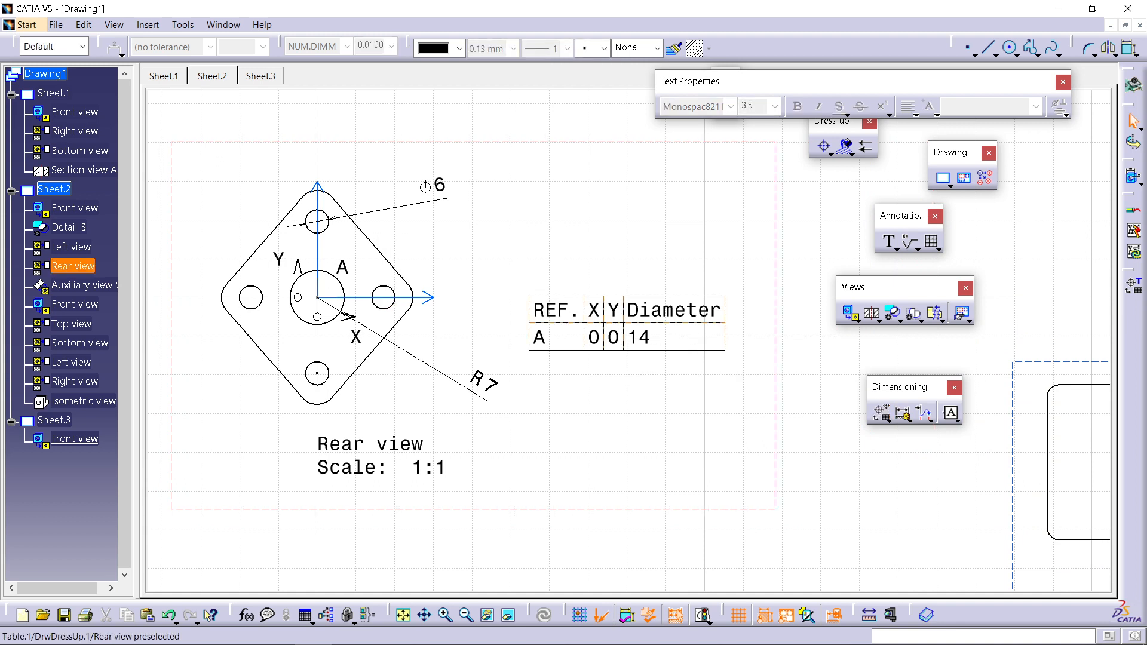
{"action": "key", "text": "ctrl+z"}
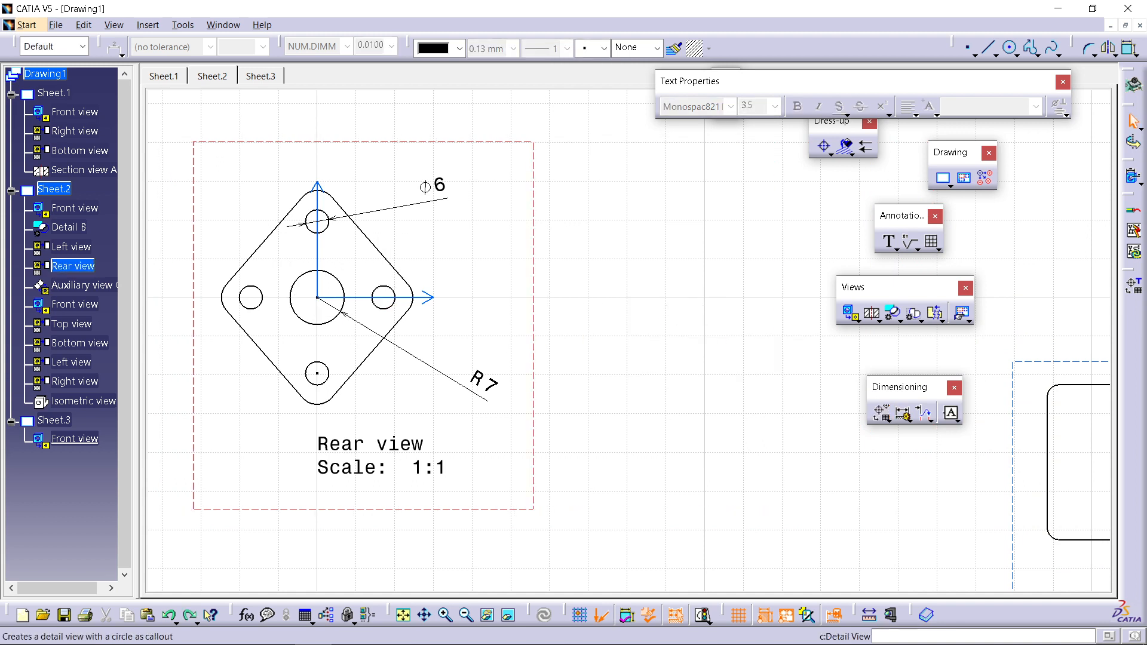
Step: Create a hole dimension table for the large central hole using the 2D reference axis system, placed beside the Rear view's outline
{"action": "left_click", "coordinate": [881, 412]}
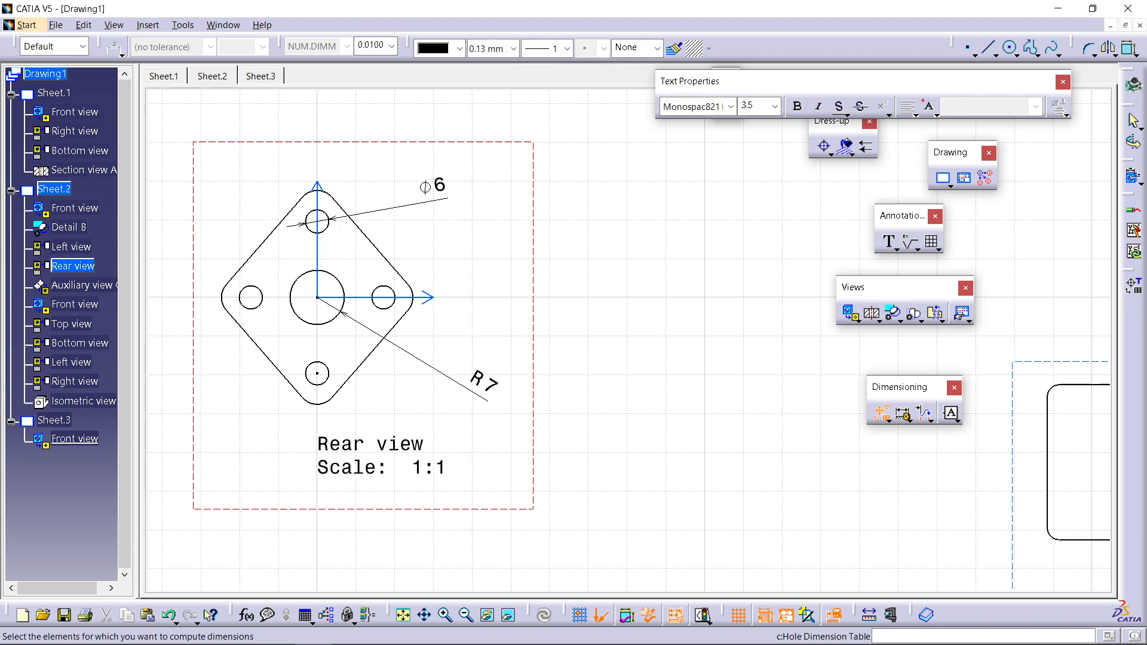
{"action": "left_click", "coordinate": [342, 287]}
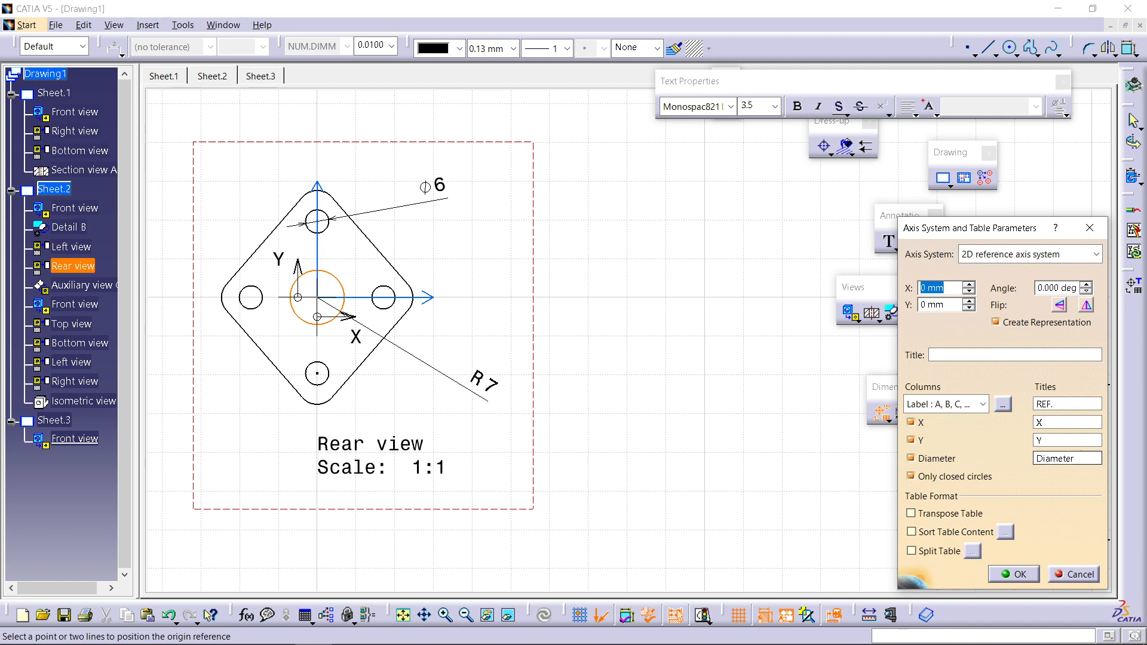
{"action": "left_click", "coordinate": [1014, 574]}
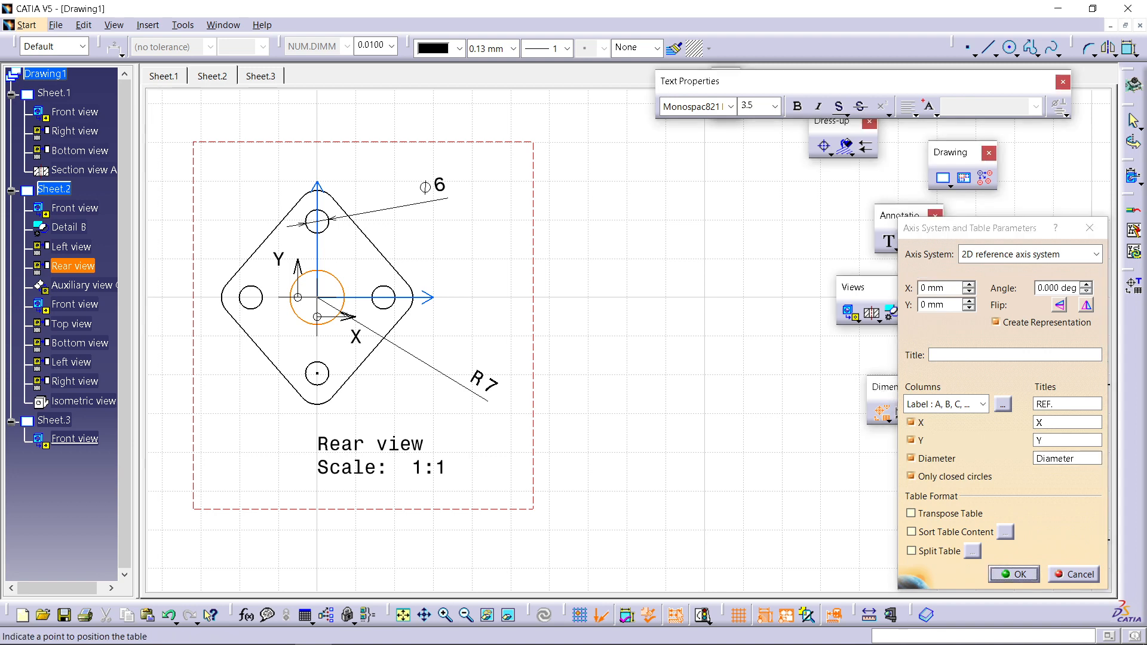
{"action": "left_click", "coordinate": [501, 312]}
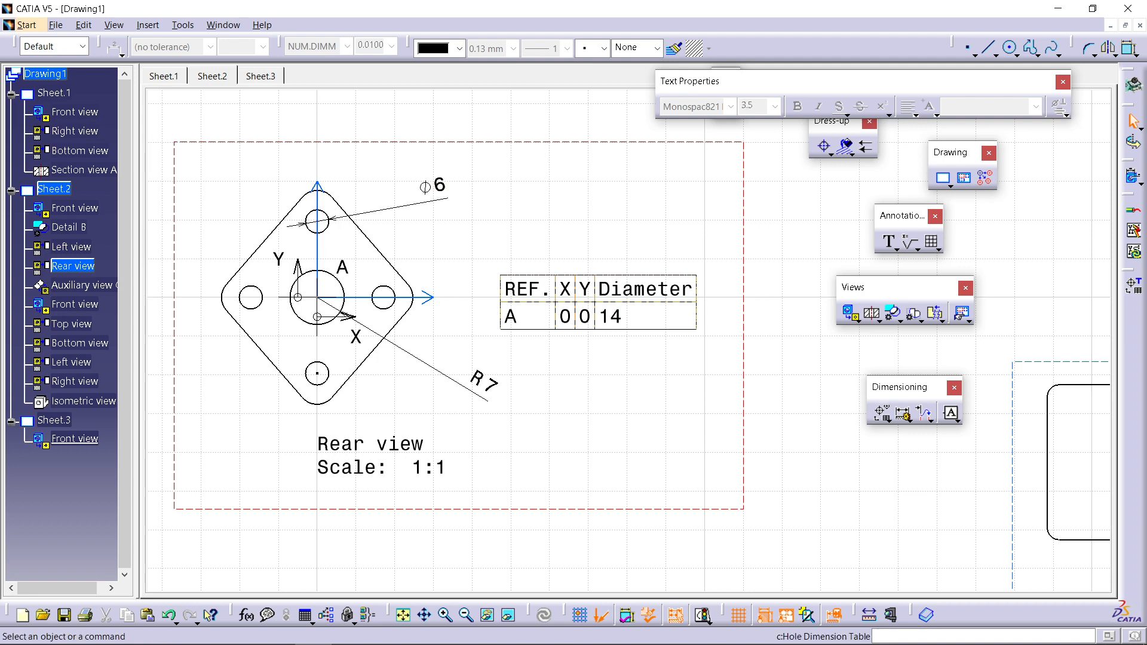
Step: Create a coordinate dimension table for the lower small hole's centre point and place it below the hole dimension table
{"action": "left_click", "coordinate": [889, 421]}
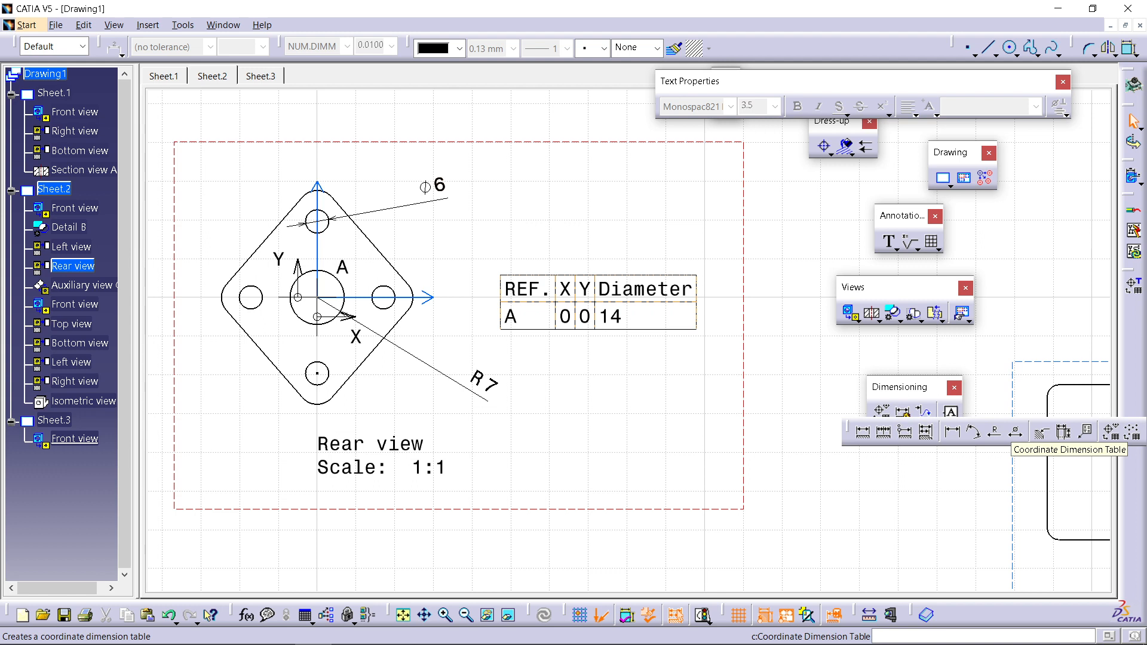
{"action": "left_click", "coordinate": [1131, 431]}
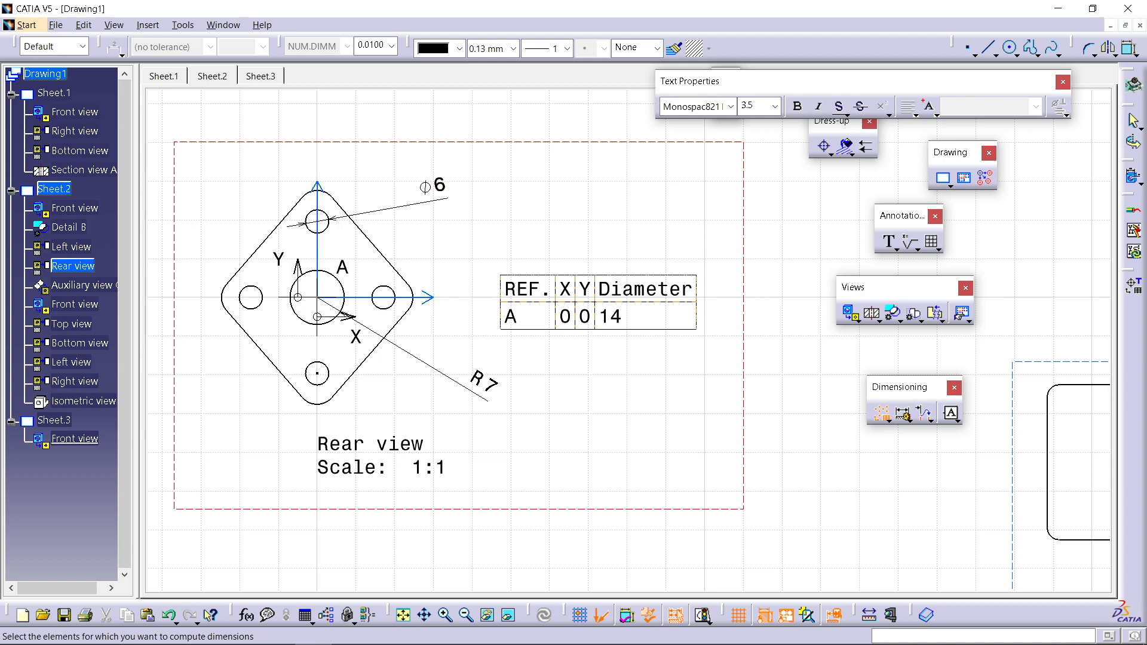
{"action": "left_click", "coordinate": [317, 373]}
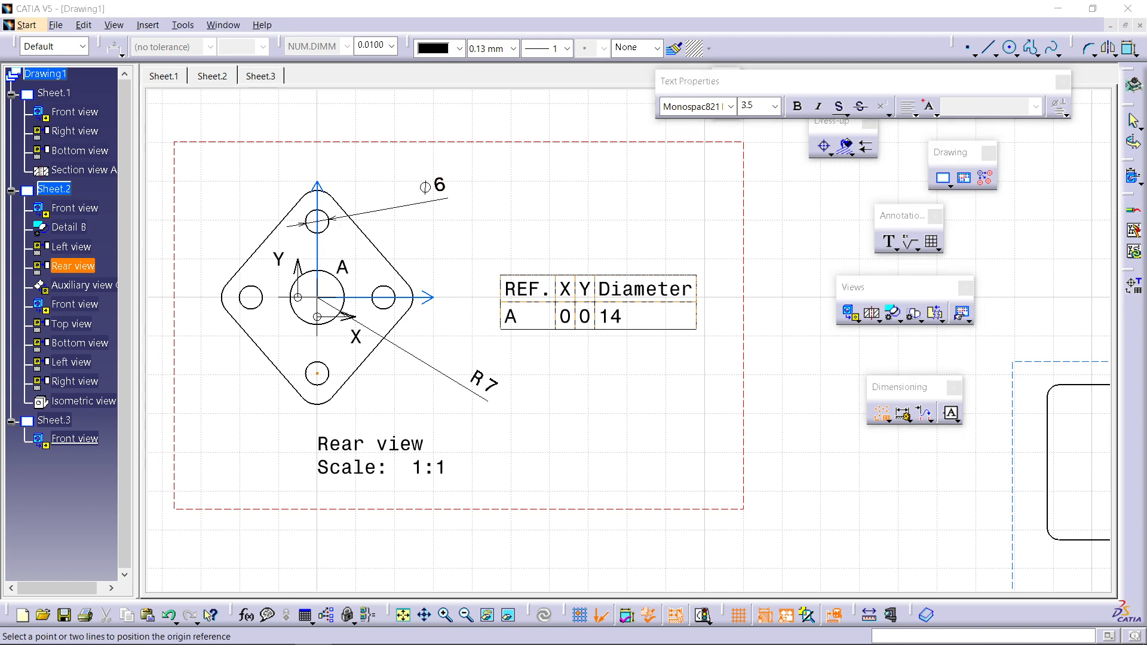
{"action": "left_click", "coordinate": [1014, 574]}
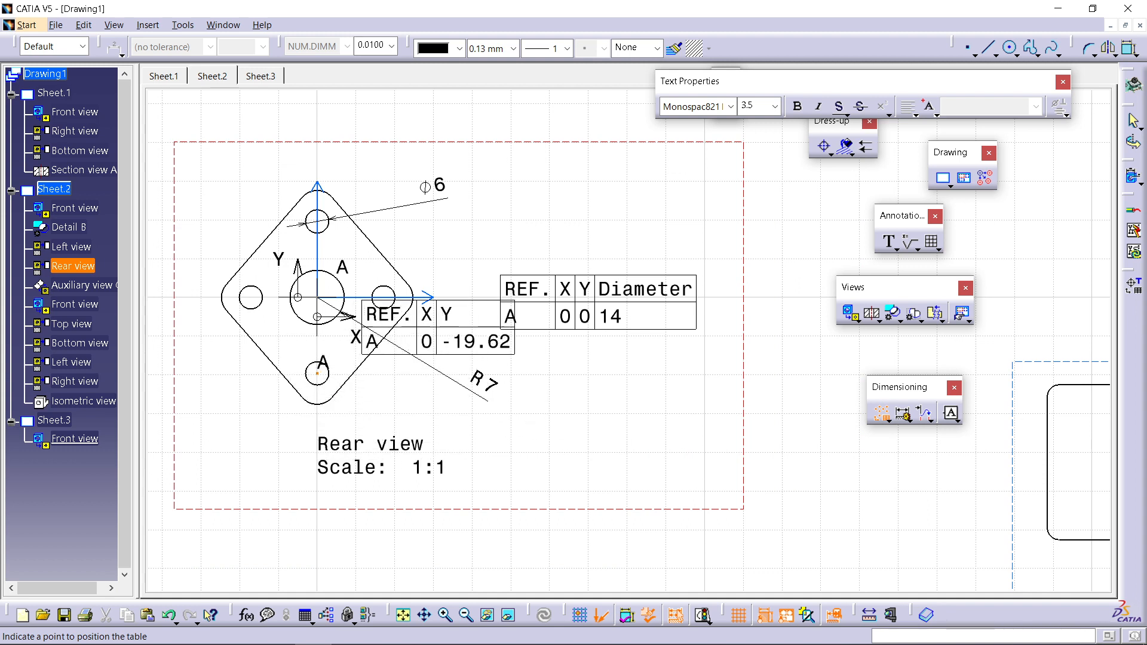
{"action": "left_click", "coordinate": [528, 398]}
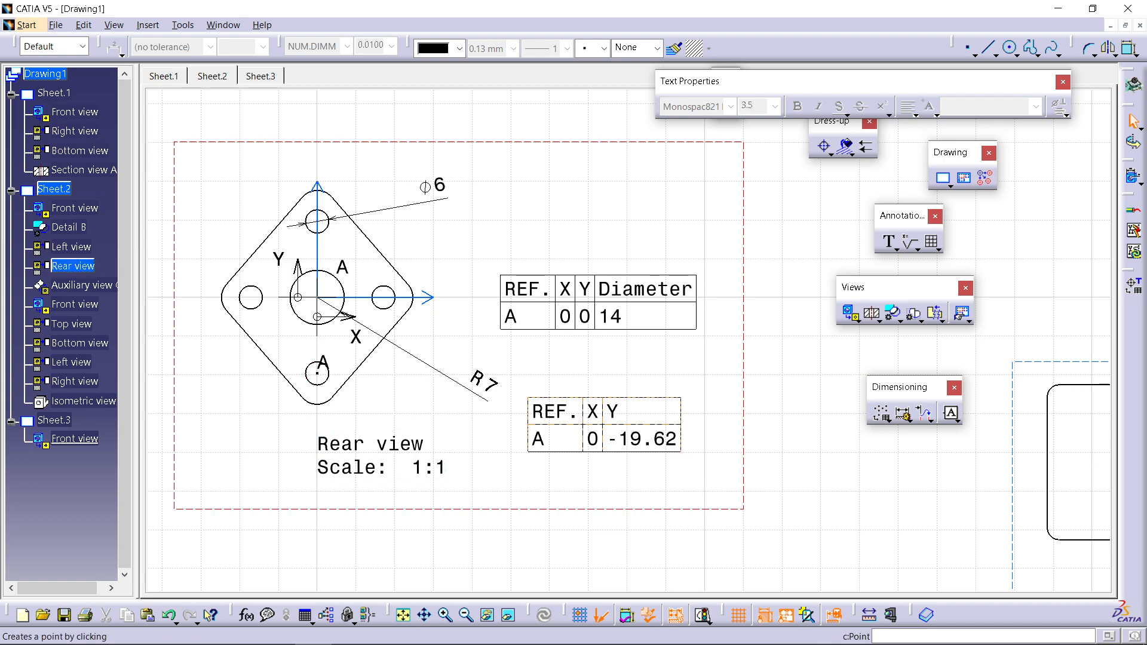
Step: Undo the stray point at the left small hole and the lower hole's coordinate dimension table
{"action": "left_click", "coordinate": [261, 304]}
{"action": "right_click", "coordinate": [261, 304]}
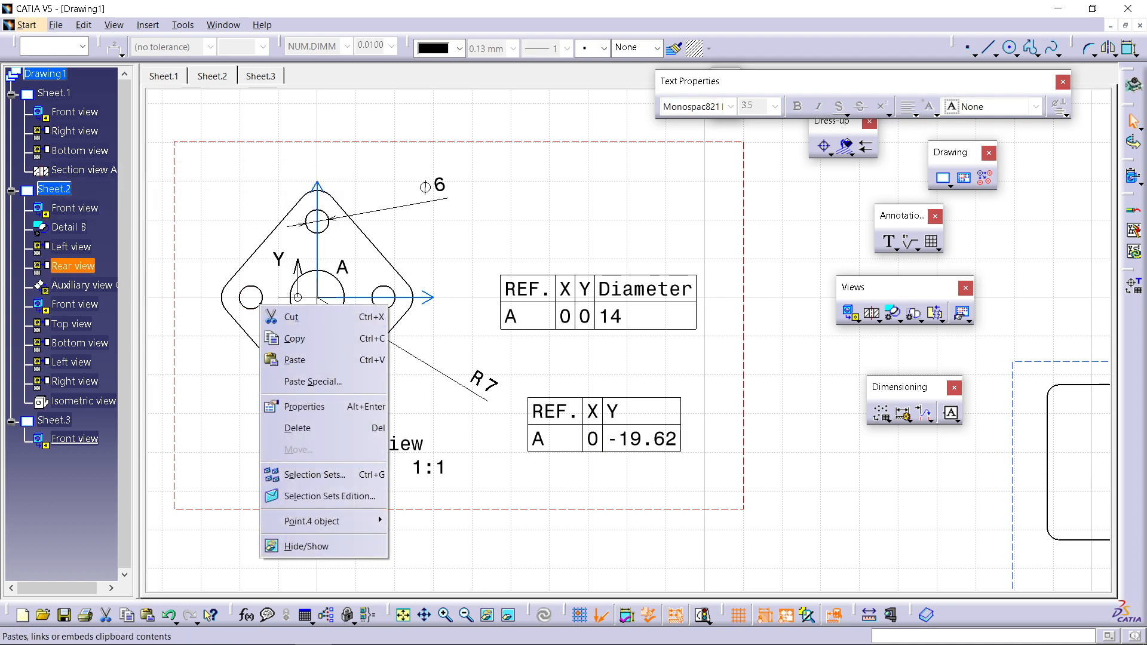
{"action": "key", "text": "Escape"}
{"action": "key", "text": "ctrl+z"}
{"action": "key", "text": "ctrl+z"}
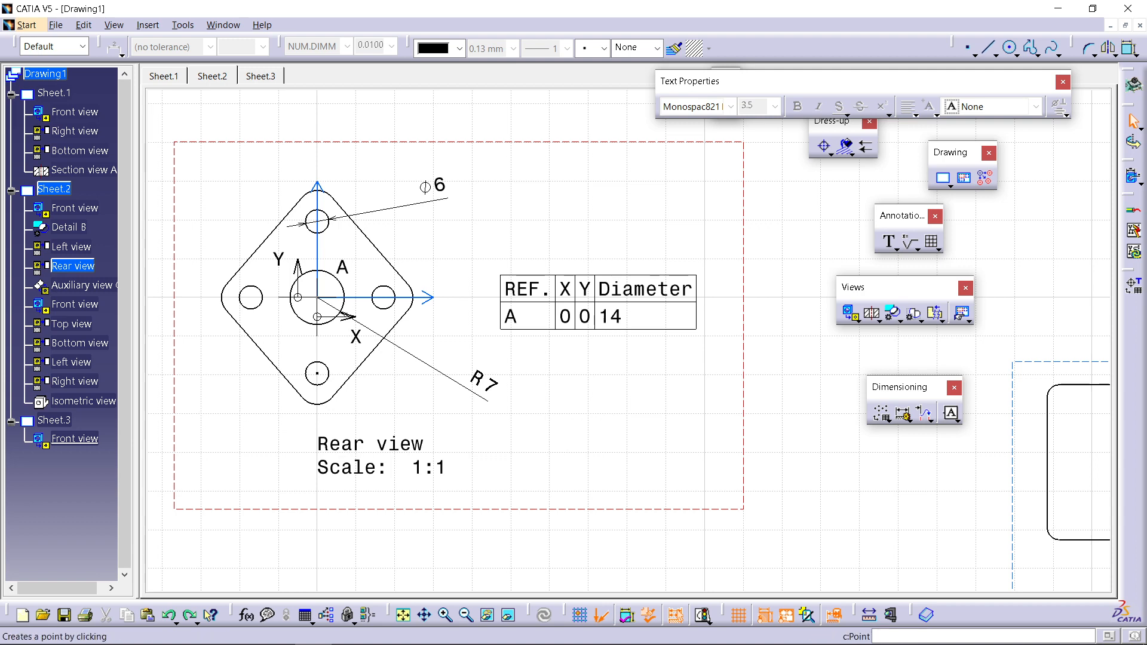
Step: Create points concentric with the Rear view's left, upper and right small holes
{"action": "left_click", "coordinate": [974, 55]}
{"action": "left_click", "coordinate": [985, 67]}
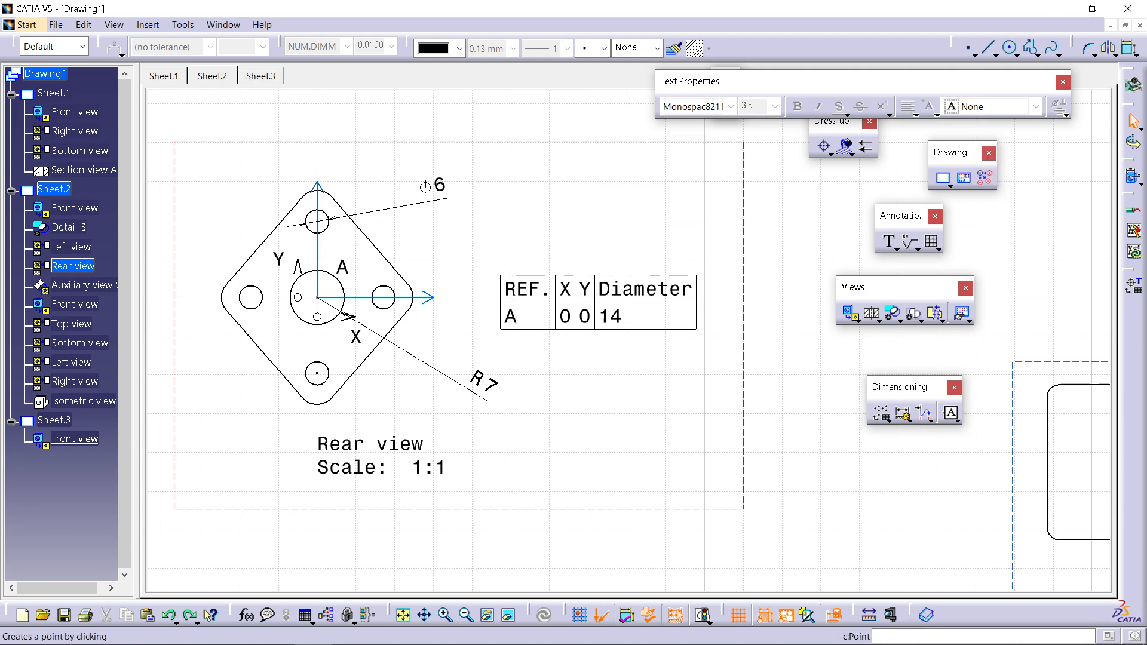
{"action": "right_click", "coordinate": [256, 307]}
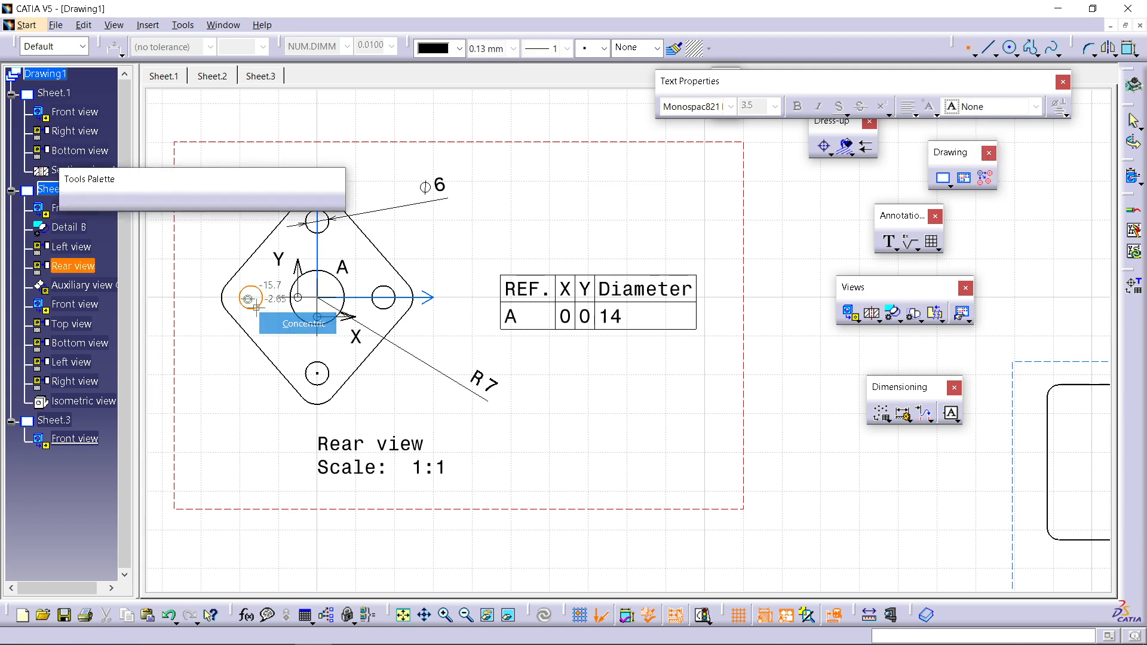
{"action": "left_click", "coordinate": [299, 323]}
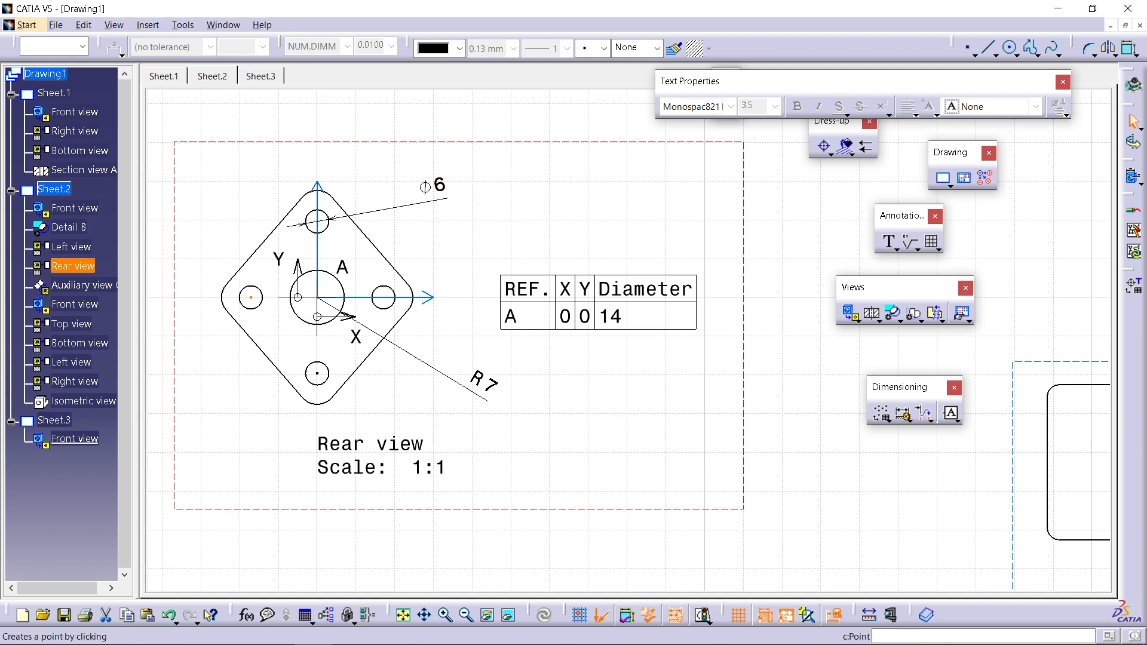
{"action": "left_click", "coordinate": [968, 47]}
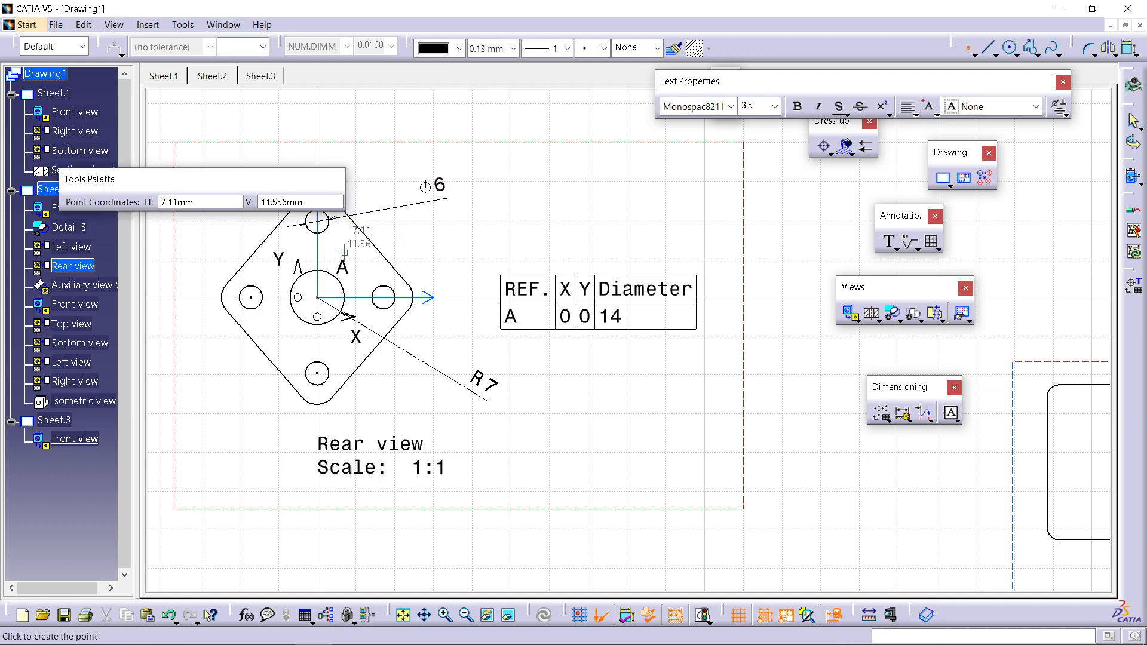
{"action": "right_click", "coordinate": [321, 227]}
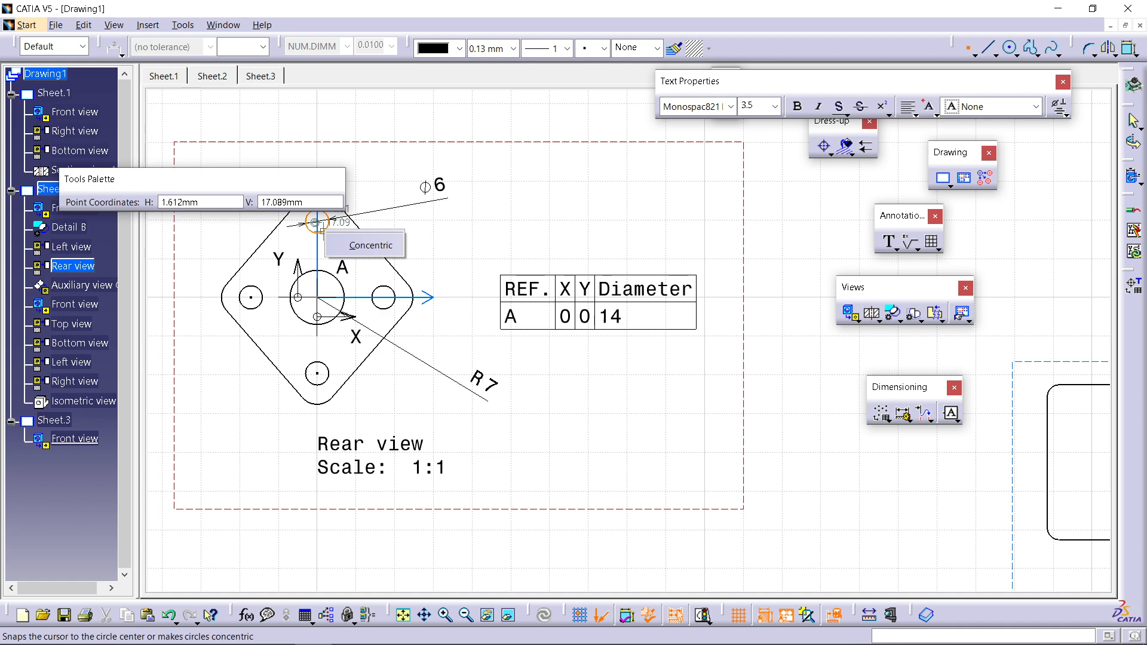
{"action": "left_click", "coordinate": [364, 245]}
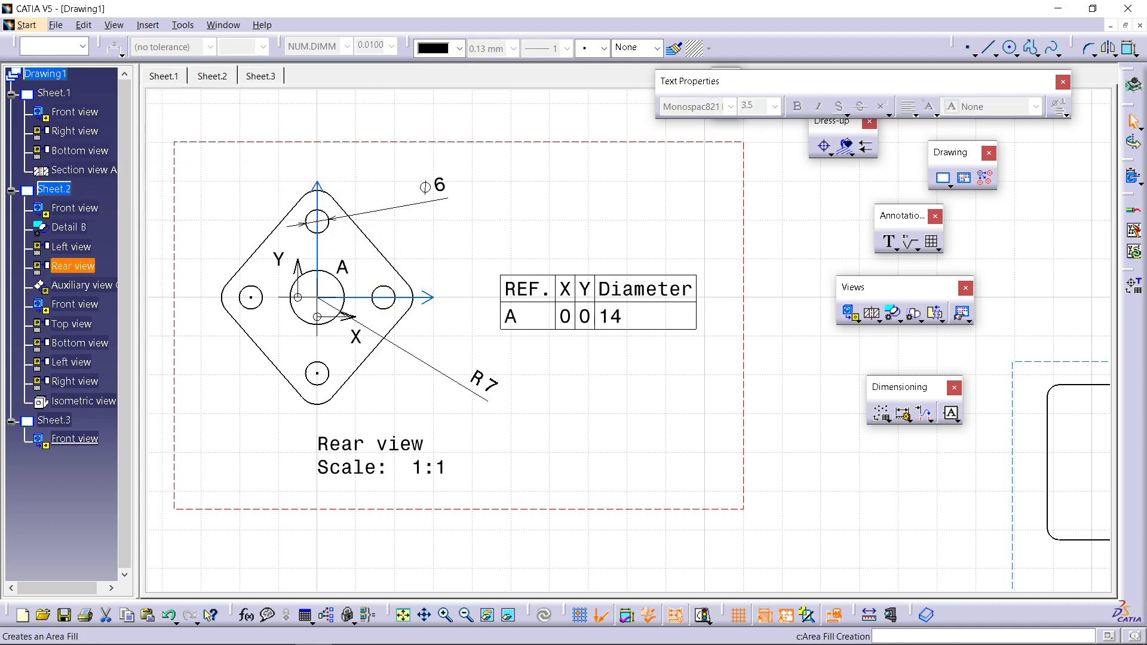
{"action": "left_click", "coordinate": [968, 47]}
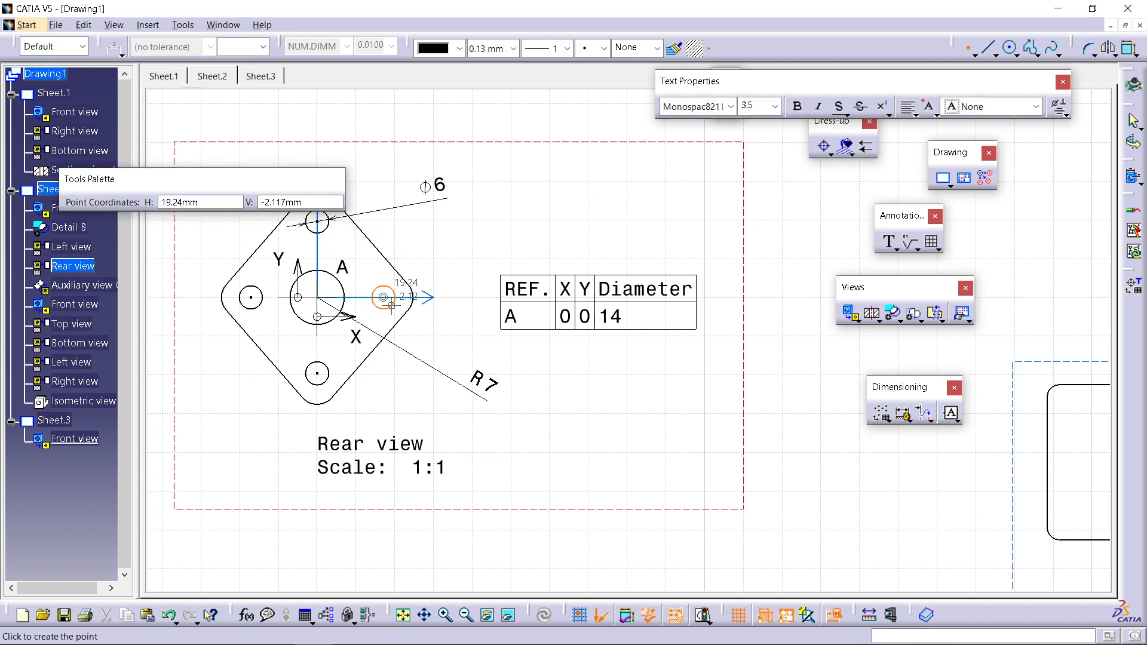
{"action": "right_click", "coordinate": [389, 305]}
{"action": "left_click", "coordinate": [430, 321]}
{"action": "key", "text": "Escape"}
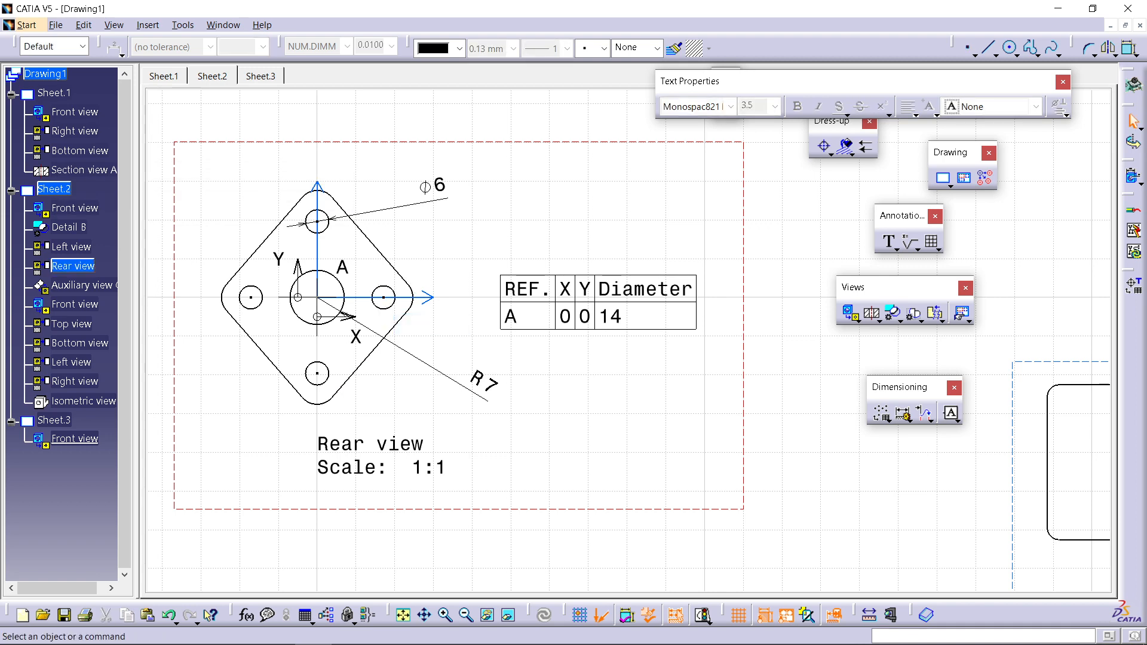
Step: Create a coordinate dimension table for the left small hole's centre point, with the axis origin at the upper small hole, below the hole table
{"action": "left_click", "coordinate": [881, 412]}
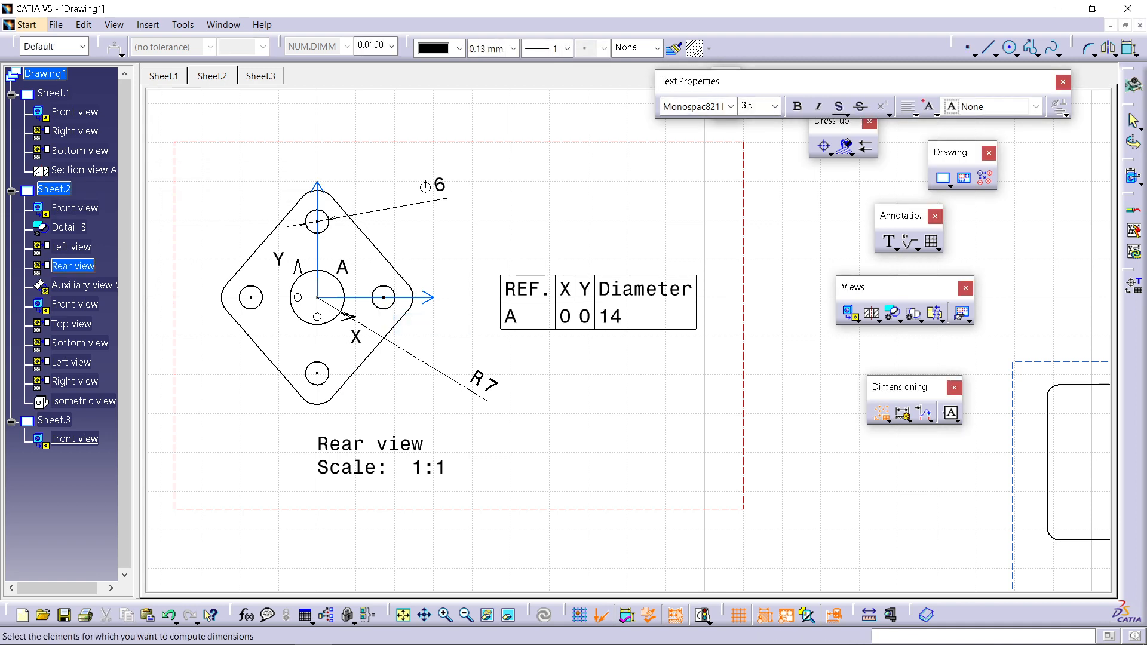
{"action": "left_click", "coordinate": [317, 373]}
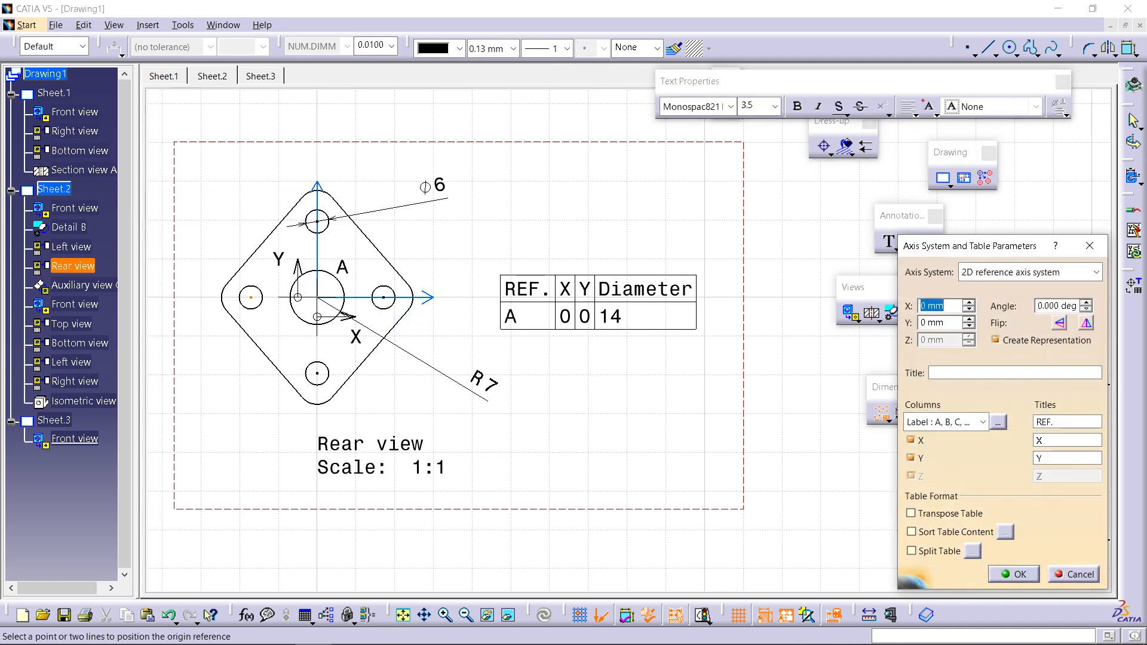
{"action": "left_click", "coordinate": [250, 297]}
{"action": "left_click", "coordinate": [317, 373]}
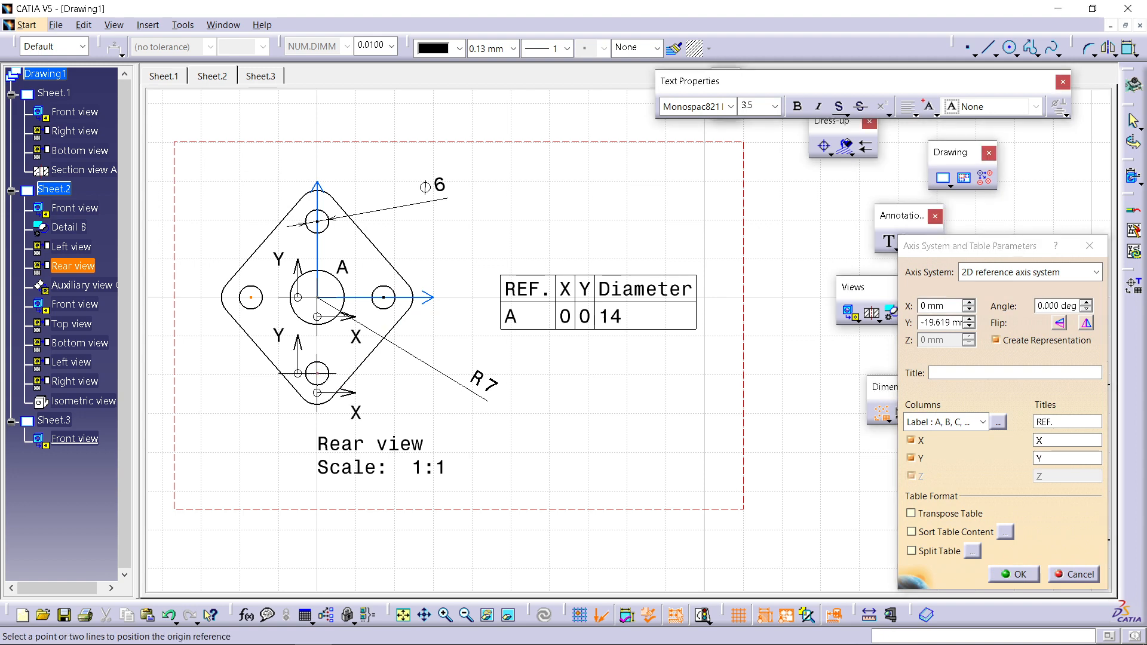
{"action": "left_click", "coordinate": [384, 297]}
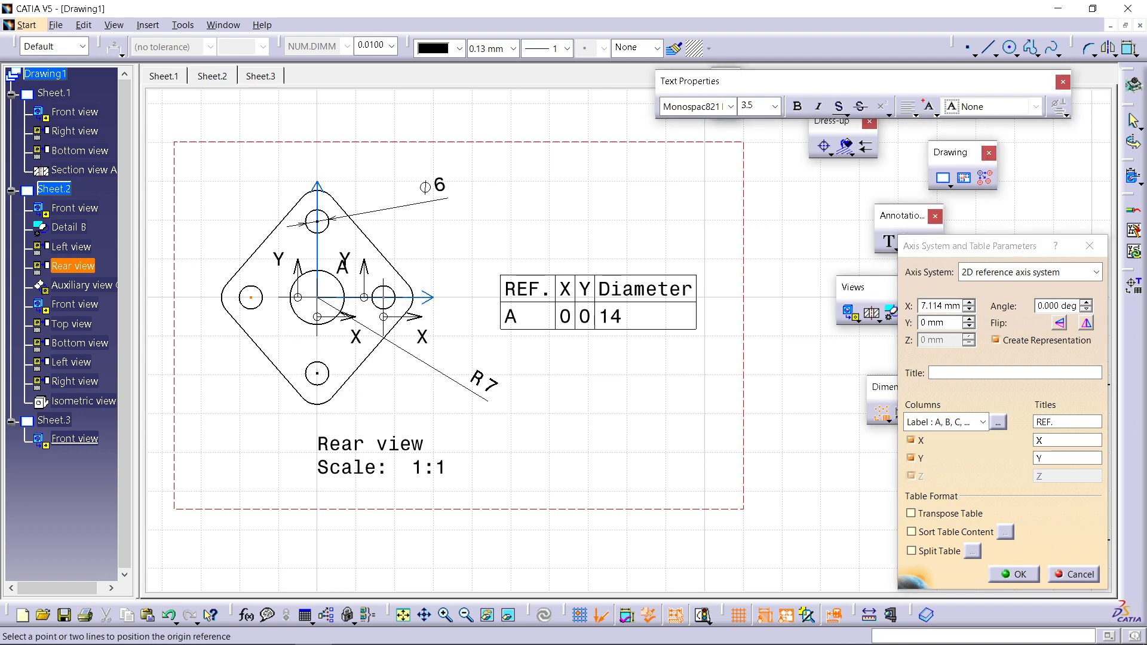
{"action": "left_click", "coordinate": [317, 221]}
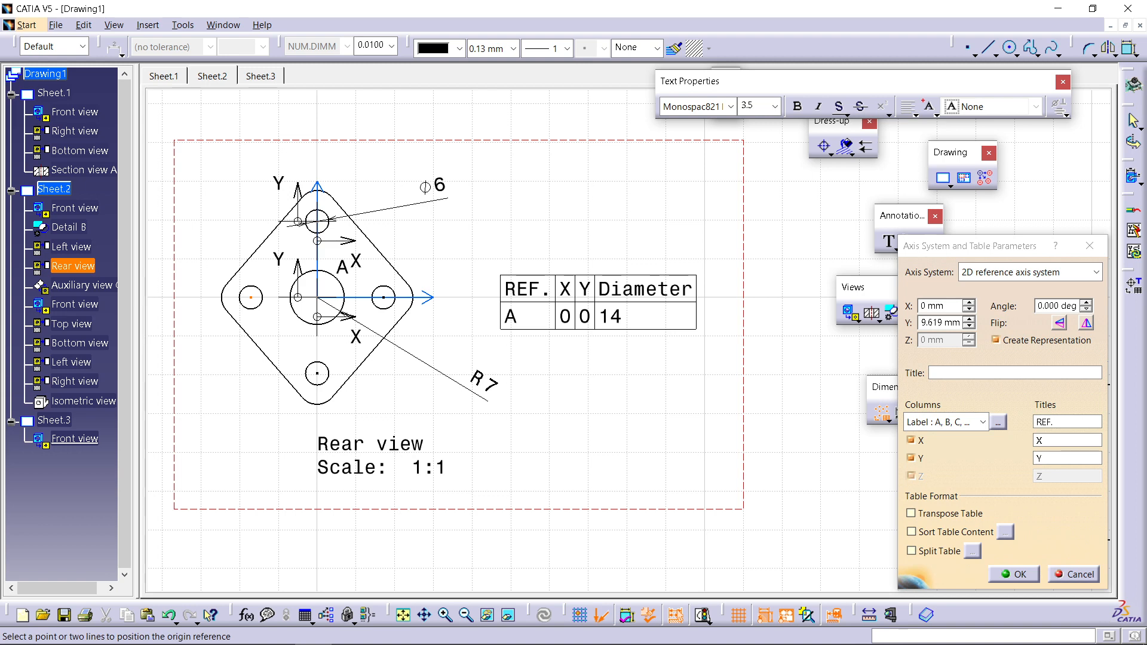
{"action": "left_click", "coordinate": [1014, 574]}
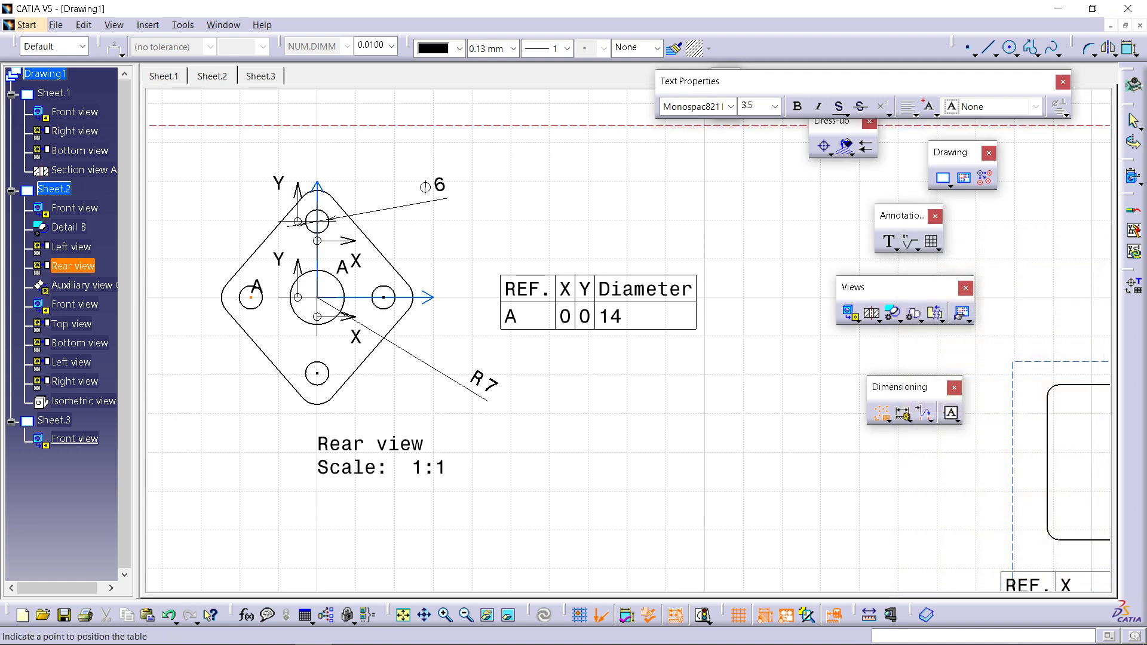
{"action": "left_click", "coordinate": [596, 406]}
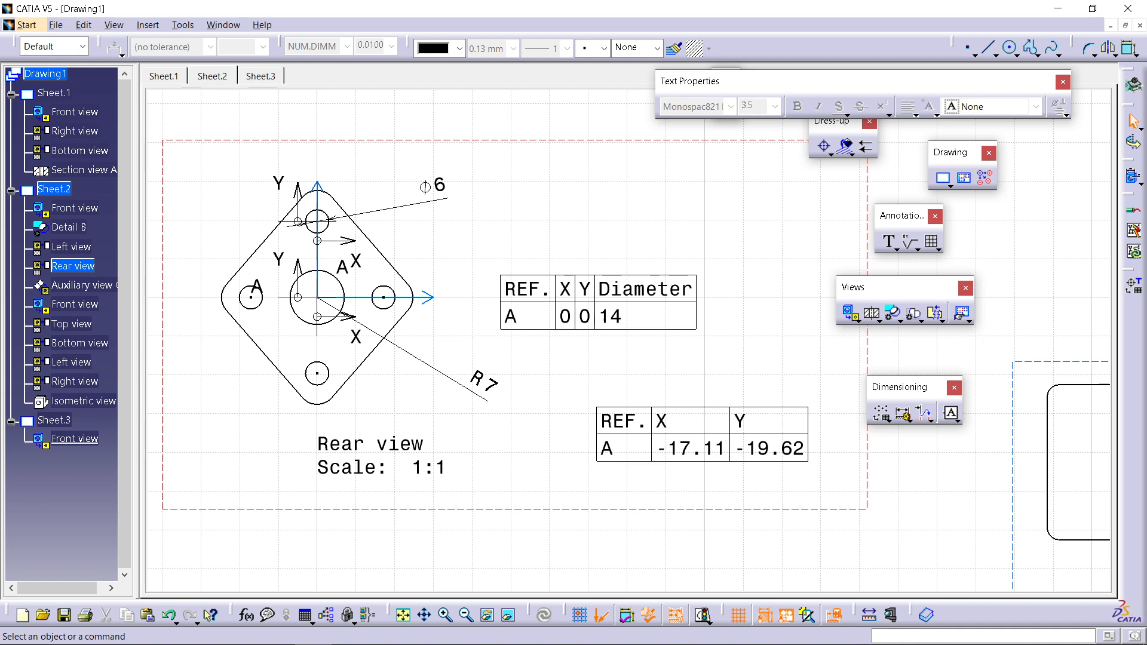
{"action": "left_click", "coordinate": [889, 421]}
{"action": "left_click", "coordinate": [276, 639]}
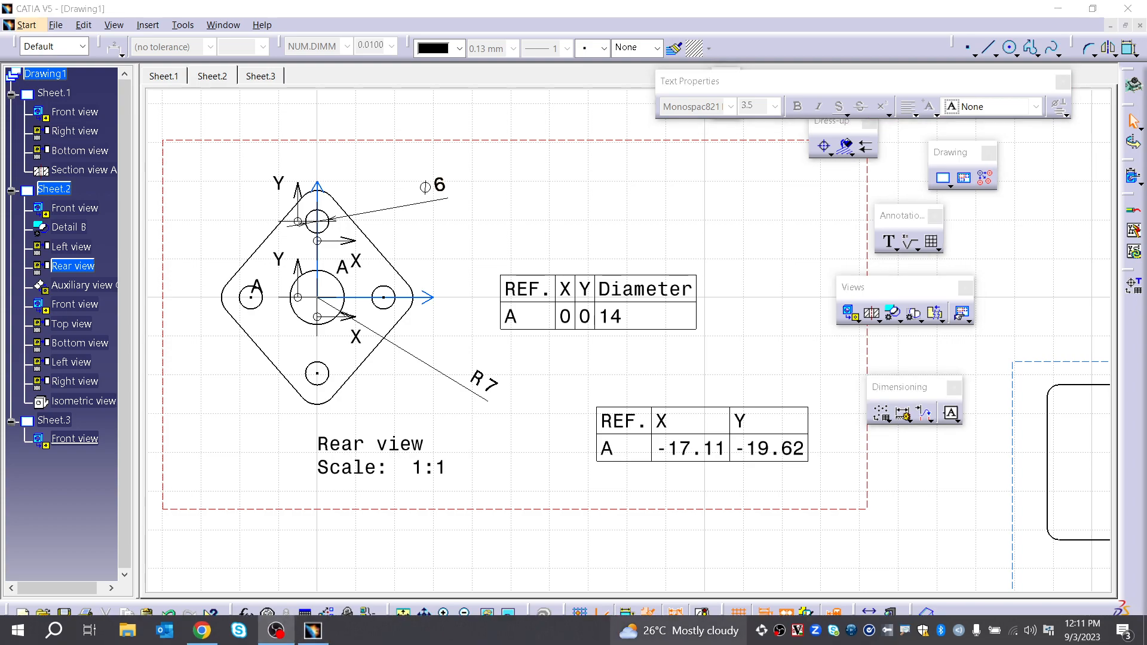